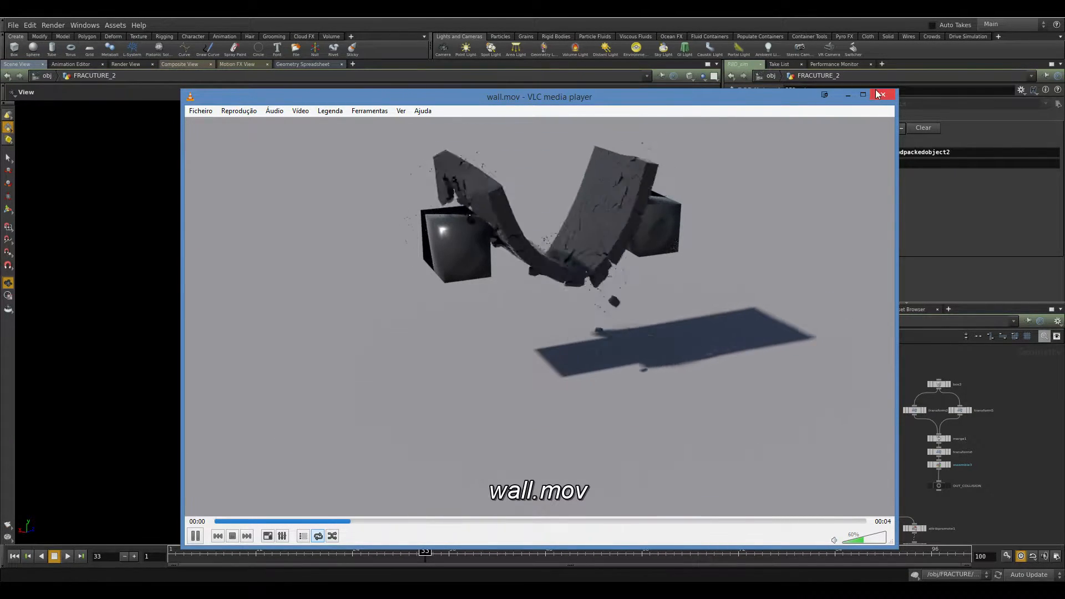
Watch the wall.mov reference render in the media player, then close the player.
scroll(624, 242, up, 3)
scroll(625, 242, down, 8)
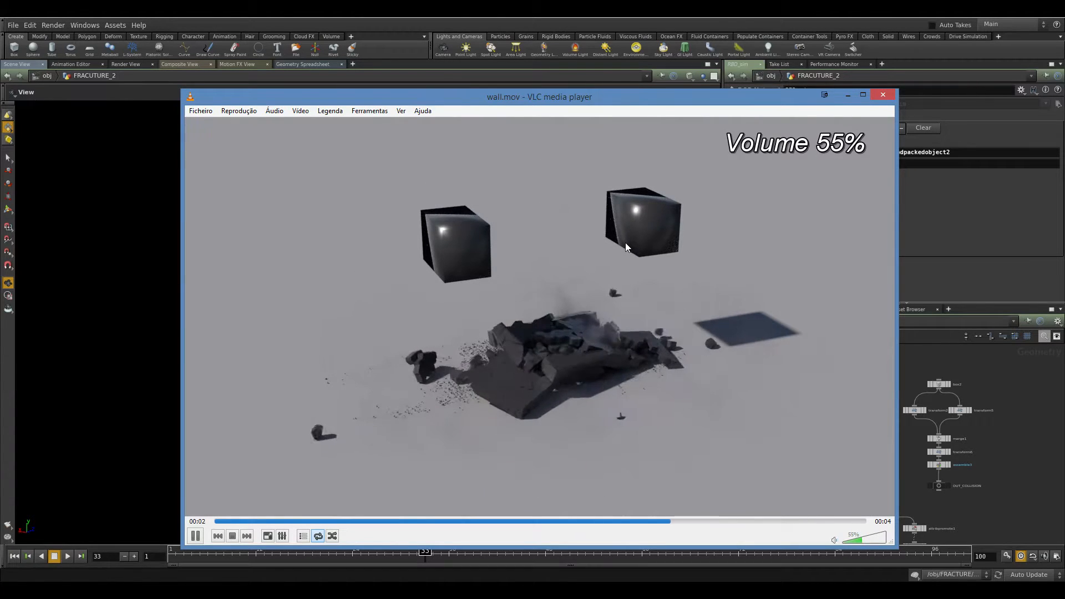
click(862, 537)
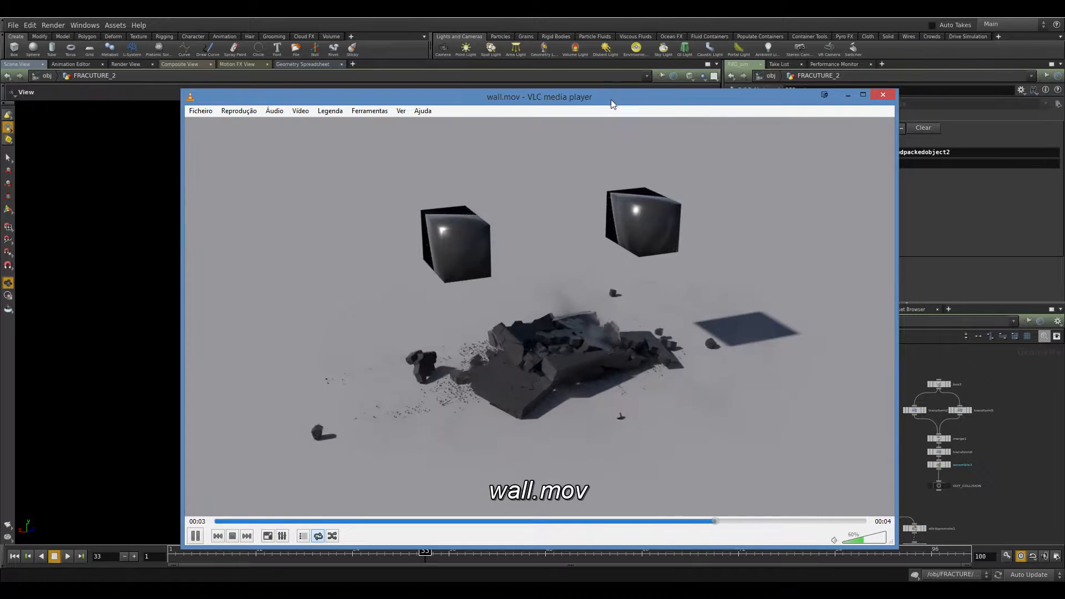
drag(610, 96, 563, 74)
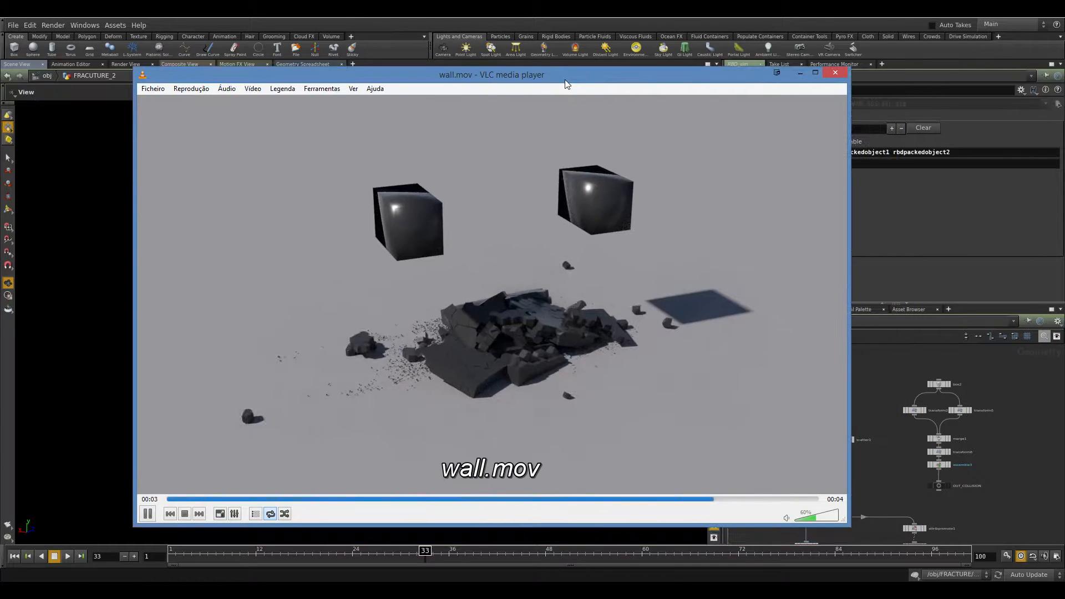
click(832, 74)
Open the FRACTURE_2 network to examine its node setup.
scroll(838, 430, up, 6)
middle_drag(875, 408, 925, 350)
scroll(882, 360, down, 5)
click(772, 322)
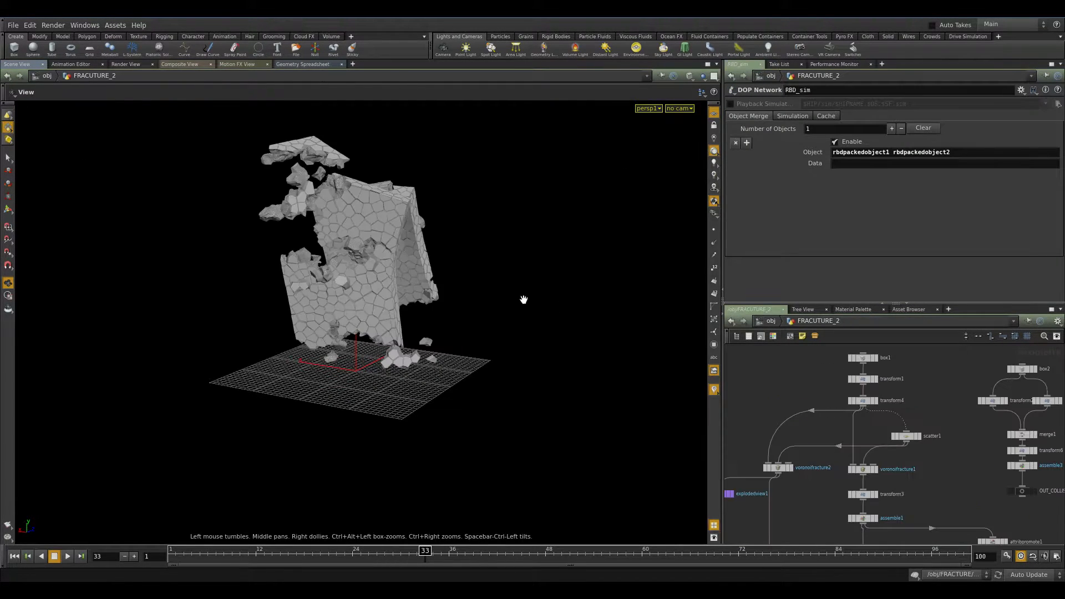
scroll(901, 479, down, 5)
scroll(958, 426, up, 3)
drag(961, 400, 755, 535)
click(967, 421)
middle_drag(902, 379, 947, 478)
scroll(946, 475, up, 10)
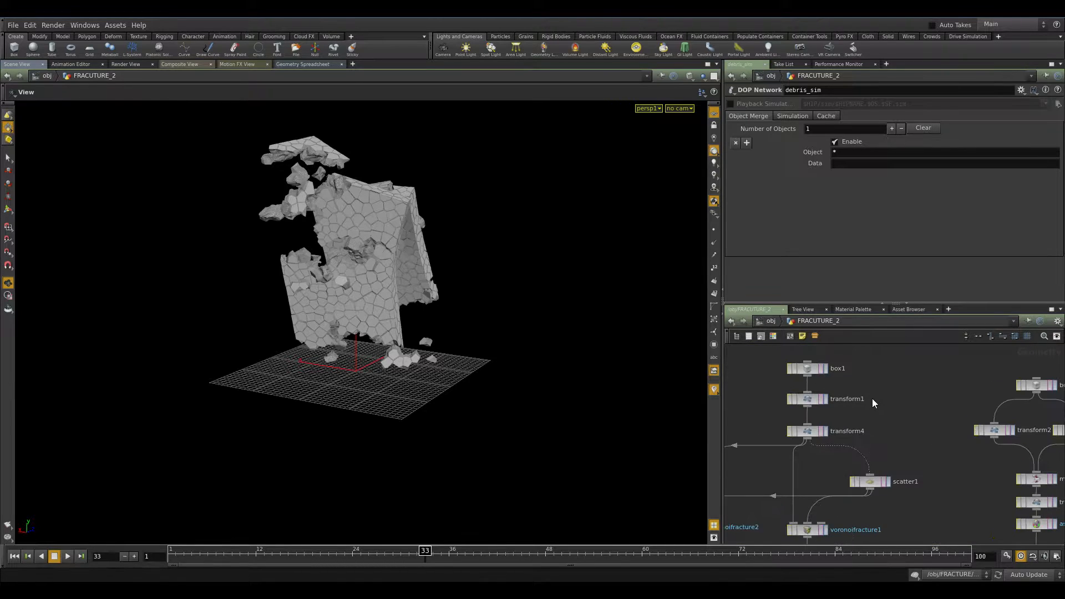
Examine the box1, transform1 and transform4 nodes that build the slab, framing each in the viewport.
click(824, 368)
key(f)
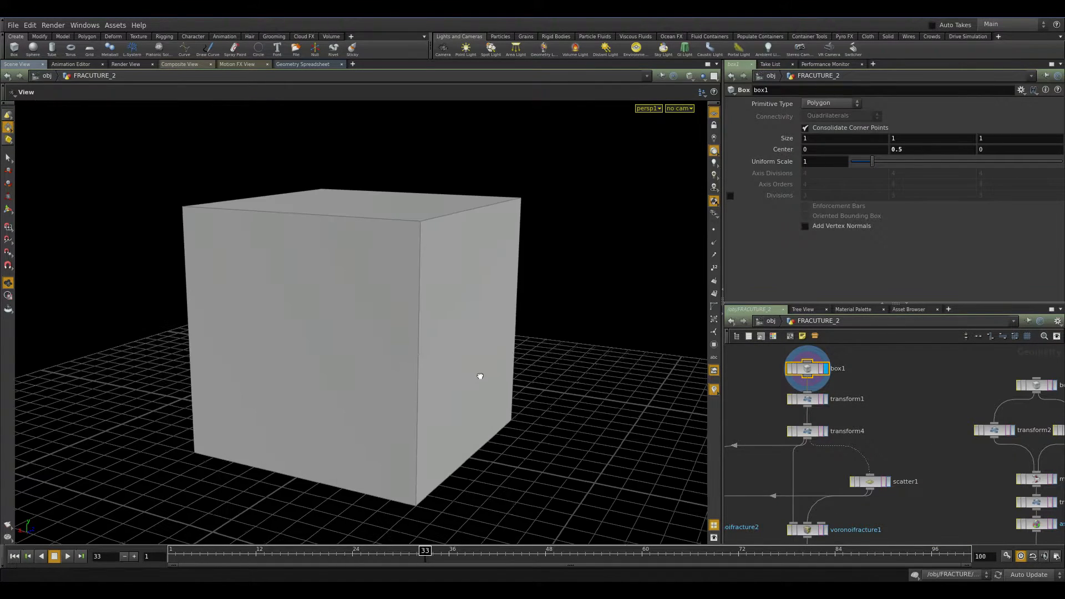
click(814, 405)
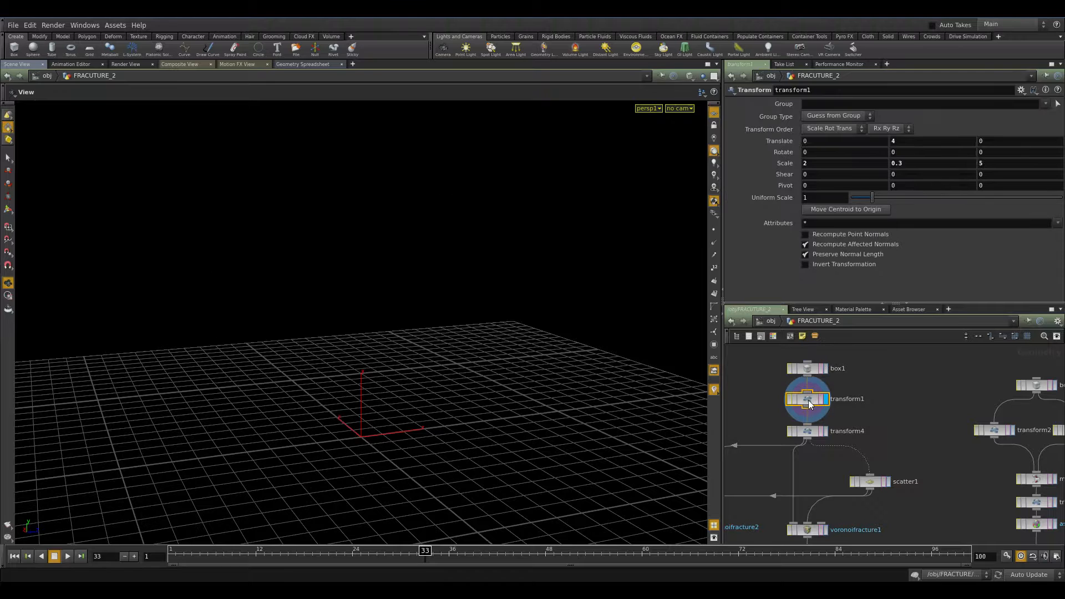
key(f)
drag(464, 378, 431, 288)
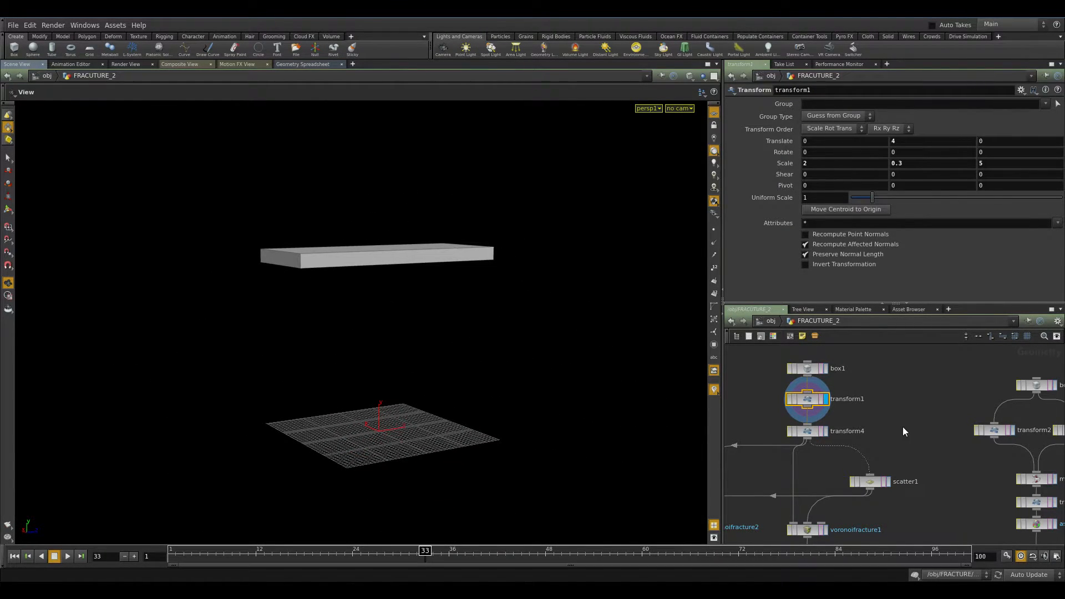
key(Down)
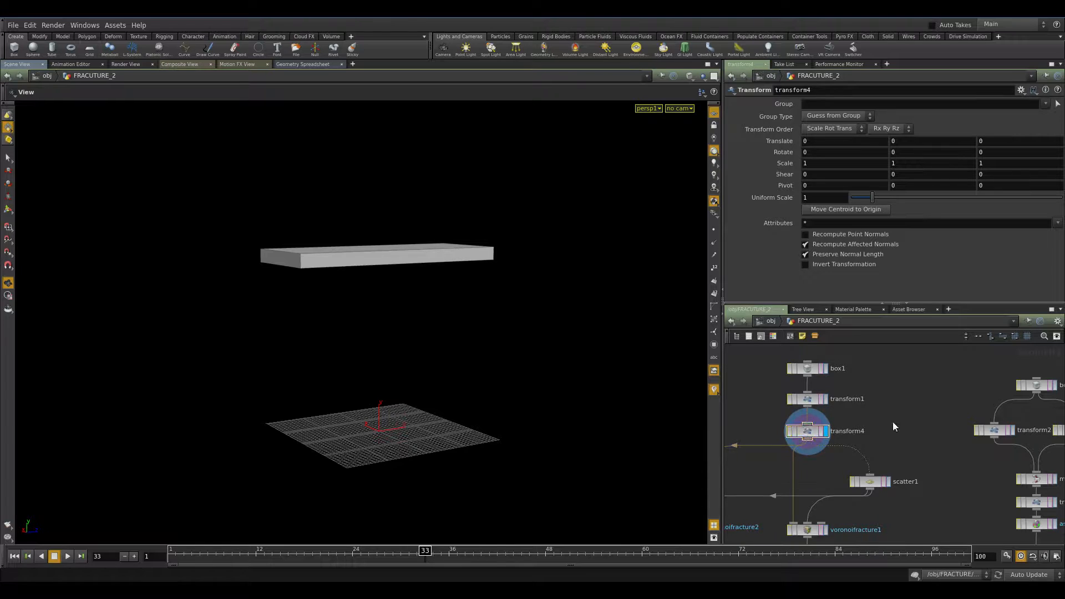
middle_drag(885, 400, 991, 313)
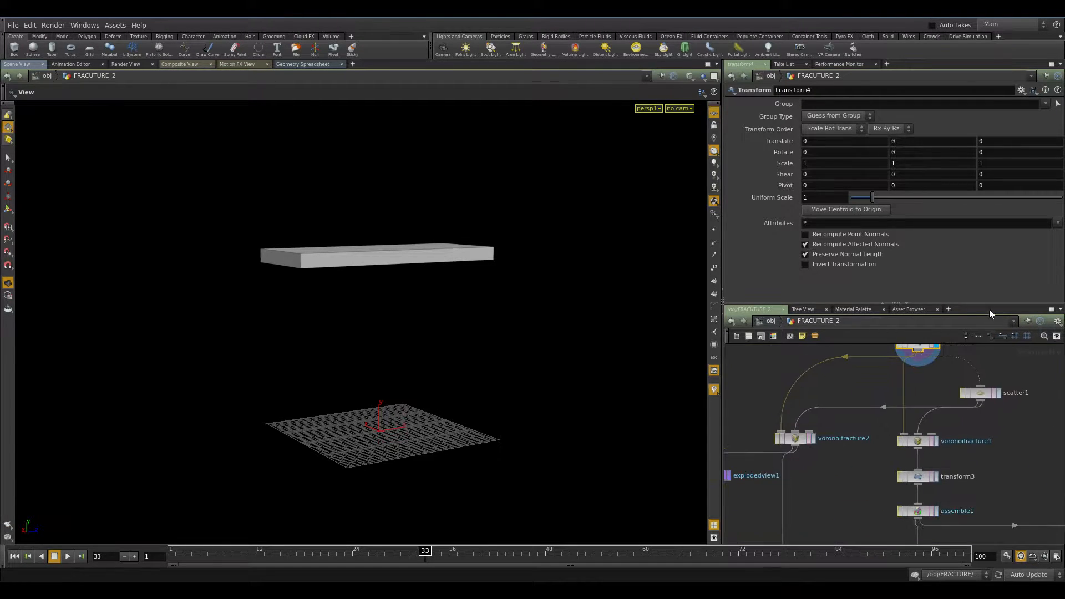
middle_drag(914, 397, 830, 437)
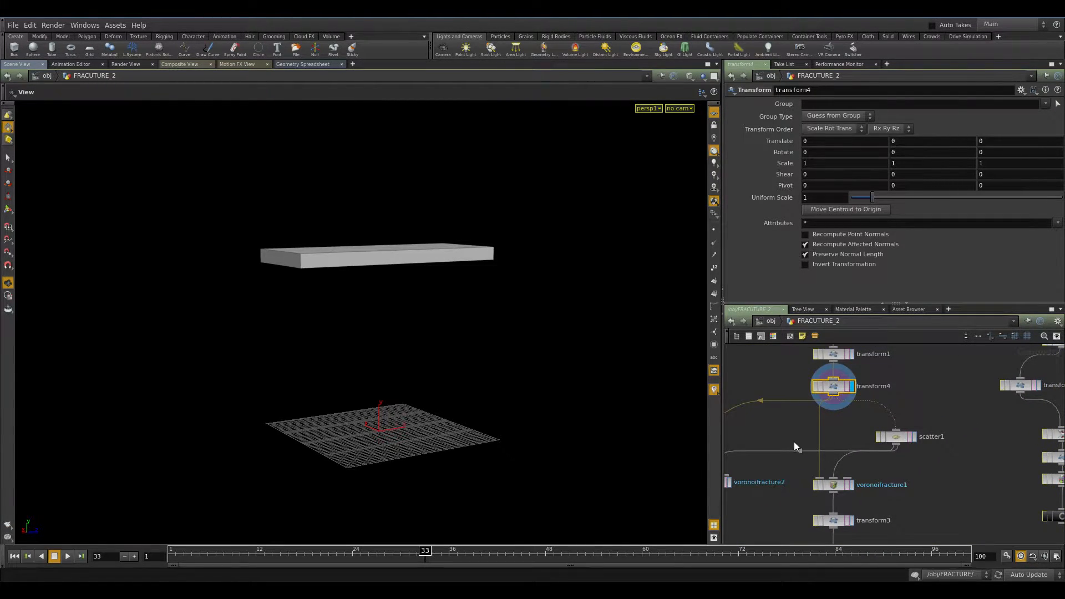
drag(622, 348, 546, 363)
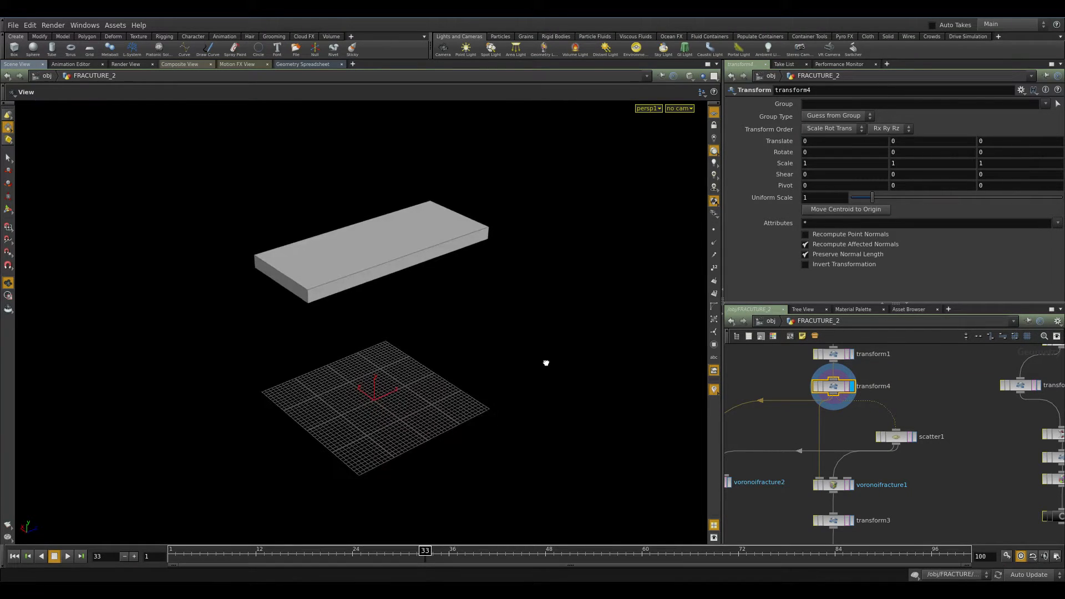
Display the Voronoi-fractured slab from voronoifracture1 and transform3 in the viewport.
click(851, 486)
drag(421, 309, 457, 378)
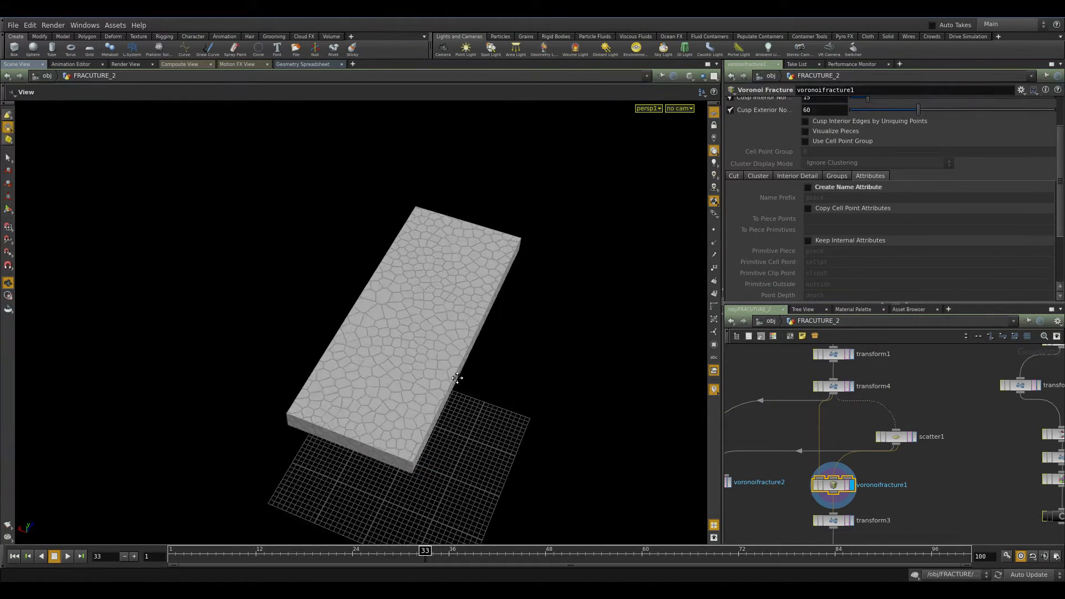
click(852, 522)
Set transform4's Z scale to 0.2, then restore it to 1.
click(837, 385)
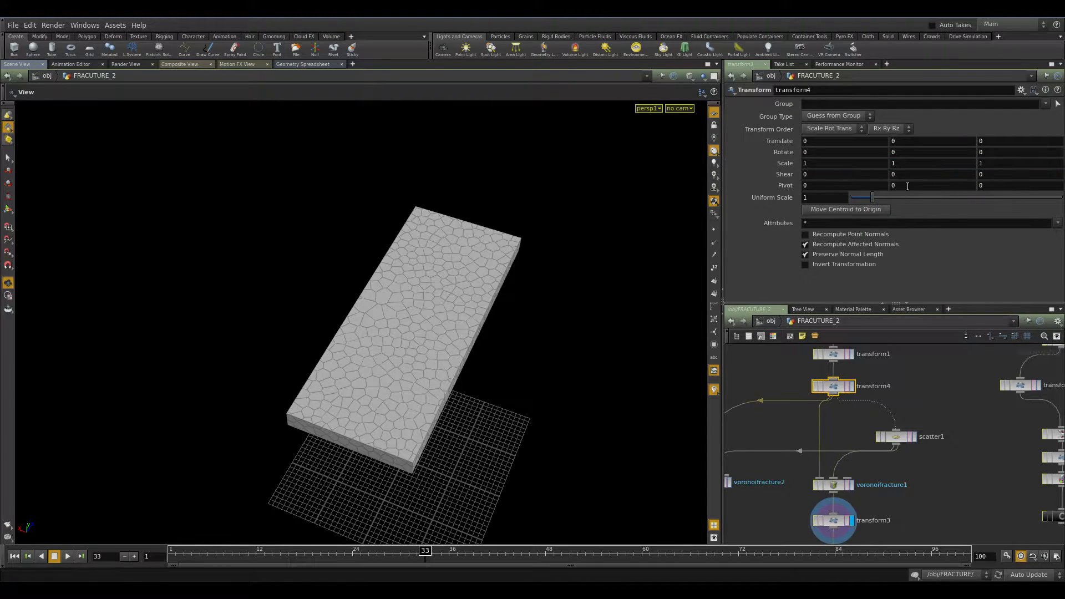
text(0.2)
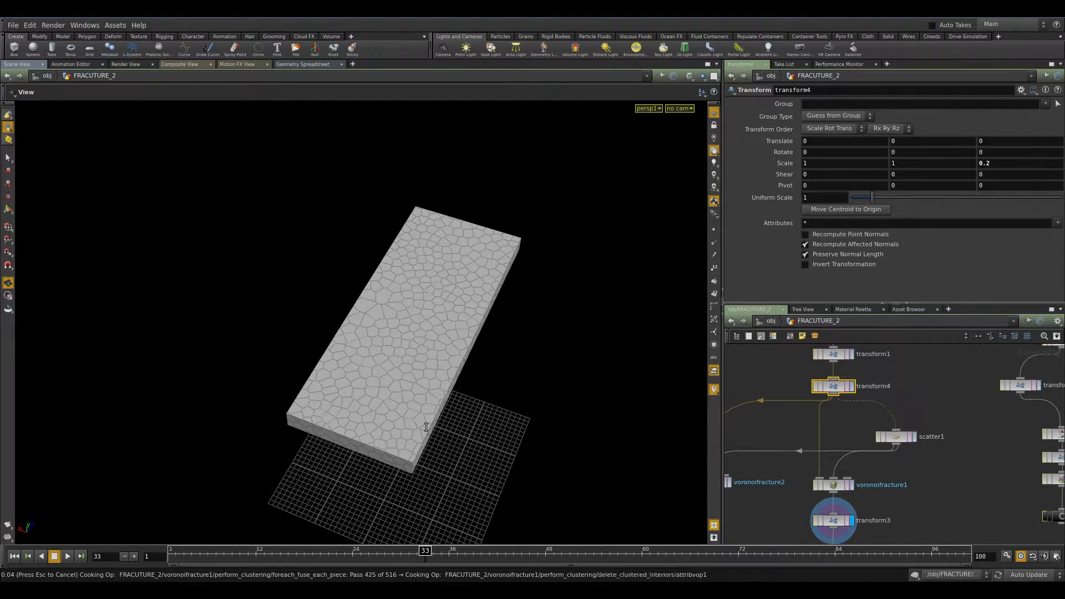
drag(418, 444, 504, 309)
text(1)
key(Return)
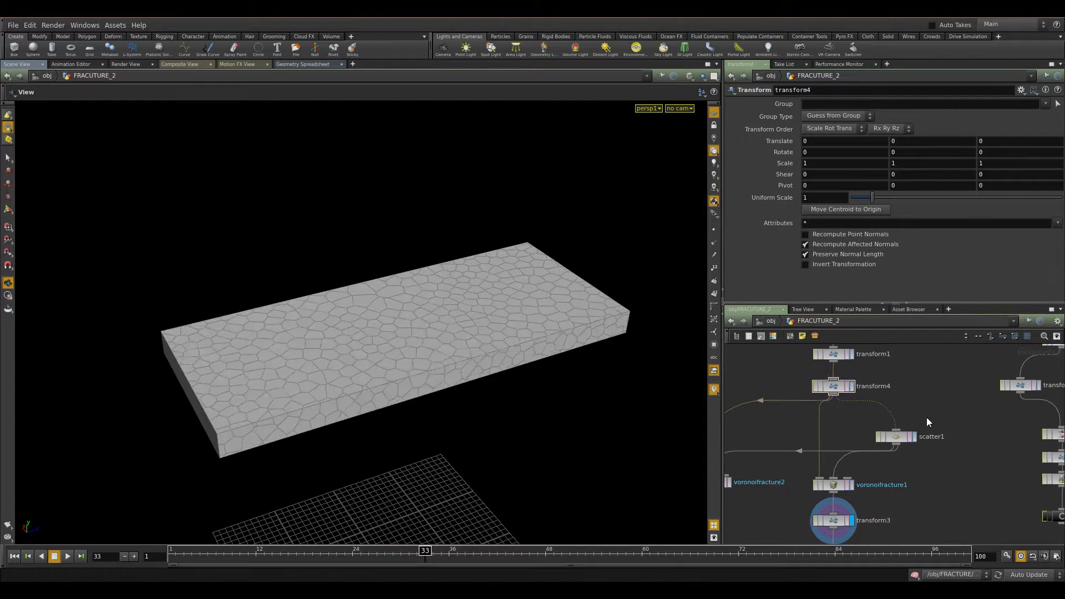
Examine the scatter1 and voronoifracture1 nodes and their fracture settings.
click(895, 437)
middle_drag(904, 481, 956, 444)
click(898, 446)
click(916, 397)
click(891, 431)
click(909, 431)
click(888, 431)
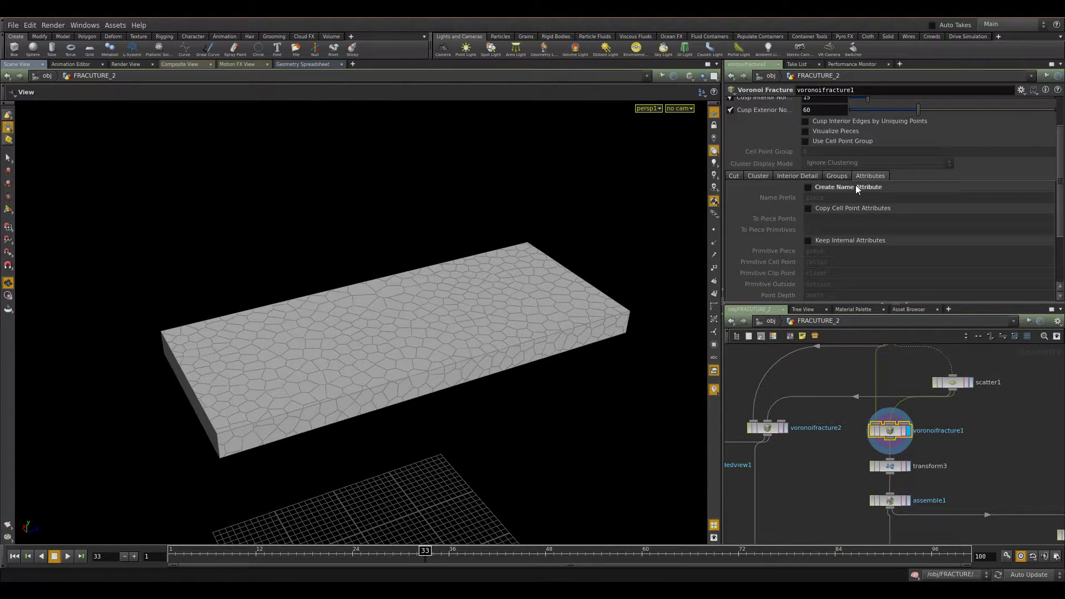
Examine the assemble1 node's settings, including its tabua output prefix.
middle_drag(946, 466, 898, 374)
scroll(909, 426, down, 3)
middle_drag(902, 459, 885, 441)
scroll(898, 410, up, 3)
click(825, 391)
double_click(839, 128)
middle_drag(877, 444, 856, 412)
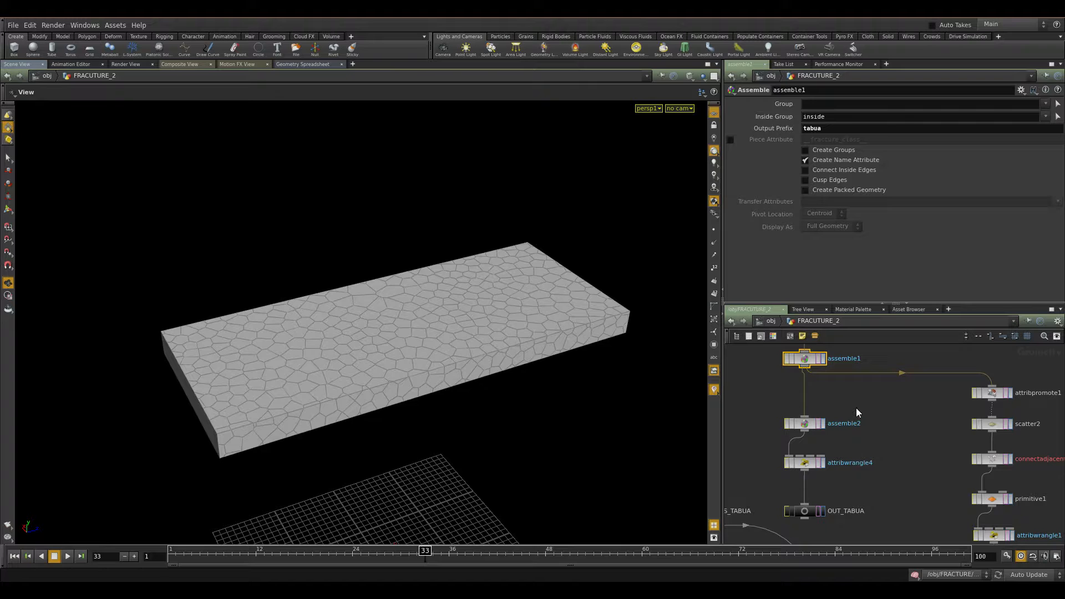
Compare assemble2 and toggle Create Packed Geometry on assemble1 on and off again.
click(803, 424)
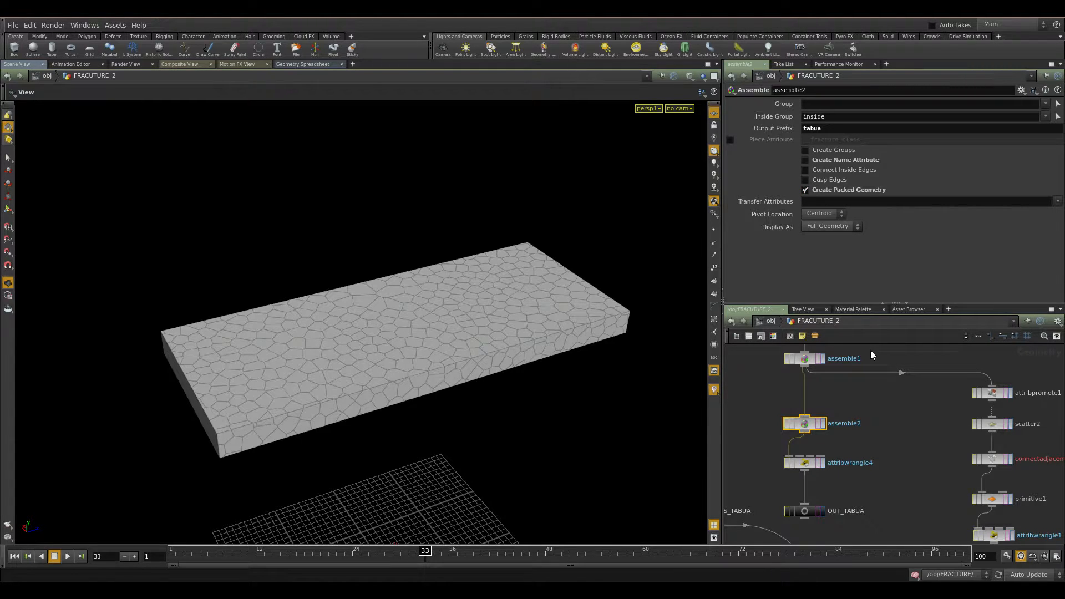
drag(871, 350, 731, 372)
click(832, 188)
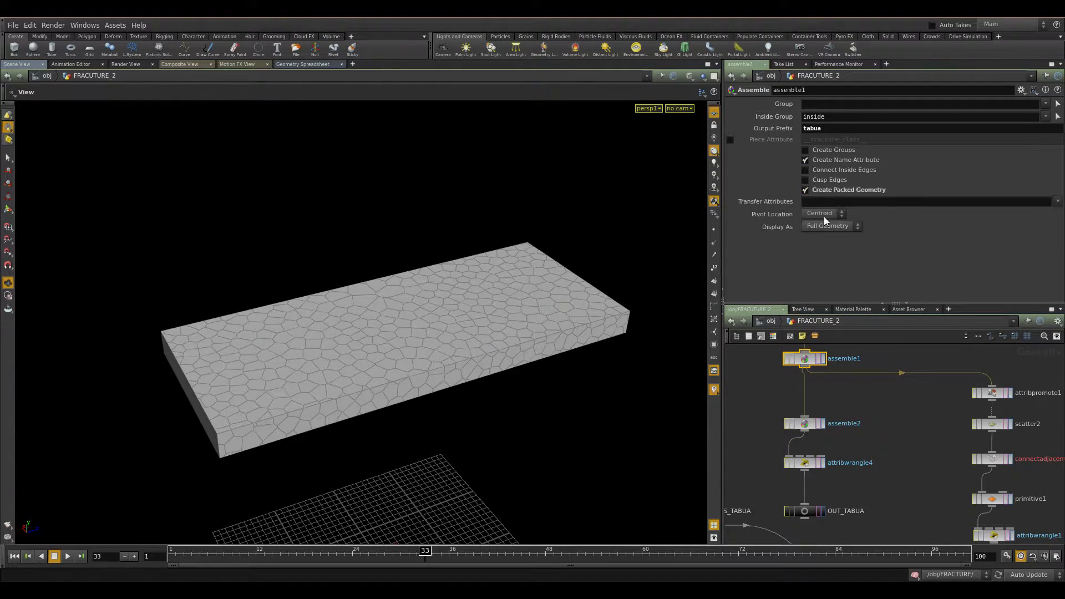
click(858, 190)
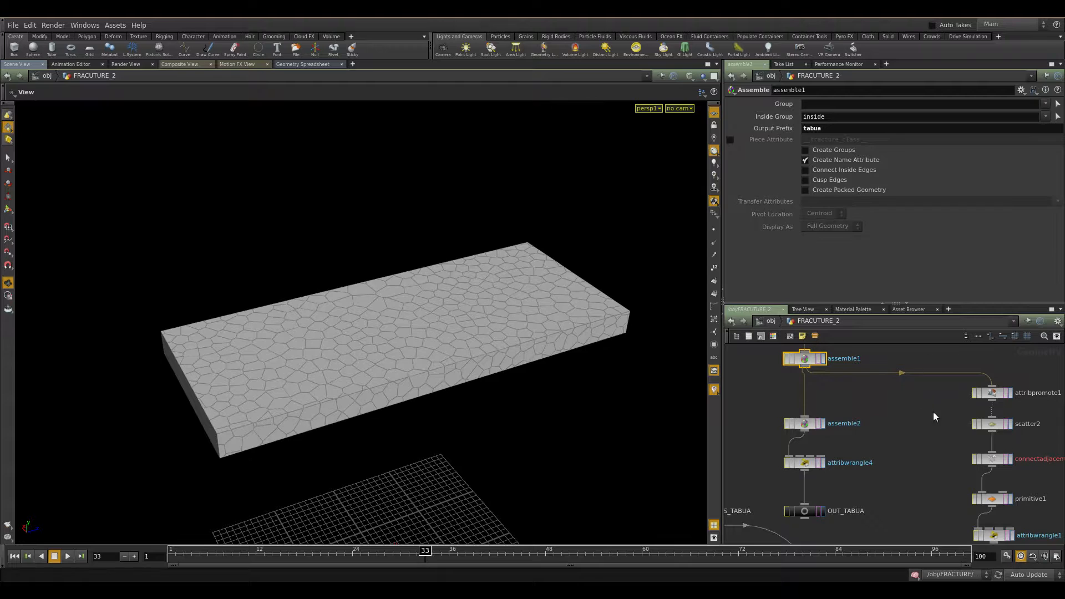
Examine the attribwrangle4 node's VEX expression.
middle_drag(909, 470, 904, 438)
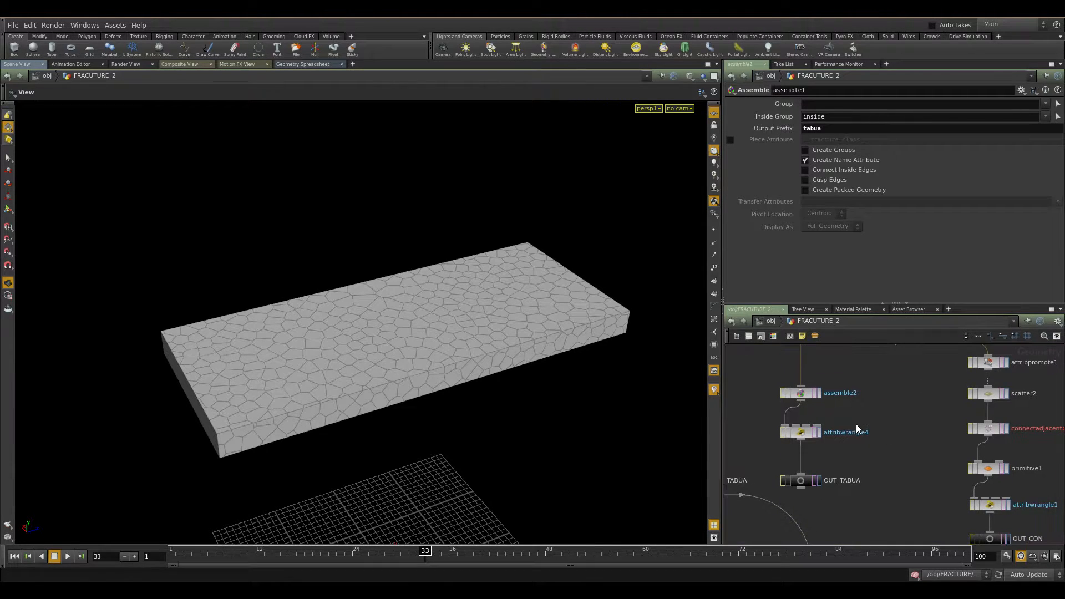
click(813, 431)
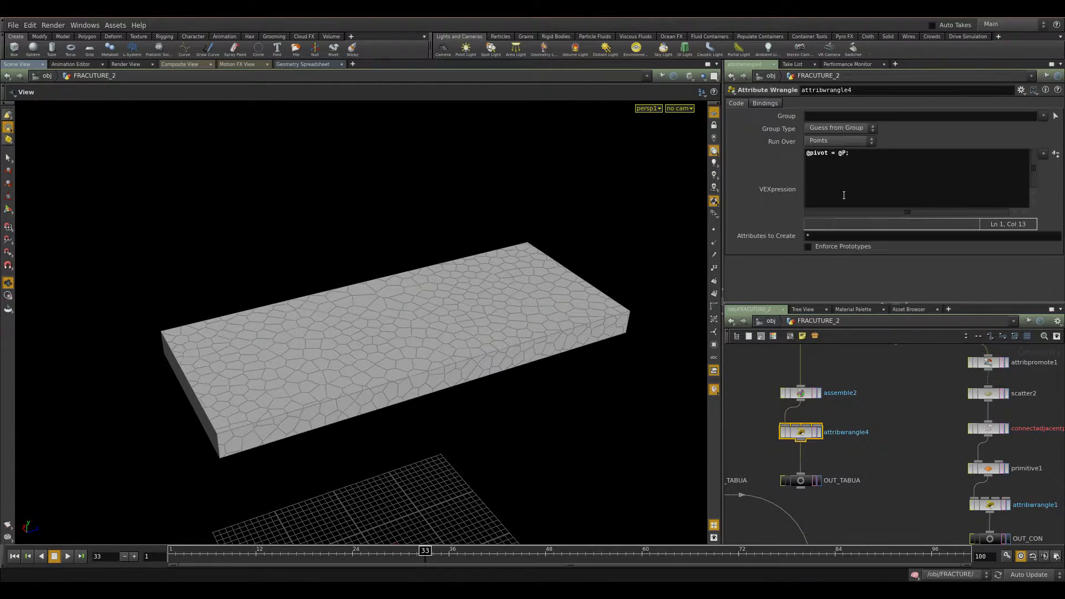
middle_drag(884, 446, 932, 388)
scroll(907, 408, down, 4)
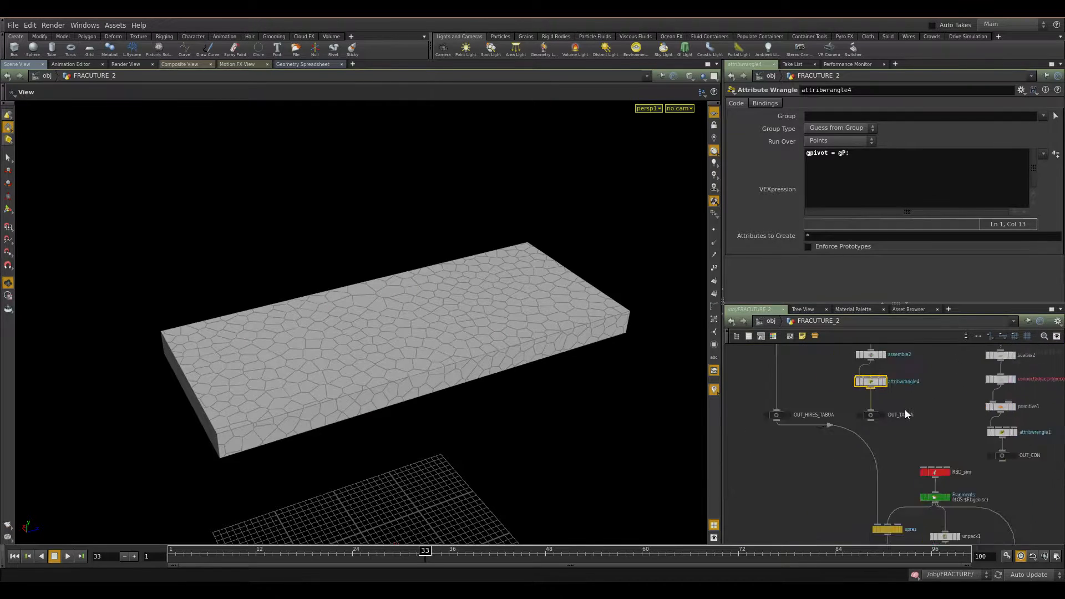
Select assemble2 and attribwrangle4 and display the OUT_TABUA output.
middle_drag(844, 378, 751, 388)
click(812, 416)
scroll(808, 436, up, 4)
scroll(851, 401, up, 2)
middle_drag(877, 427, 847, 452)
scroll(851, 401, down, 2)
drag(840, 438, 776, 487)
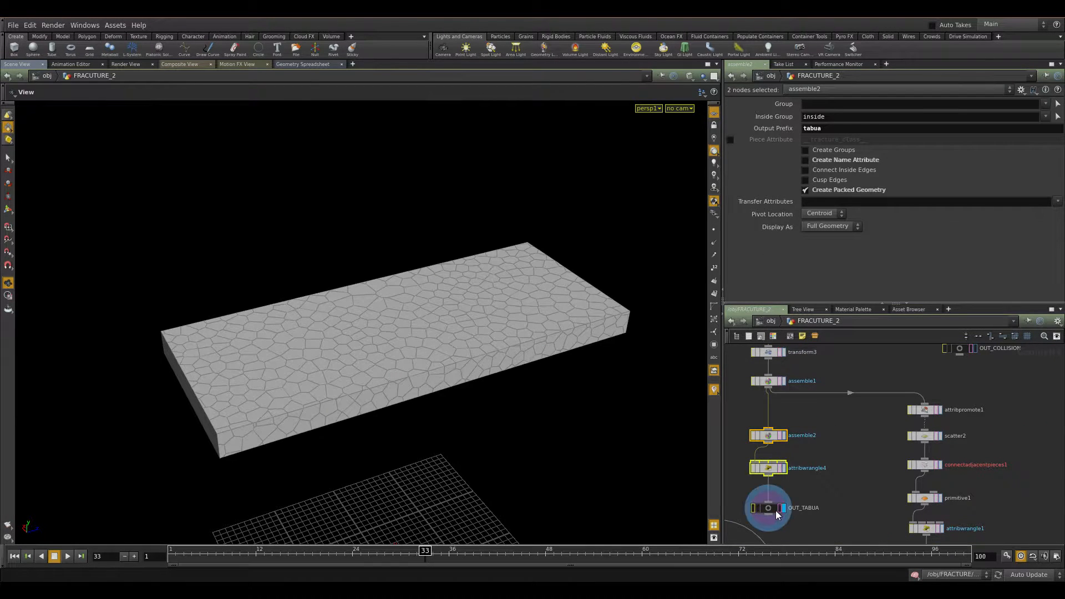
click(787, 507)
Examine the attribpromote1 node's name promotion settings.
drag(459, 385, 488, 388)
middle_drag(877, 445, 771, 443)
click(819, 410)
drag(508, 344, 570, 345)
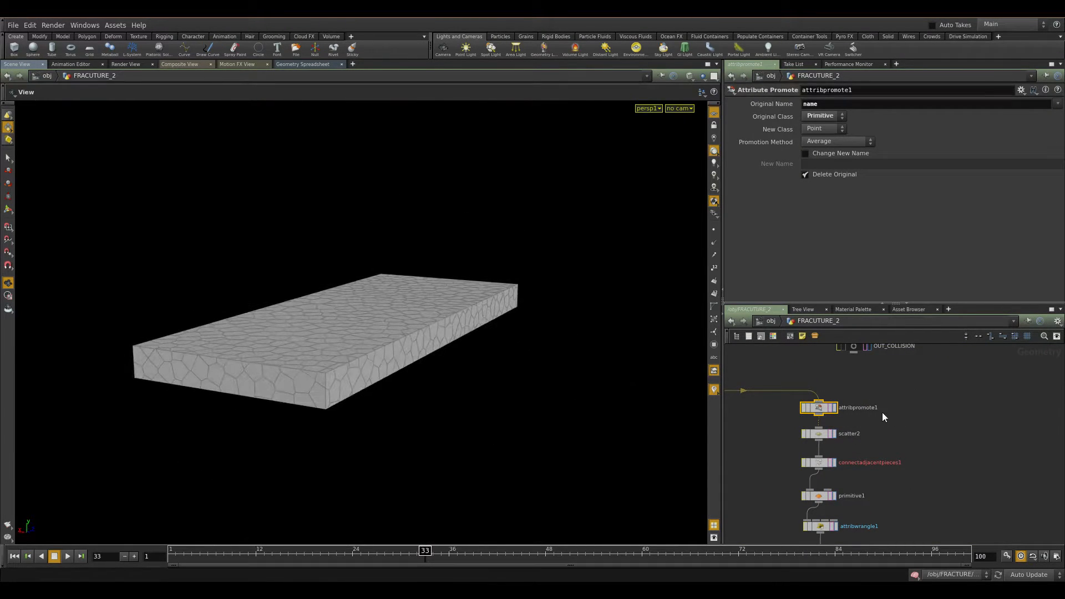
click(834, 409)
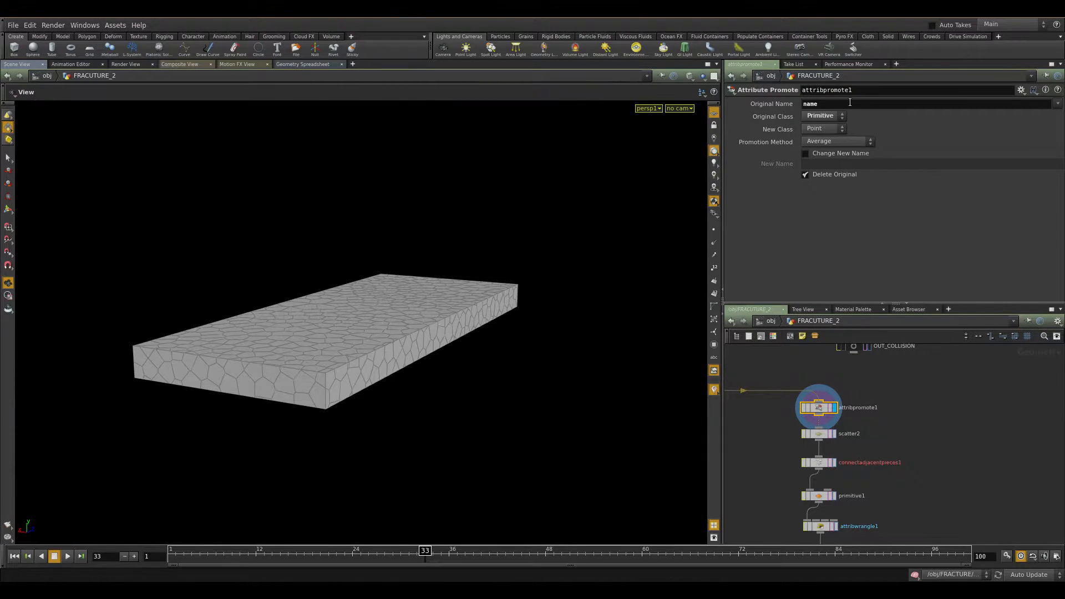
middle_drag(760, 394, 897, 409)
click(800, 398)
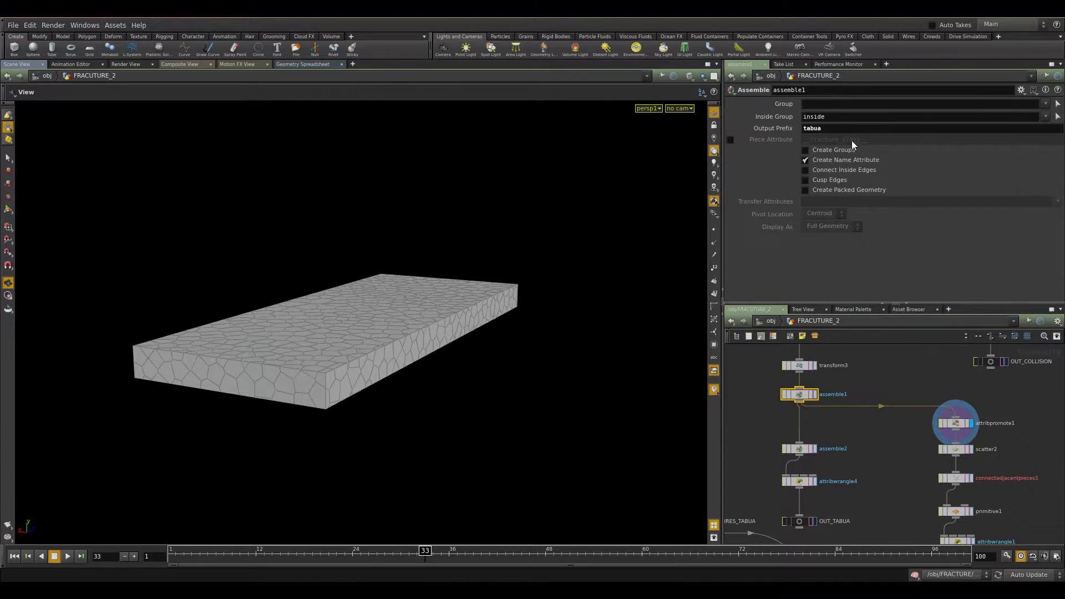
click(955, 425)
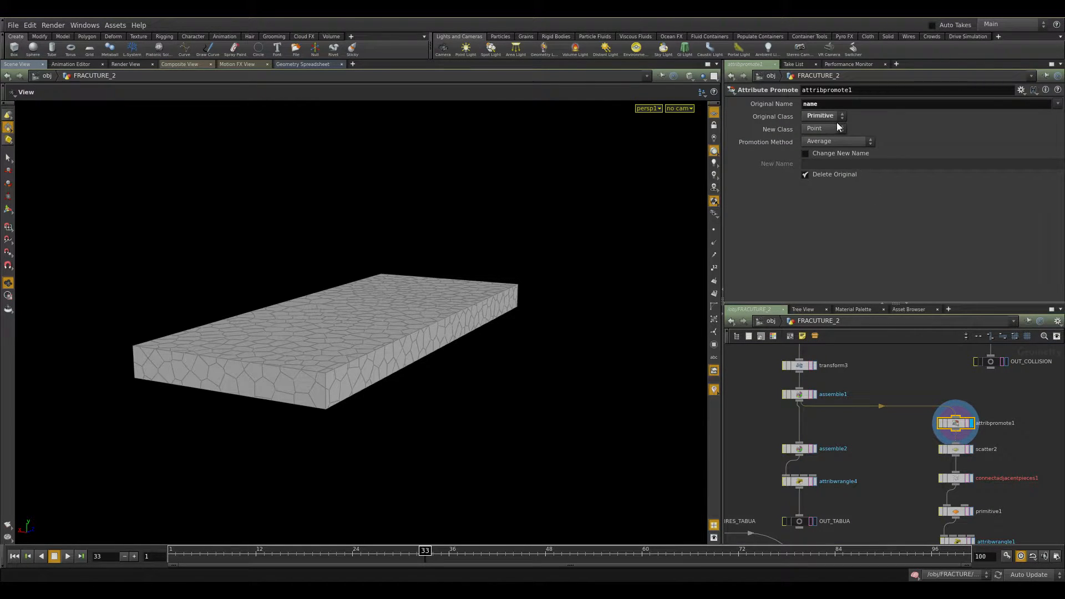
Examine the scatter2 and connectadjacentpieces1 node parameters.
middle_click(956, 423)
middle_drag(1025, 429, 956, 380)
scroll(953, 394, up, 2)
click(842, 398)
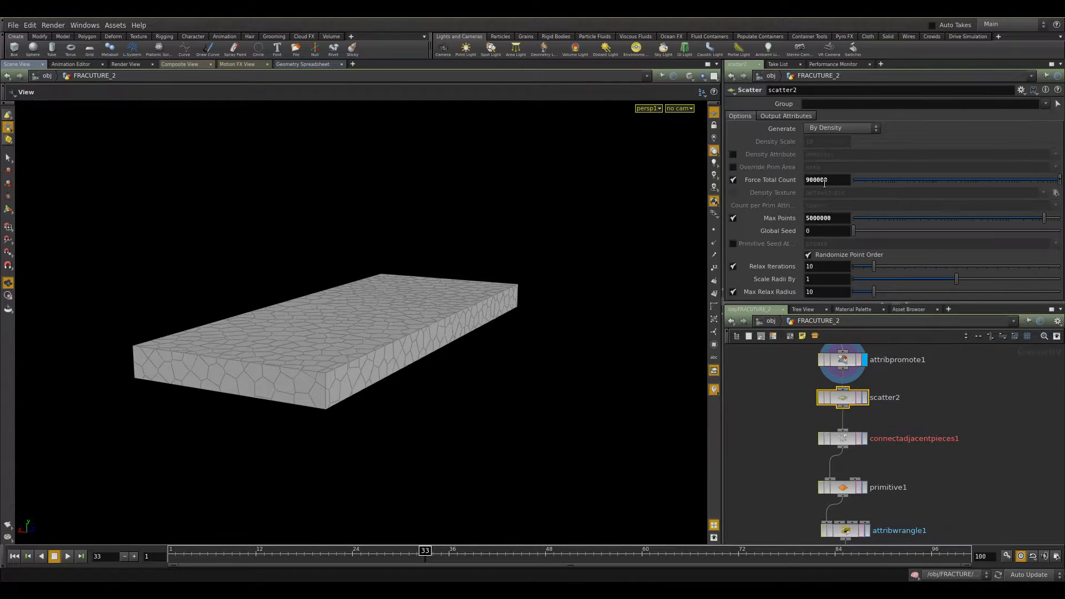
key(Return)
middle_drag(925, 440, 915, 369)
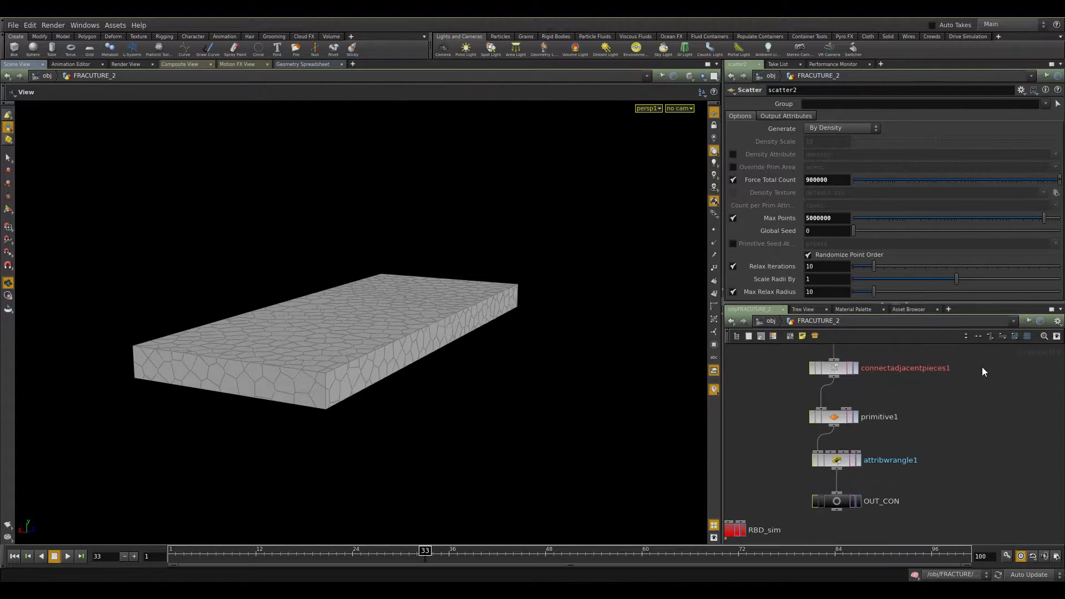
click(841, 370)
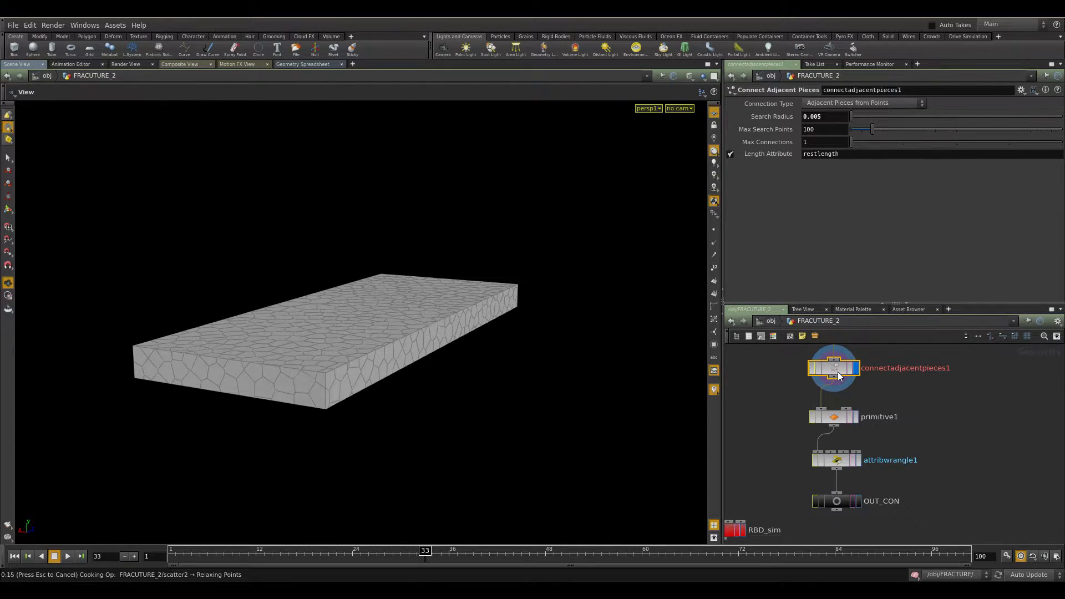
key(Escape)
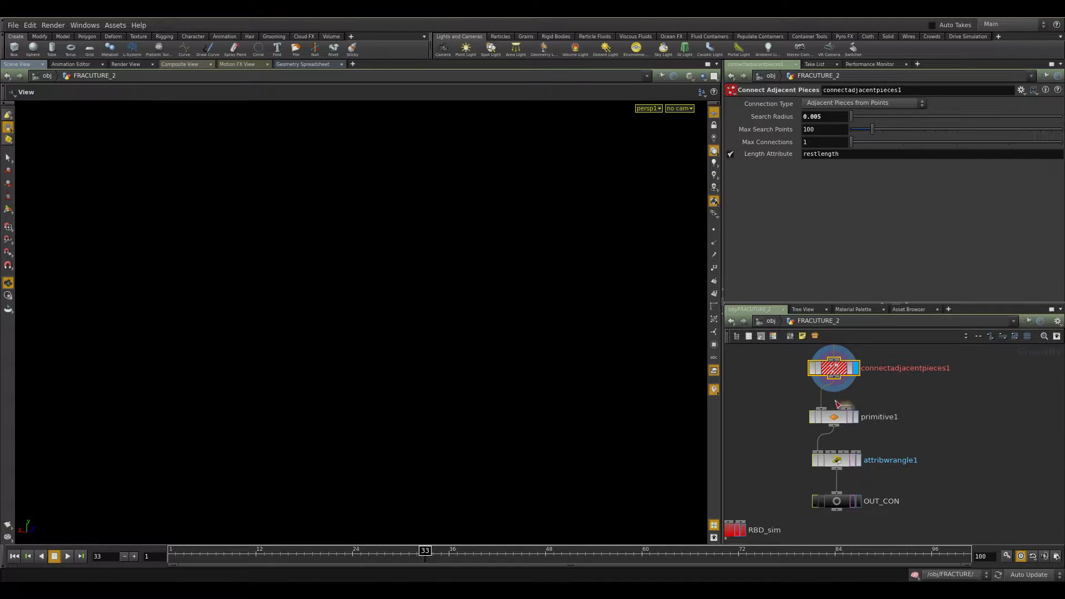
key(Tab)
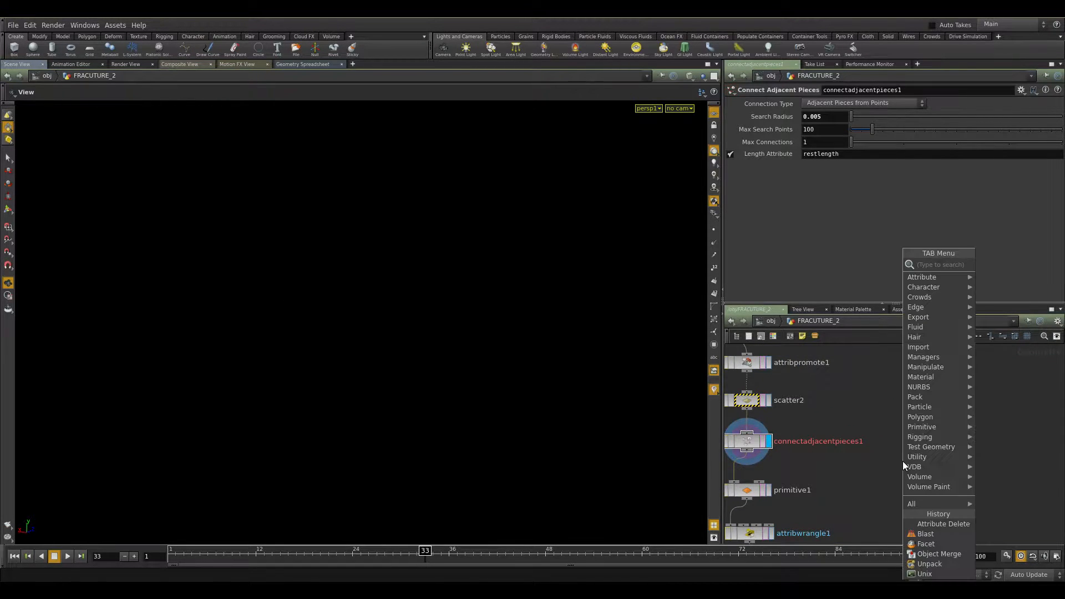
text(conne)
key(Escape)
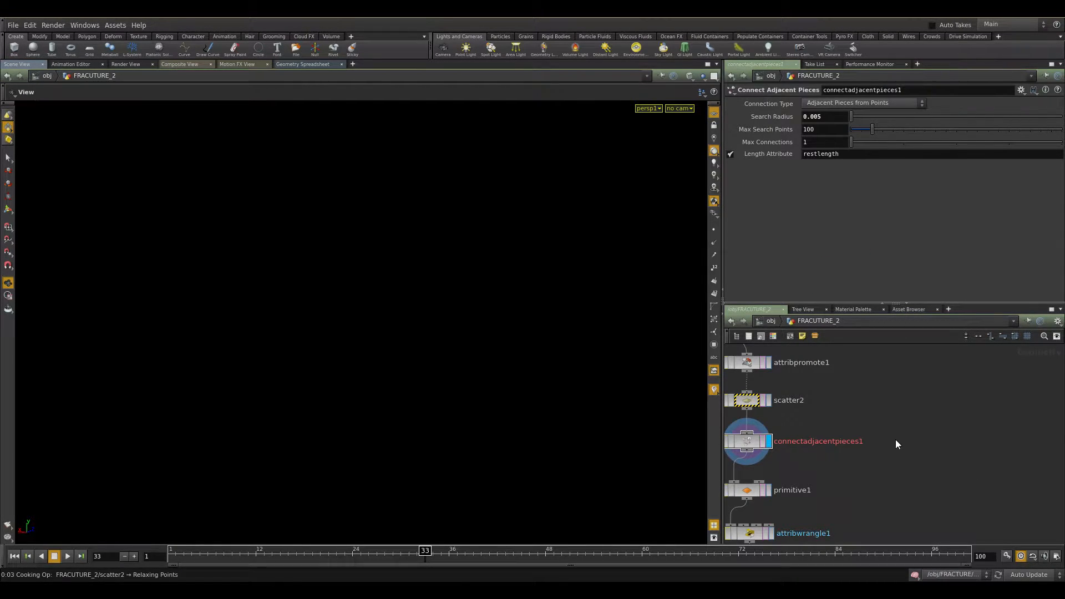
Add a Scatter node fed from attribpromote1 and set it as the displayed node.
key(Tab)
text(scatter)
key(Return)
click(908, 420)
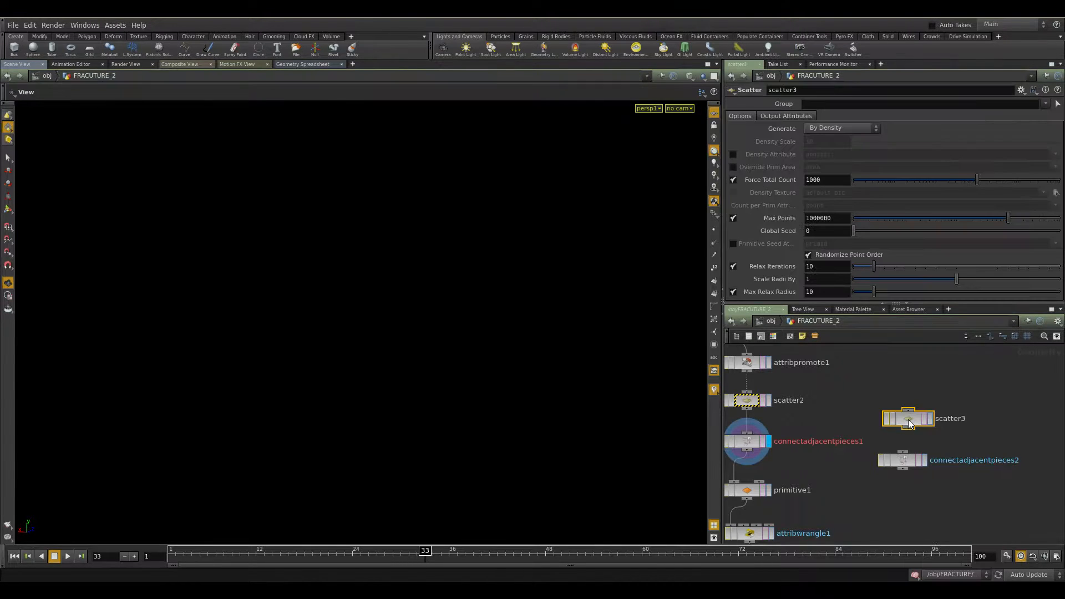
drag(908, 411, 768, 386)
click(759, 379)
click(929, 420)
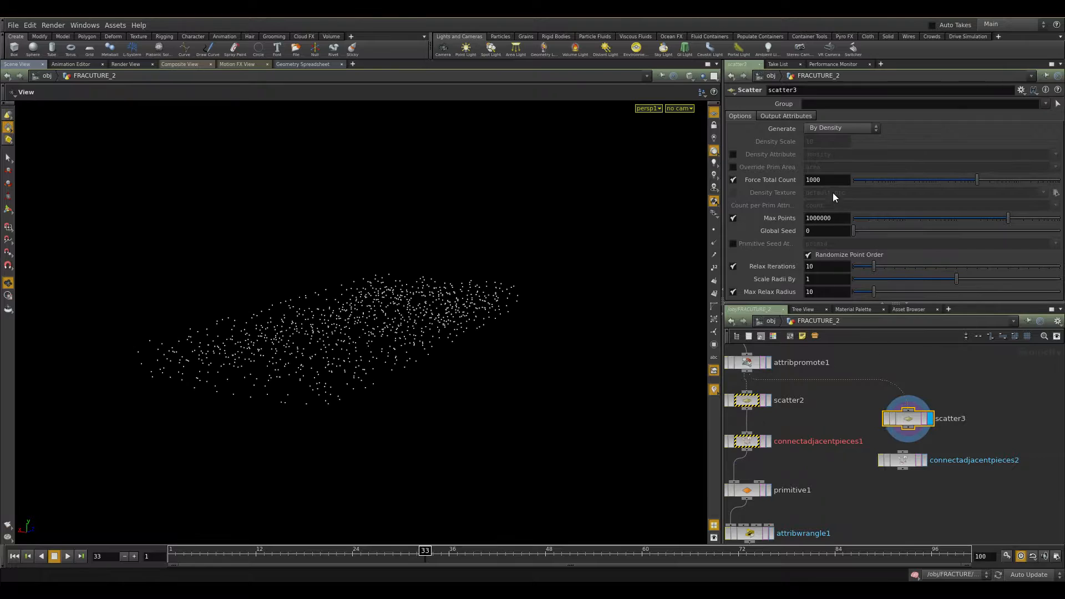
Set the new scatter's Force Total Count to 10000.
text(0)
key(Return)
mouse_move(411, 359)
mouse_down()
mouse_move(460, 387)
mouse_move(415, 377)
mouse_up()
Wire scatter3 into connectadjacentpieces2 and display connectadjacentpieces2.
click(902, 452)
click(909, 428)
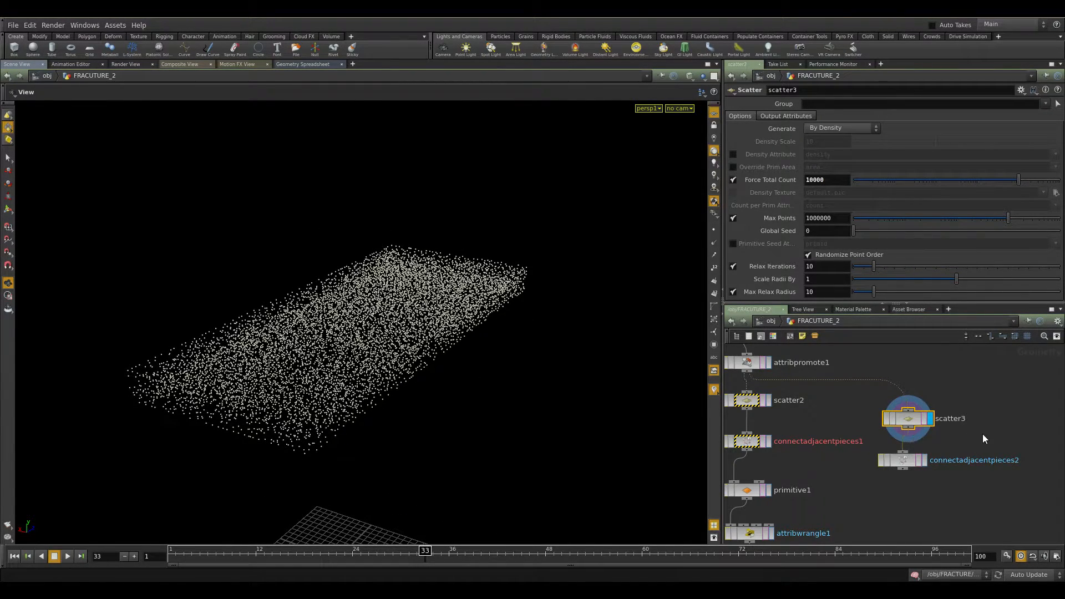
middle_drag(982, 434, 945, 406)
click(890, 433)
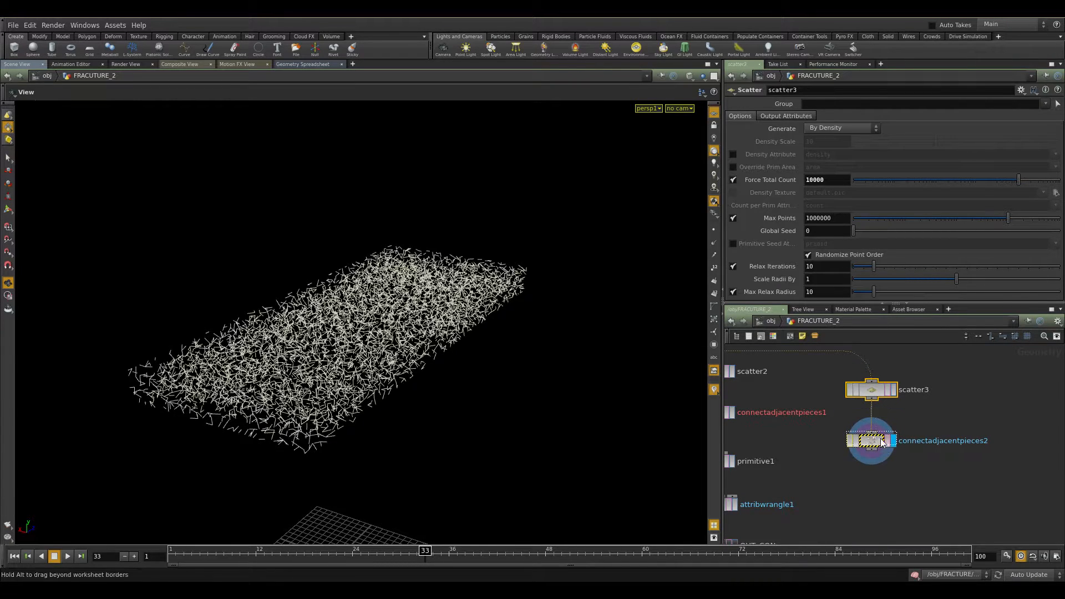
Set connectadjacentpieces2's Search Radius to 0.005, matching connectadjacentpieces1.
drag(927, 416, 858, 447)
middle_drag(872, 502, 957, 497)
click(804, 410)
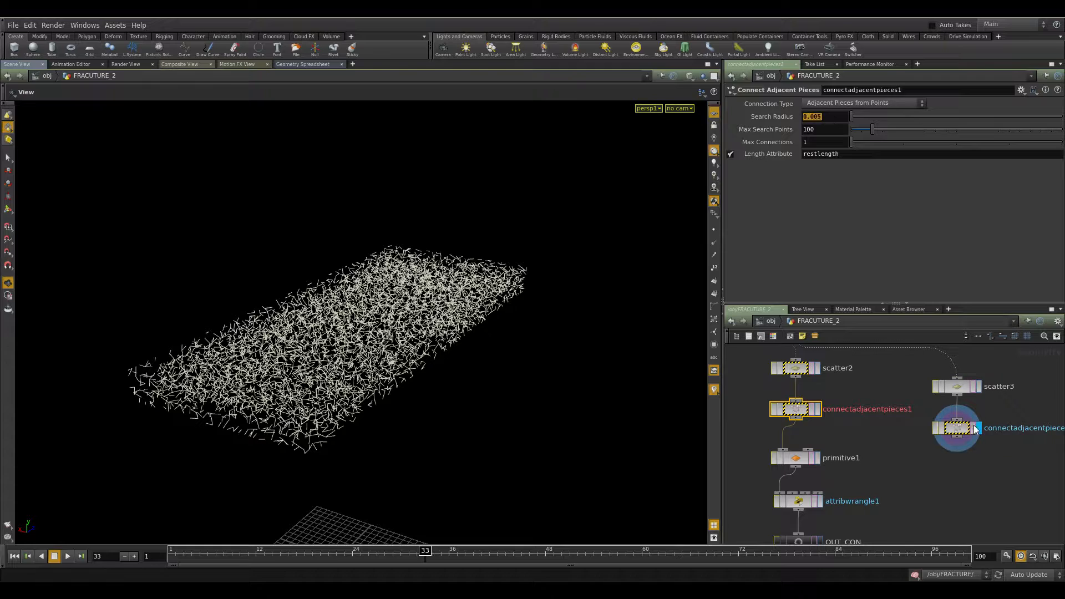
click(999, 427)
text(0.005)
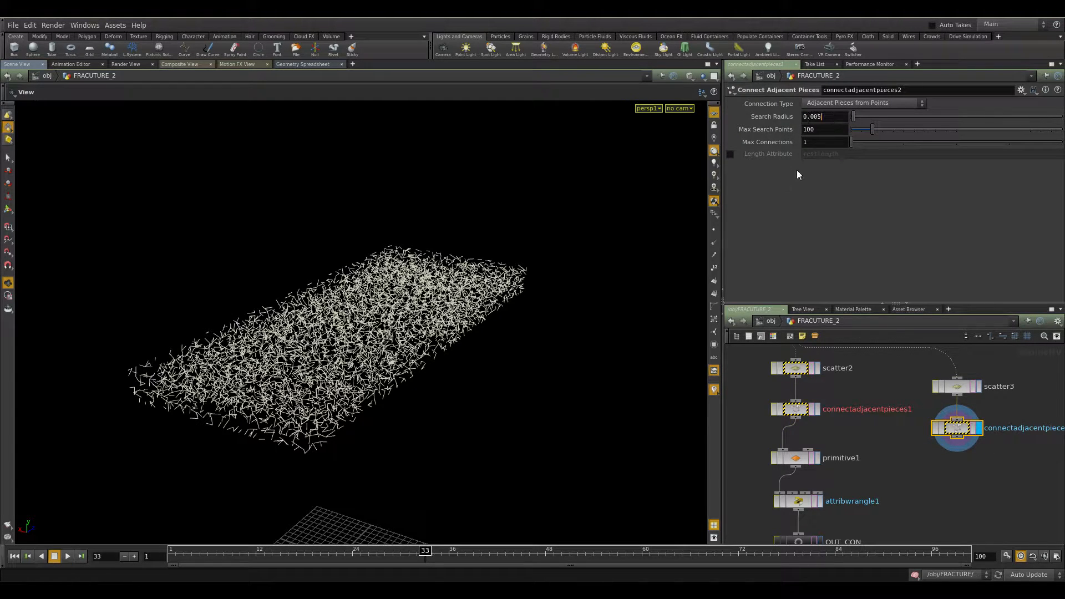
key(Return)
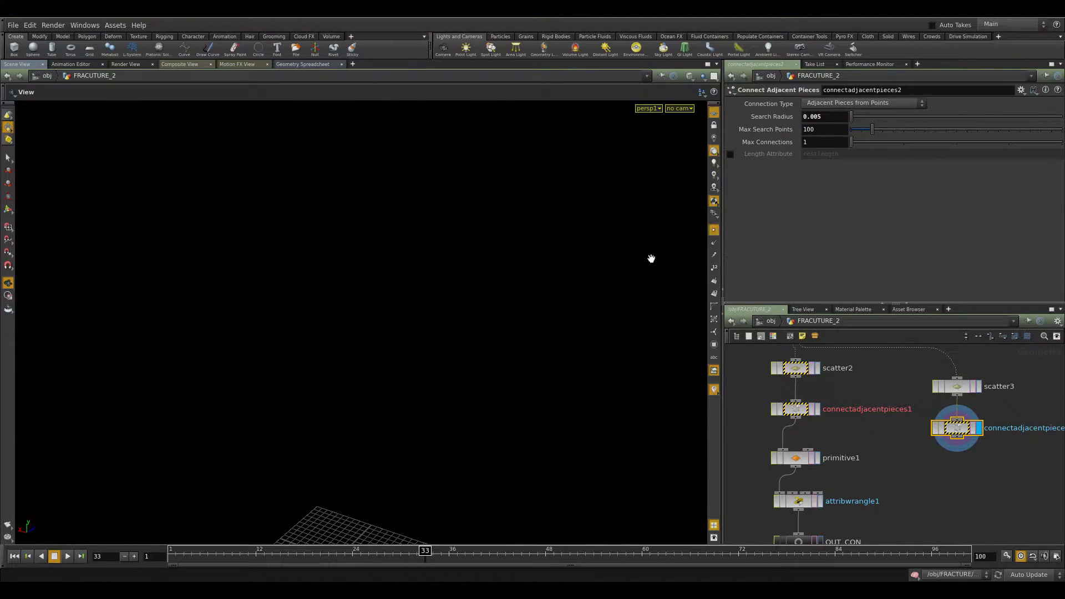
Allow editing of the contents of connectadjacentpieces2.
middle_drag(946, 475, 860, 461)
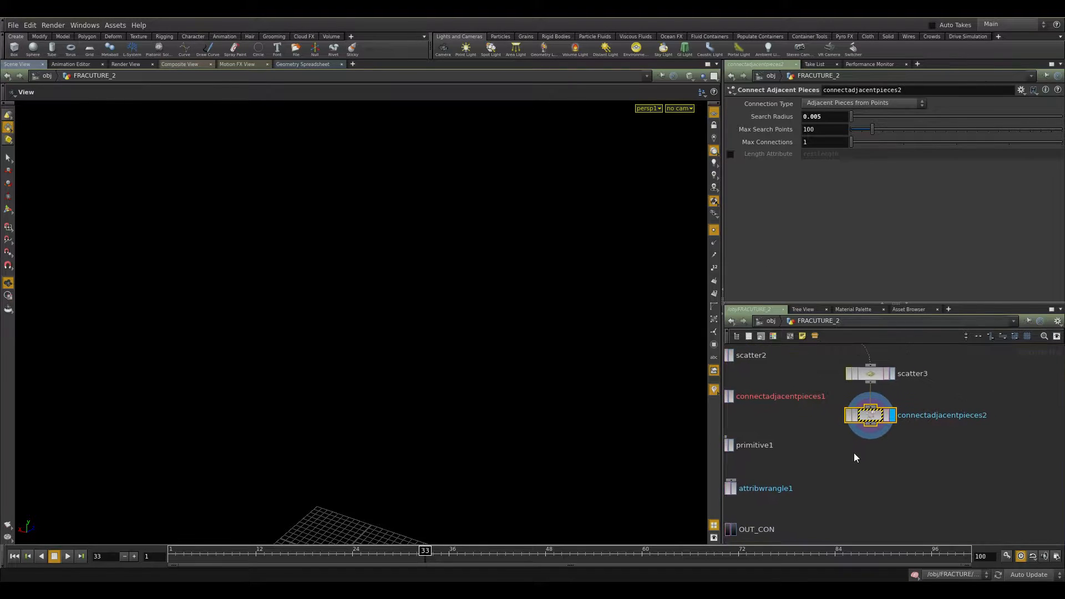
right_click(882, 420)
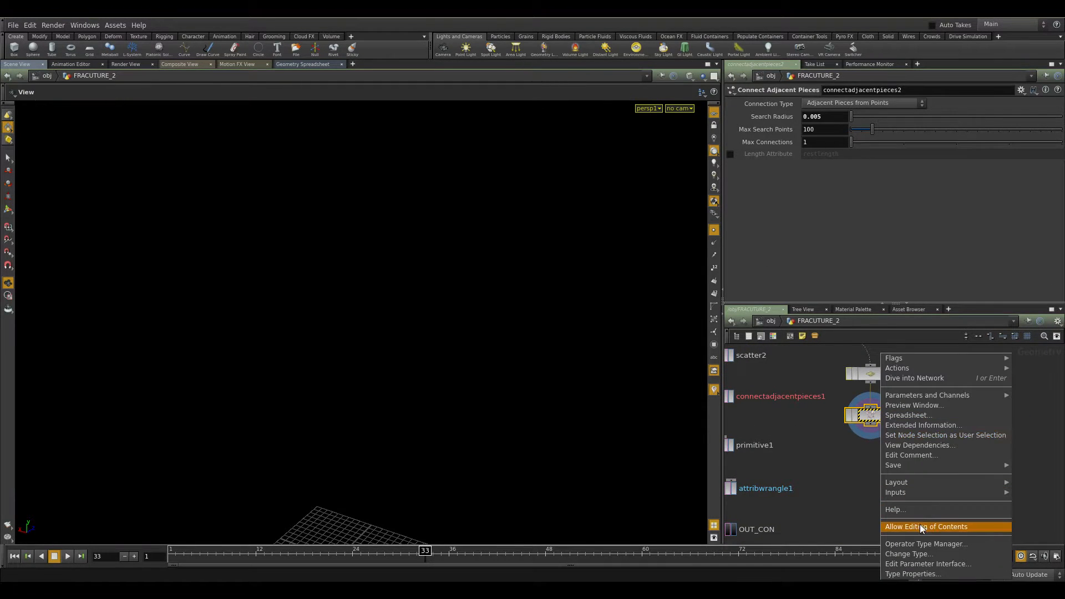
click(921, 526)
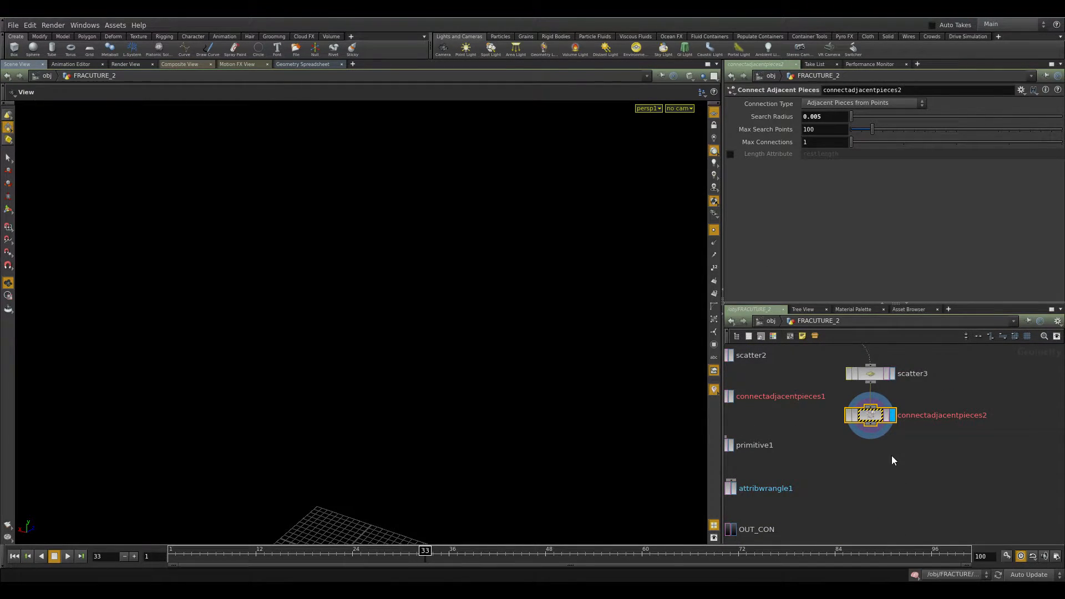
Dive into connectadjacentpieces2, delete its internal nodes below the input, and return to FRACUTURE_2.
double_click(883, 417)
middle_drag(963, 387, 920, 505)
middle_drag(937, 430, 934, 512)
scroll(954, 500, down, 4)
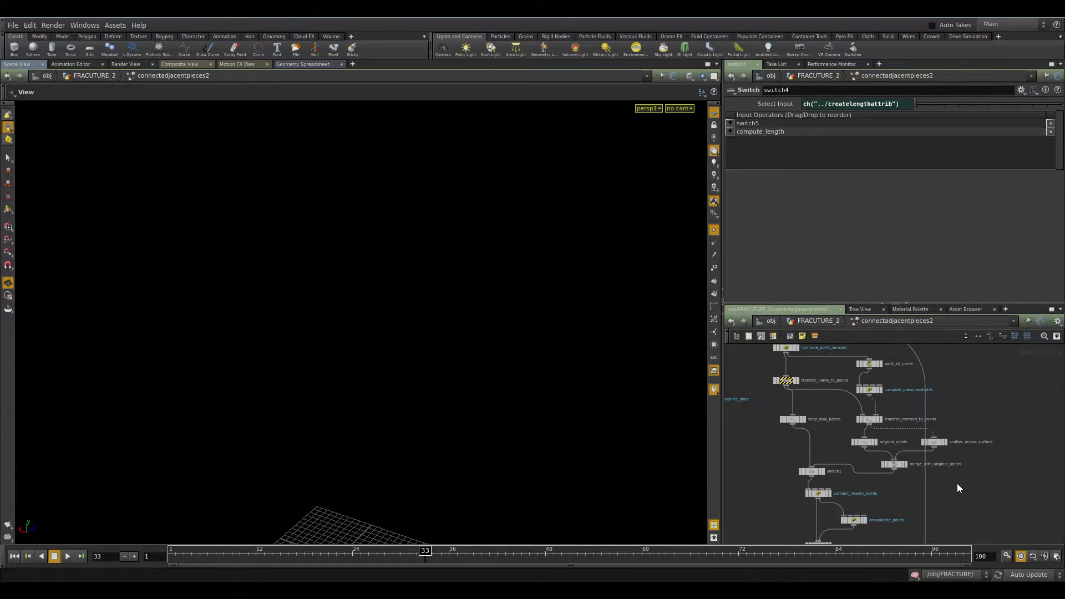
drag(784, 482, 996, 421)
middle_drag(996, 422, 984, 462)
drag(1011, 357, 774, 527)
key(Delete)
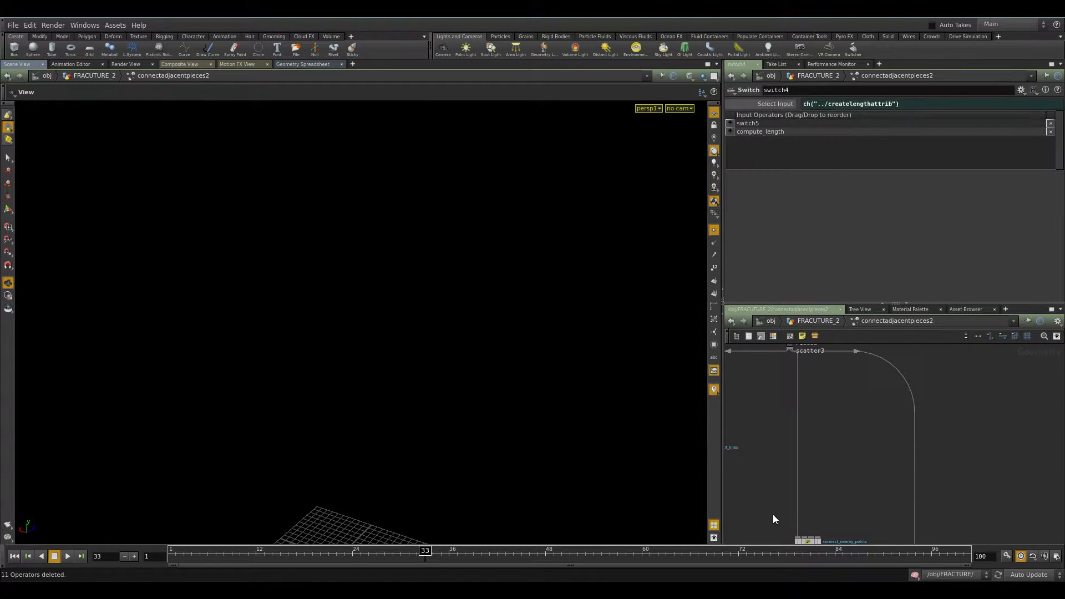
click(804, 322)
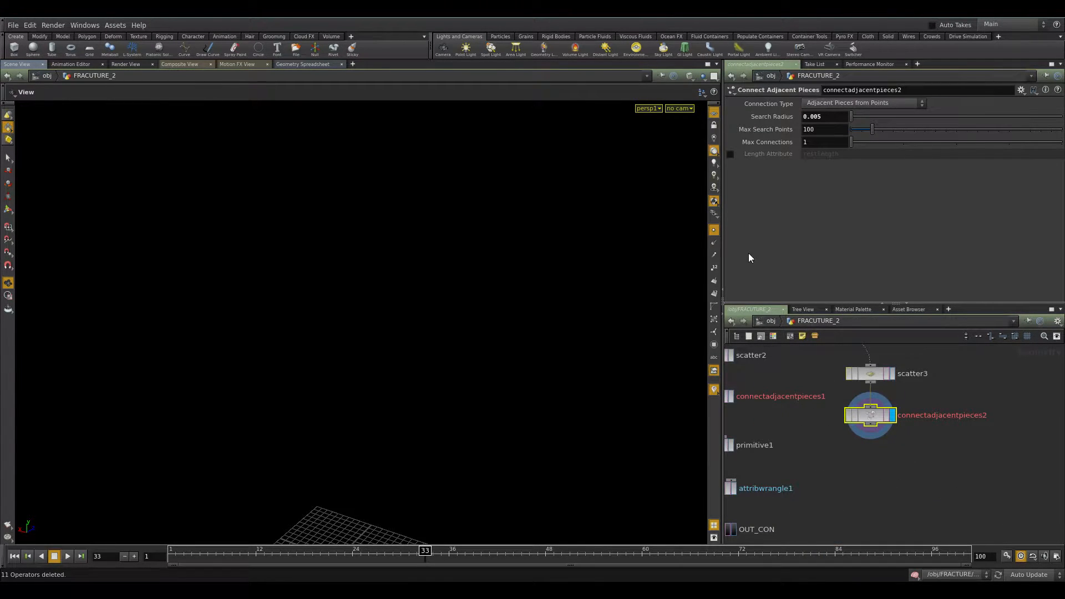
Raise scatter3's Force Total Count to 1000000.
click(870, 373)
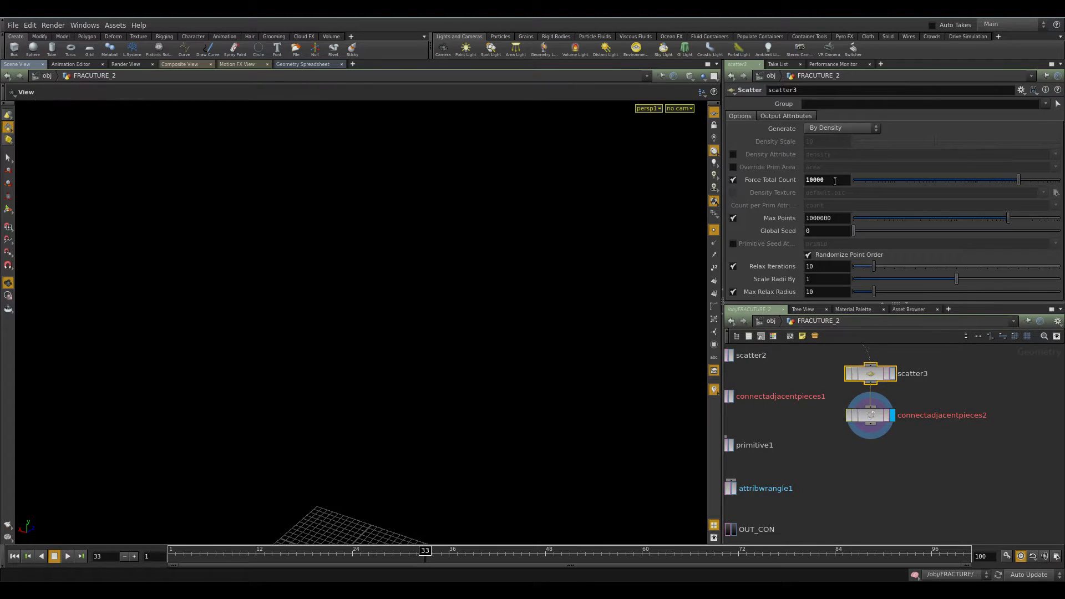
text(0)
key(Return)
Display connectadjacentpieces1 and inspect its connection points in the viewport.
click(870, 415)
middle_drag(803, 424, 904, 447)
drag(869, 407, 770, 432)
drag(1018, 425, 943, 454)
middle_drag(941, 483, 901, 431)
click(791, 367)
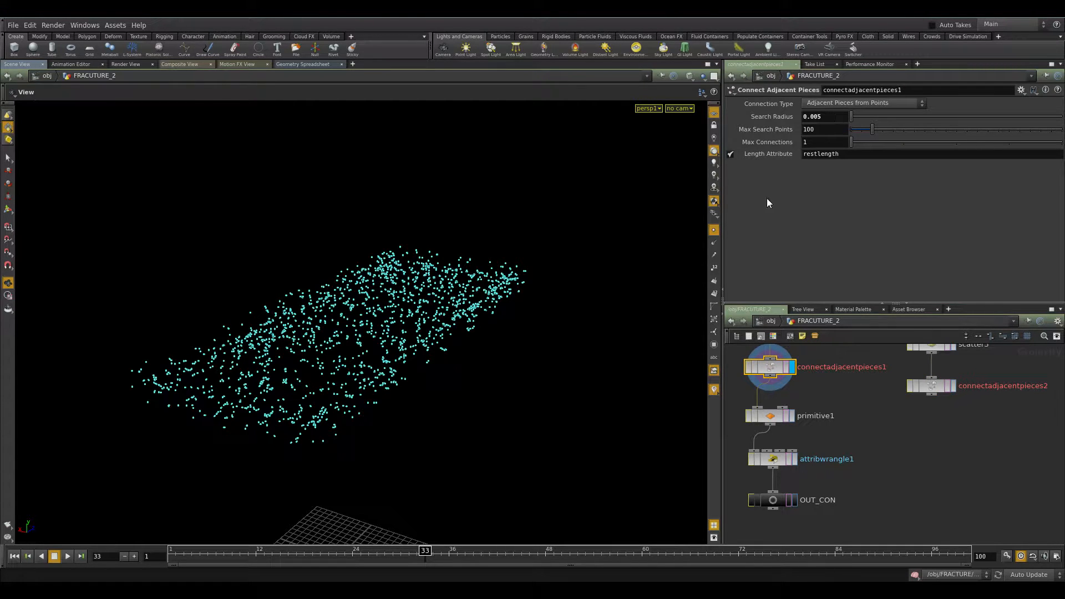
click(715, 231)
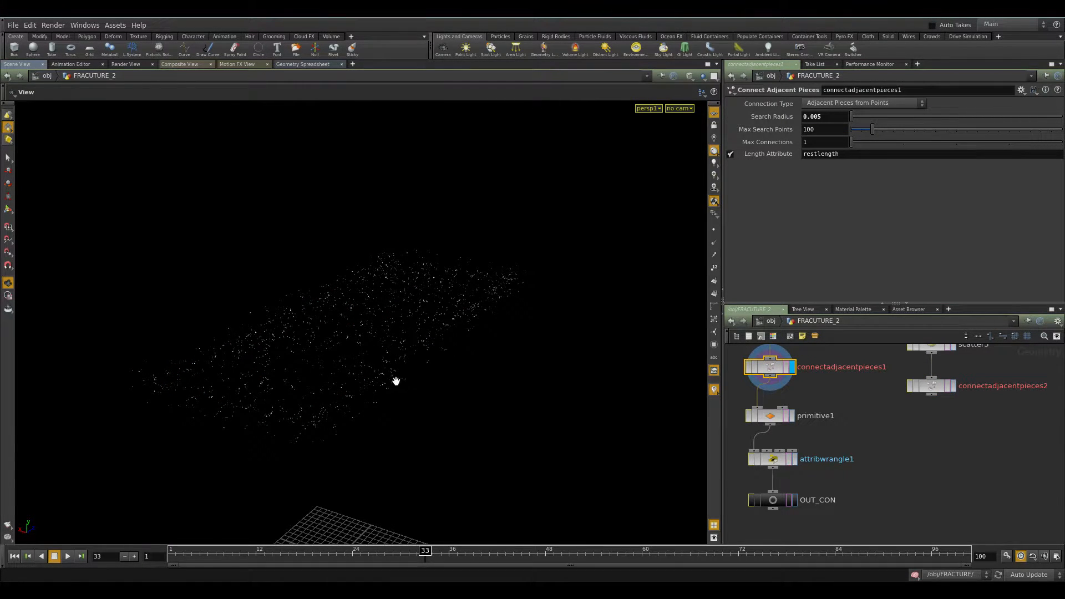
scroll(397, 380, up, 15)
scroll(350, 316, up, 3)
scroll(364, 416, down, 15)
scroll(369, 395, down, 10)
drag(453, 390, 425, 402)
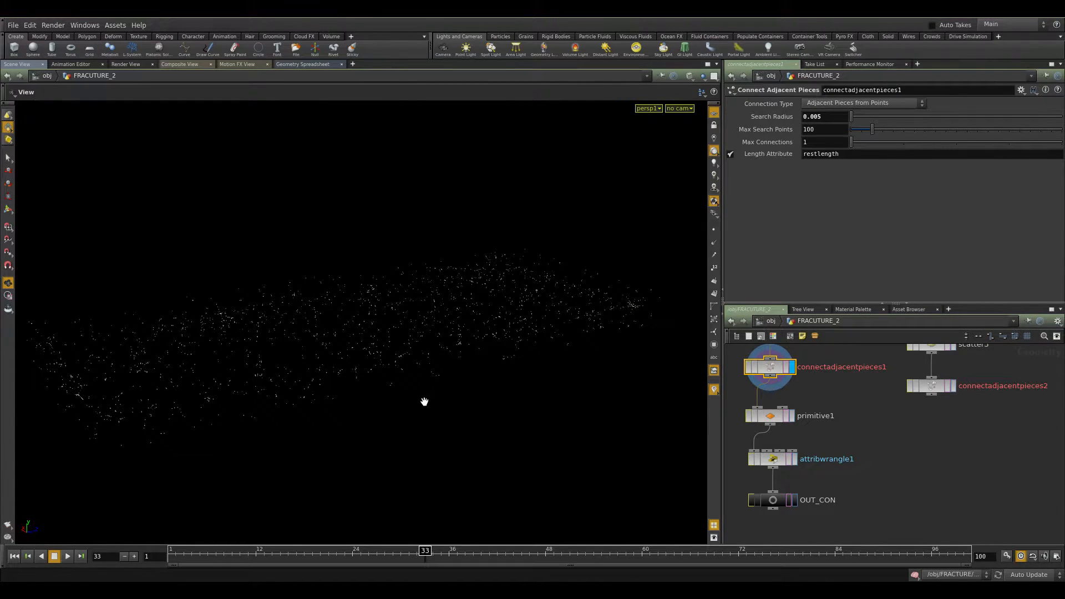
click(818, 155)
mouse_move(742, 159)
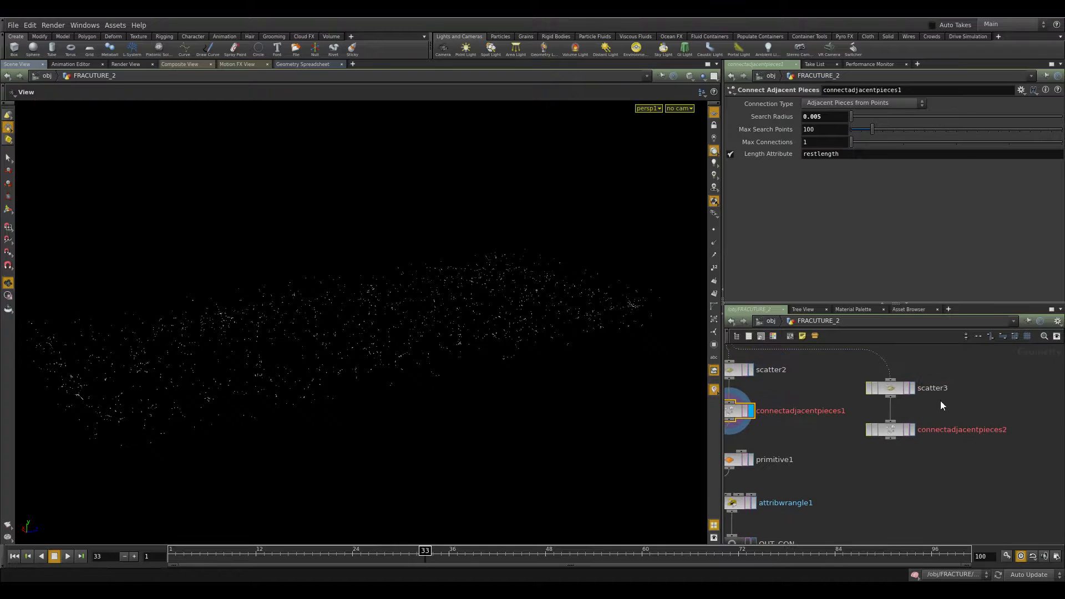
Delete the scatter3 and connectadjacentpieces2 nodes.
click(890, 388)
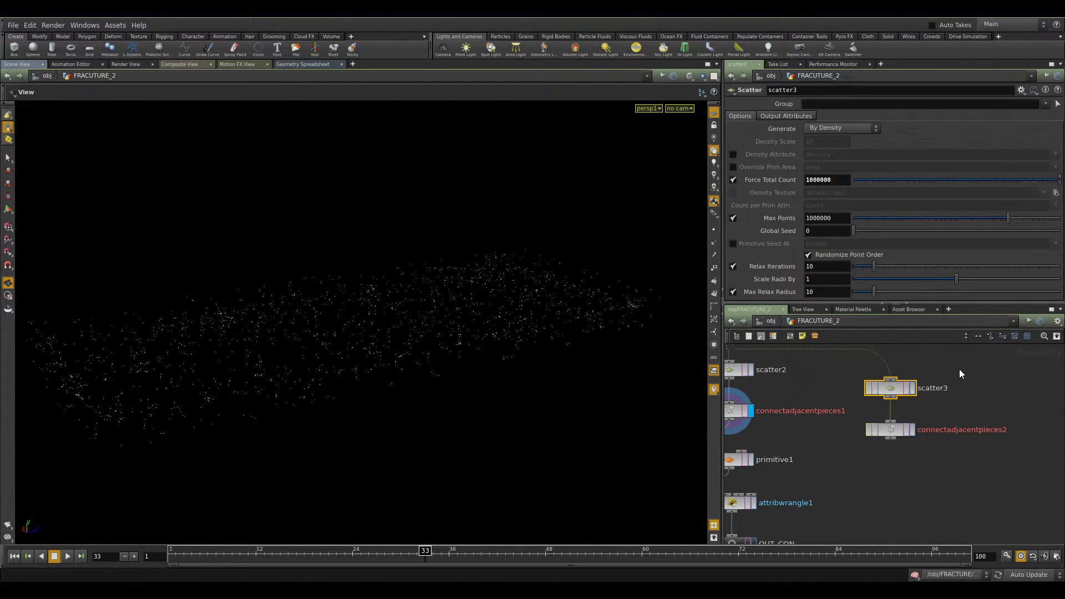
drag(960, 370, 876, 486)
key(Delete)
middle_drag(816, 442, 925, 428)
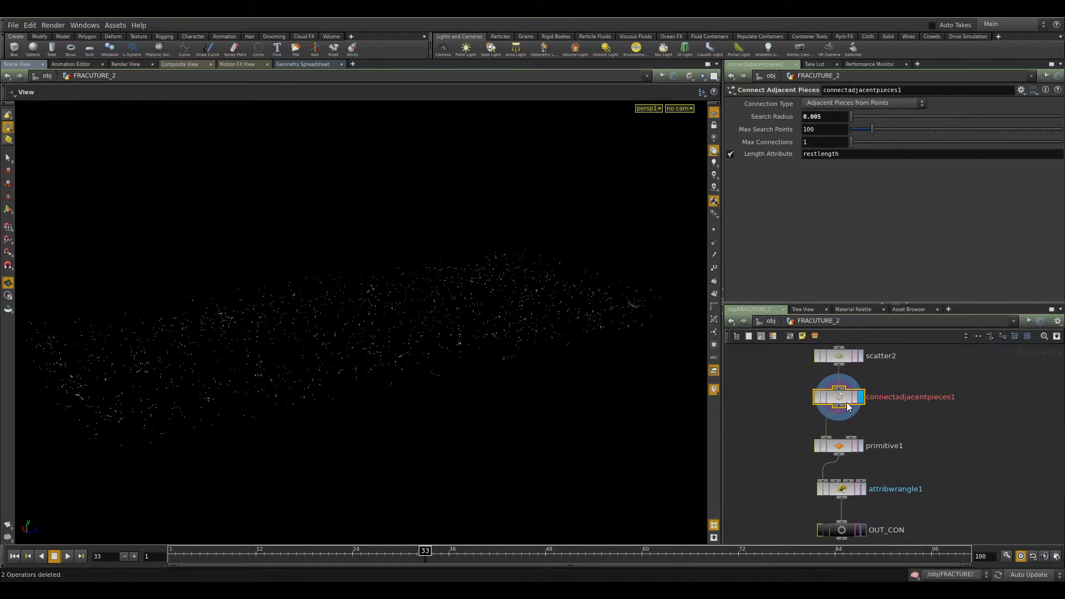
Inspect connectadjacentpieces1's node info and scatter2's parameters.
middle_click(832, 402)
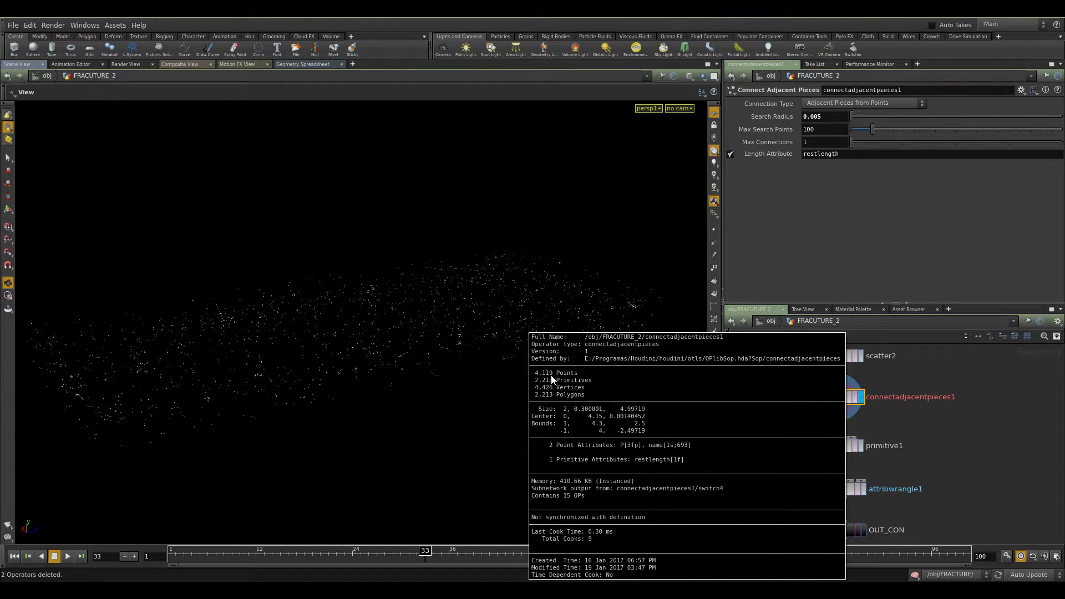
drag(858, 375, 801, 354)
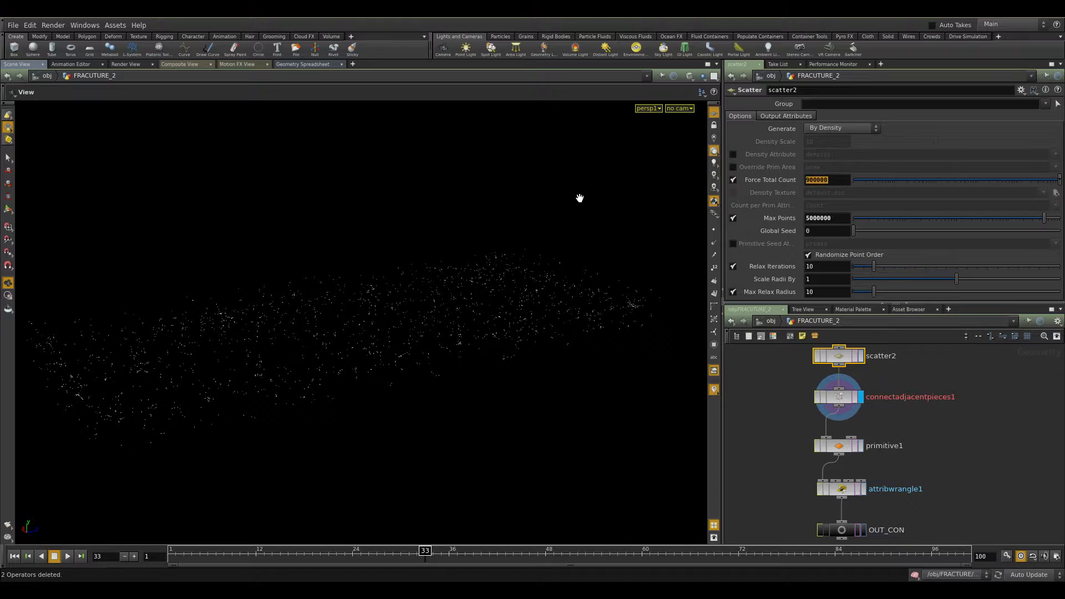
click(964, 435)
middle_drag(878, 462, 858, 414)
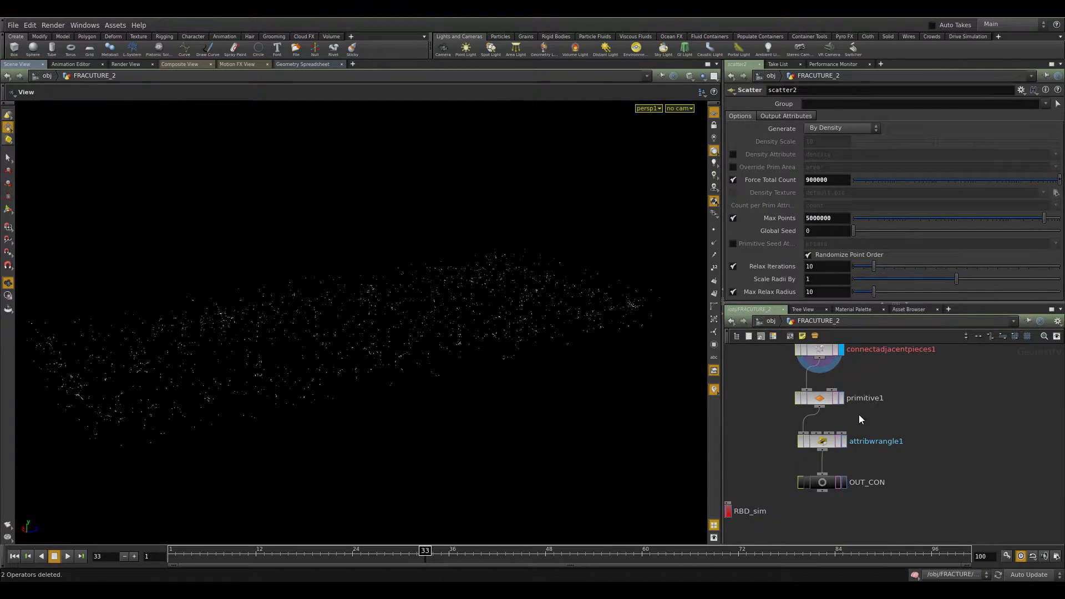
Display primitive1, set its Scale to 1 on all axes, and toggle Do Transformation off and on.
click(819, 397)
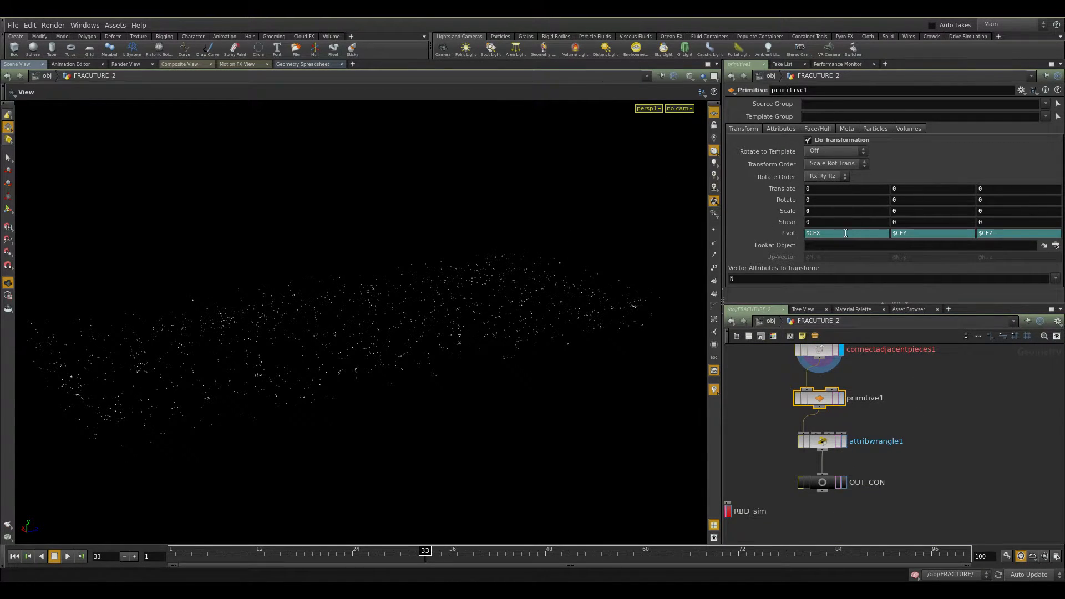
click(842, 397)
drag(828, 212, 711, 214)
text(1)
key(shift+Return)
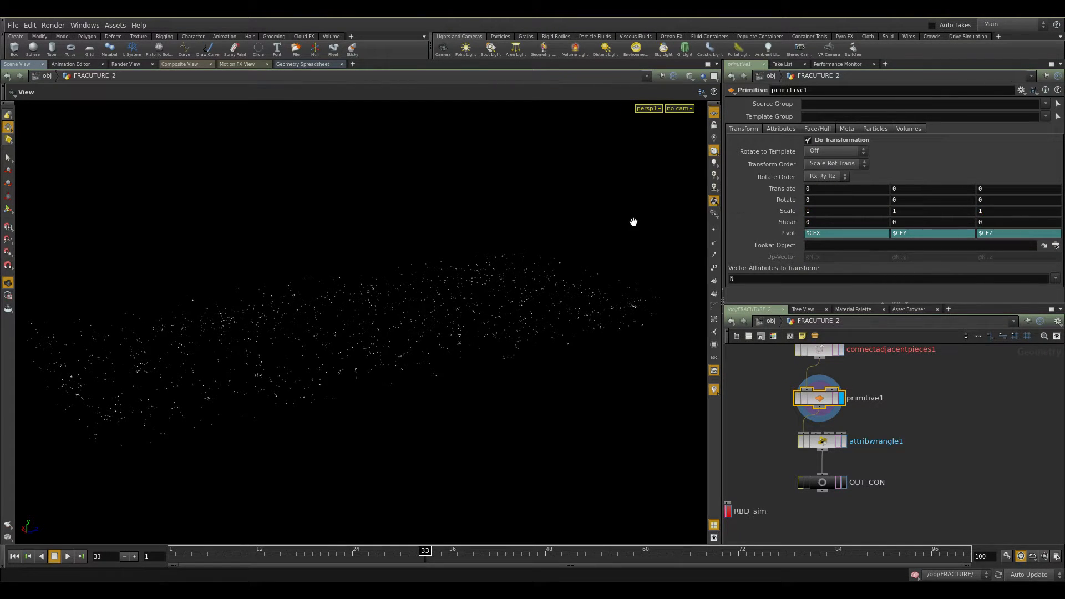
click(816, 141)
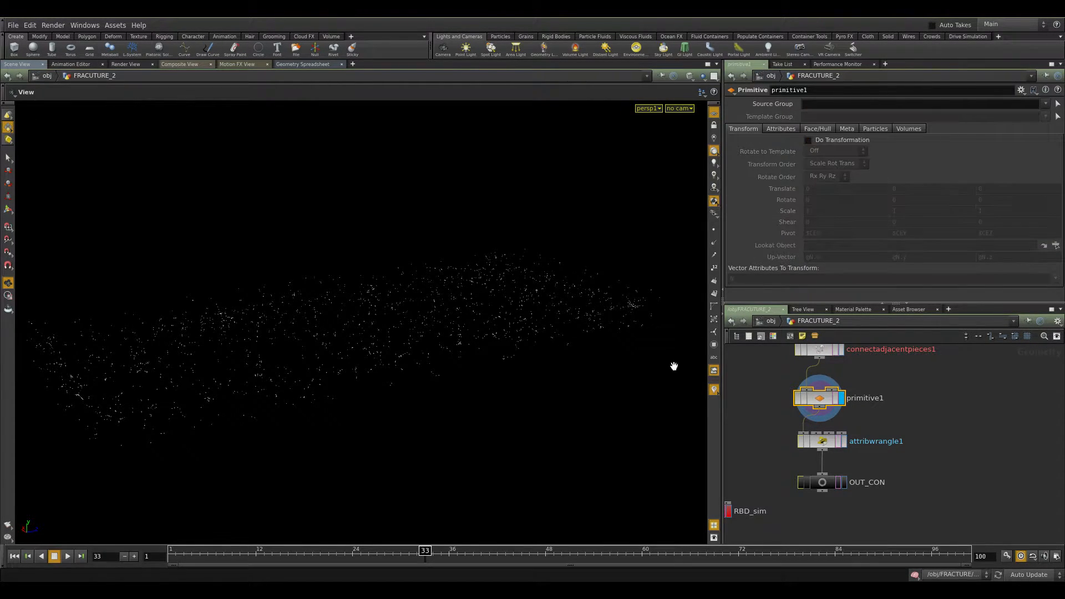
click(833, 140)
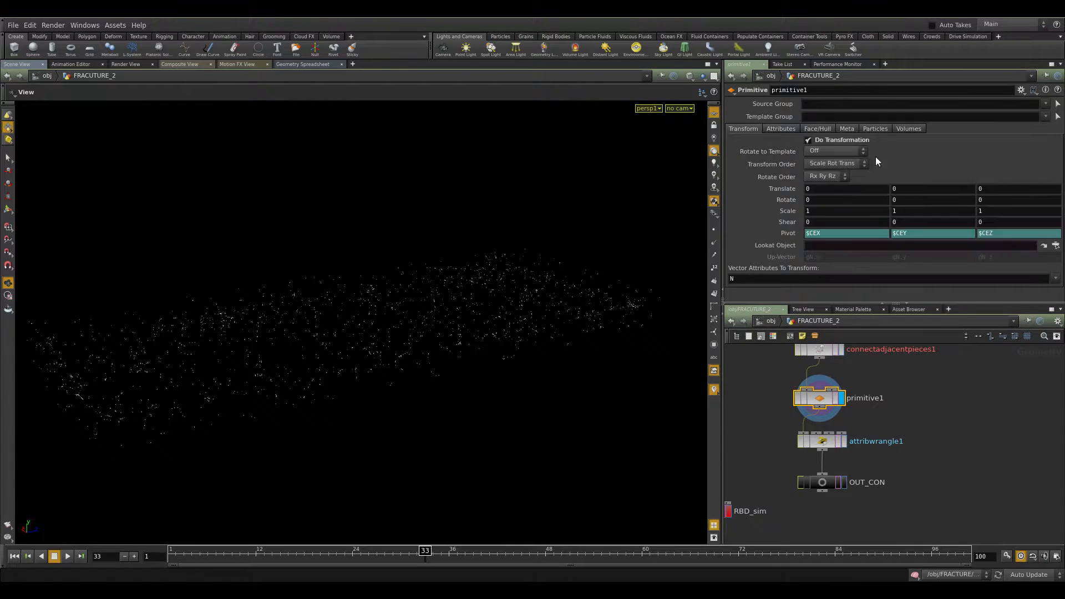
Set primitive1's Scale to 0 on all three axes.
drag(817, 209, 763, 208)
text(0)
key(Tab)
text(0)
key(Tab)
text(0)
key(Return)
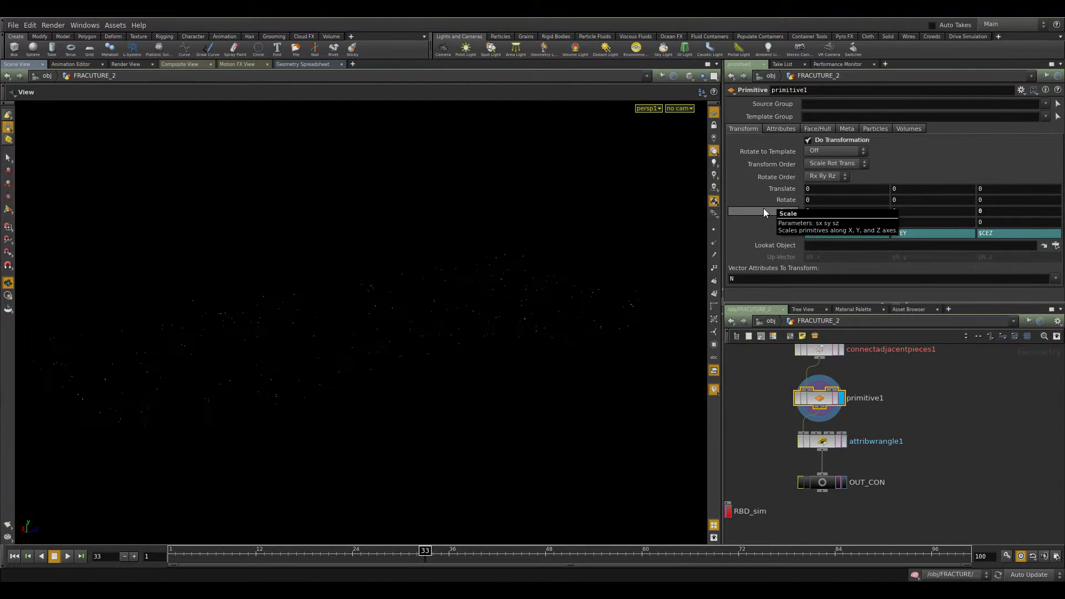
Examine the primitive1 points in the viewport.
drag(516, 336, 507, 334)
right_drag(507, 334, 325, 339)
click(714, 230)
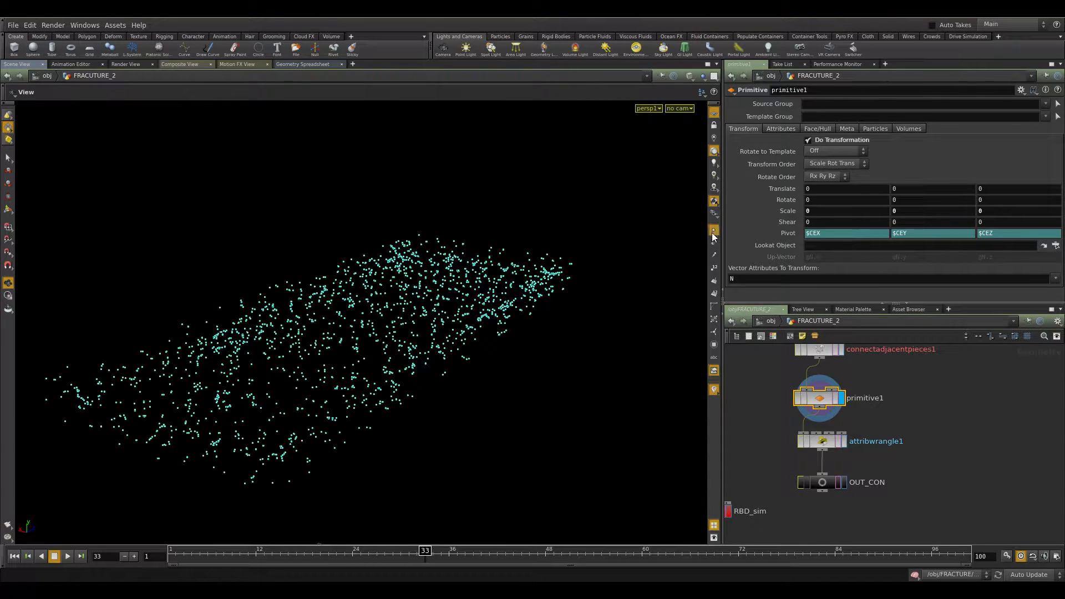
click(715, 231)
drag(445, 303, 494, 344)
middle_drag(925, 454, 950, 417)
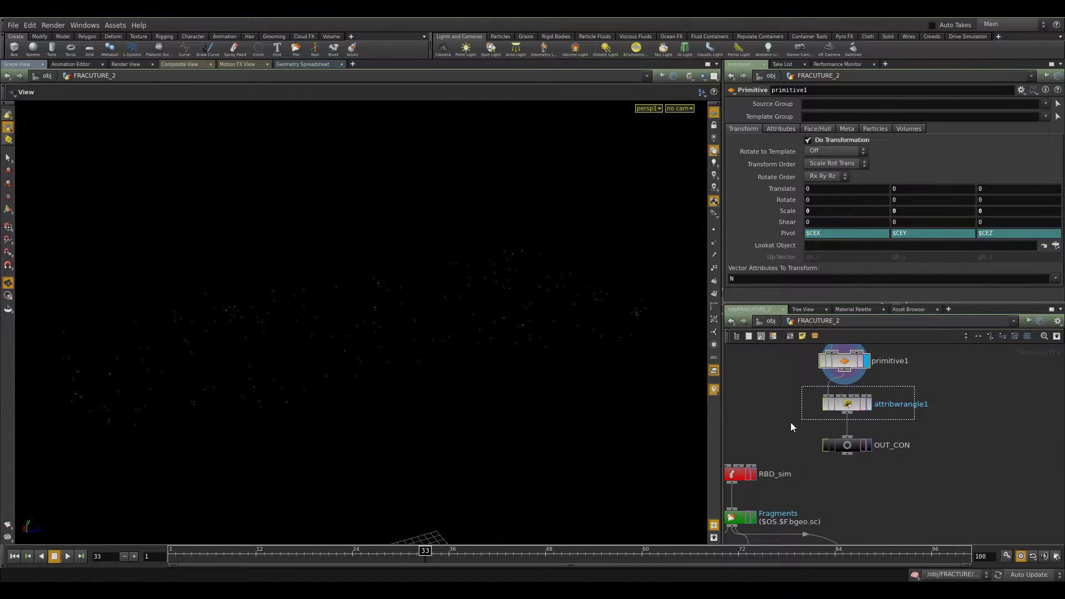
Examine attribwrangle1's VEX code setting constraint_name and constraint_type.
click(843, 404)
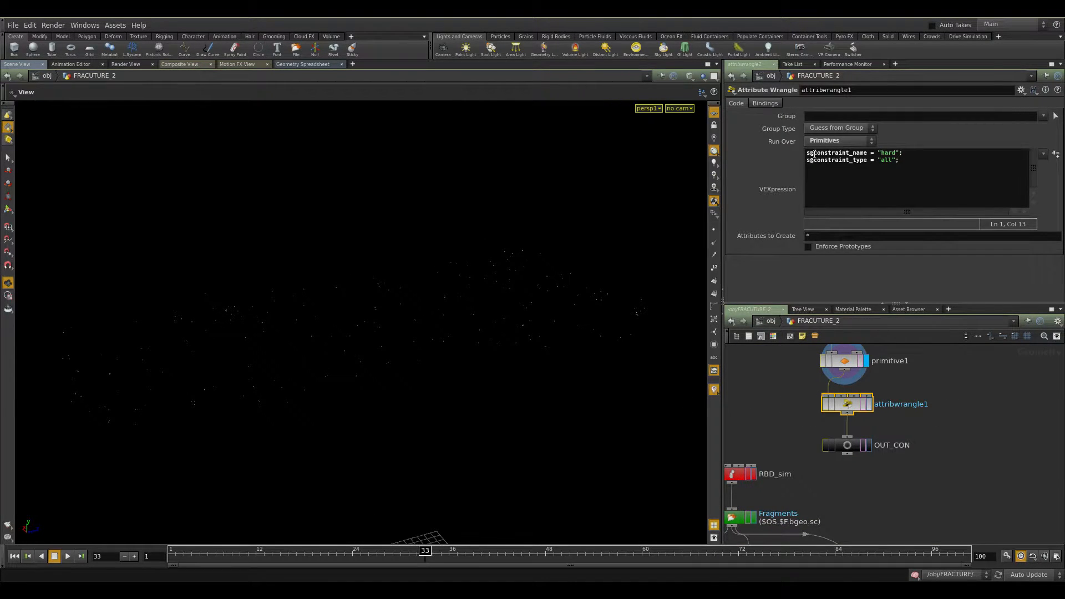
click(869, 406)
drag(869, 405, 866, 408)
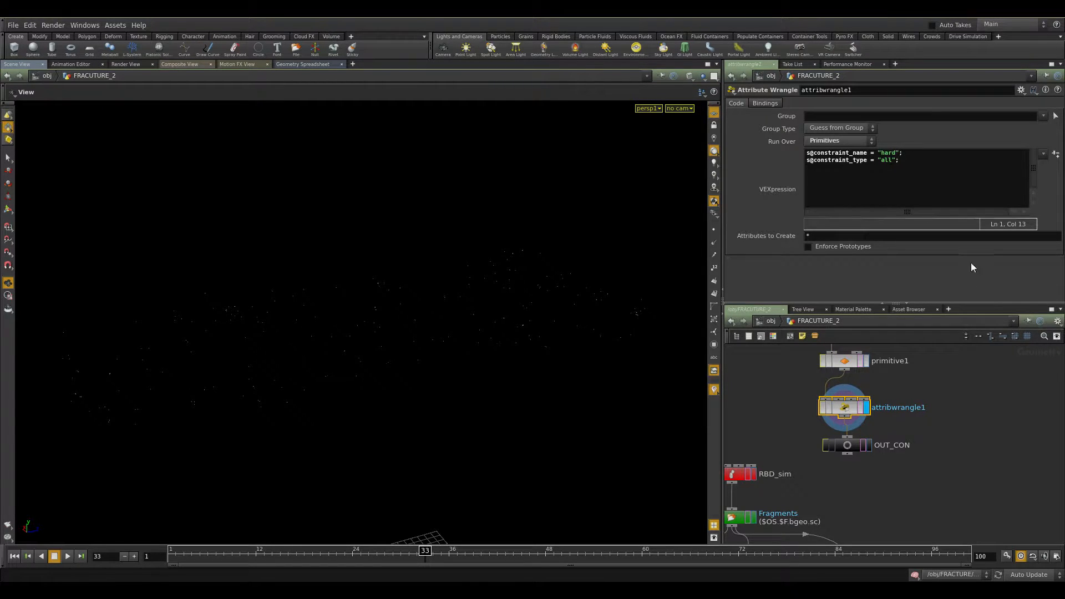
drag(851, 410, 851, 406)
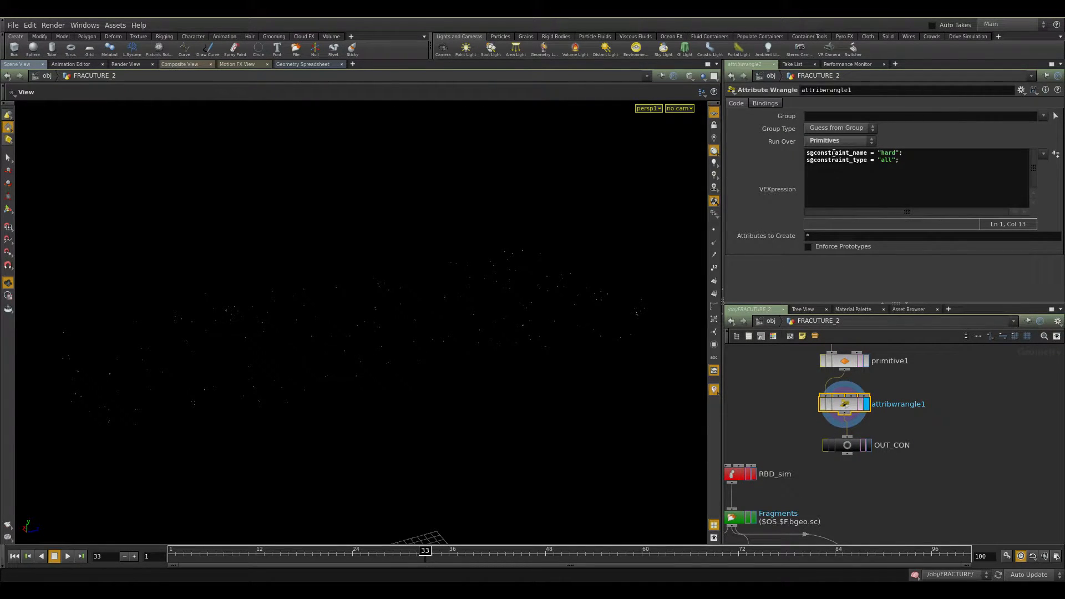
double_click(883, 153)
click(818, 160)
drag(895, 162, 885, 162)
drag(845, 445, 842, 448)
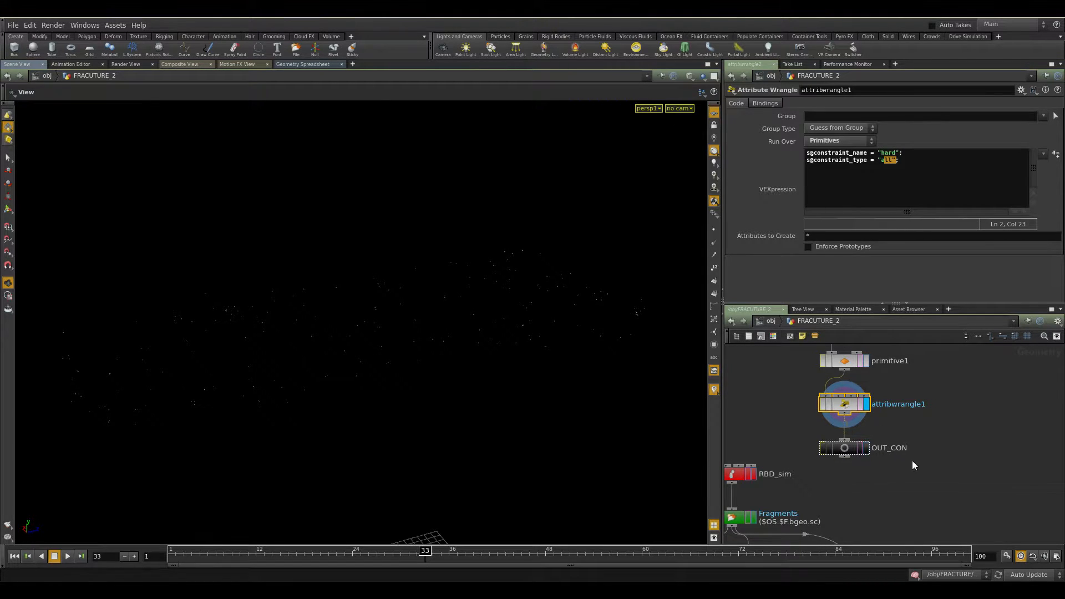
Browse the network to the box2, transforms and OUT_COLLISION branch.
middle_drag(914, 465, 930, 413)
click(880, 397)
scroll(958, 407, down, 4)
mouse_move(950, 419)
middle_down()
mouse_move(922, 439)
mouse_move(959, 406)
middle_up()
middle_drag(1016, 348, 894, 468)
scroll(926, 422, down, 3)
middle_drag(891, 363, 938, 471)
scroll(937, 471, up, 3)
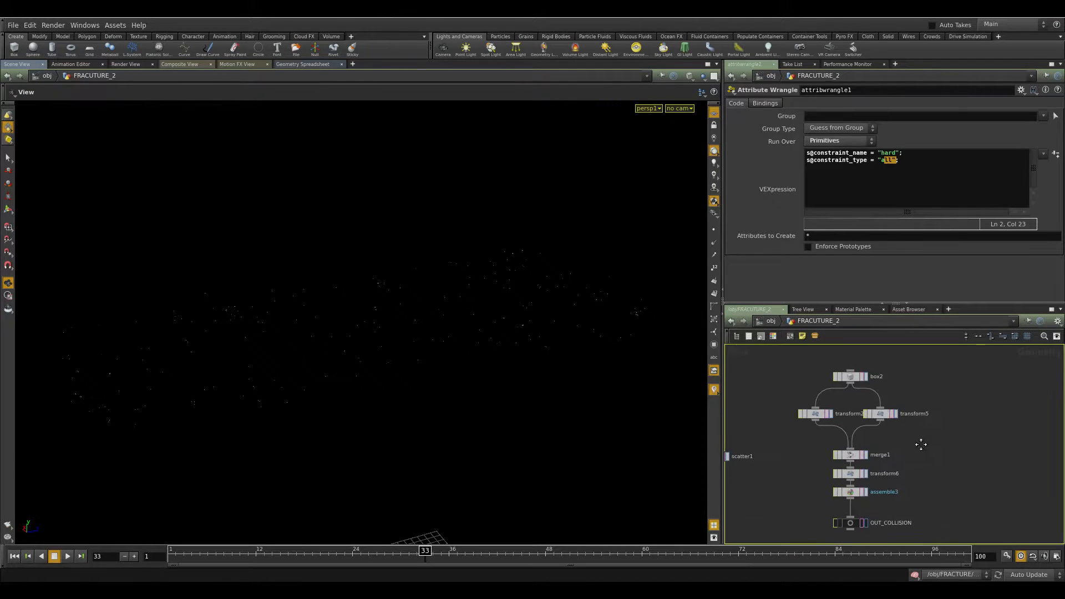
Examine box2 and transform5 geometry and parameters in the viewport.
scroll(913, 451, up, 3)
click(840, 375)
click(808, 372)
key(space+g)
scroll(529, 417, down, 3)
click(780, 440)
key(space+g)
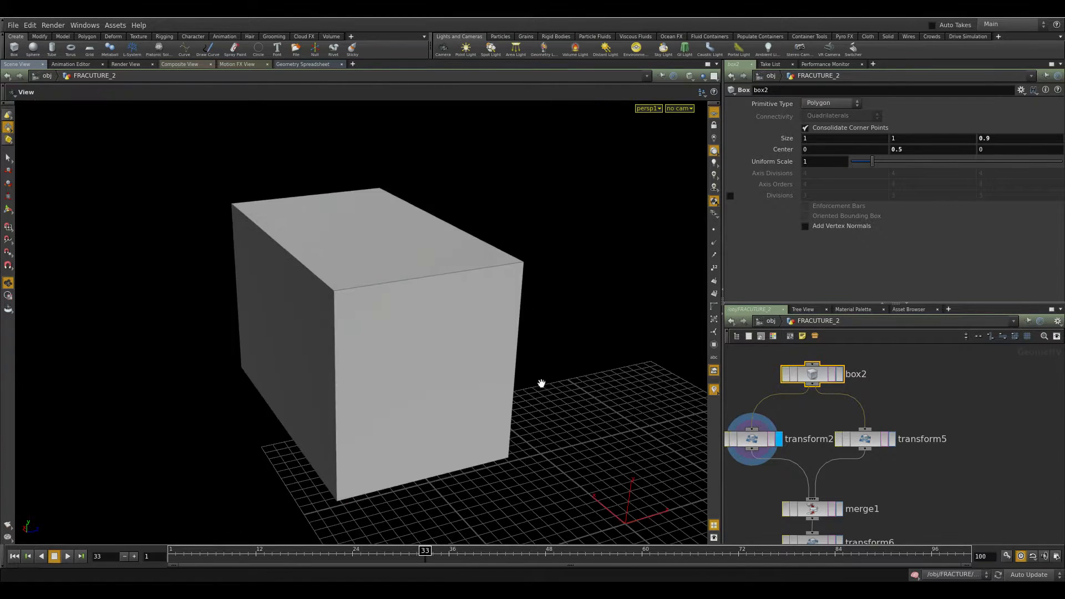
click(893, 439)
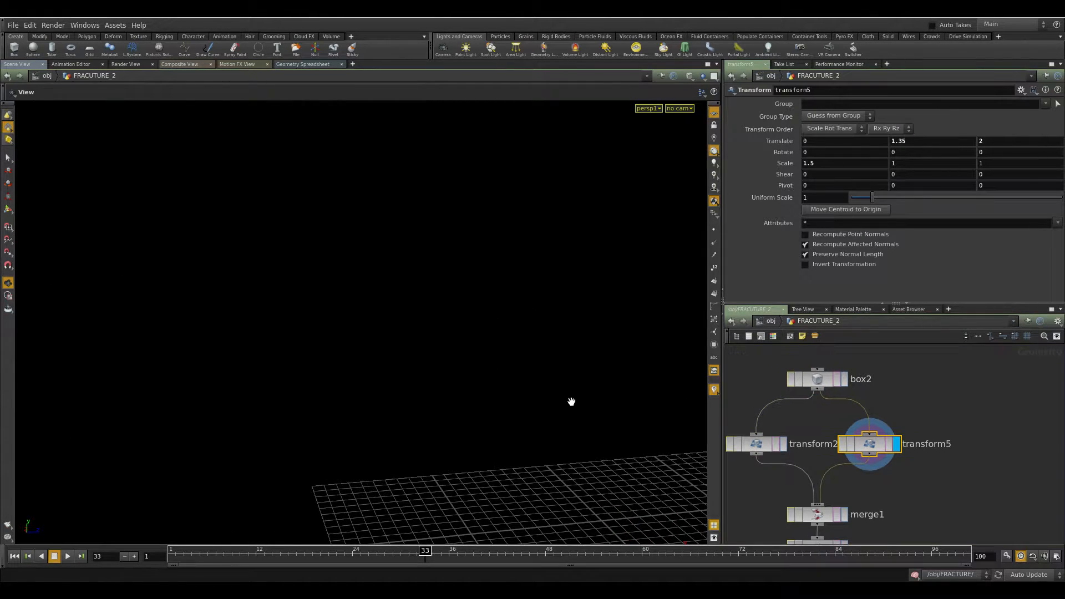
key(space+g)
scroll(541, 414, down, 3)
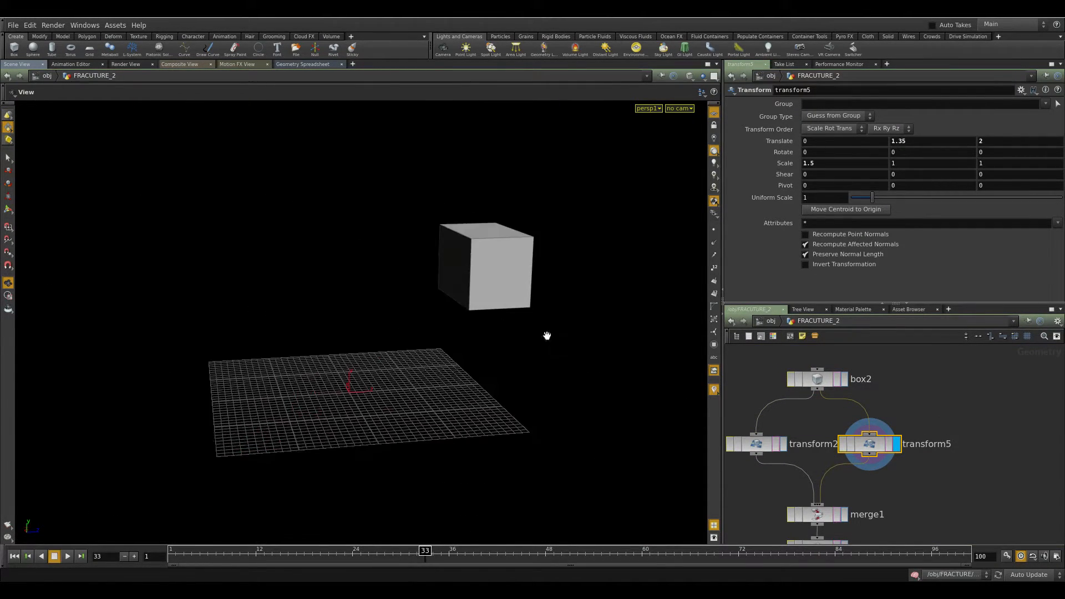
Examine merge1, transform6 and assemble3 in the collision branch.
click(843, 514)
drag(482, 352, 526, 355)
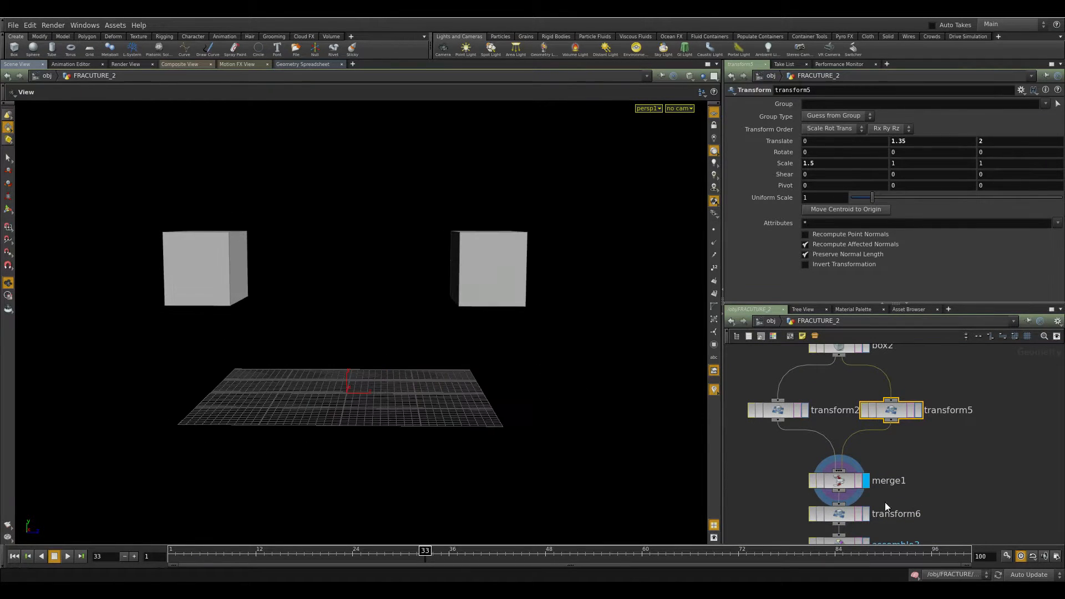
middle_drag(875, 498, 923, 422)
click(893, 442)
click(892, 441)
mouse_move(816, 166)
middle_down()
mouse_move(793, 168)
mouse_move(799, 178)
middle_up()
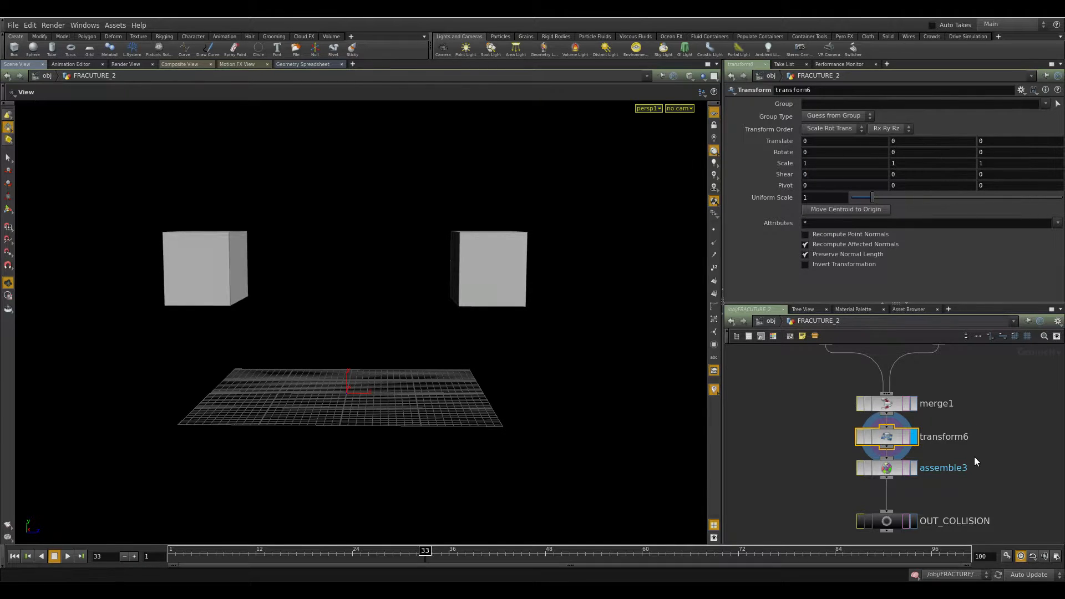
middle_drag(1010, 474, 1005, 423)
drag(888, 416, 888, 427)
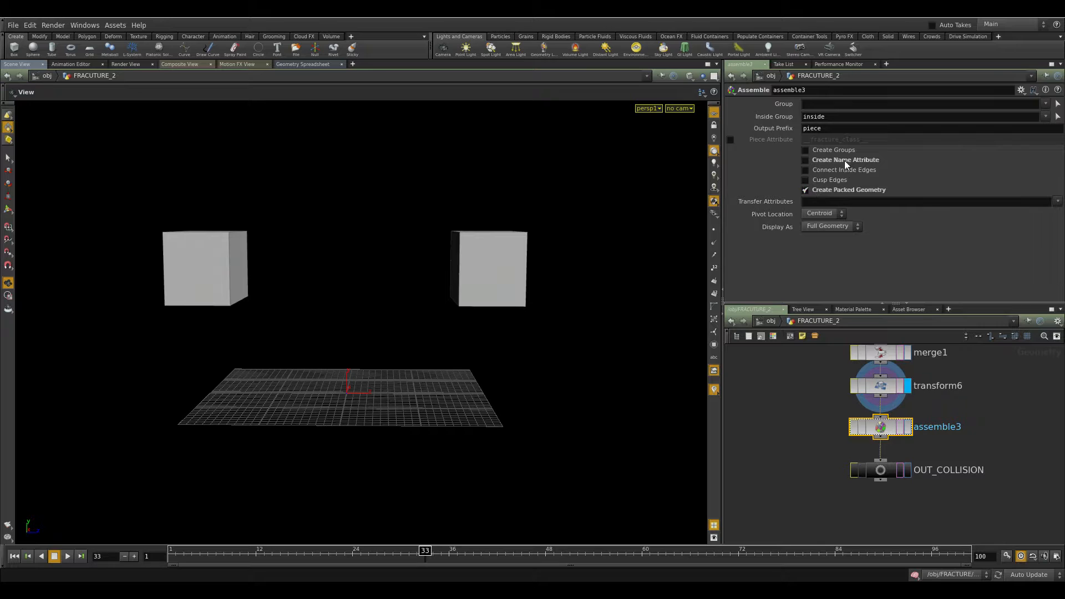
drag(311, 293, 331, 334)
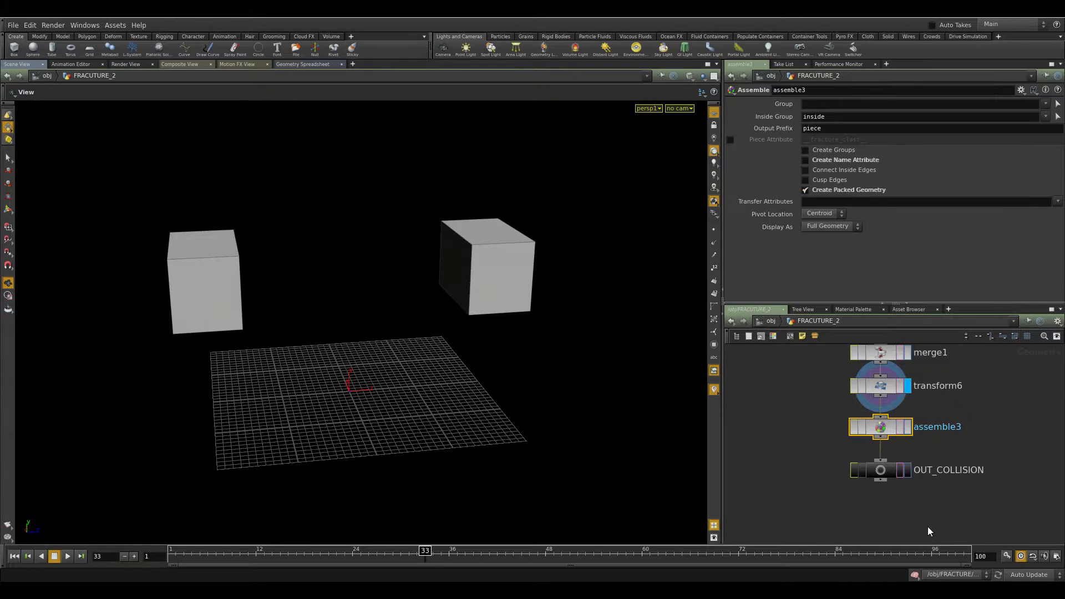
Select the RBD_sim node and play the animation from the start.
click(908, 470)
click(887, 476)
middle_drag(875, 504, 997, 460)
scroll(910, 490, down, 3)
middle_drag(908, 491, 927, 520)
middle_drag(875, 444, 875, 367)
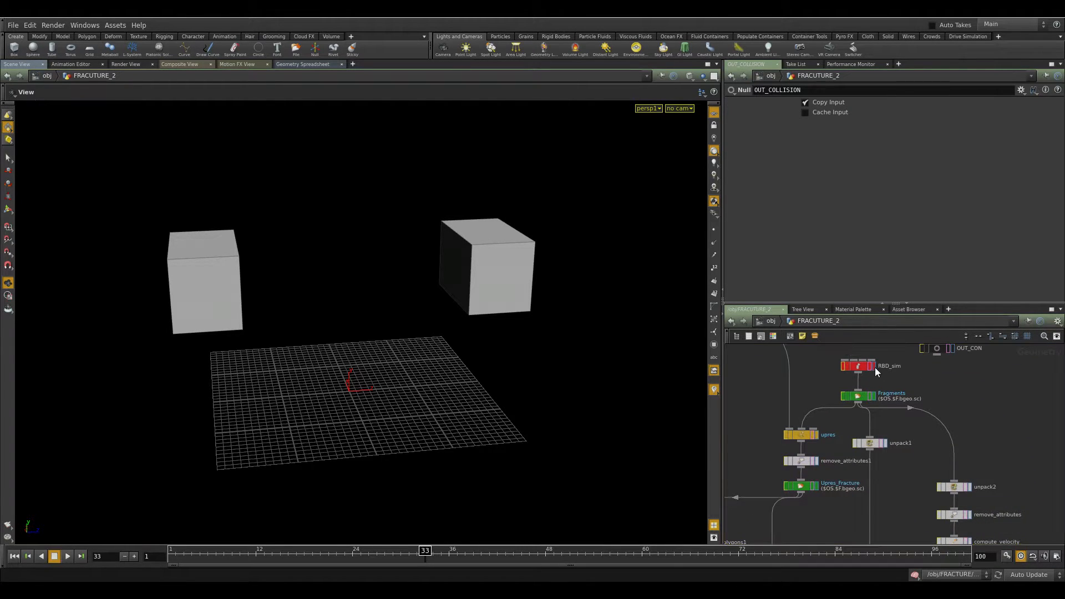
click(874, 367)
key(ctrl+Up)
key(Up)
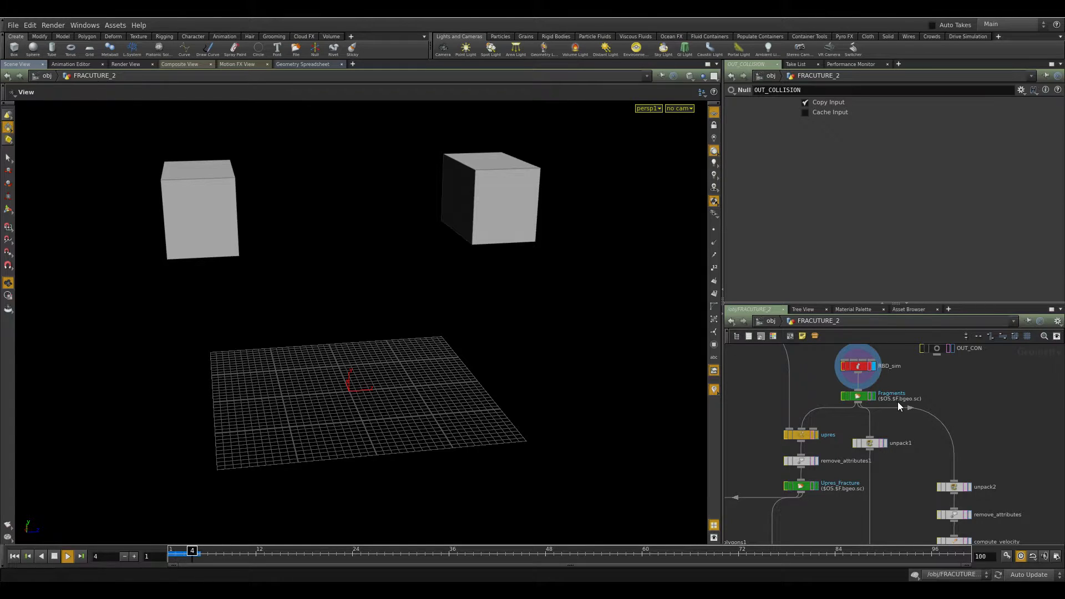
scroll(444, 376, down, 3)
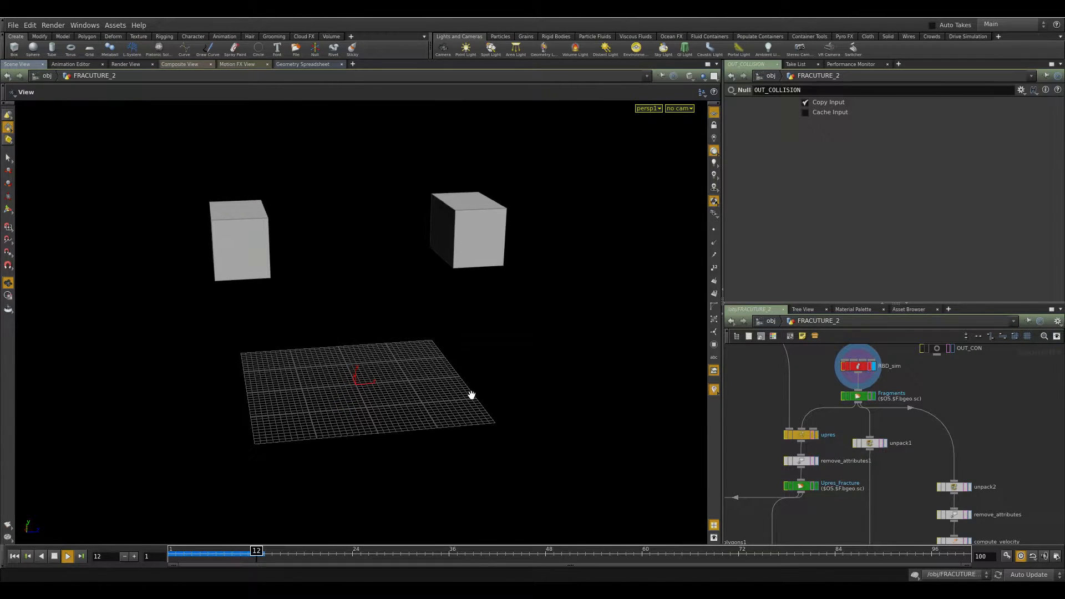
scroll(471, 396, up, 1)
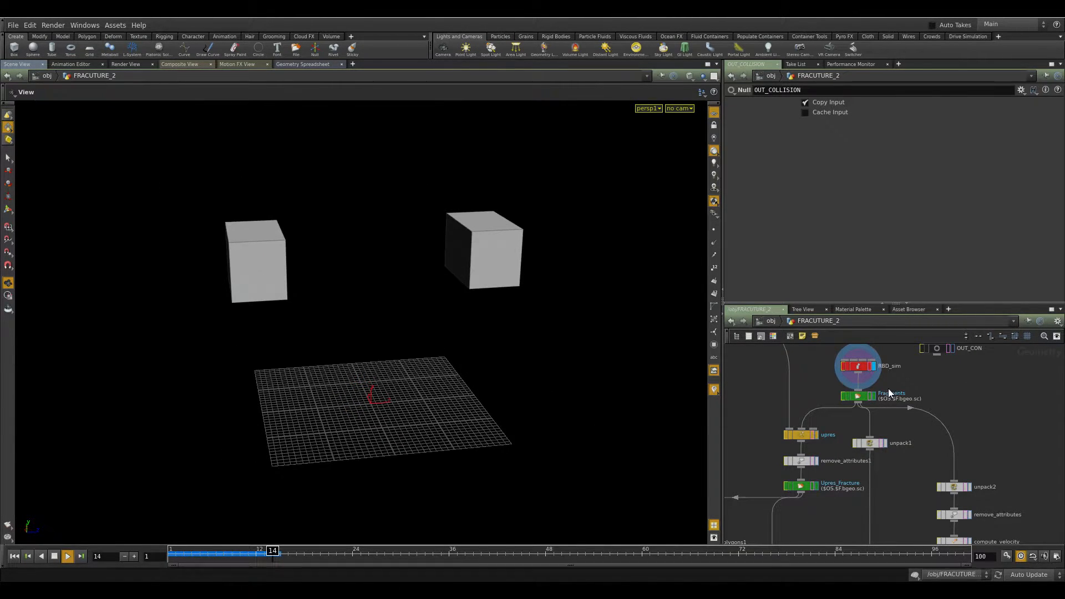
Set the display flag on the Fragments file cache and play the cached fragments.
click(856, 398)
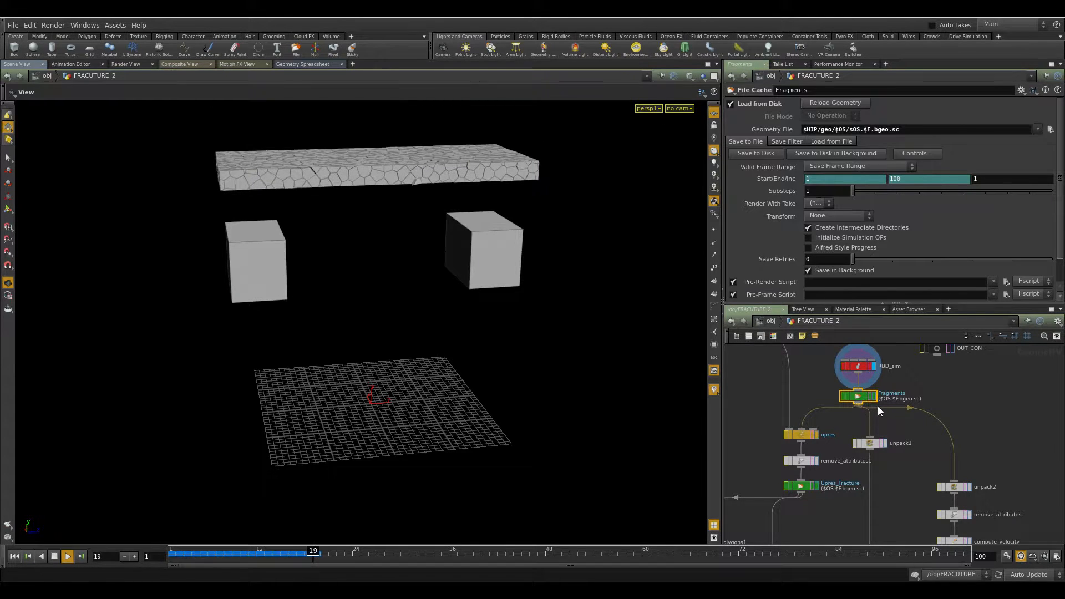
click(875, 396)
key(Up)
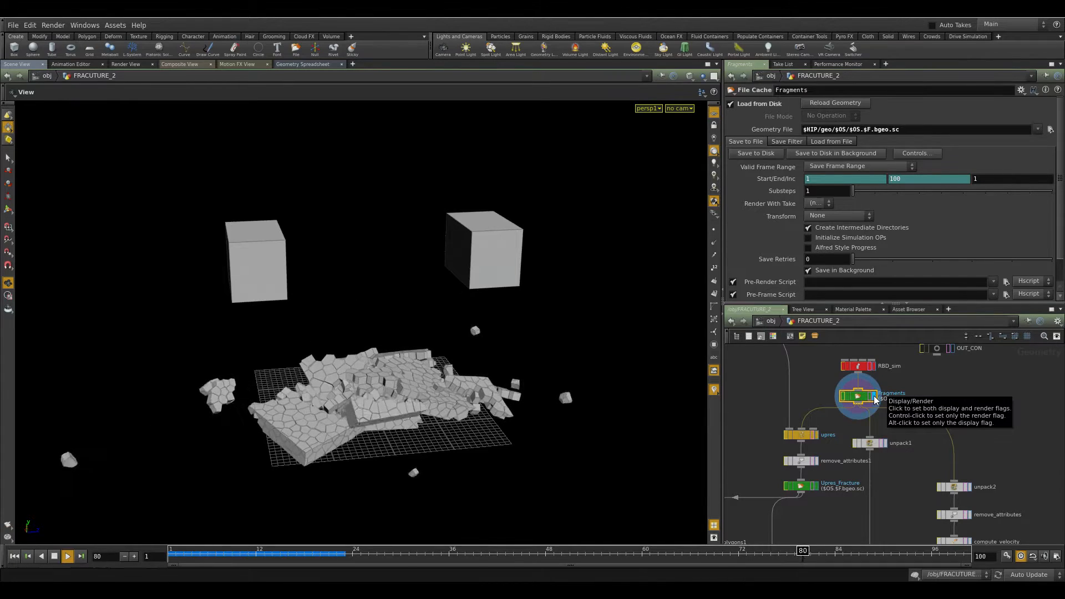
Enter the RBD_sim DOP network and disable the dynamics simulation.
middle_drag(859, 367, 845, 422)
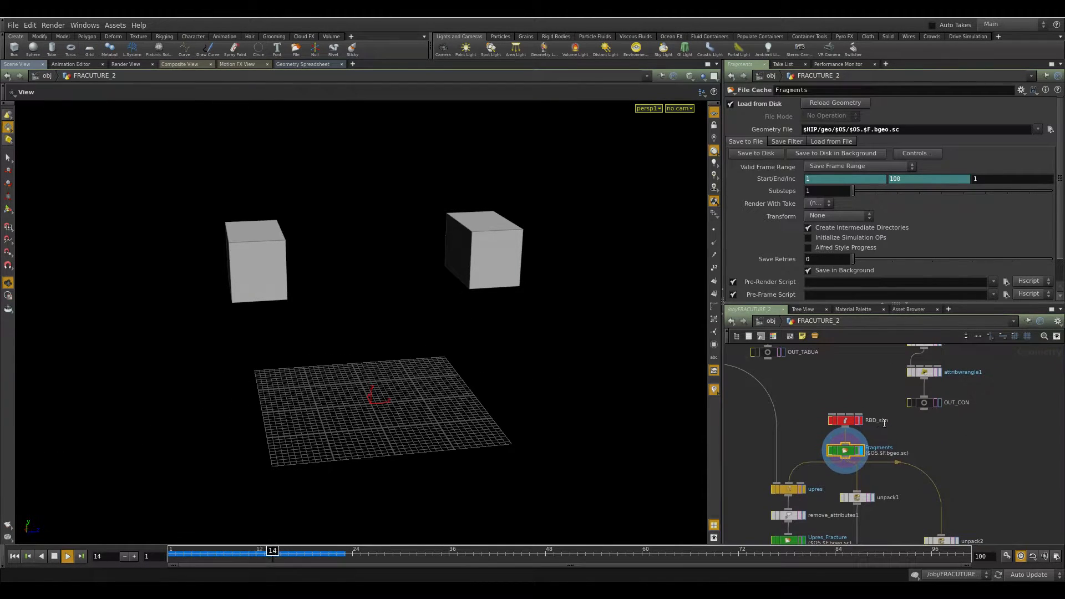
click(846, 420)
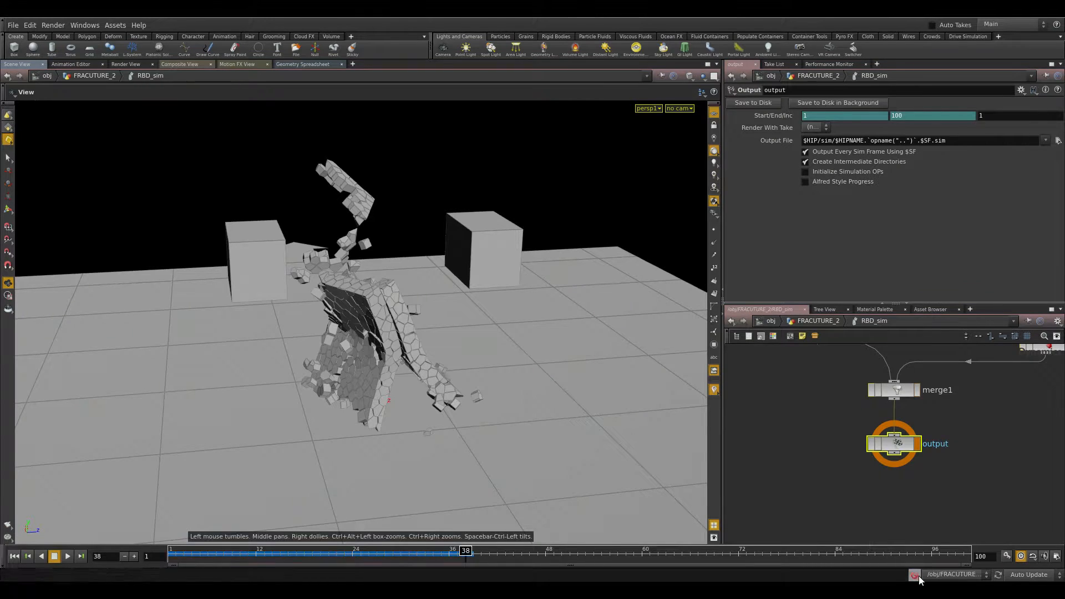
click(916, 575)
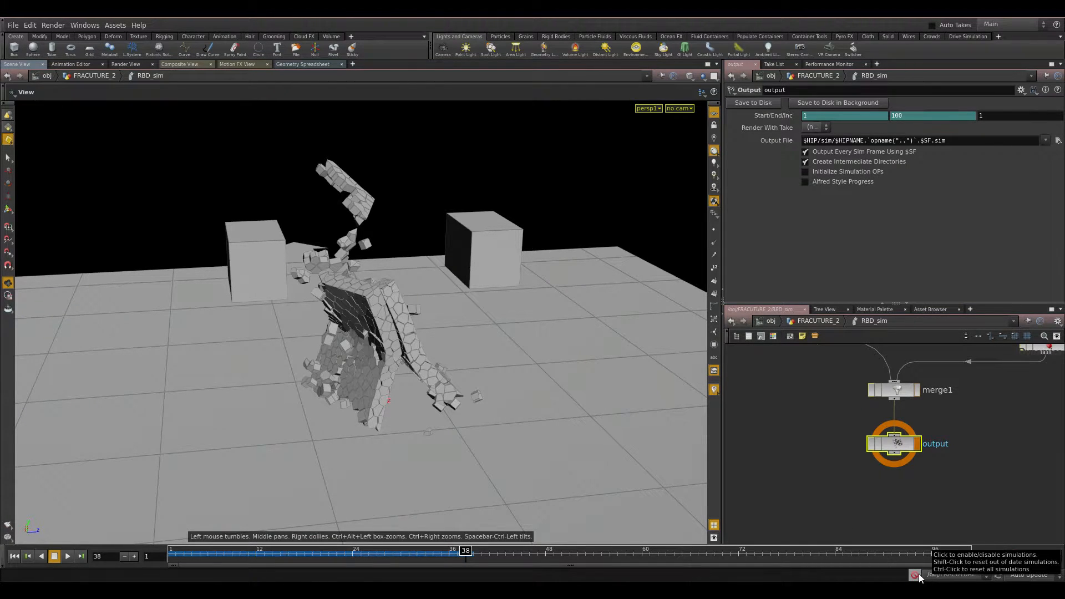
Scrub the timeline to frame 33 and examine the DOP network from groundplane1.
drag(460, 552, 425, 575)
middle_drag(971, 425, 950, 498)
scroll(943, 490, down, 5)
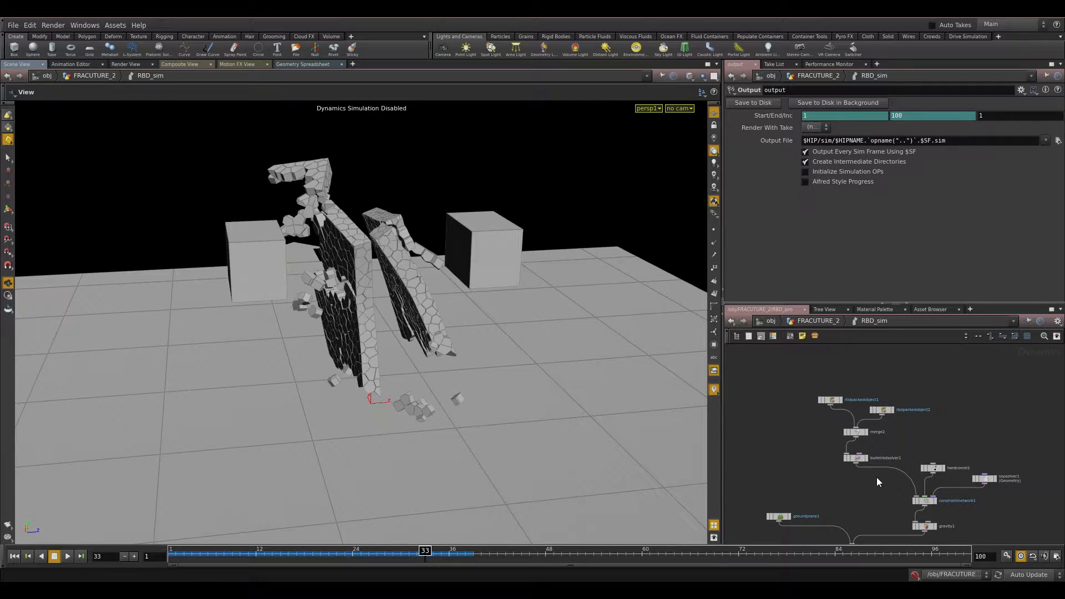
scroll(876, 478, up, 4)
click(759, 461)
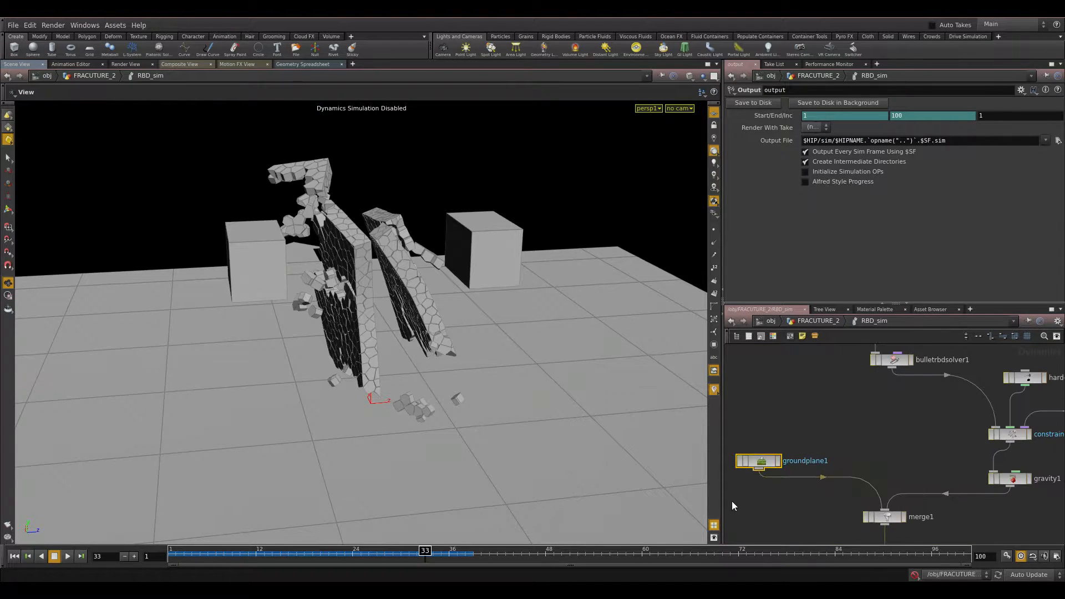
key(Tab)
text(groun)
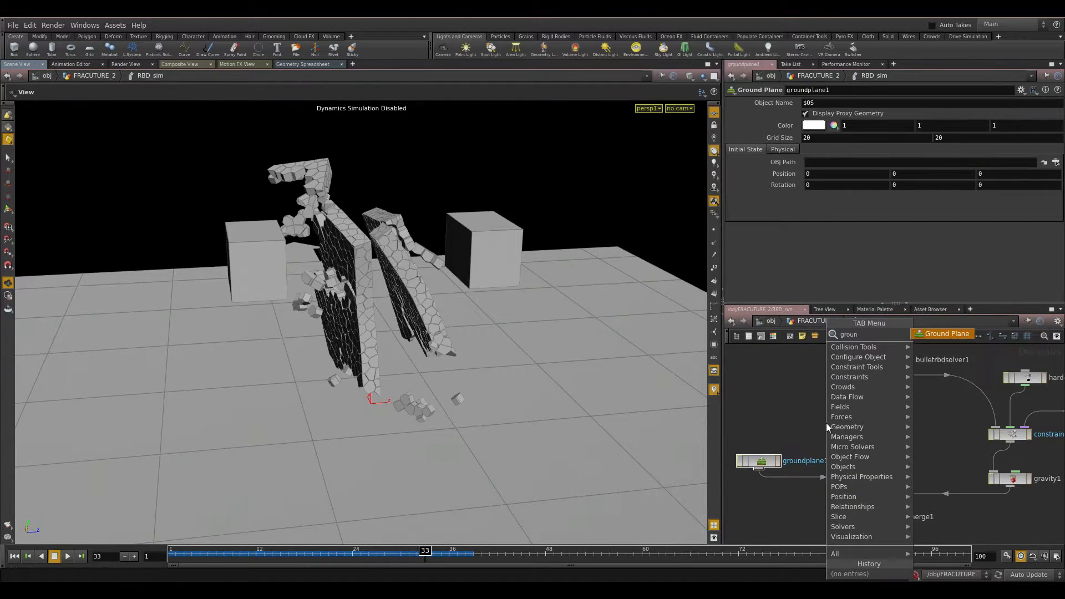
key(Escape)
Examine gravity1's force settings in the DOP network.
middle_drag(808, 440, 783, 389)
drag(783, 389, 718, 436)
drag(926, 480, 837, 458)
middle_drag(947, 472, 924, 512)
click(884, 480)
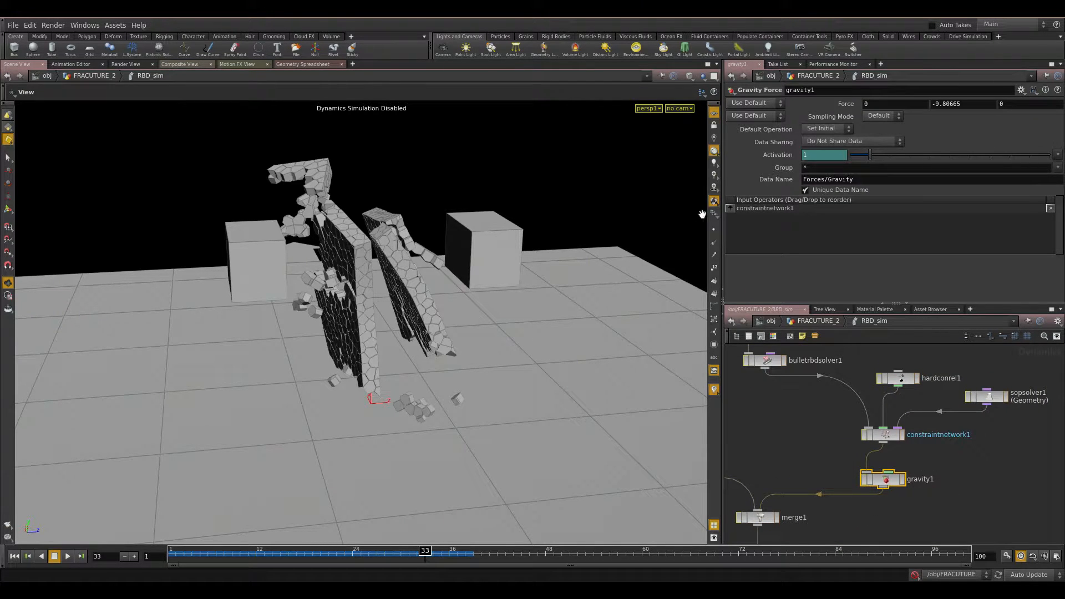
scroll(976, 518, up, 3)
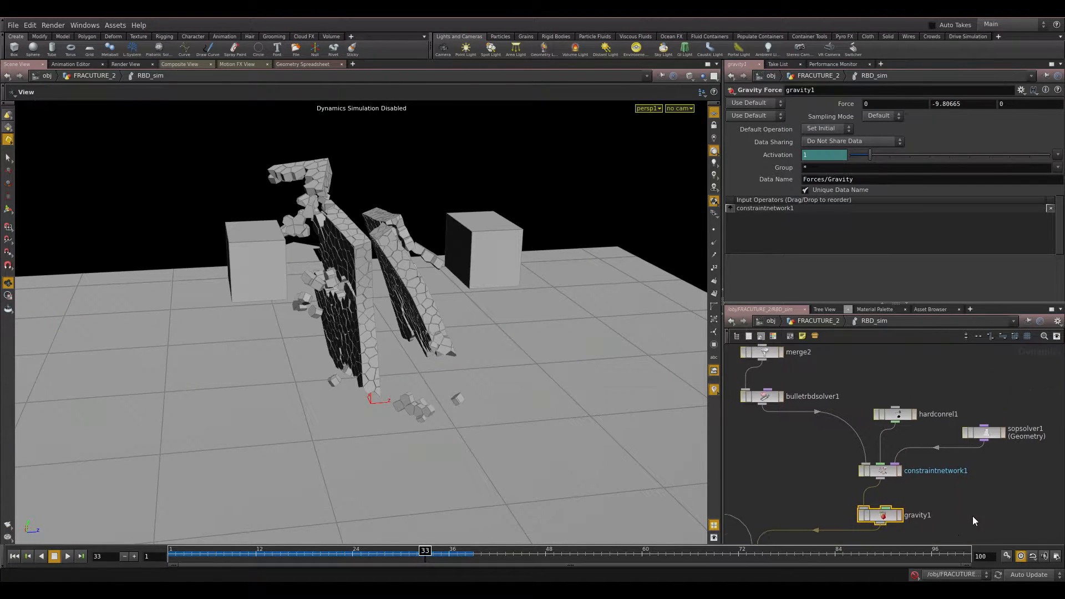
Examine constraintnetwork1's constraint network path and options.
drag(961, 482, 788, 447)
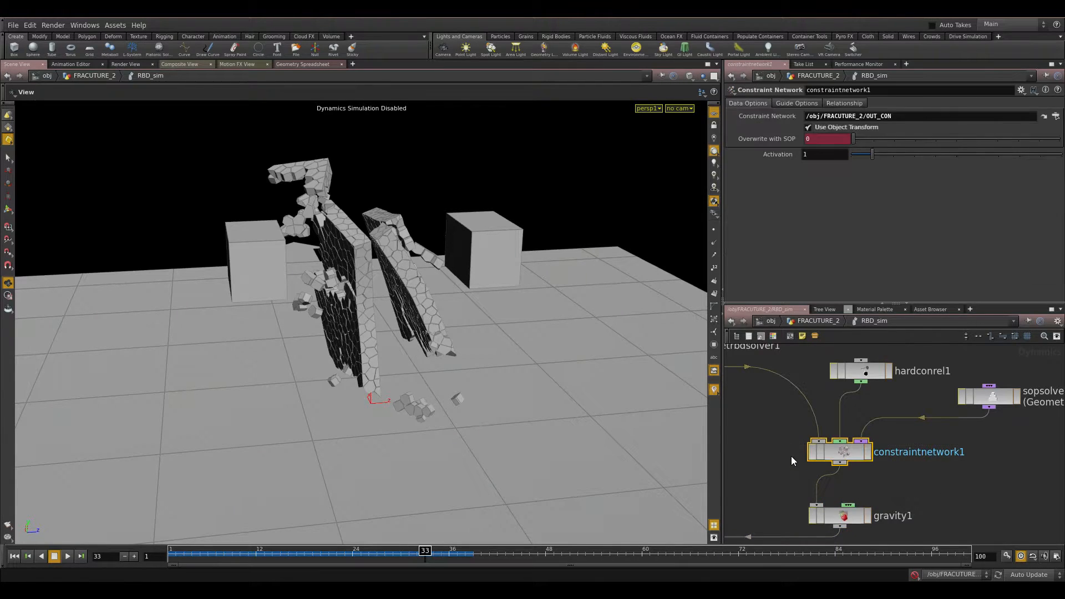
middle_drag(962, 482, 855, 515)
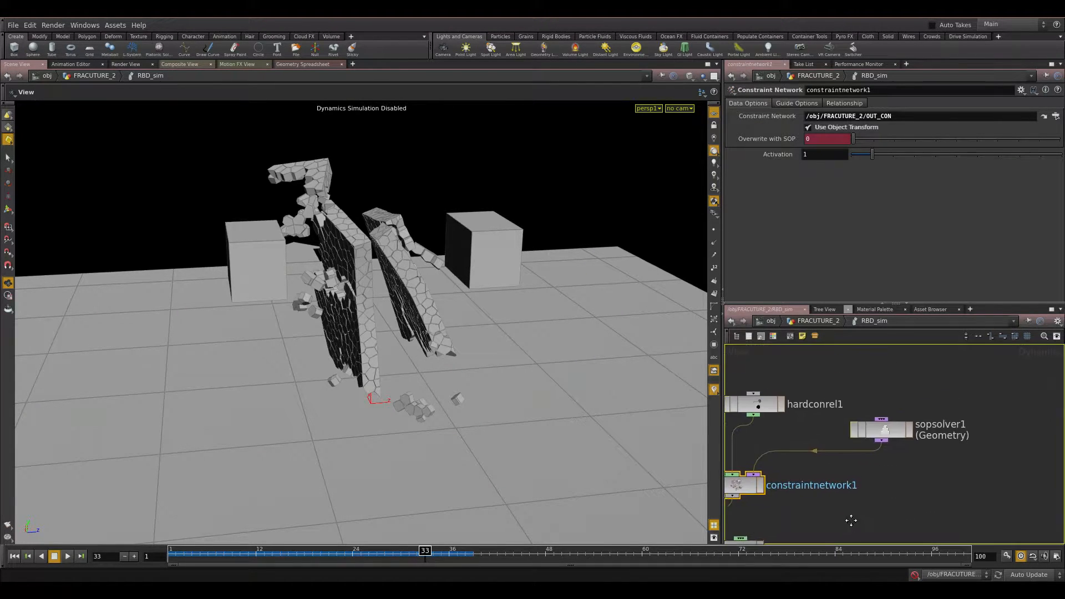
scroll(854, 515, down, 3)
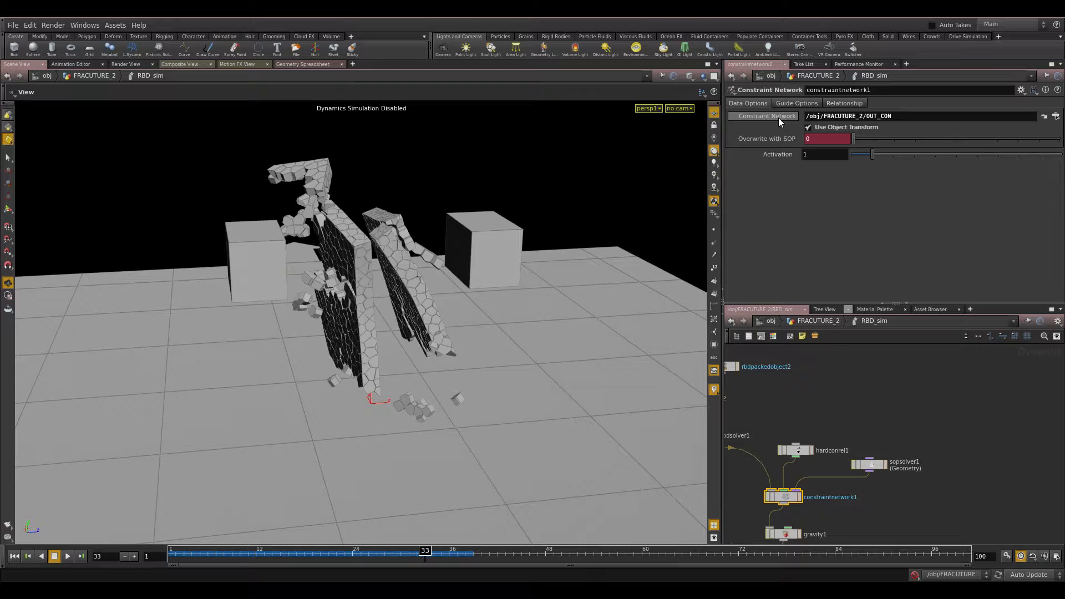
click(817, 322)
double_click(849, 421)
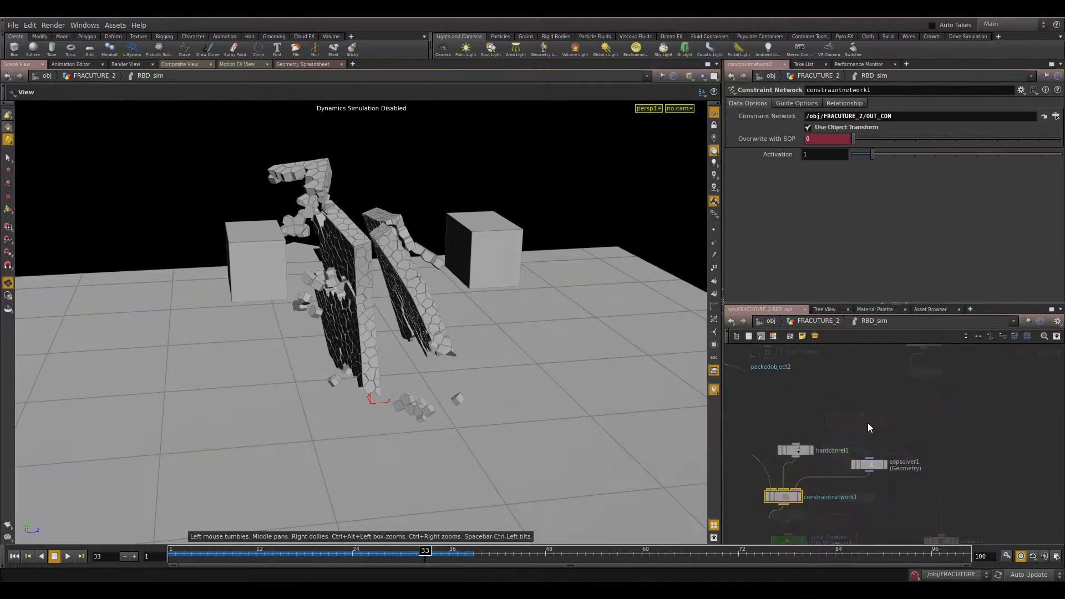
Examine hardconrel1's hard constraint settings and data name.
click(924, 442)
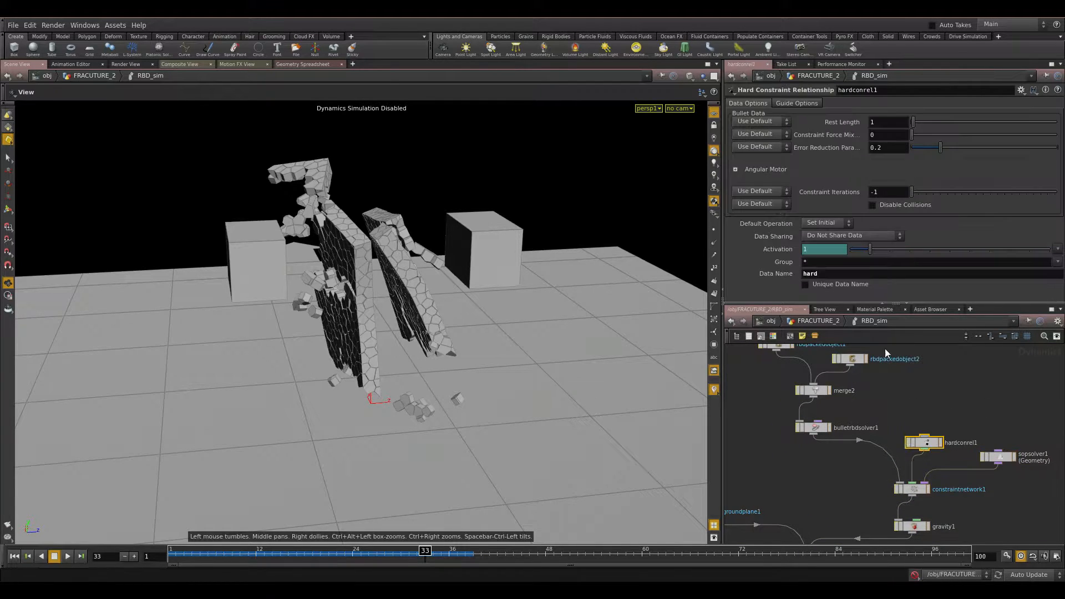
double_click(810, 274)
Compare attribwrangle1's constraint_name value with the hard constraint data name, then return to RBD_sim.
middle_drag(948, 408, 928, 446)
drag(988, 397, 907, 420)
double_click(885, 154)
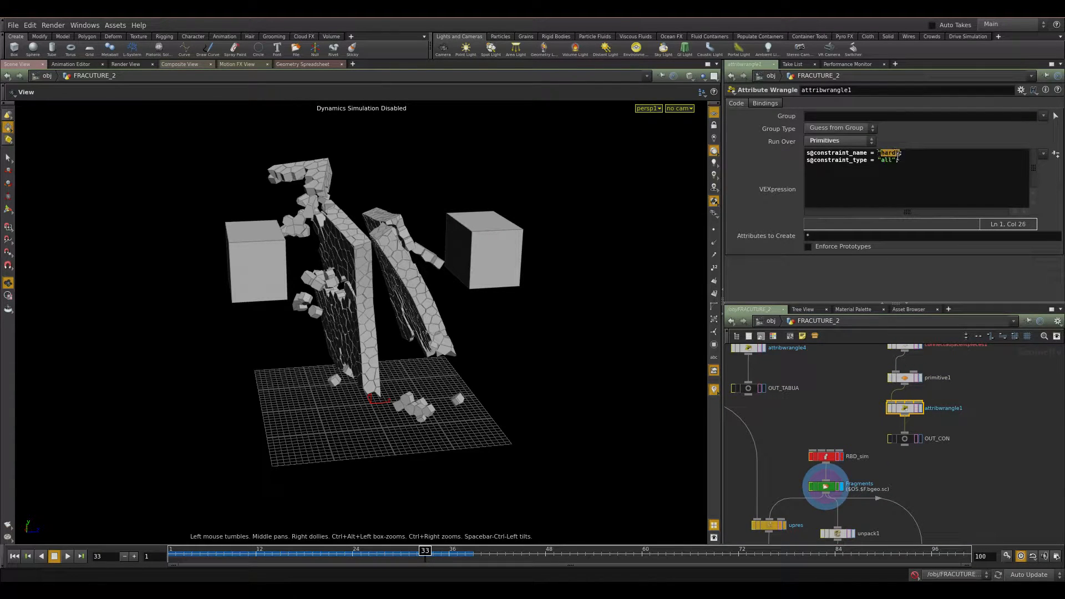
double_click(834, 457)
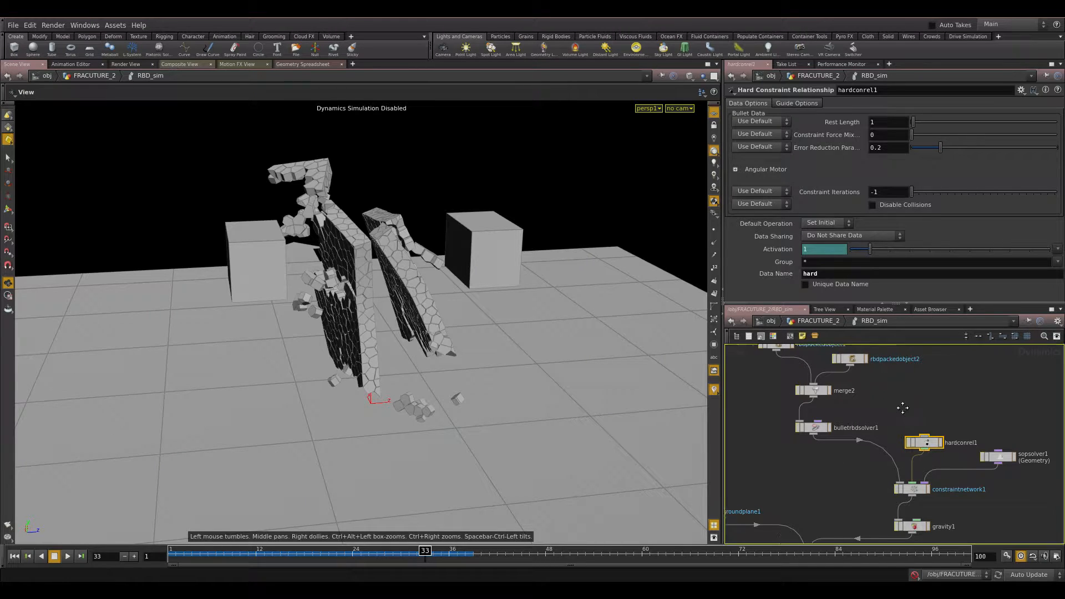
Examine sopsolver1 and bulletrbdsolver1 solver settings.
middle_drag(908, 410, 859, 399)
drag(973, 430, 938, 467)
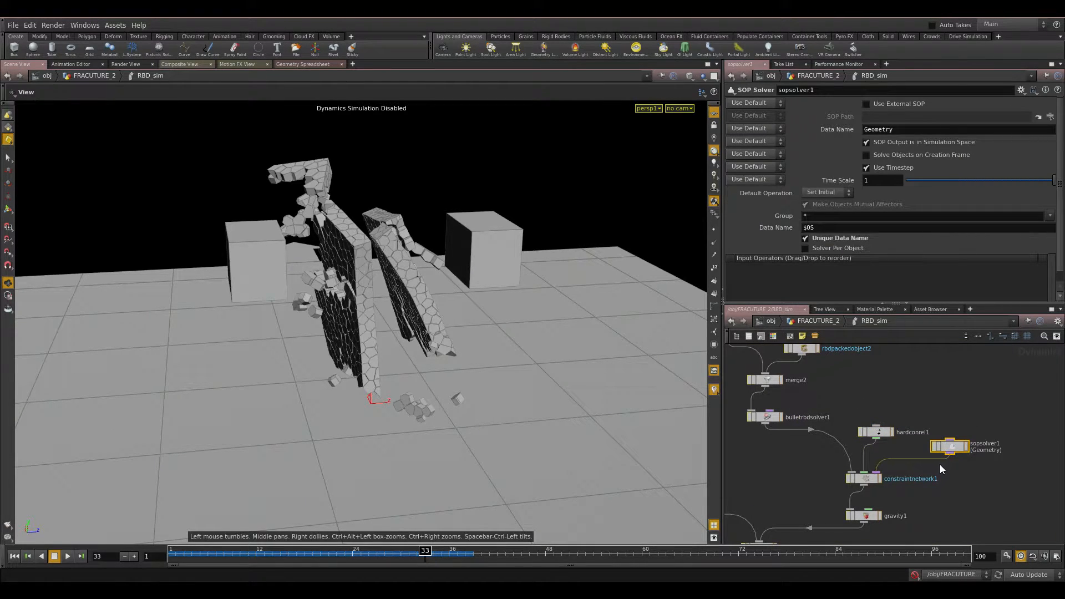
drag(830, 392, 735, 426)
middle_click(855, 473)
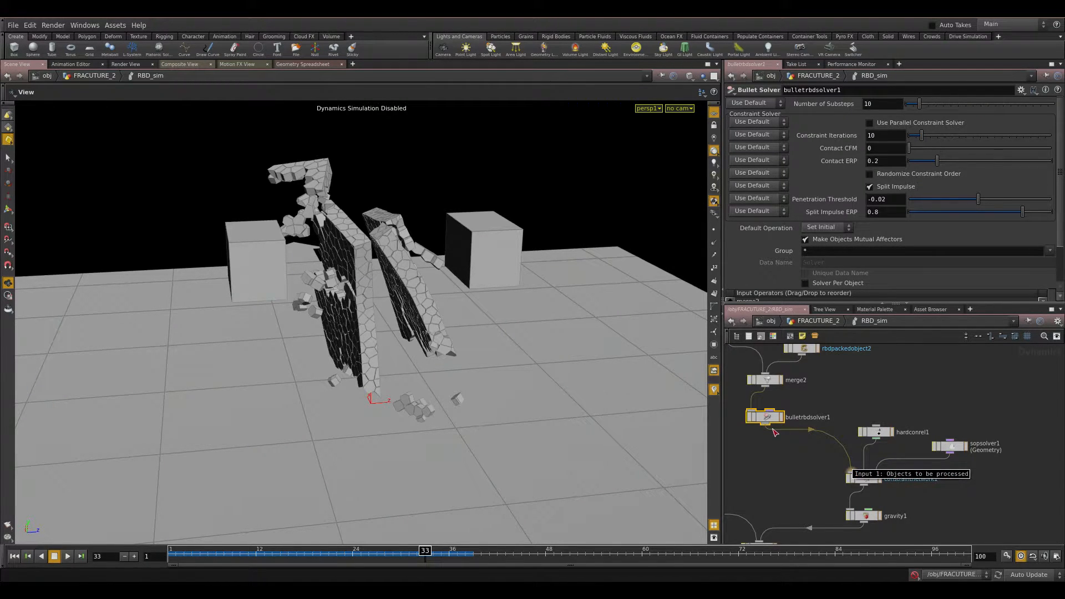
scroll(865, 194, down, 2)
scroll(911, 217, up, 2)
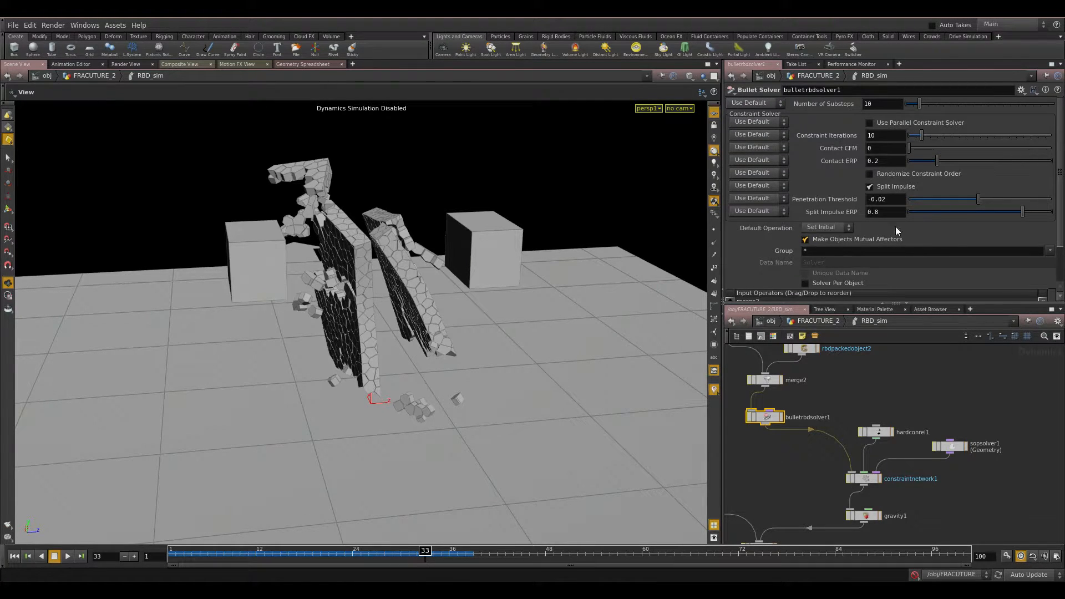
Examine both RBD packed objects' SOP paths, object types and densities.
middle_drag(859, 342, 914, 385)
click(857, 392)
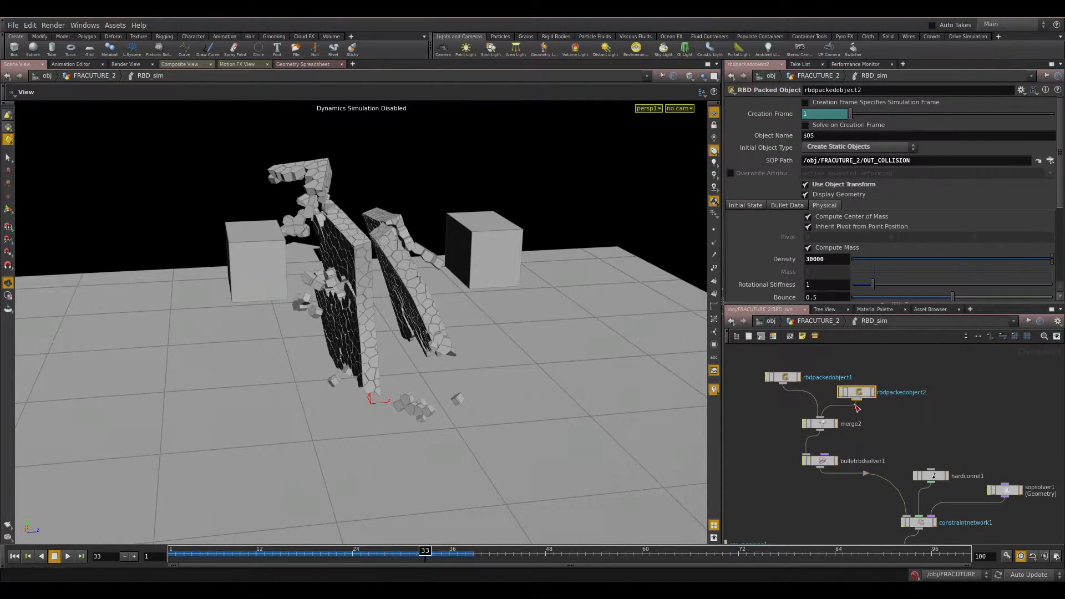
drag(919, 162, 777, 166)
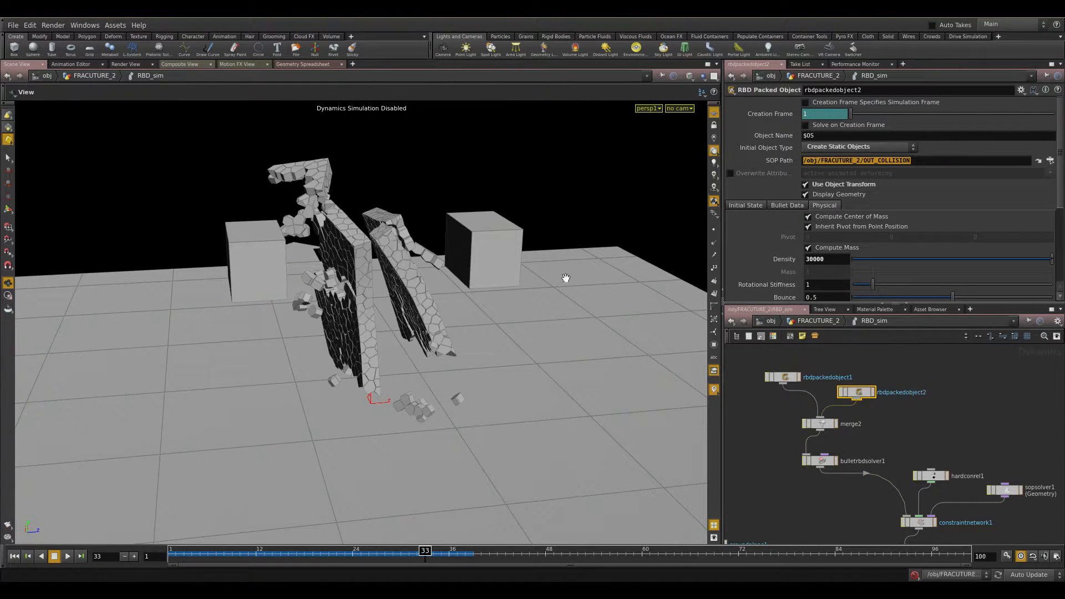
drag(827, 259, 771, 258)
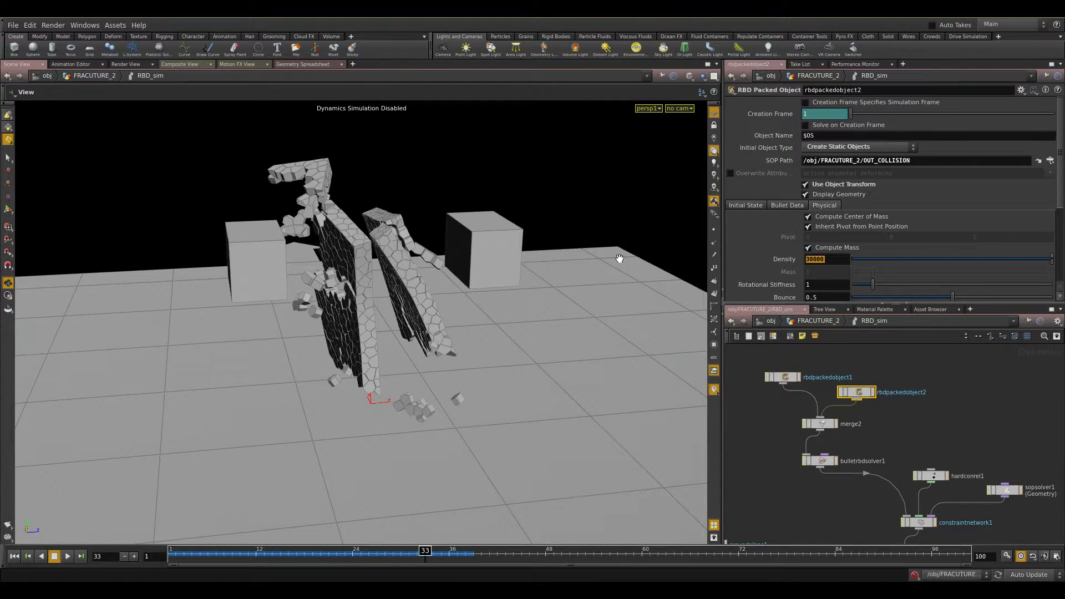
click(776, 378)
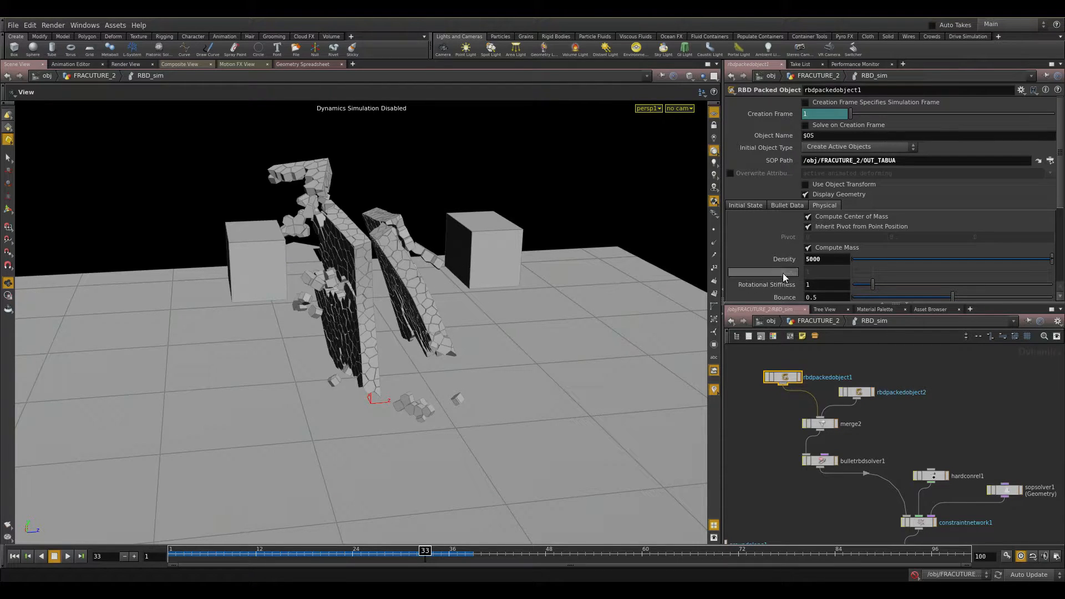
Orbit the viewport and replay the wall destruction simulation from the start.
drag(560, 184, 384, 233)
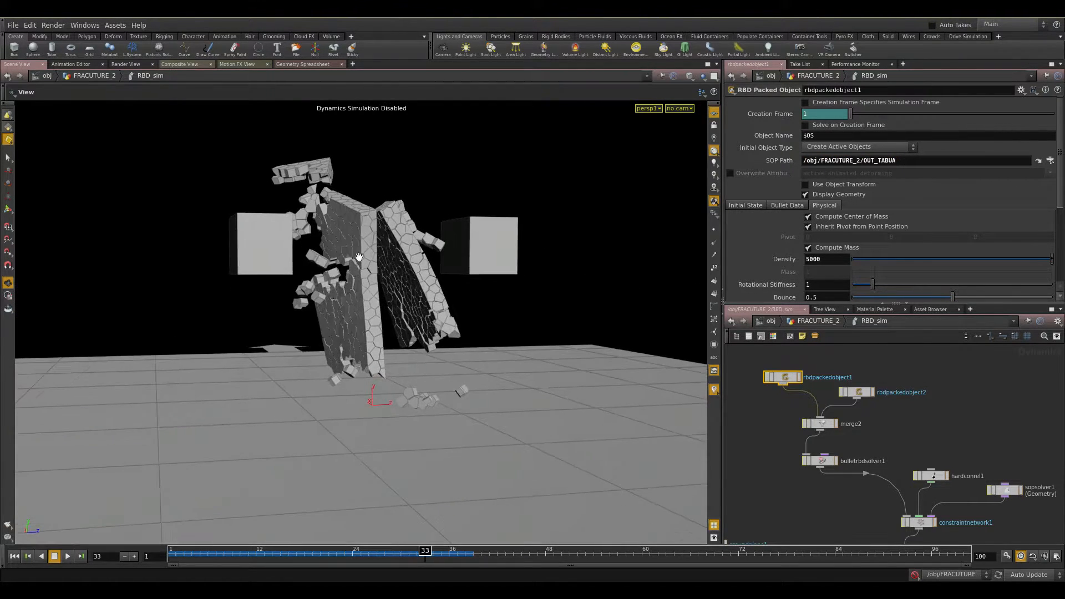
key(ctrl+Up)
key(Up)
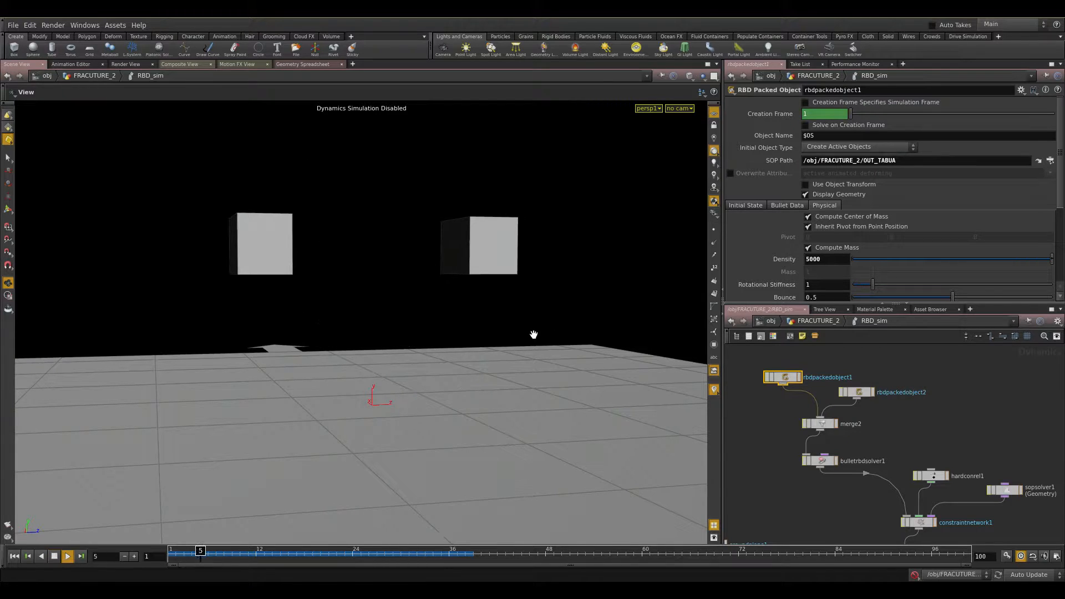
key(Up)
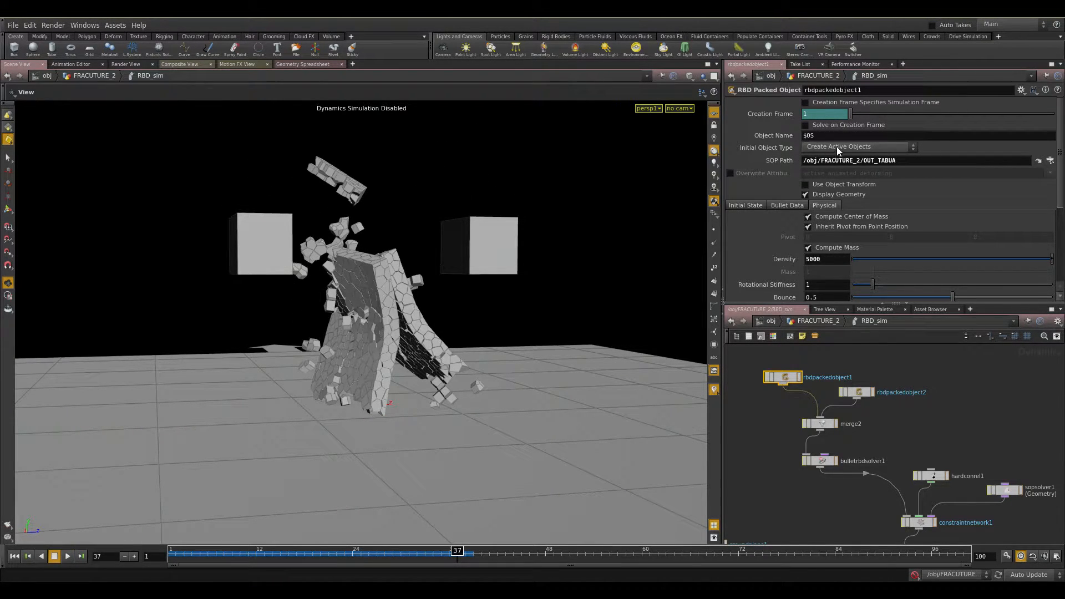
Review rbdpackedobject2's static object settings and pan the network toward the solver nodes.
click(857, 392)
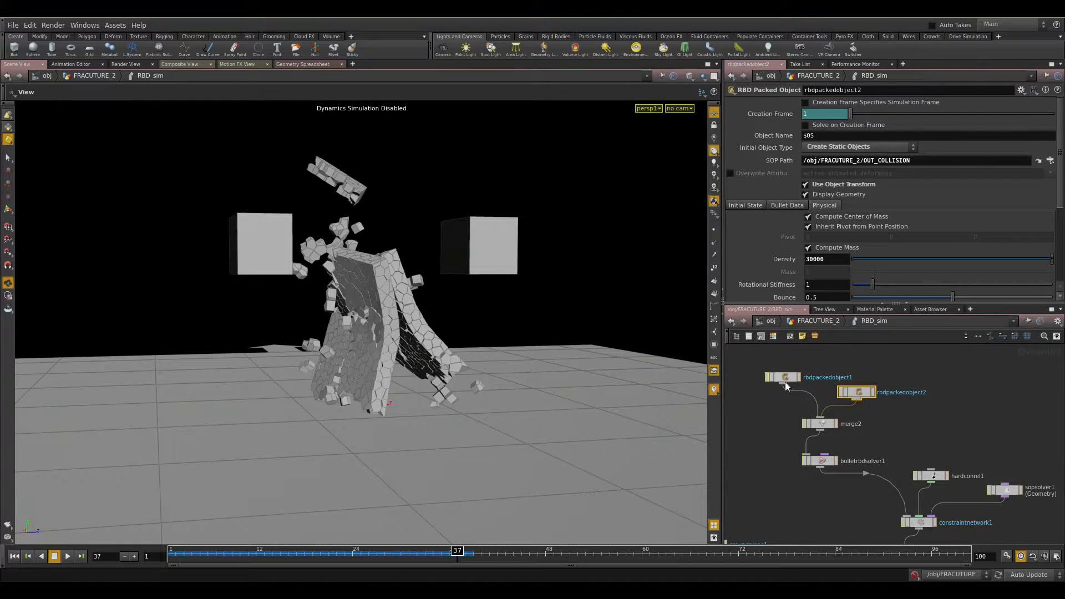
drag(443, 230, 463, 268)
middle_drag(960, 446, 836, 364)
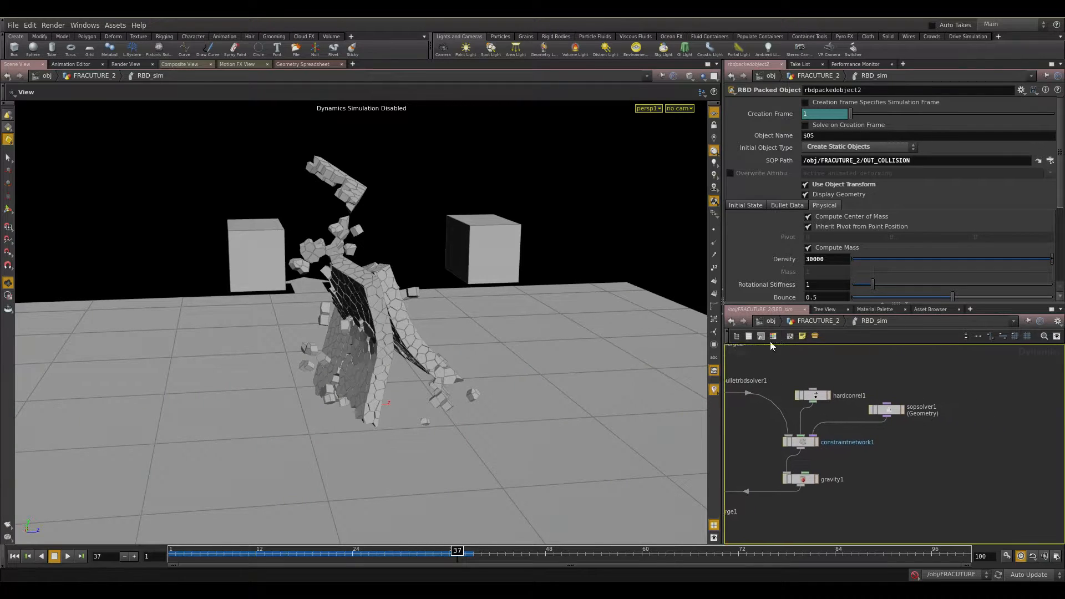
Disconnect sopsolver1 from constraintnetwork1 and replay the simulation from the start.
click(1003, 441)
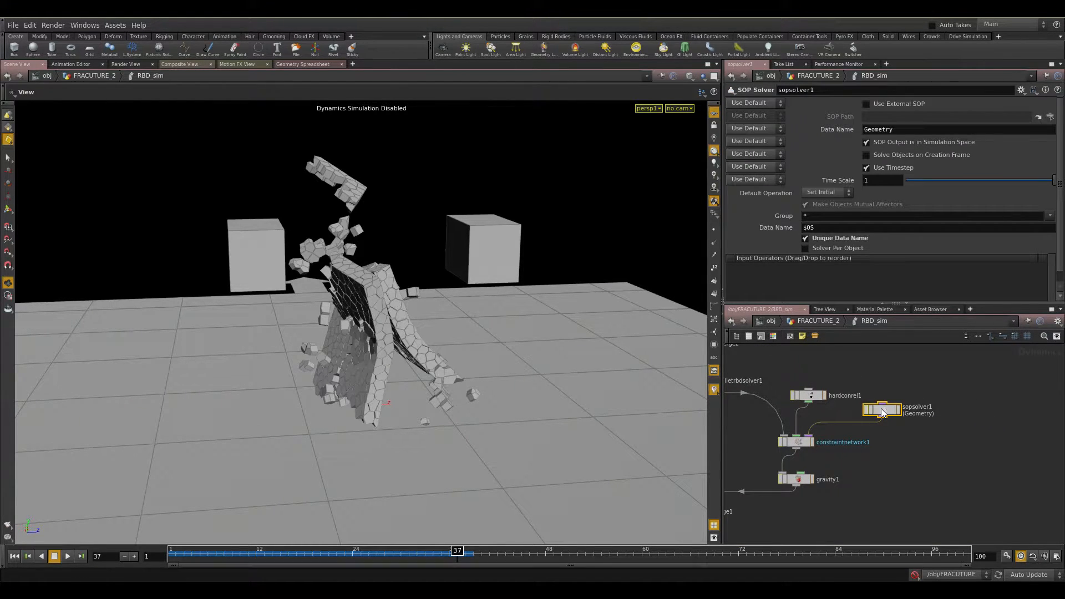
key(ctrl+Up)
drag(802, 432, 827, 432)
click(915, 574)
key(Up)
key(Up)
key(Up)
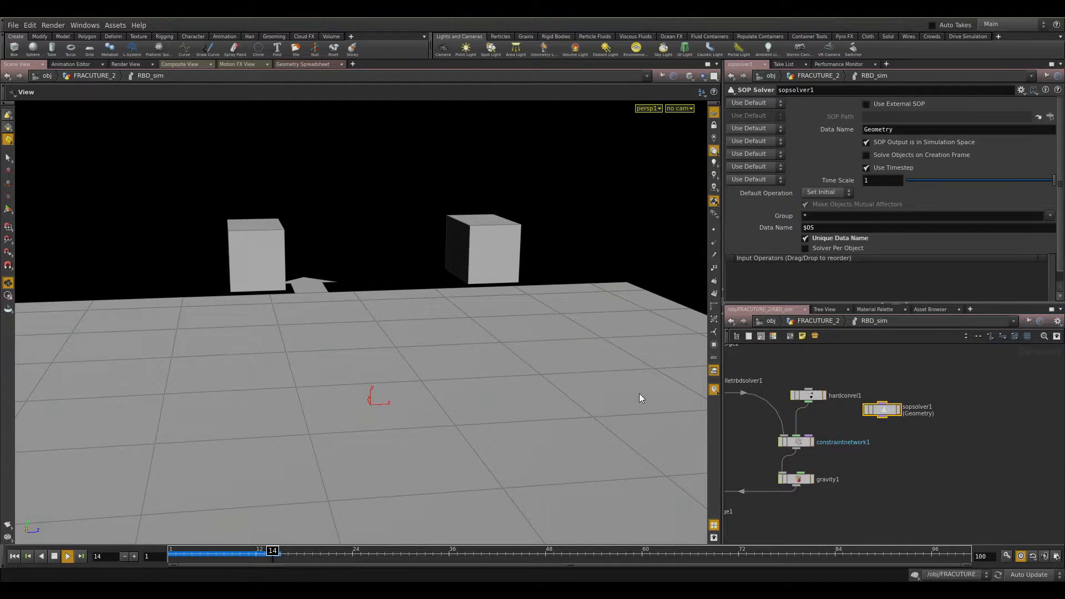
mouse_move(438, 294)
mouse_down()
mouse_move(449, 334)
mouse_move(420, 292)
mouse_up()
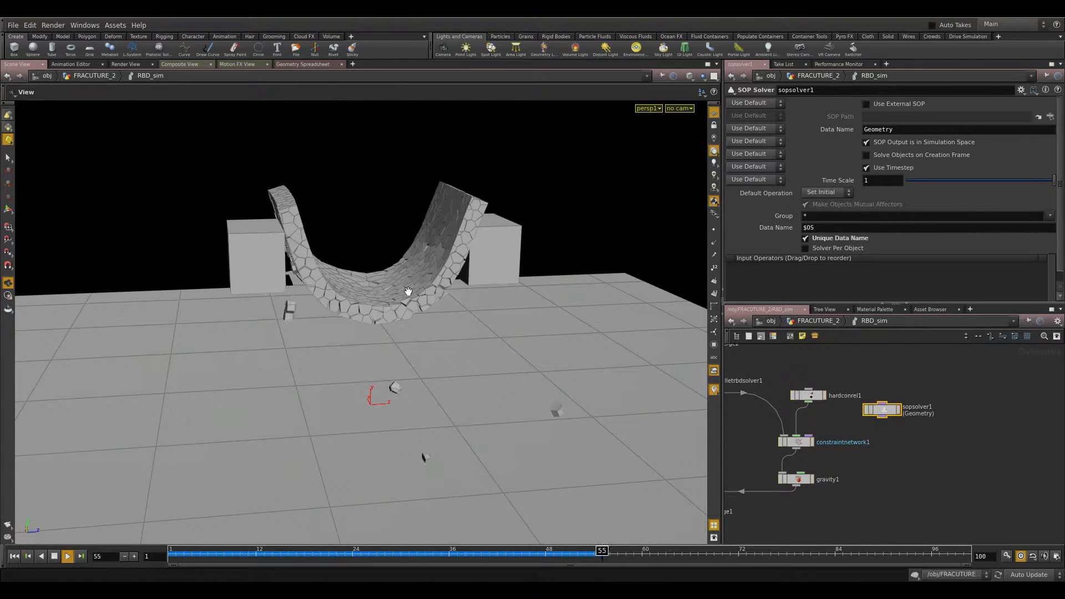
Reconnect sopsolver1 to constraintnetwork1, replay the simulation and stop playback.
key(ctrl+Up)
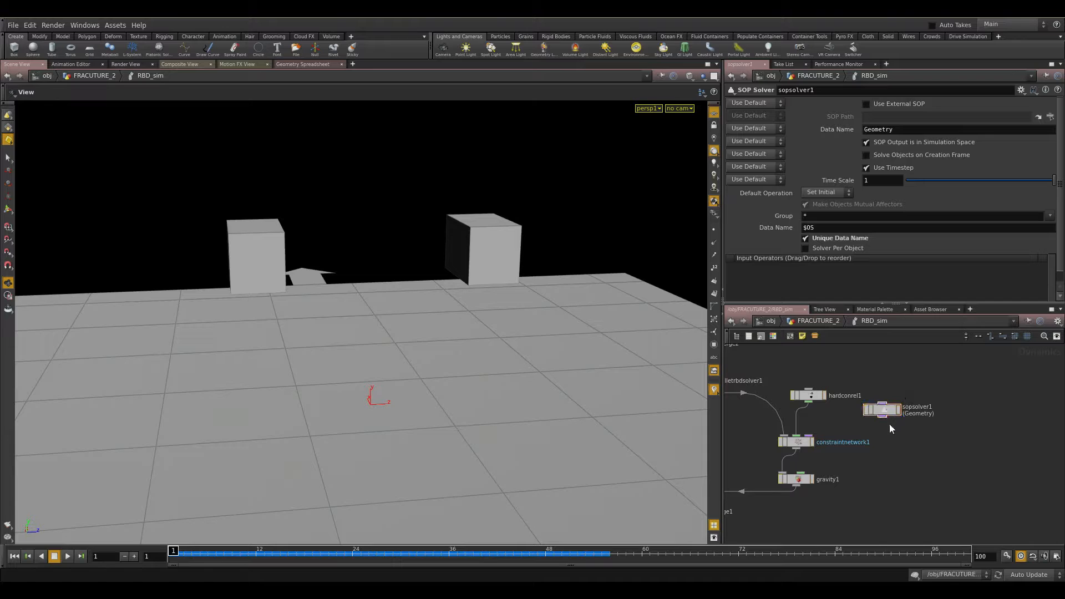
drag(883, 422, 809, 437)
key(Up)
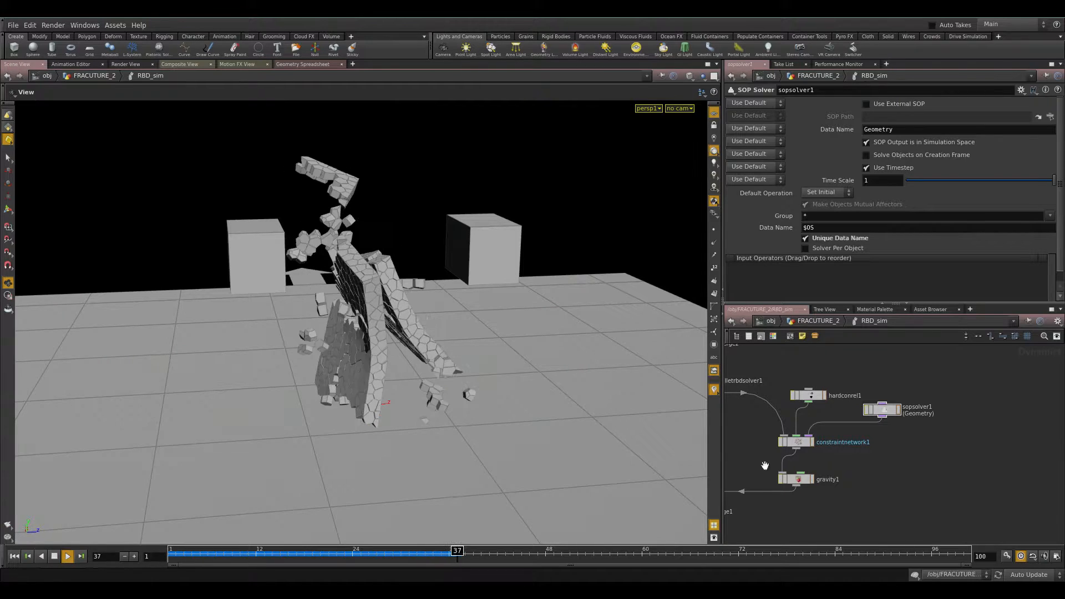
key(Escape)
middle_drag(901, 478, 872, 489)
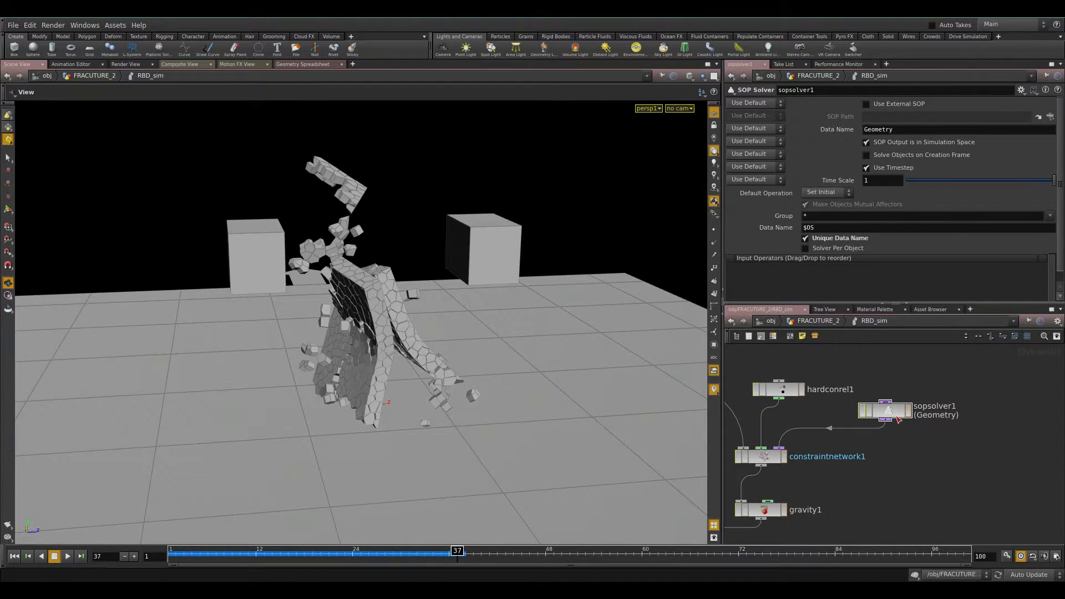
Dive into sopsolver1 to view its attribwrangle1, then return to RBD_sim.
double_click(891, 419)
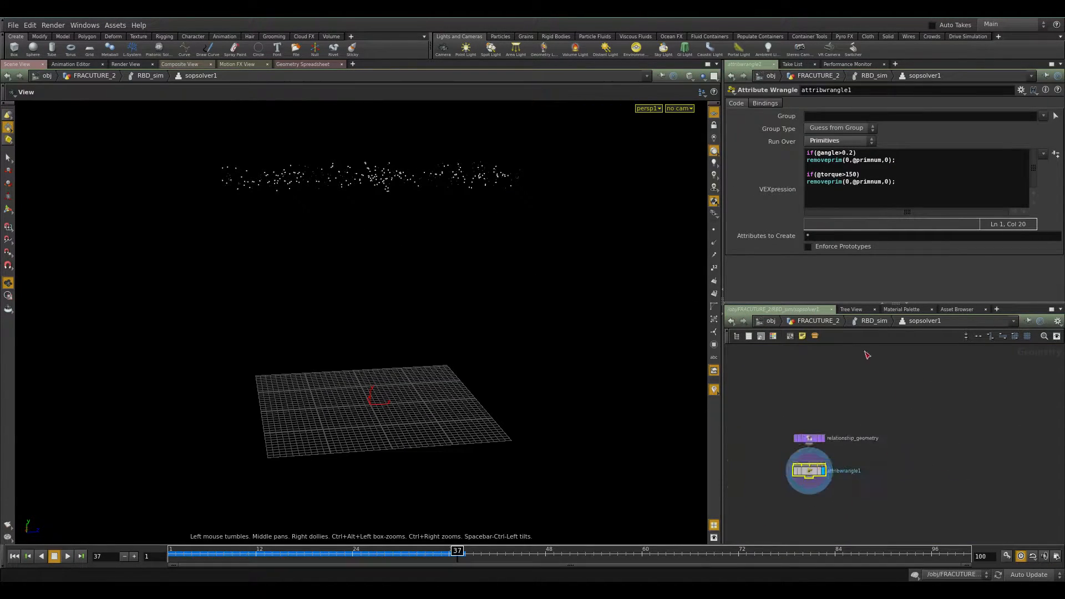
click(875, 322)
Add a new SOP Solver node to the RBD_sim network.
key(Tab)
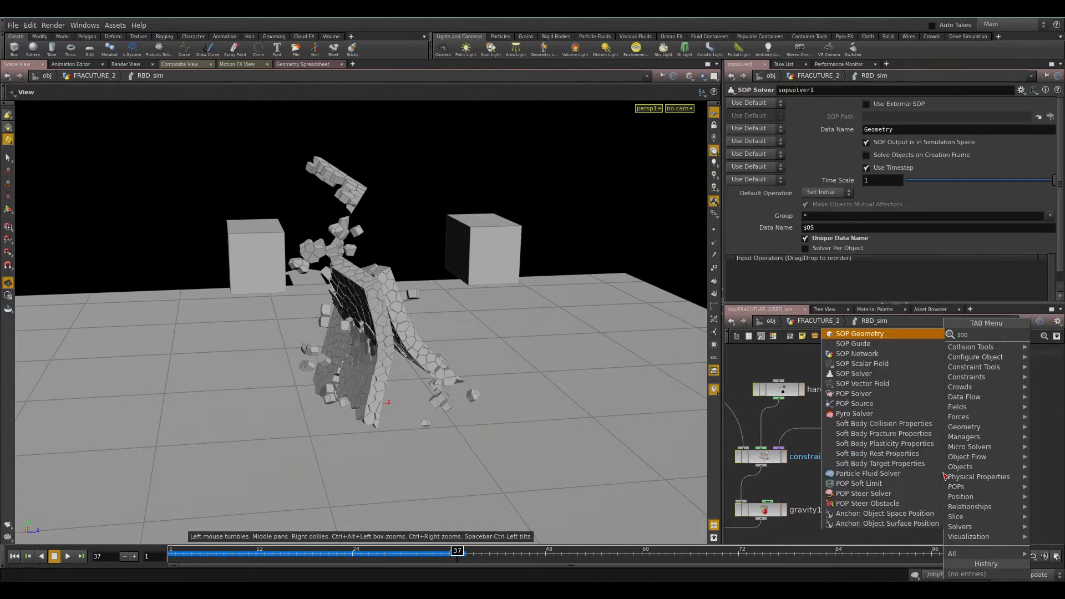
key(Escape)
click(944, 474)
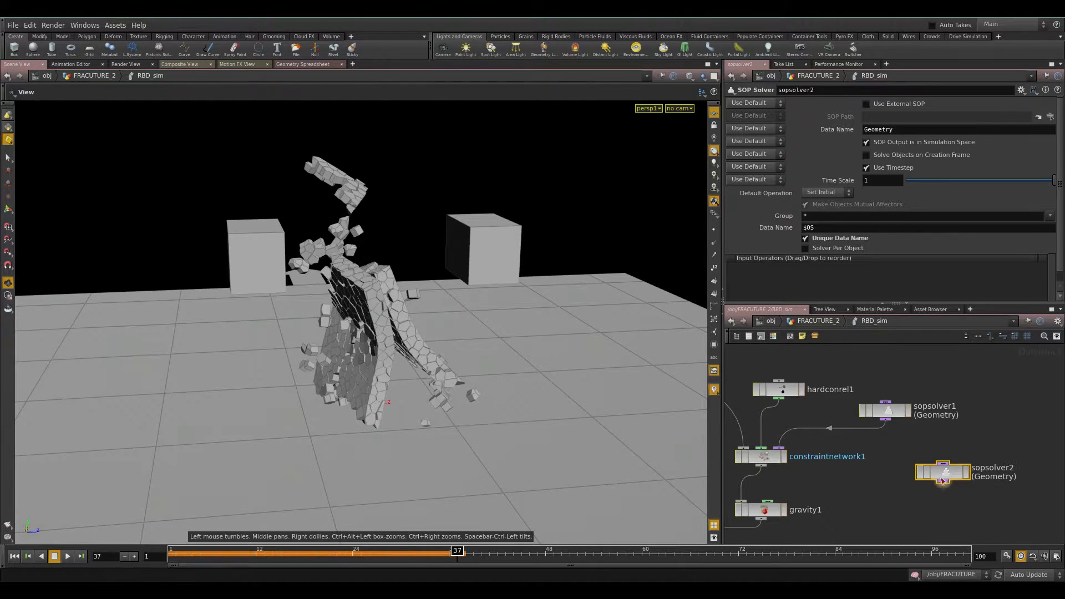
Inside the new SOP solver, delete three default nodes leaving relationship_geometry, then return to RBD_sim.
double_click(943, 476)
middle_drag(966, 482, 815, 478)
scroll(892, 475, down, 3)
drag(749, 397, 926, 488)
key(Delete)
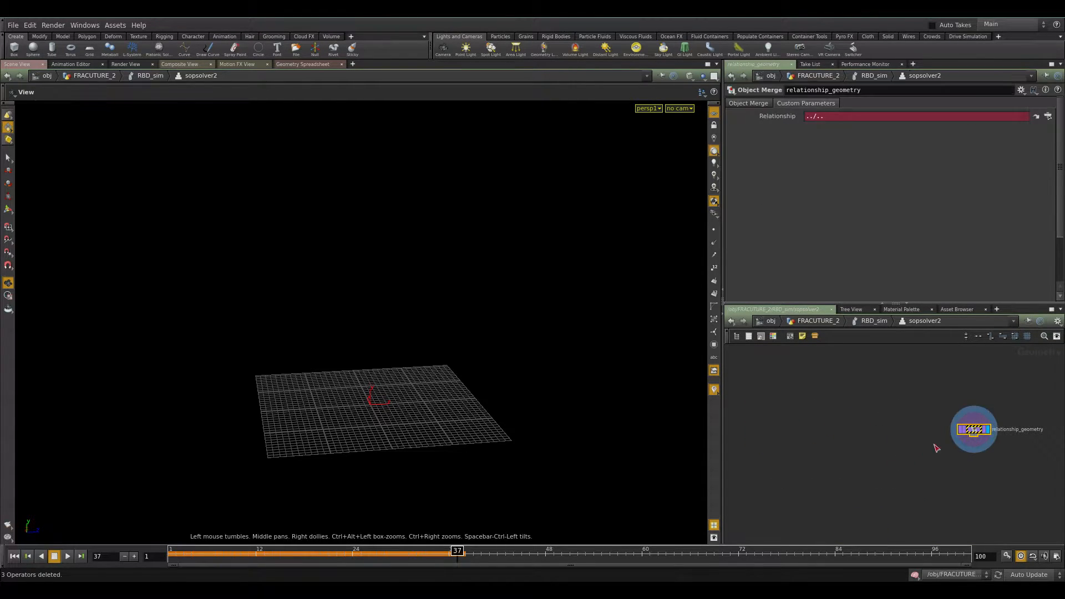
key(h)
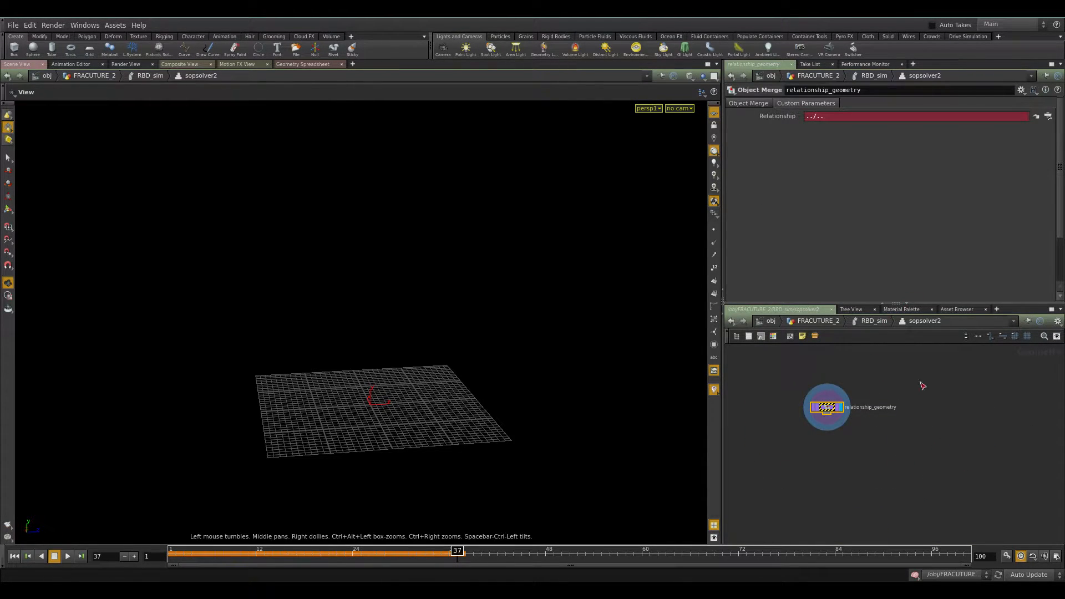
click(869, 325)
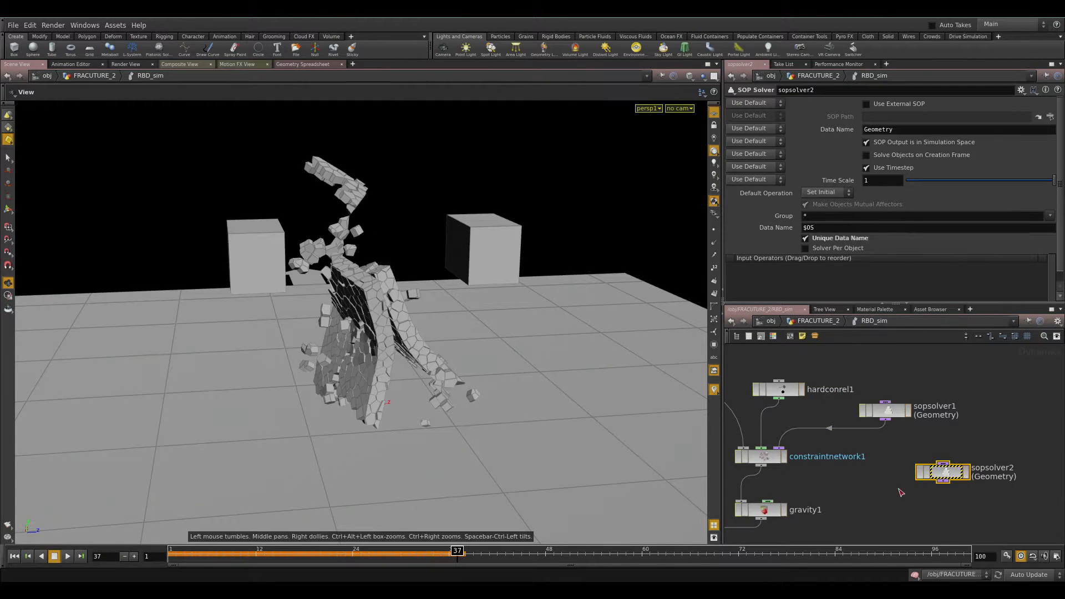
Examine sopsolver1's attribwrangle1 VEX code with its angle and torque thresholds, then return to RBD_sim.
double_click(890, 410)
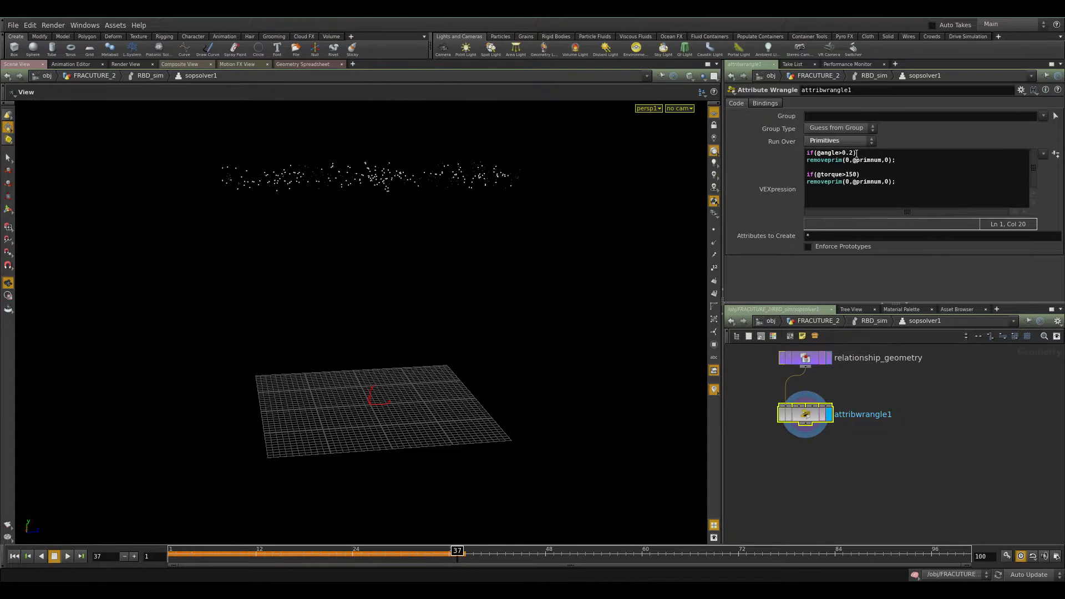
drag(811, 160, 858, 176)
click(850, 176)
click(303, 63)
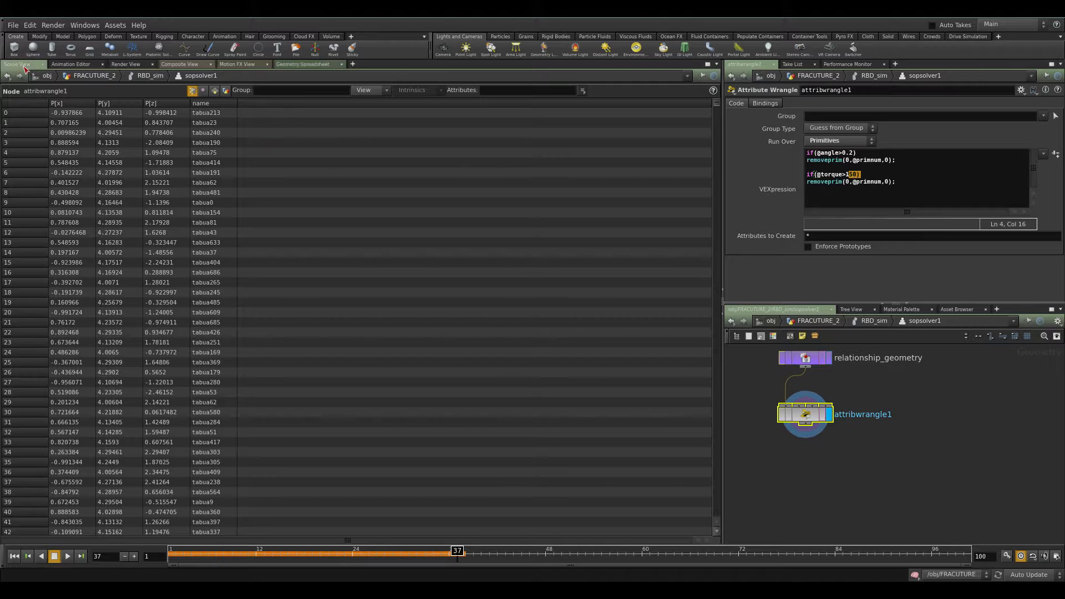
click(24, 65)
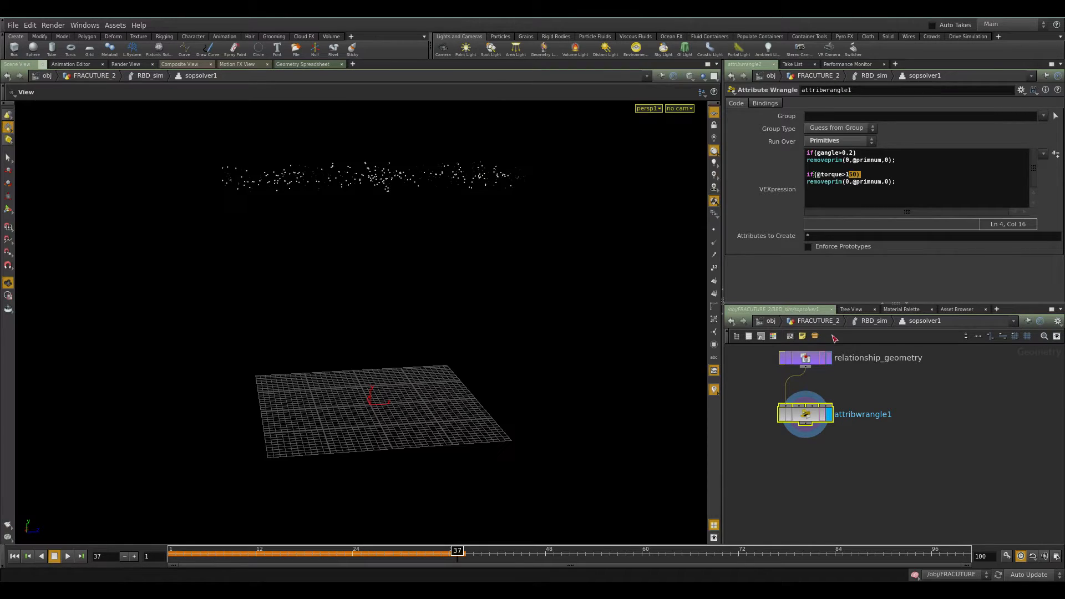
click(873, 322)
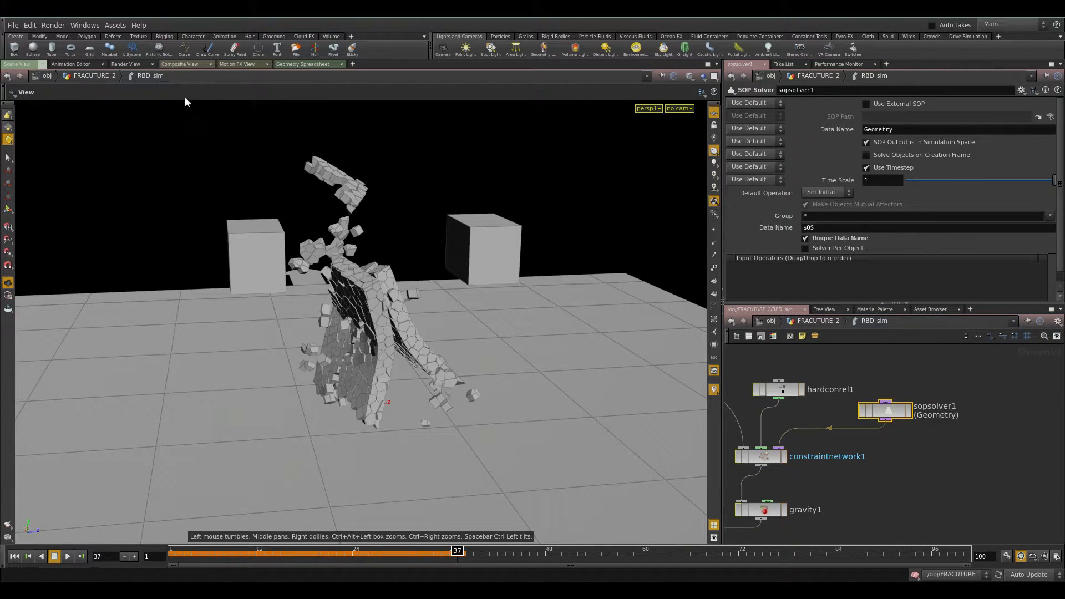
Browse constraintnetwork1's Geometry data in the Geometry Spreadsheet's DOP data tree.
click(297, 65)
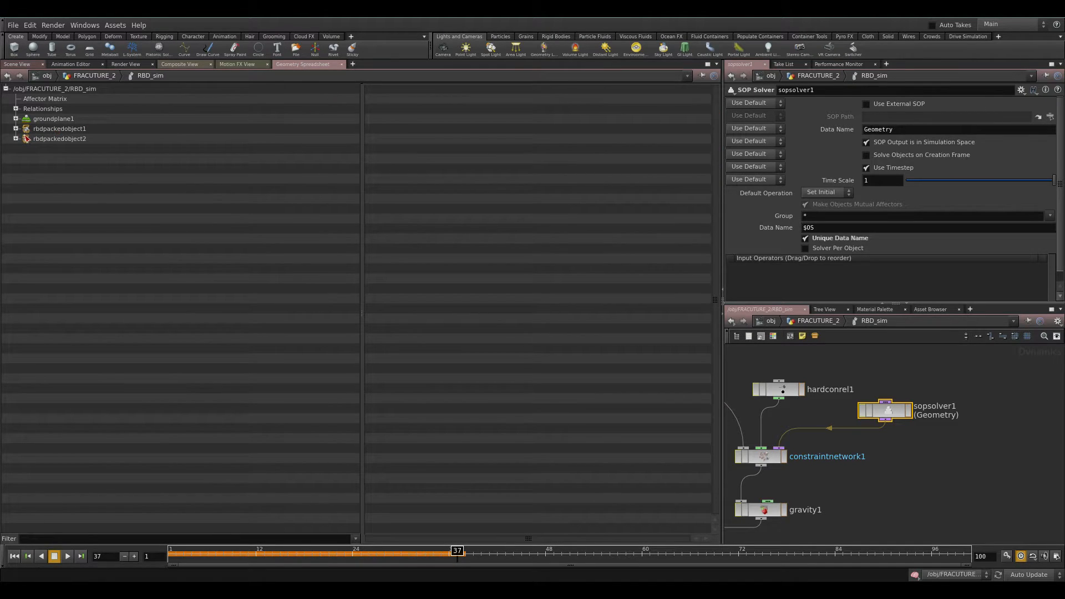
click(15, 108)
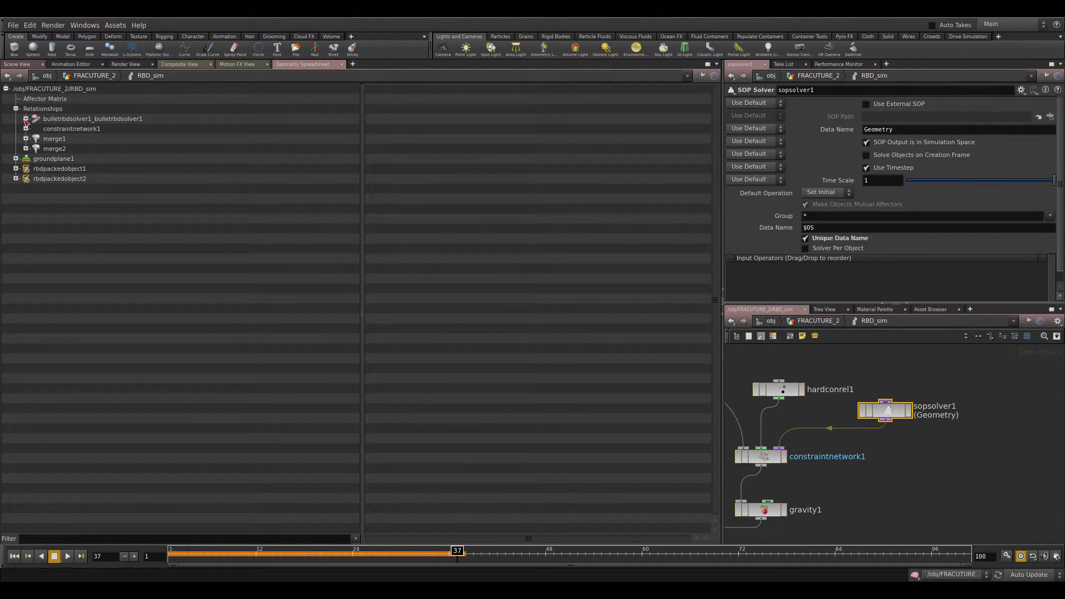
click(26, 128)
click(35, 179)
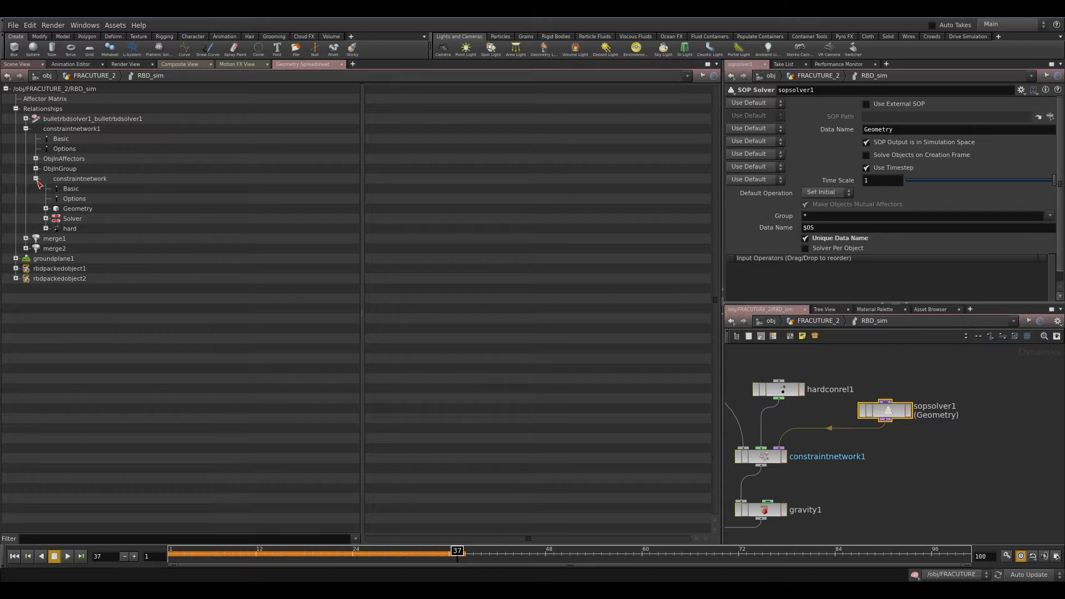
click(46, 209)
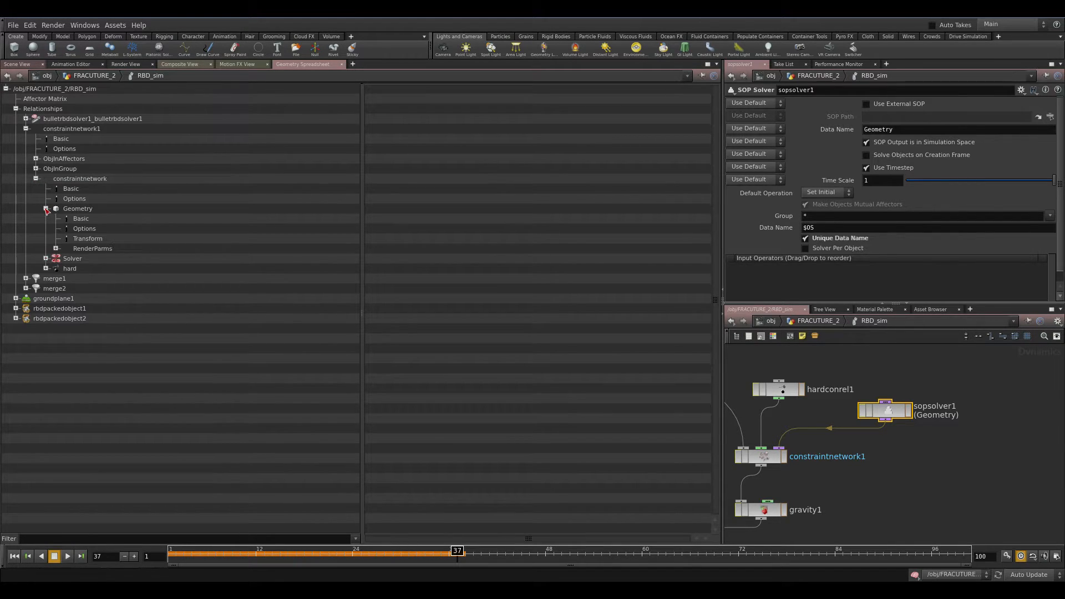
click(78, 209)
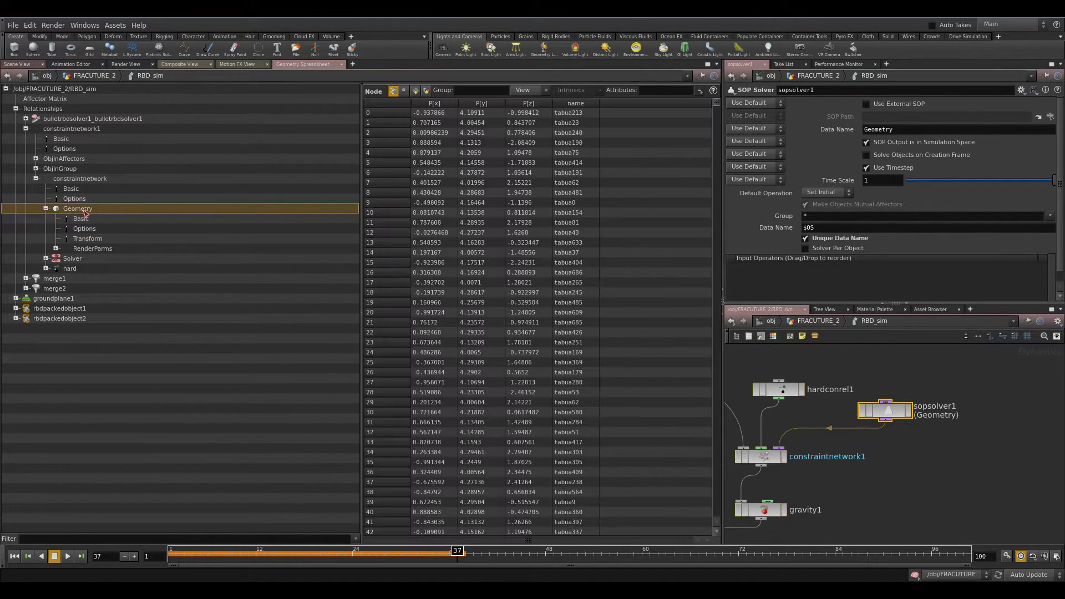
click(524, 91)
click(525, 91)
Inspect the Geometry subdata records and the hard constraint data in the spreadsheet.
click(92, 249)
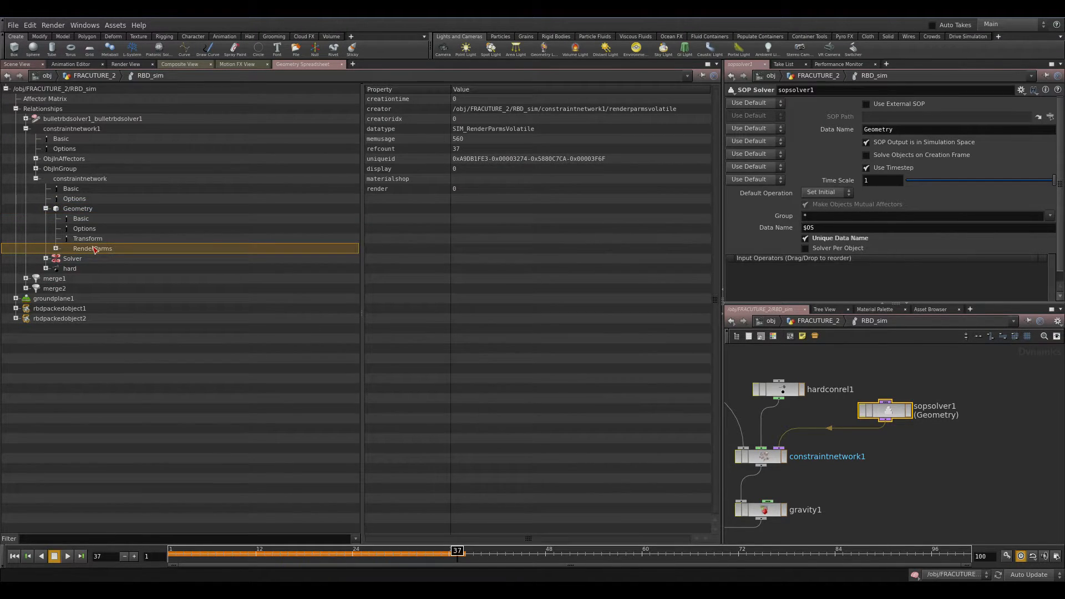
click(91, 239)
click(89, 229)
click(90, 220)
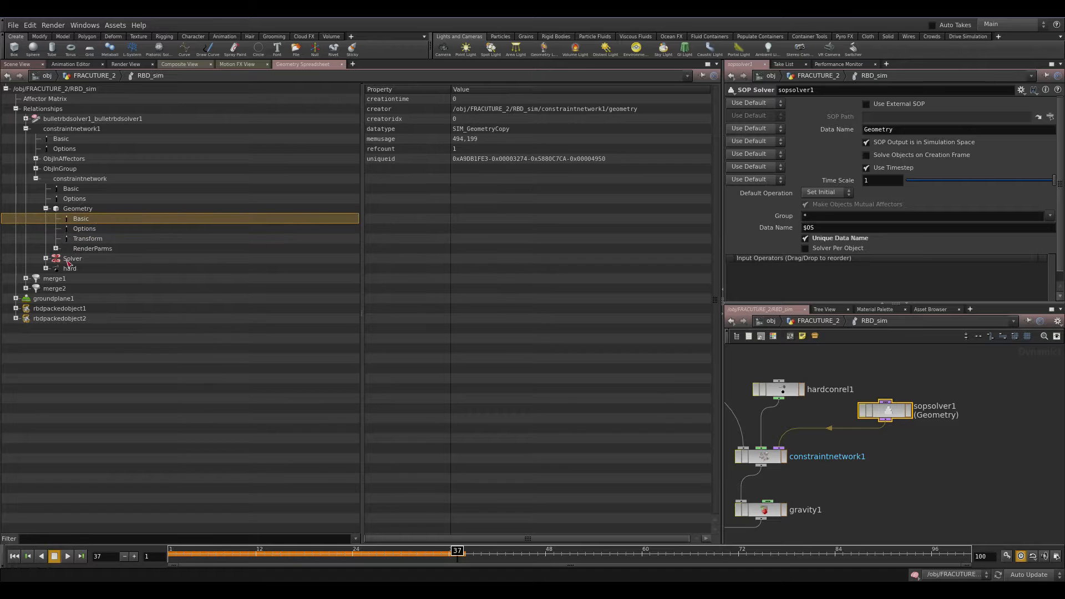
click(50, 269)
click(66, 272)
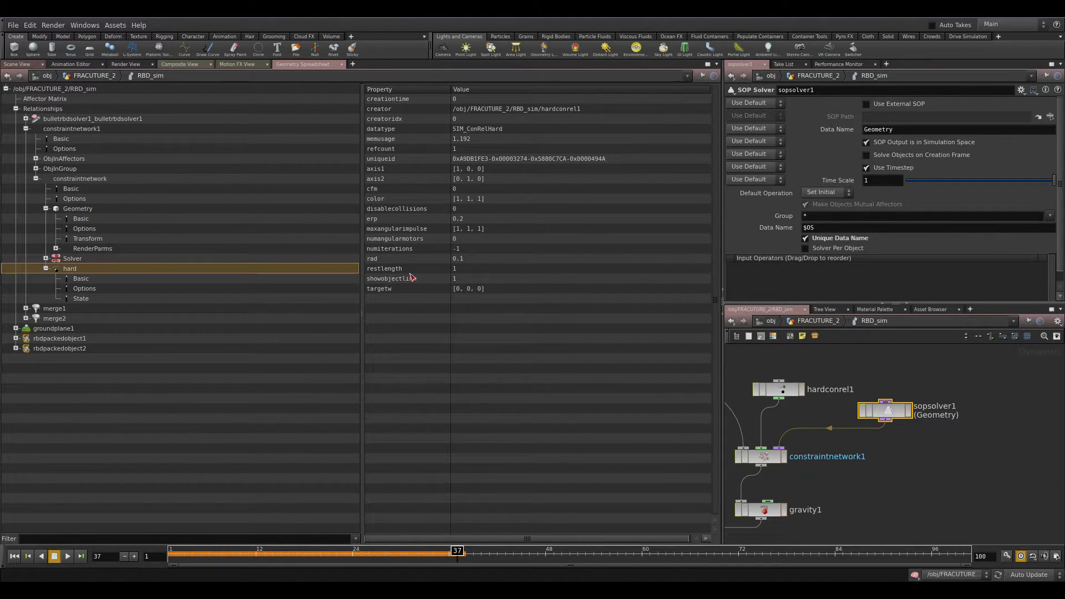
Compare hardconrel1's Rest Length with connectadjacentpieces1's restlength attribute, then return to RBD_sim.
click(779, 389)
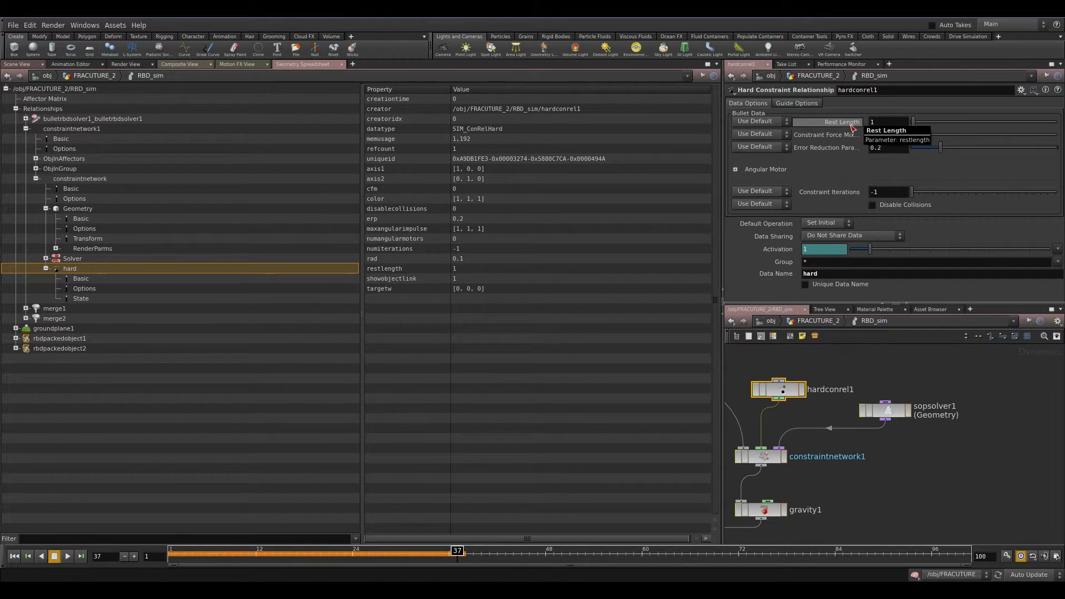
key(u)
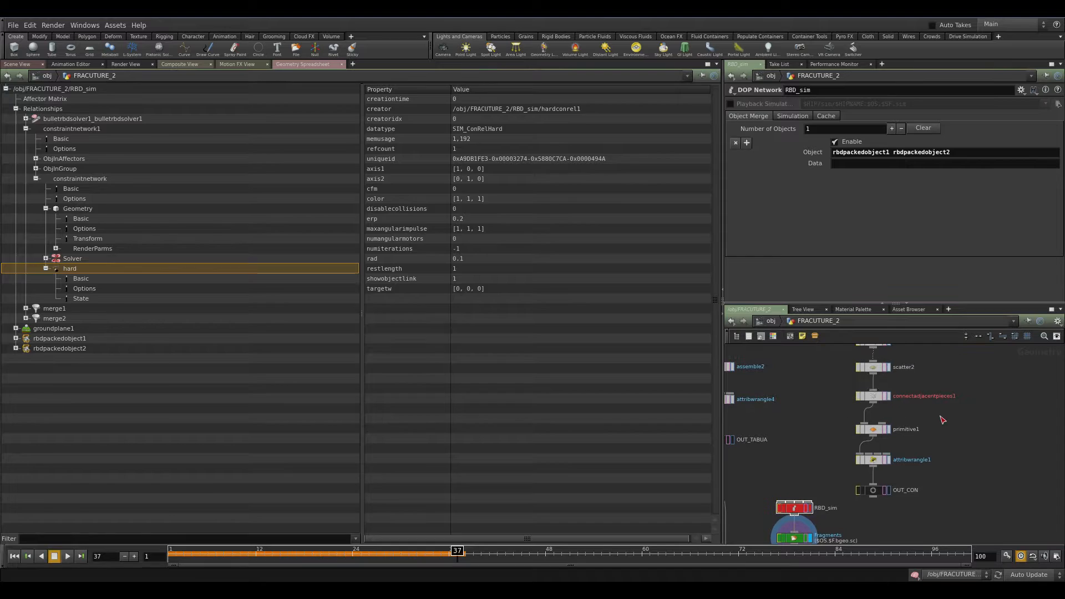
click(873, 395)
middle_drag(978, 479, 1017, 403)
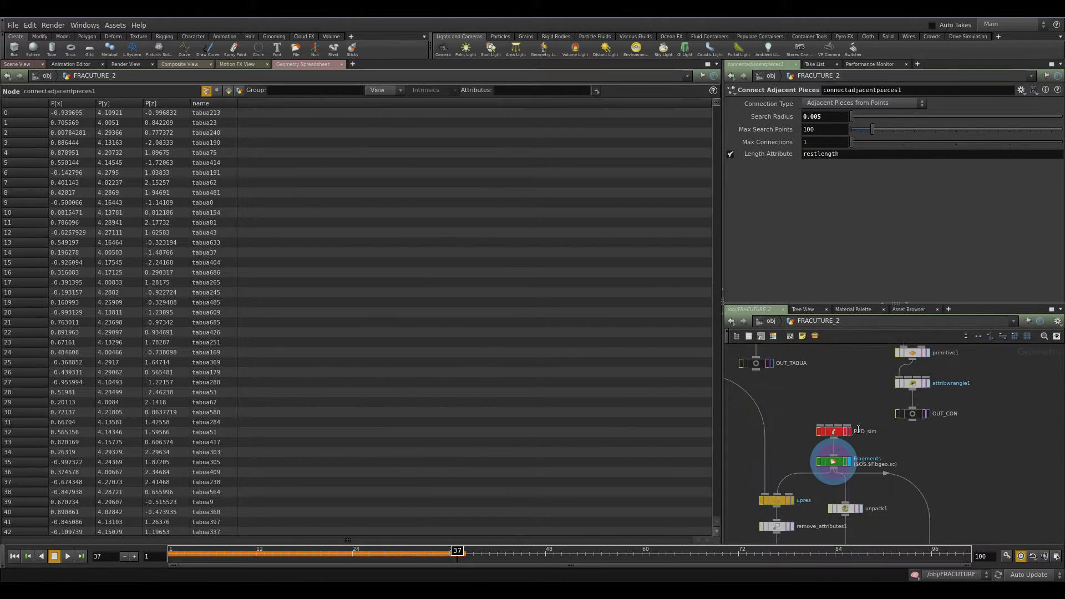
double_click(839, 432)
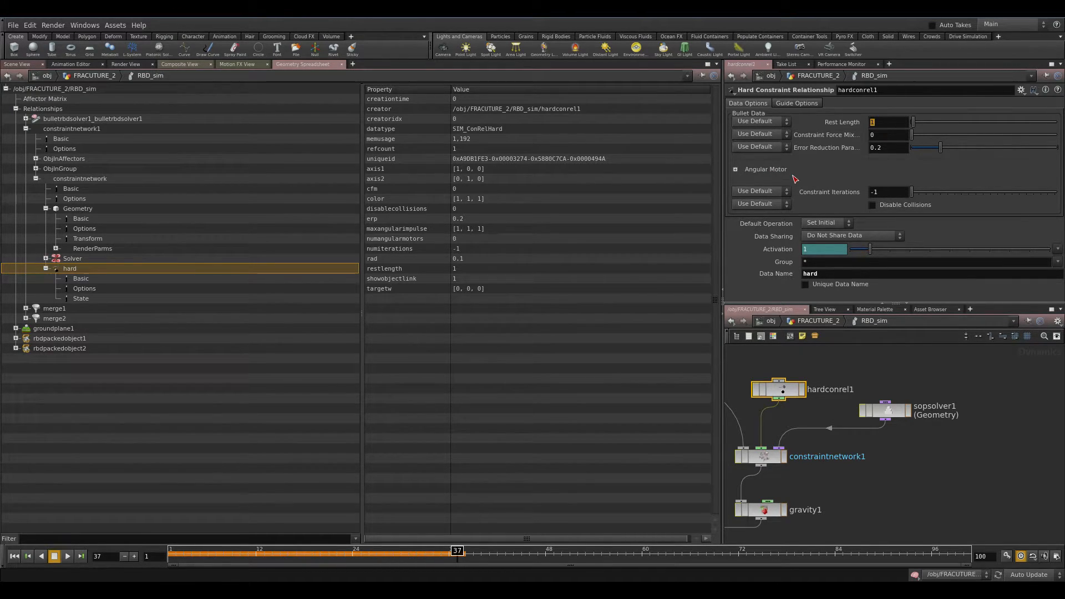
View the constraint Geometry's primitive attributes such as angle, force, restlength and torque.
click(80, 210)
click(415, 90)
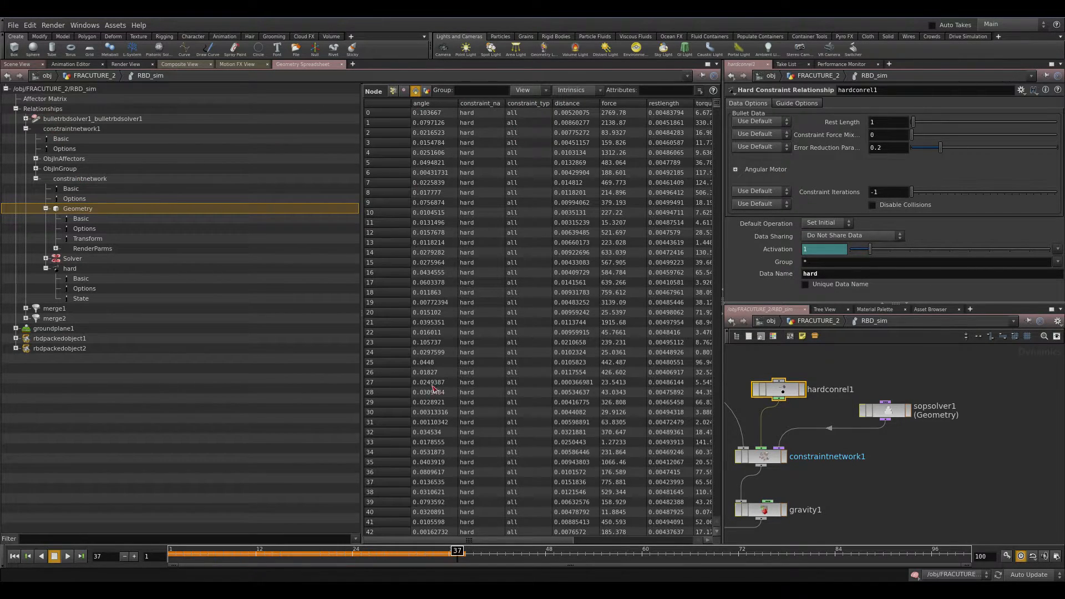
drag(455, 542, 490, 540)
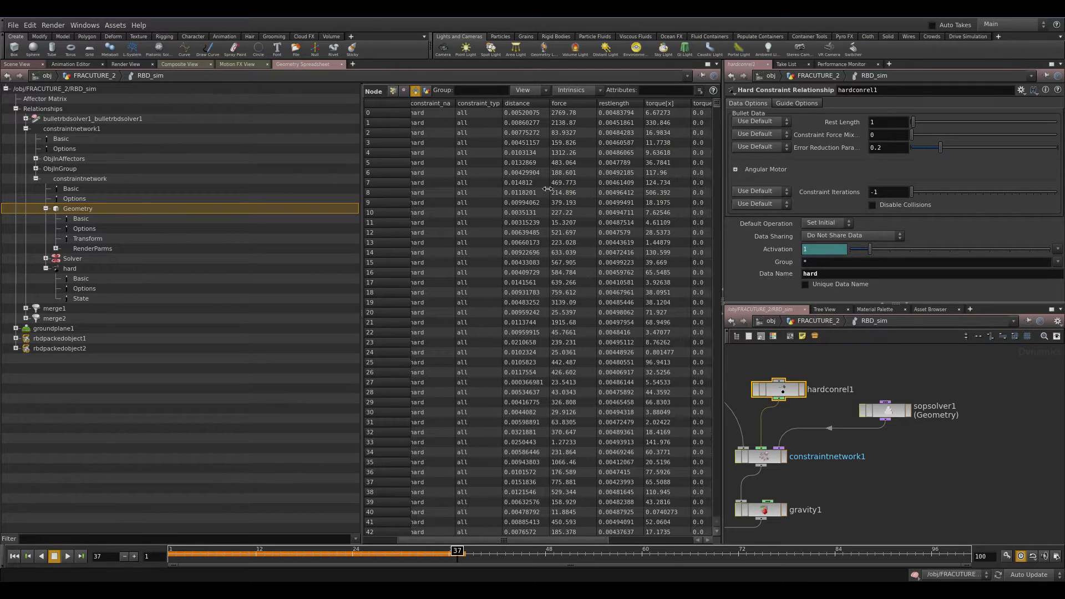
Sort the constraint data by torque and relocate the Geometry Spreadsheet into the upper right pane, restoring the Scene View.
click(661, 104)
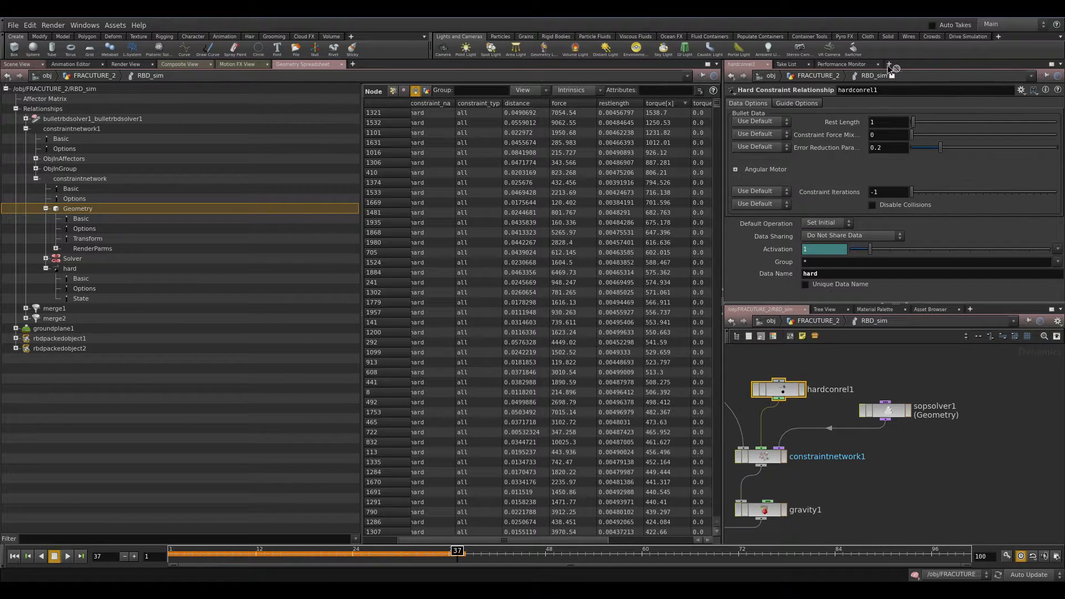
drag(879, 69, 885, 67)
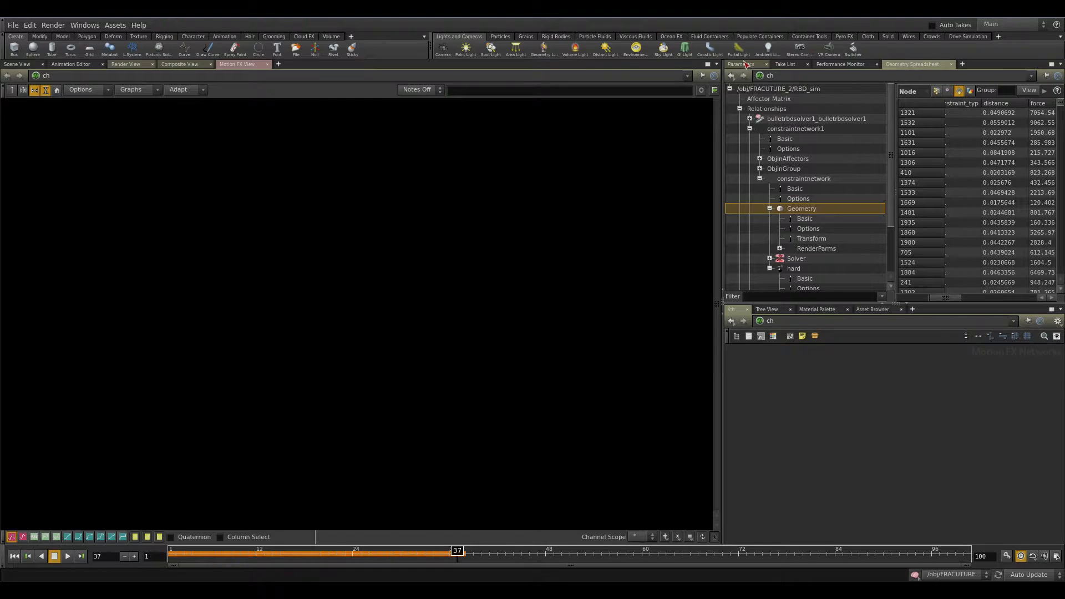
click(26, 66)
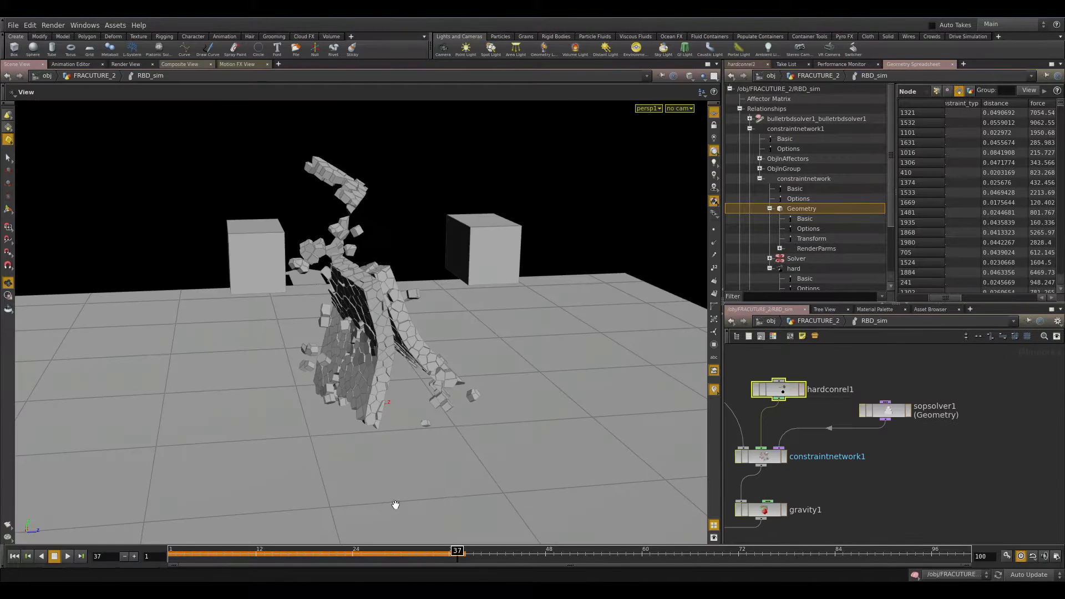
Scrub the simulation while inspecting sopsolver1's constraint data sorted by angle in the spreadsheet.
drag(456, 551, 313, 551)
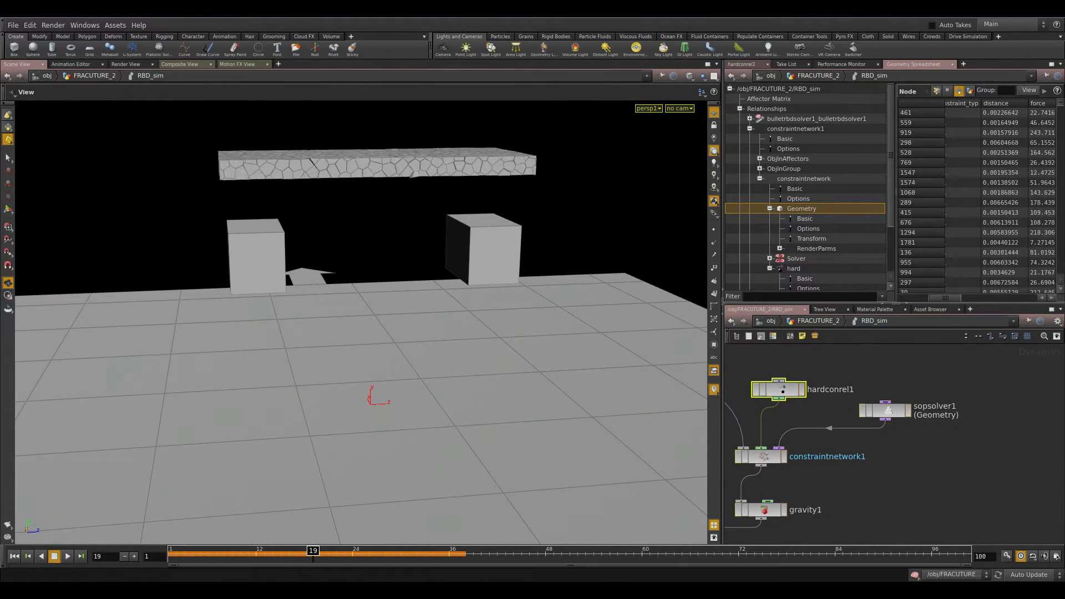
drag(949, 300, 956, 298)
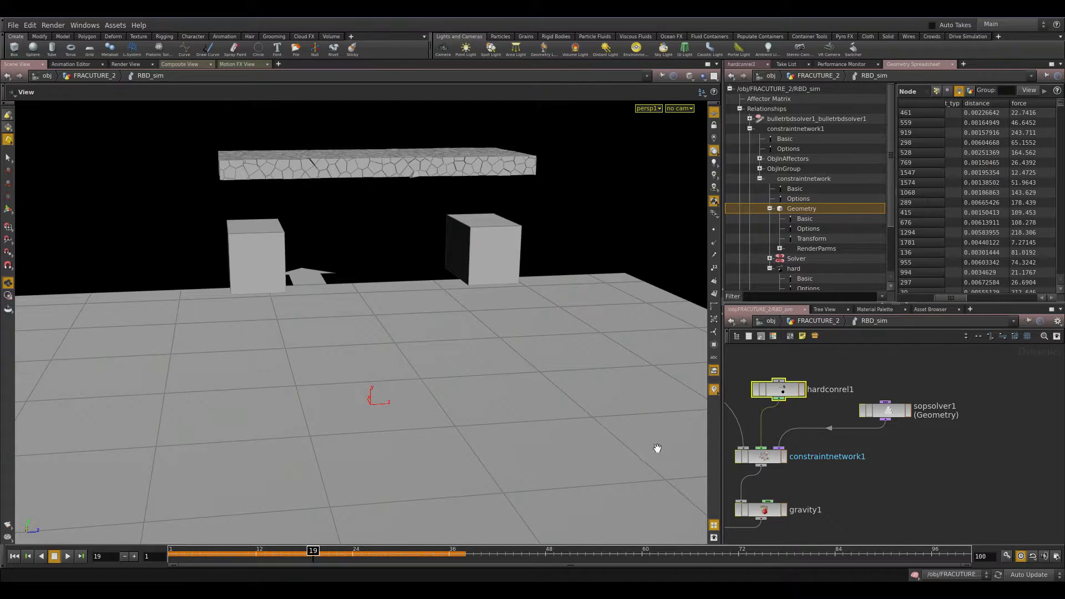
drag(313, 550, 345, 551)
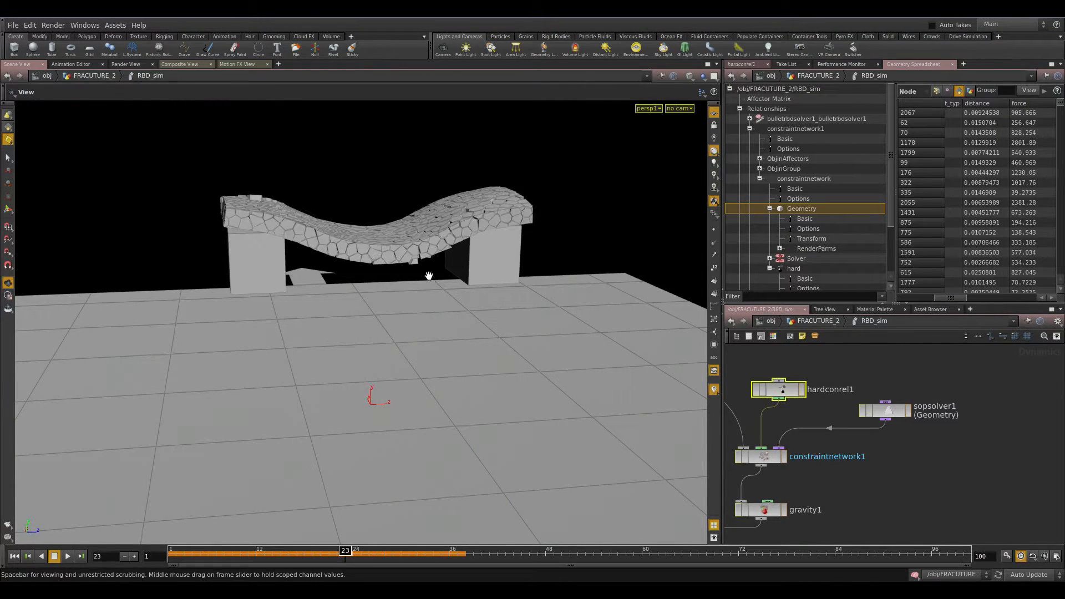
drag(1060, 109, 1059, 126)
click(886, 410)
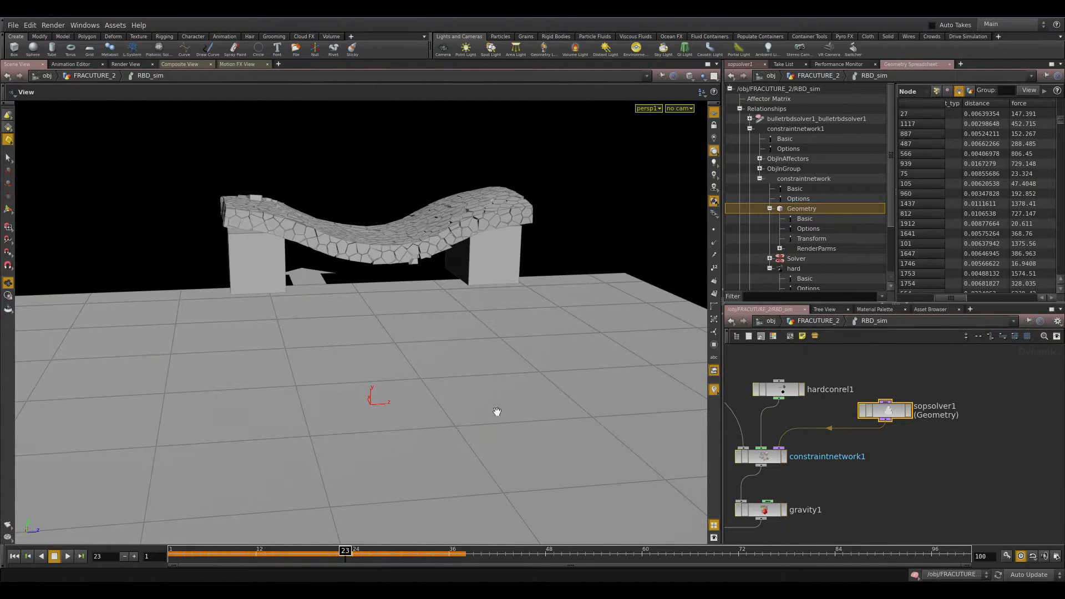
drag(966, 299, 877, 315)
click(964, 106)
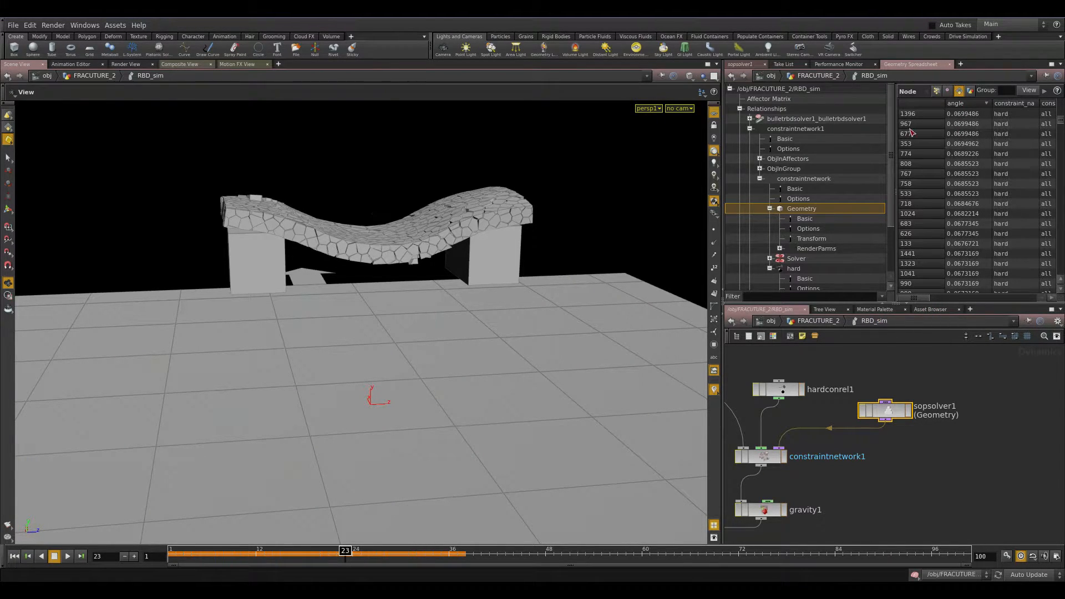
drag(347, 554, 450, 555)
double_click(886, 411)
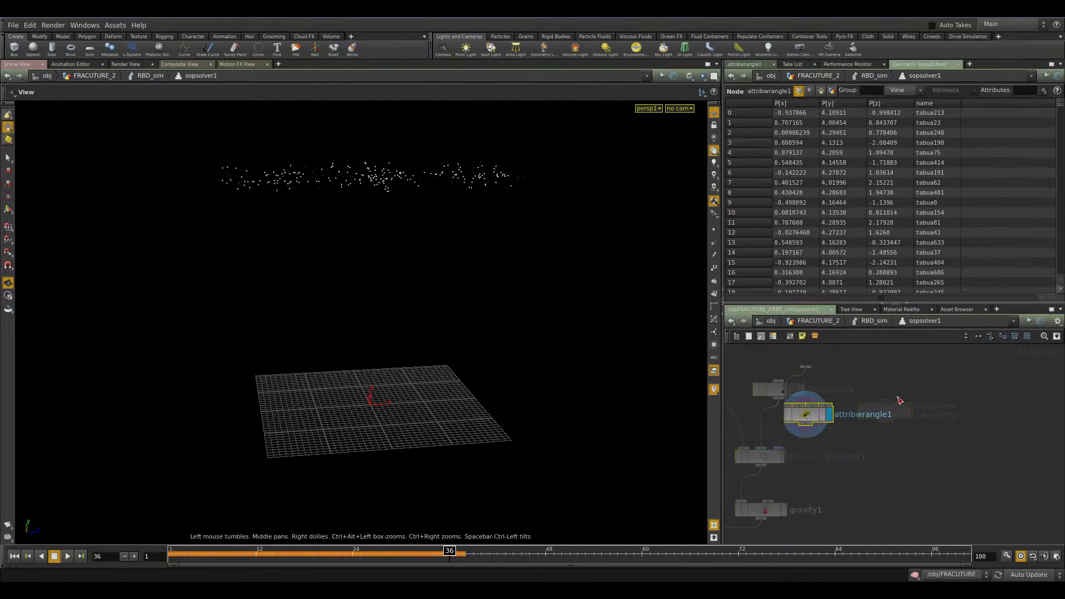
click(746, 64)
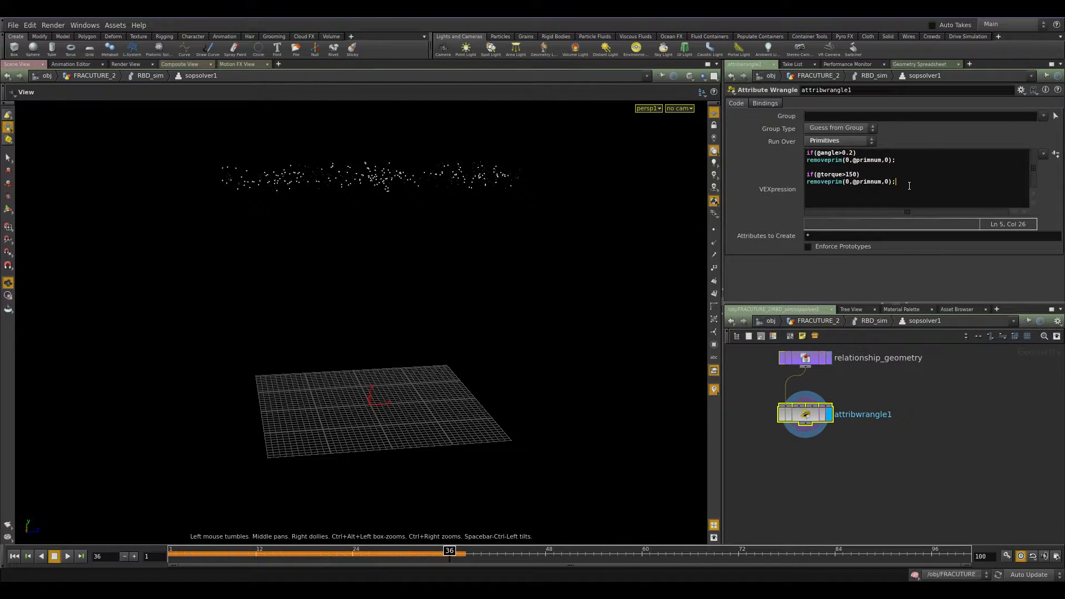
key(Return)
key(Return)
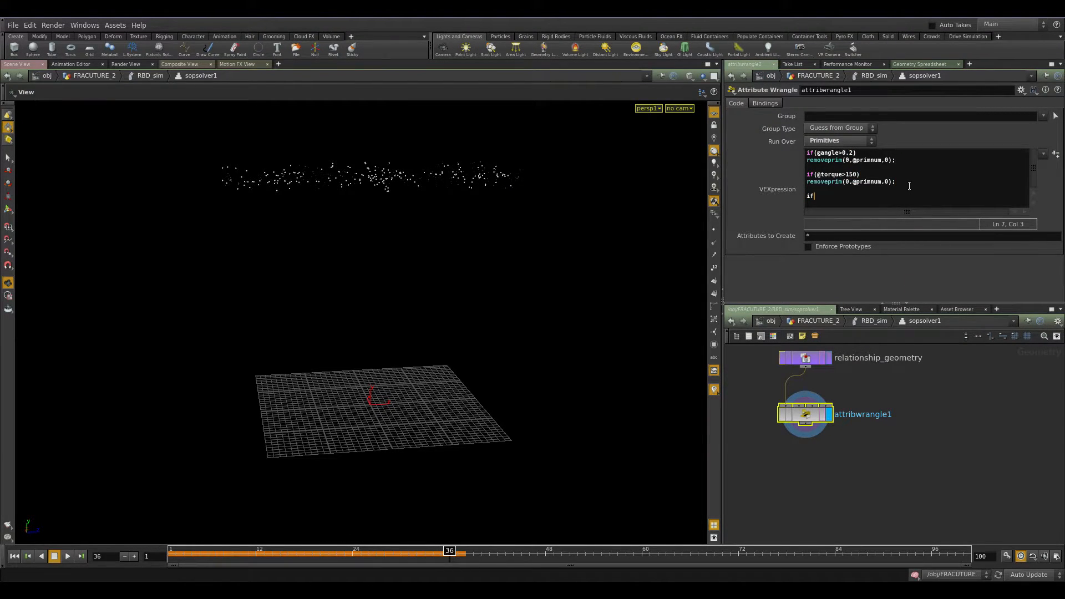
text(if(@time>)
key(BackSpace)
key(BackSpace)
key(BackSpace)
key(BackSpace)
key(BackSpace)
text(frame)
drag(902, 181, 808, 181)
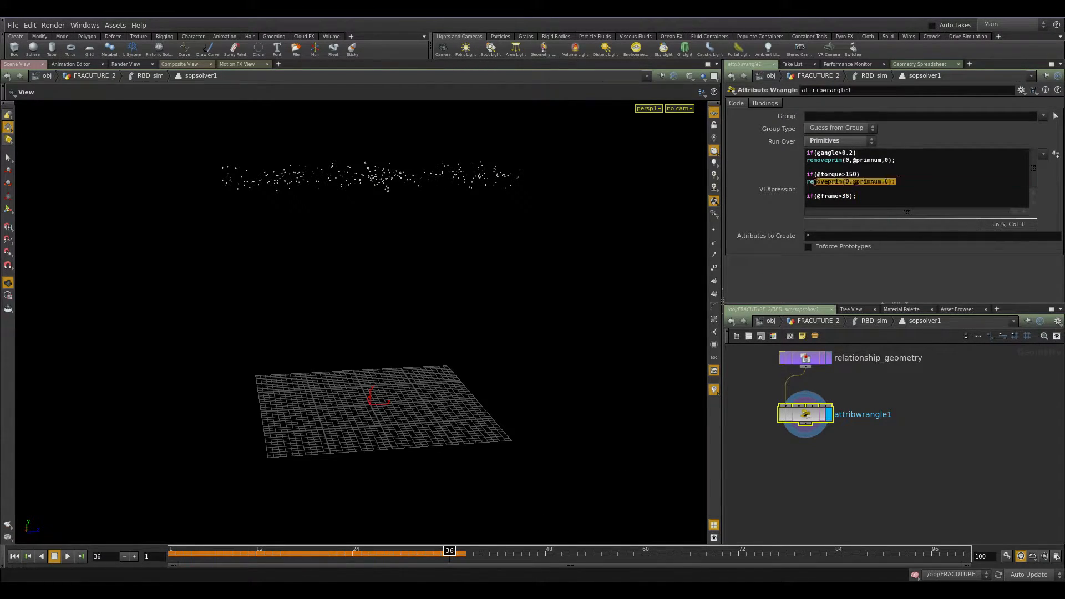
click(866, 199)
key(Return)
text(0.005)
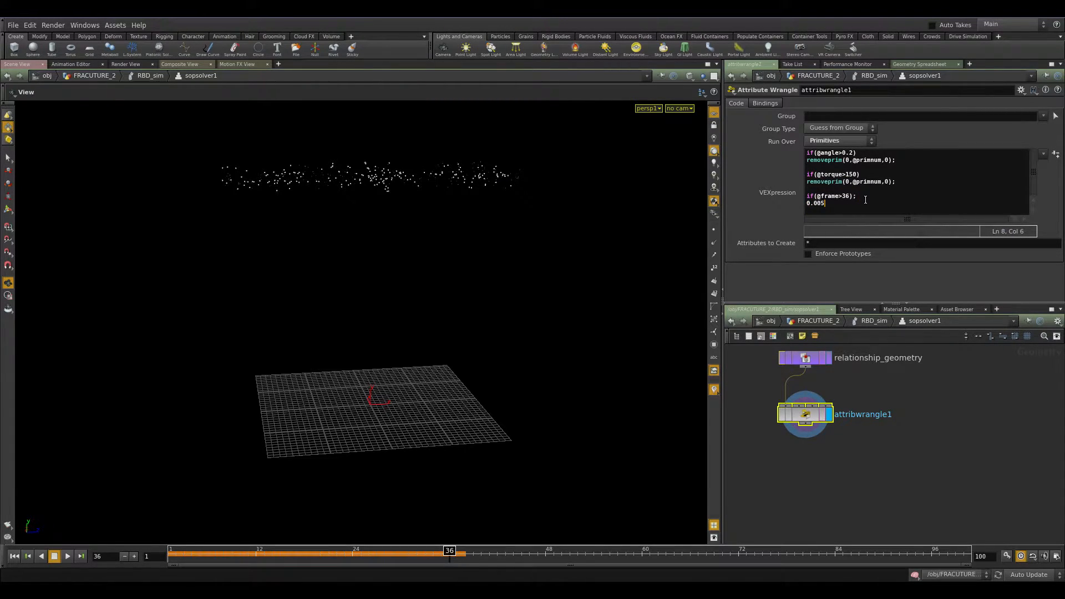
key(BackSpace)
key(BackSpace)
drag(900, 182, 807, 182)
key(ctrl+c)
click(858, 195)
key(Return)
key(ctrl+v)
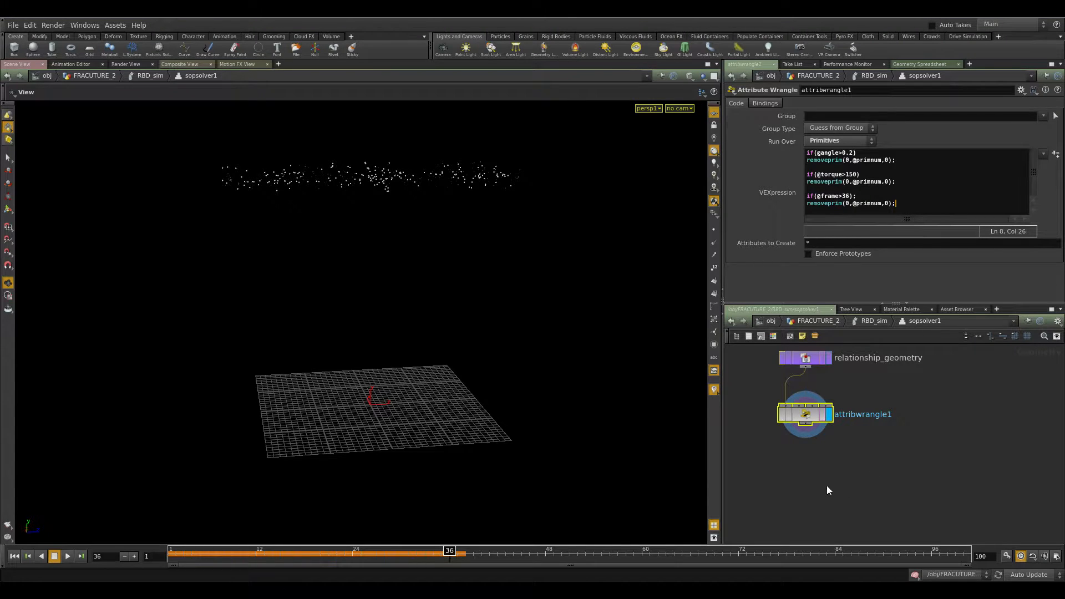
drag(896, 203, 797, 196)
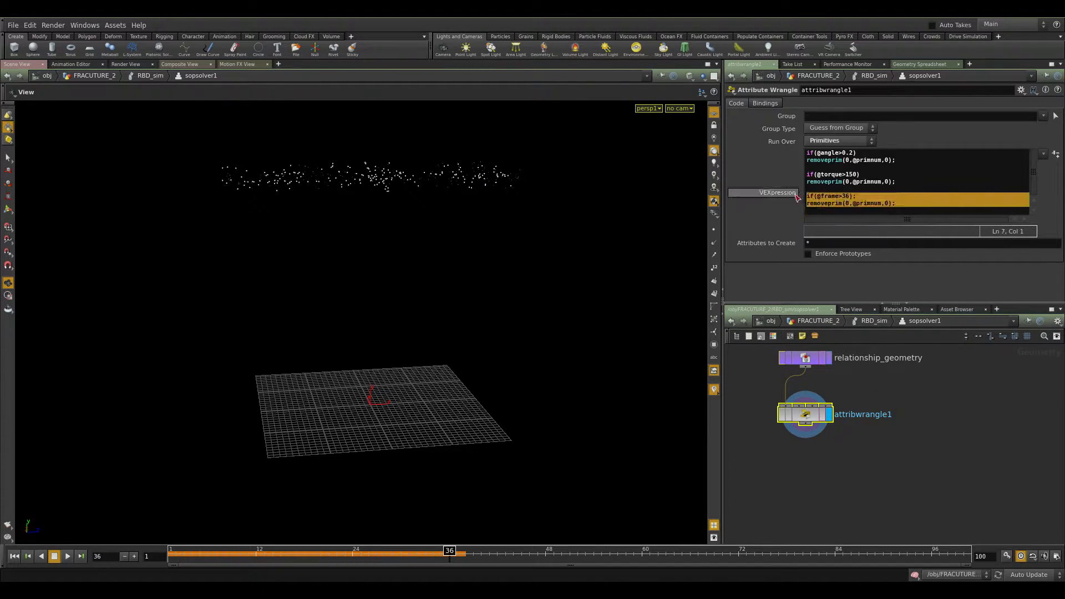
key(BackSpace)
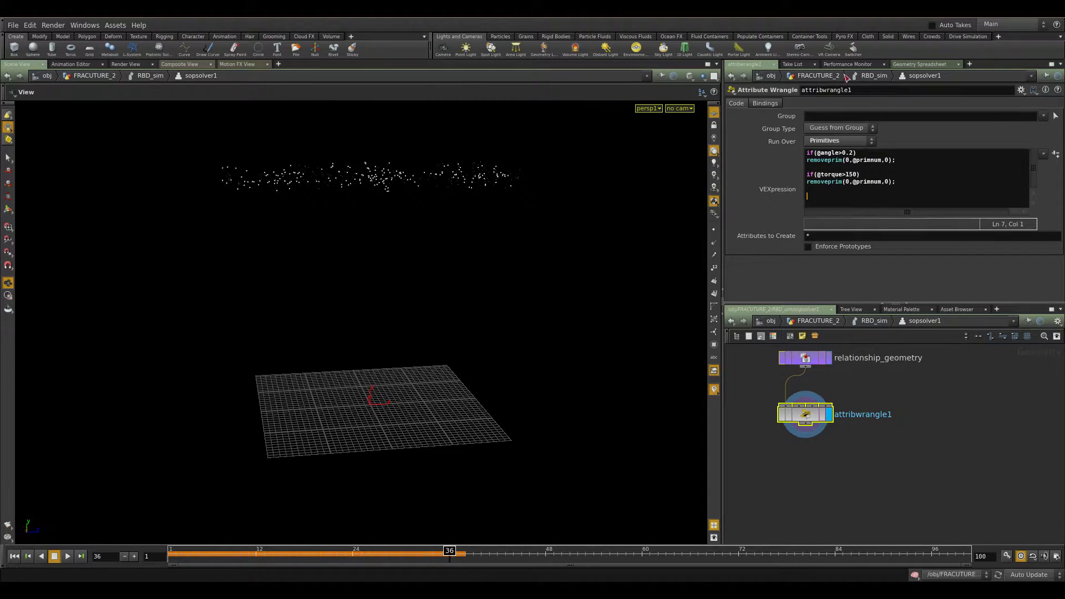
Return to the FRACUTURE_2 network and examine the RBD_sim and Fragments cache nodes.
click(910, 65)
click(875, 65)
click(927, 66)
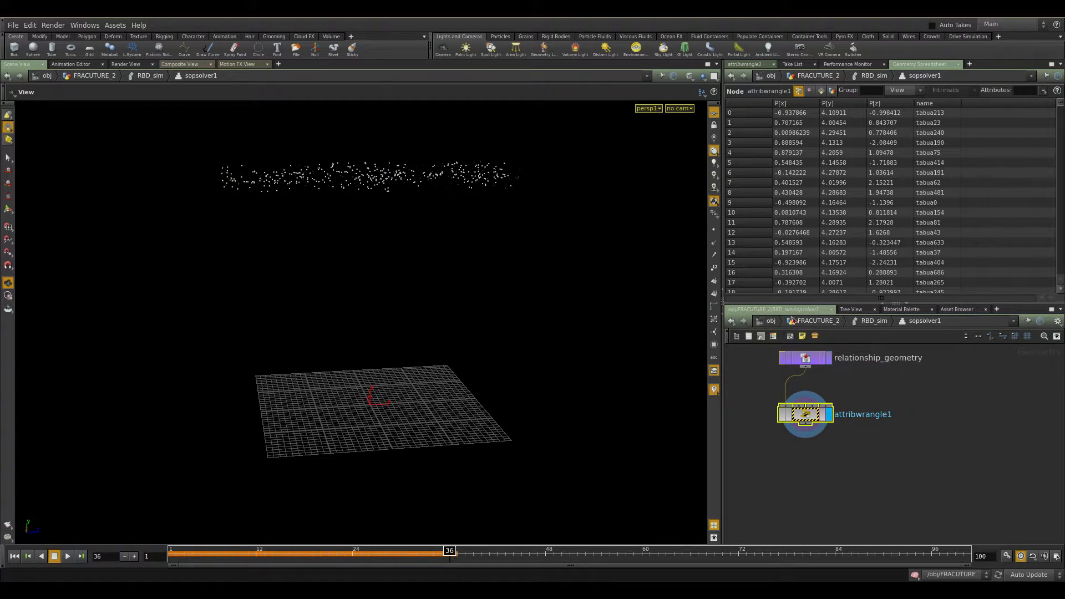
click(871, 320)
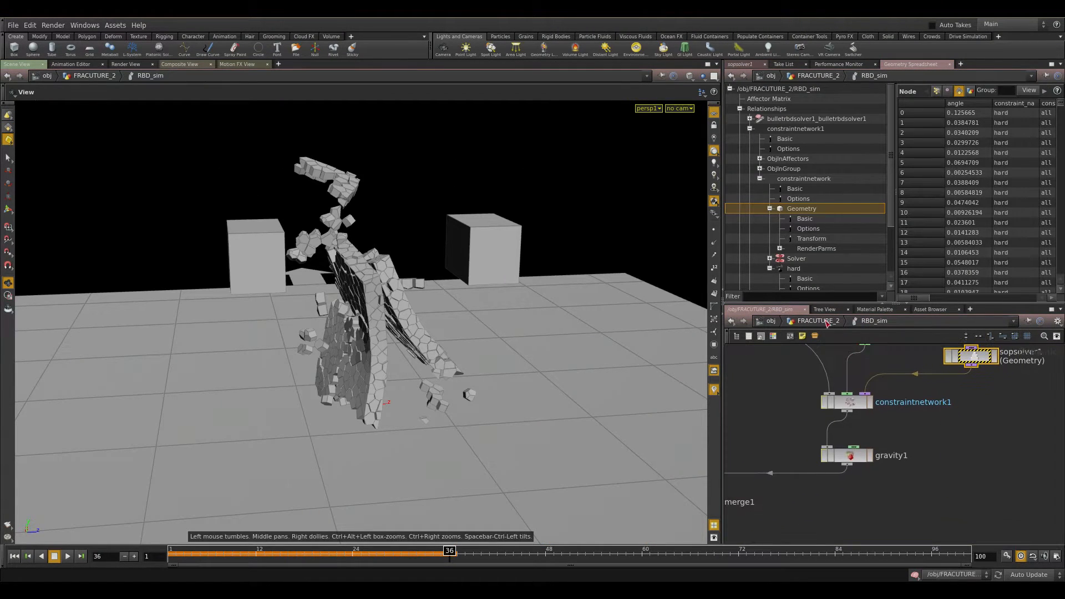
click(826, 323)
click(745, 65)
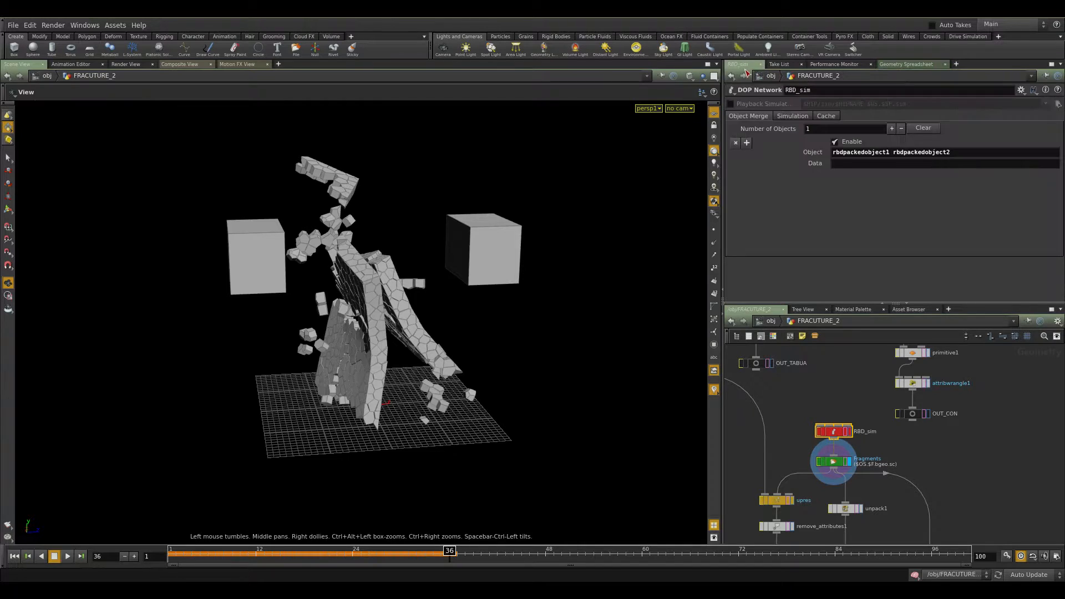
middle_drag(953, 513, 1015, 479)
scroll(1013, 470, up, 3)
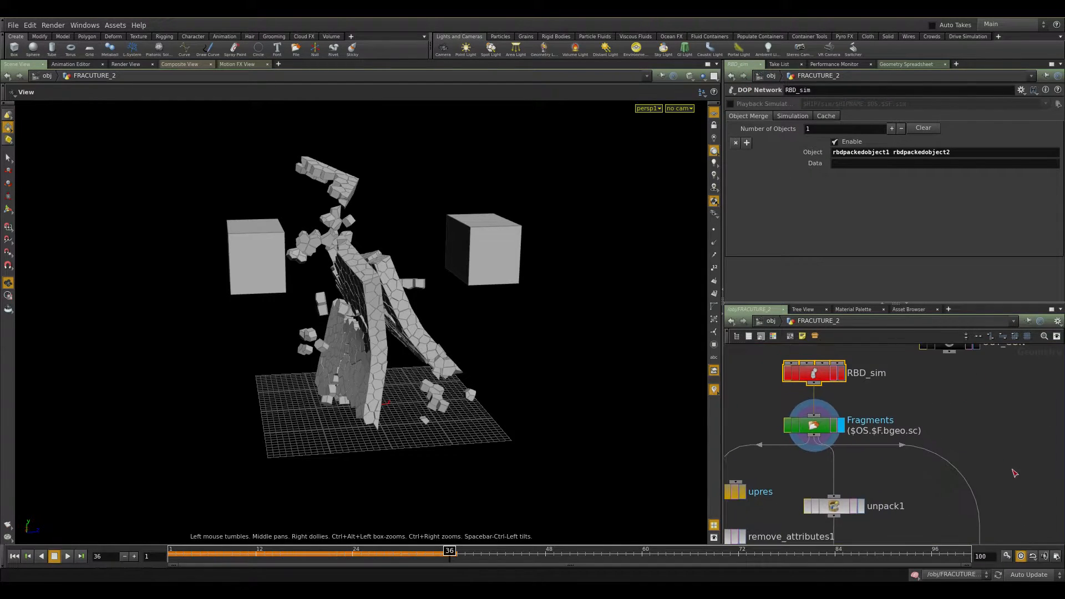
click(814, 426)
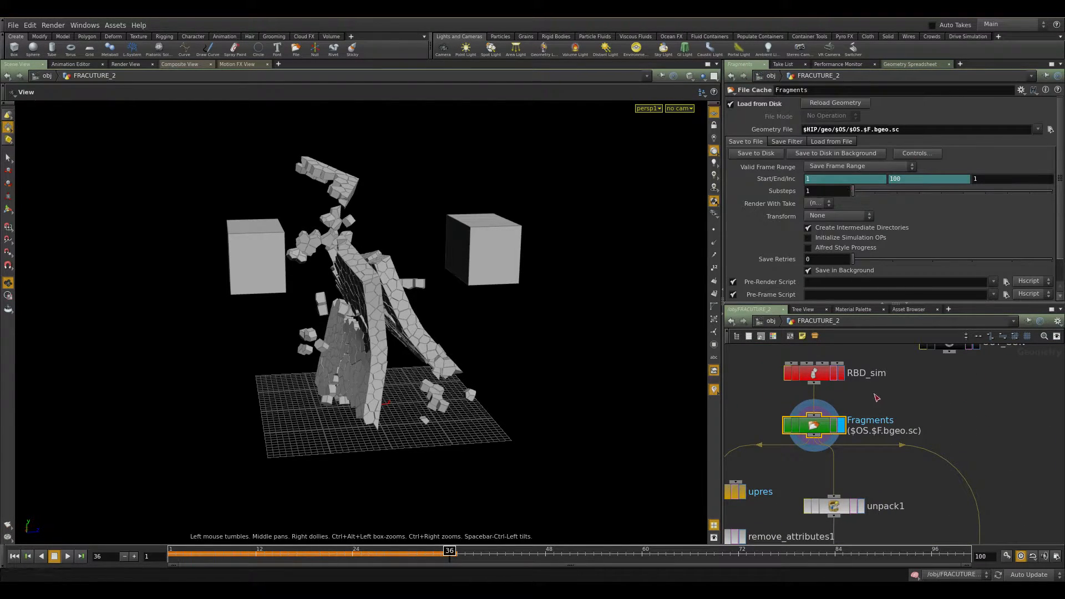
drag(868, 399, 769, 344)
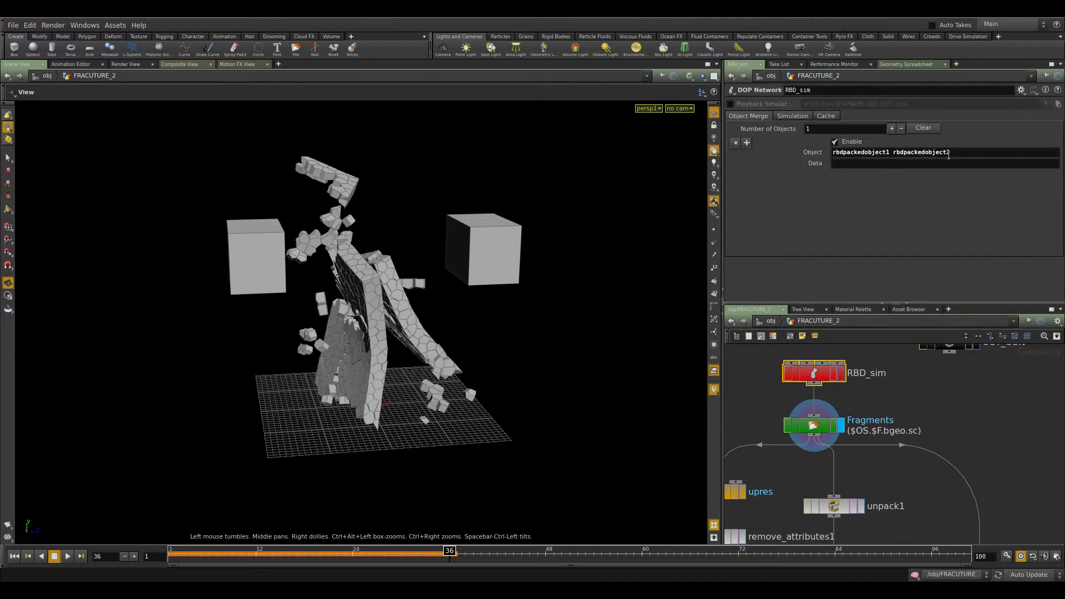
drag(833, 152, 945, 153)
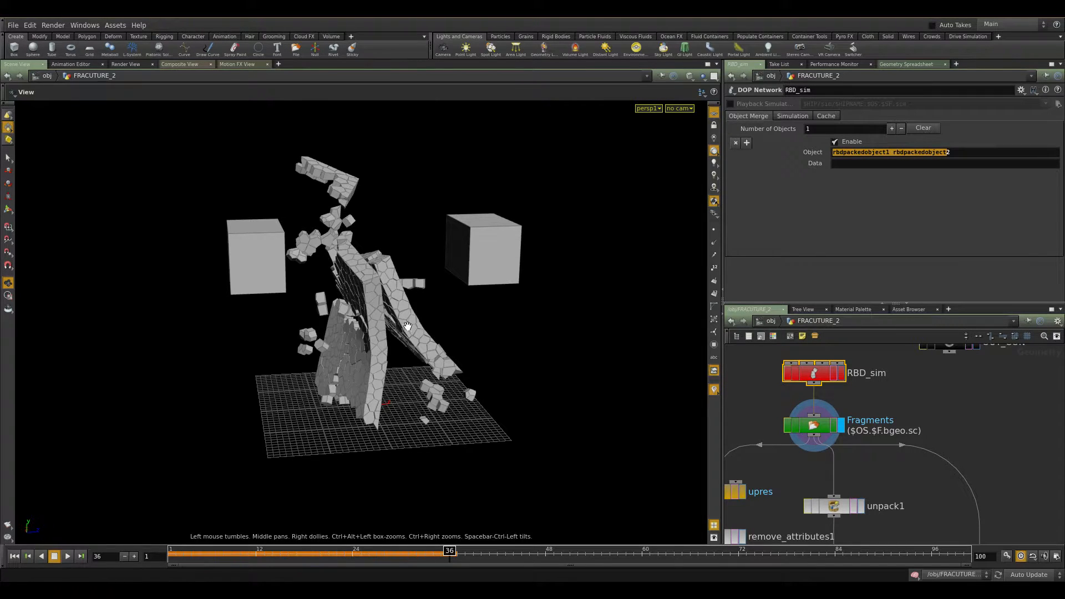
middle_drag(923, 412, 980, 398)
drag(980, 397, 804, 449)
middle_drag(836, 479, 881, 443)
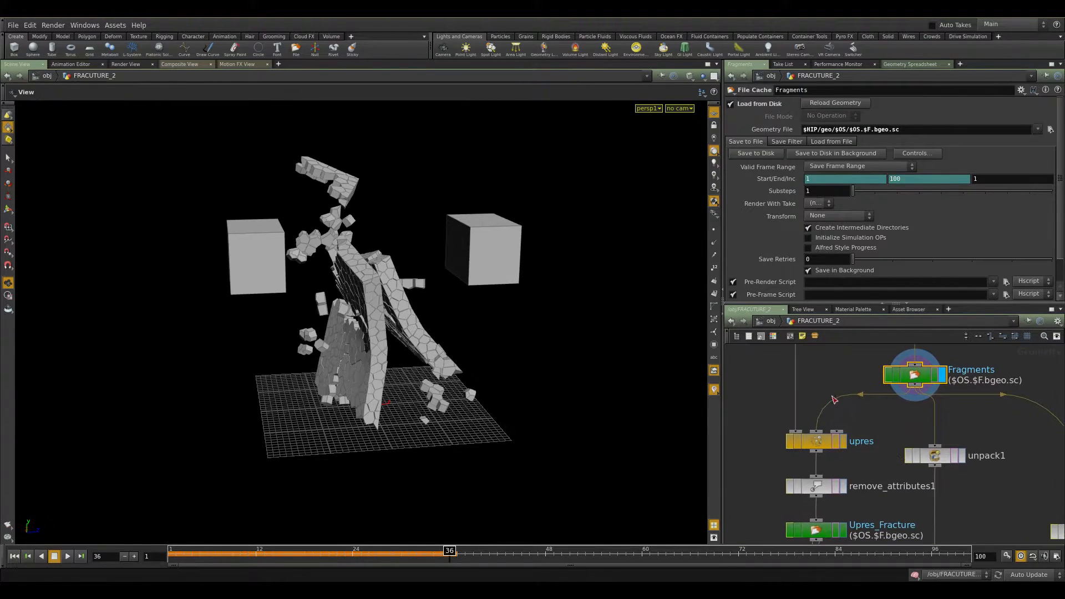
middle_drag(823, 381, 838, 453)
middle_drag(888, 501, 883, 416)
Display the Upres_Fracture cache and compare it with the Fragments cache in the viewport.
click(841, 499)
click(854, 499)
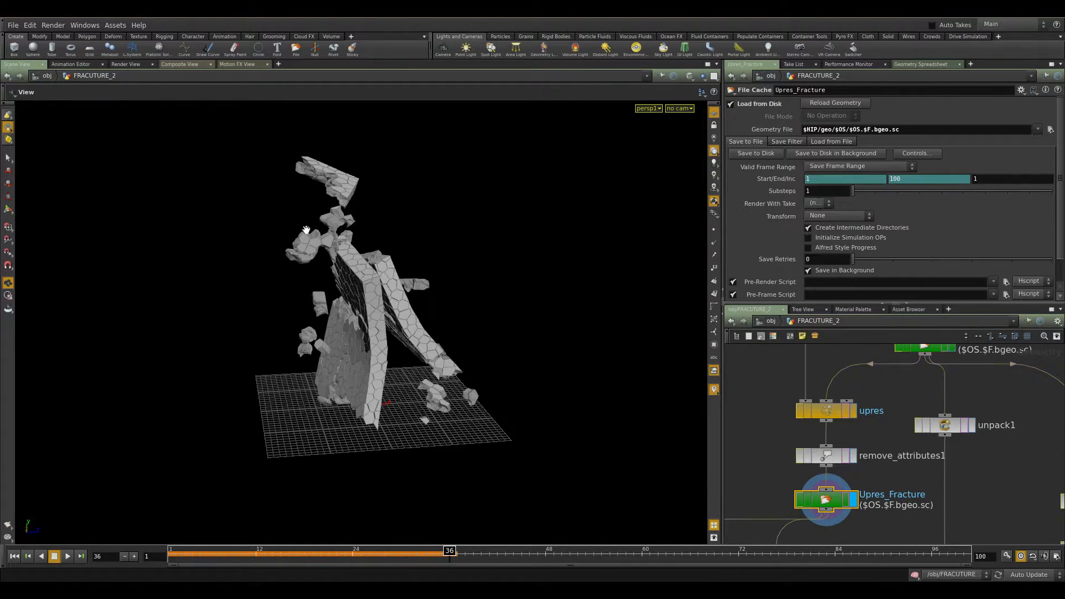
right_drag(307, 231, 594, 304)
drag(592, 225, 785, 454)
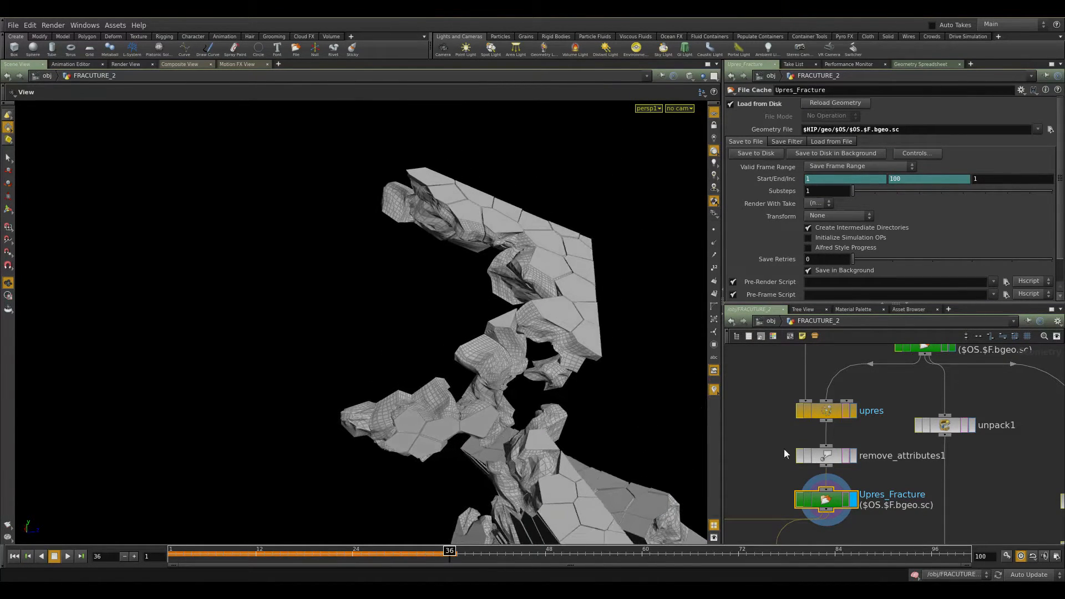
click(952, 349)
click(853, 501)
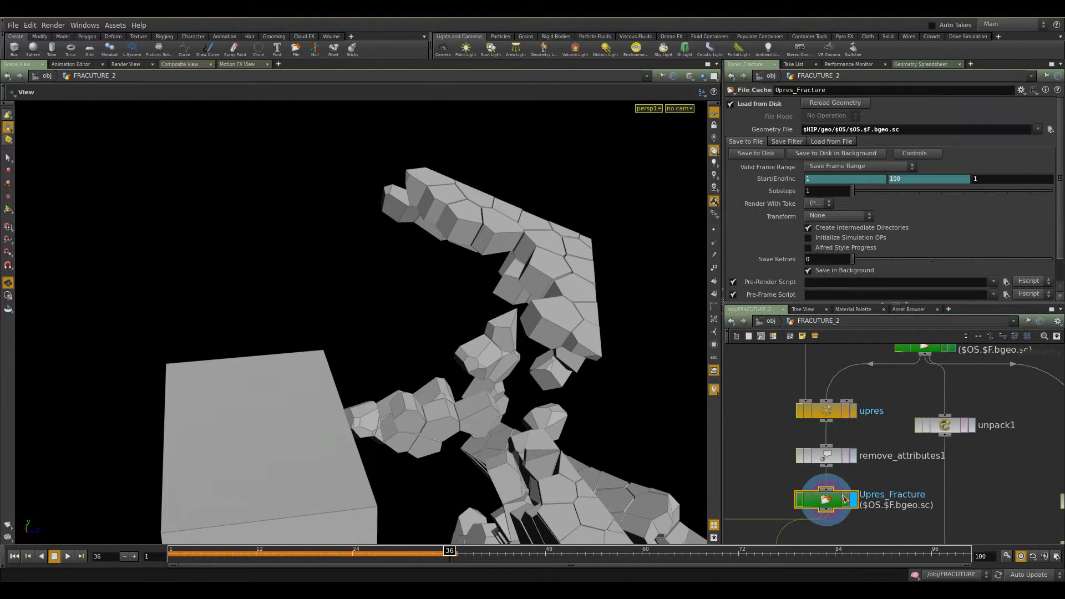
Display voronoifracture2 and open its Interior Detail parameters.
scroll(792, 383, down, 2)
middle_drag(1004, 397, 805, 402)
middle_drag(938, 366, 945, 541)
scroll(943, 500, down, 3)
middle_drag(901, 414, 851, 453)
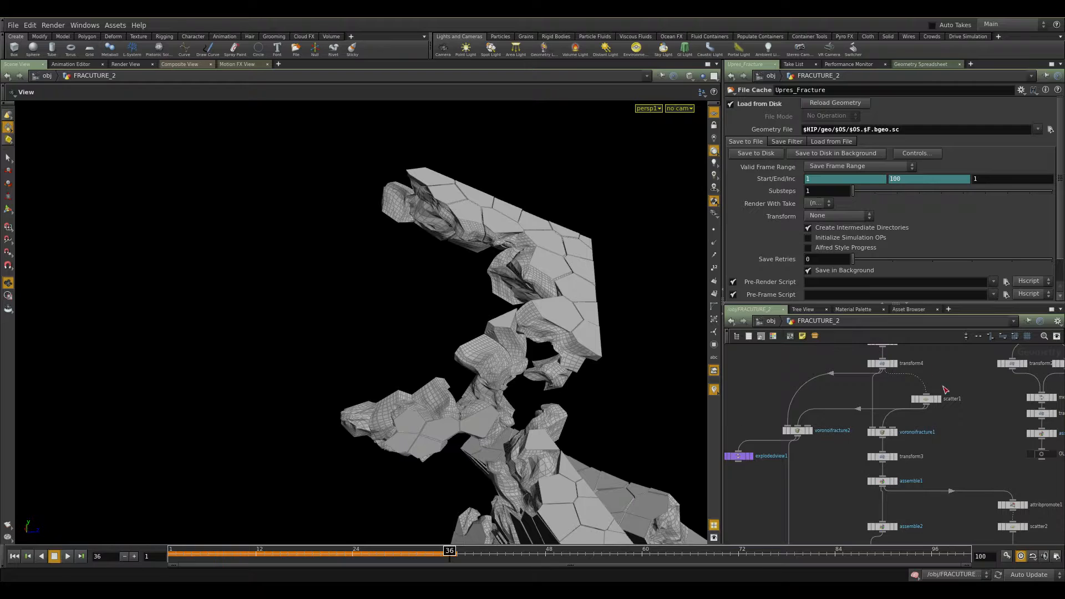
click(808, 431)
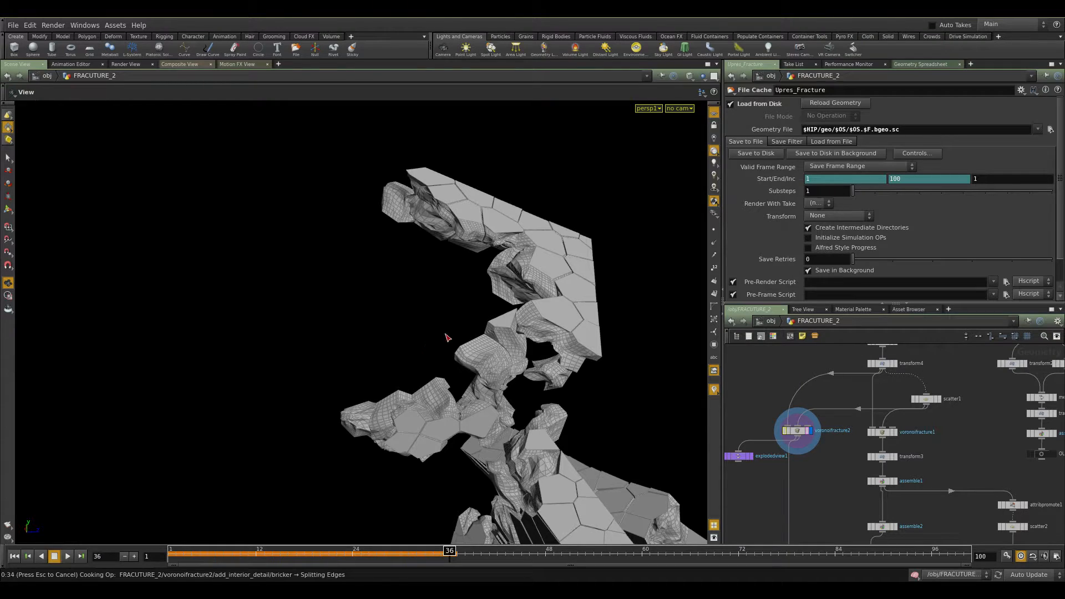
key(Escape)
click(797, 430)
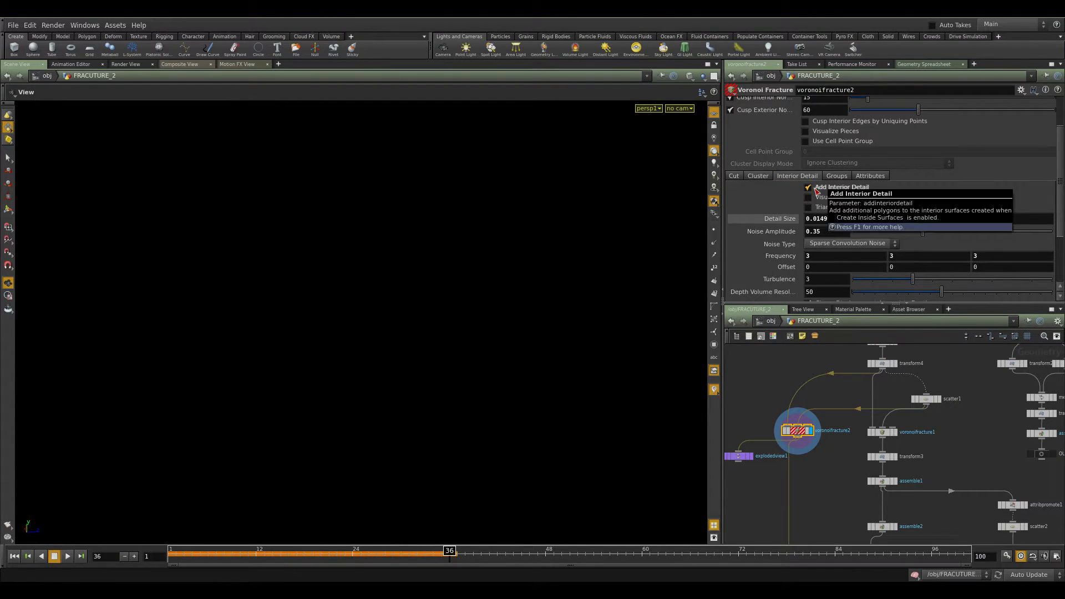
Set voronoifracture2's interior Detail Size to 0.03 and display the explodedview1 result.
scroll(757, 269, down, 2)
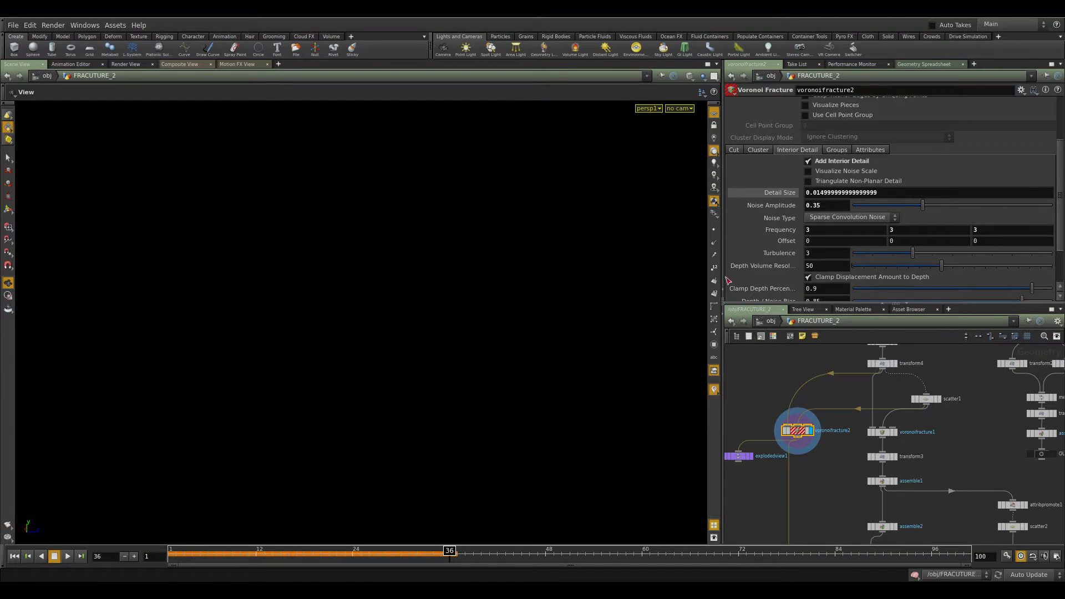
middle_drag(828, 457, 877, 394)
scroll(795, 399, up, 2)
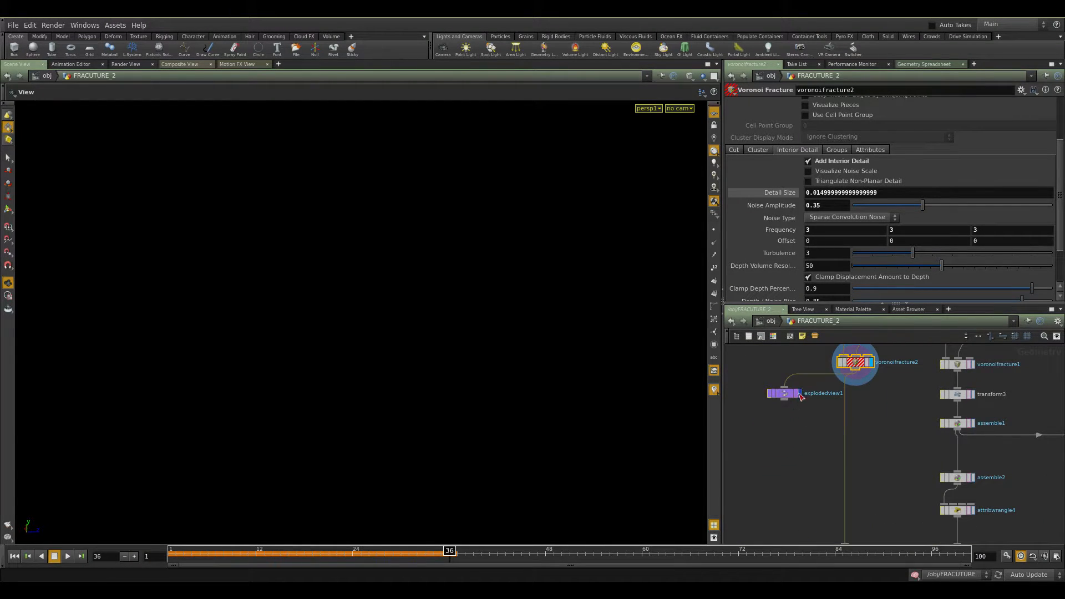
click(799, 394)
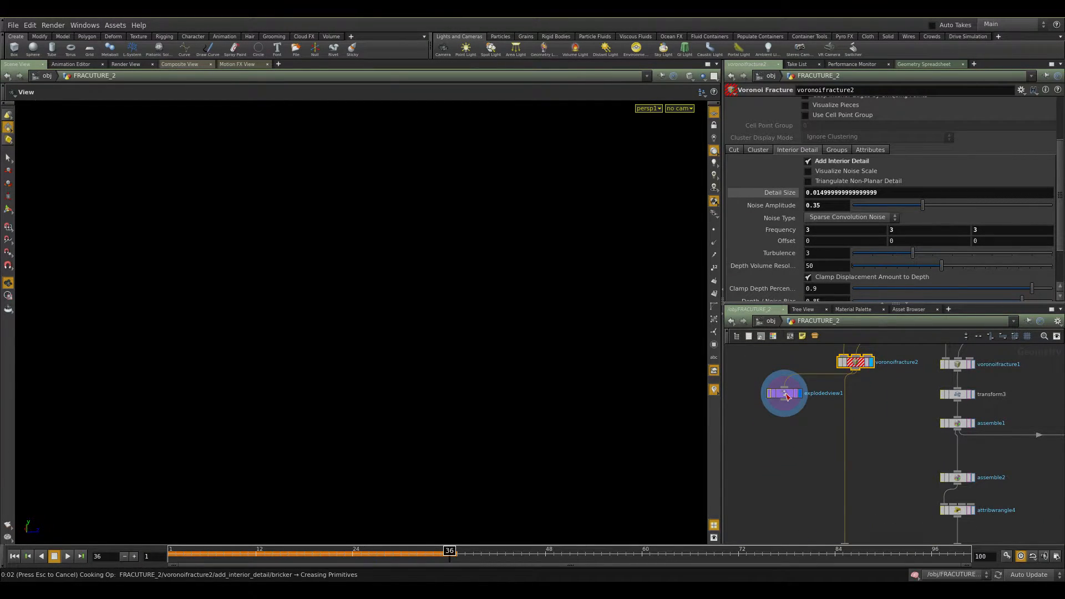
drag(876, 192, 692, 195)
text(0.03)
key(Return)
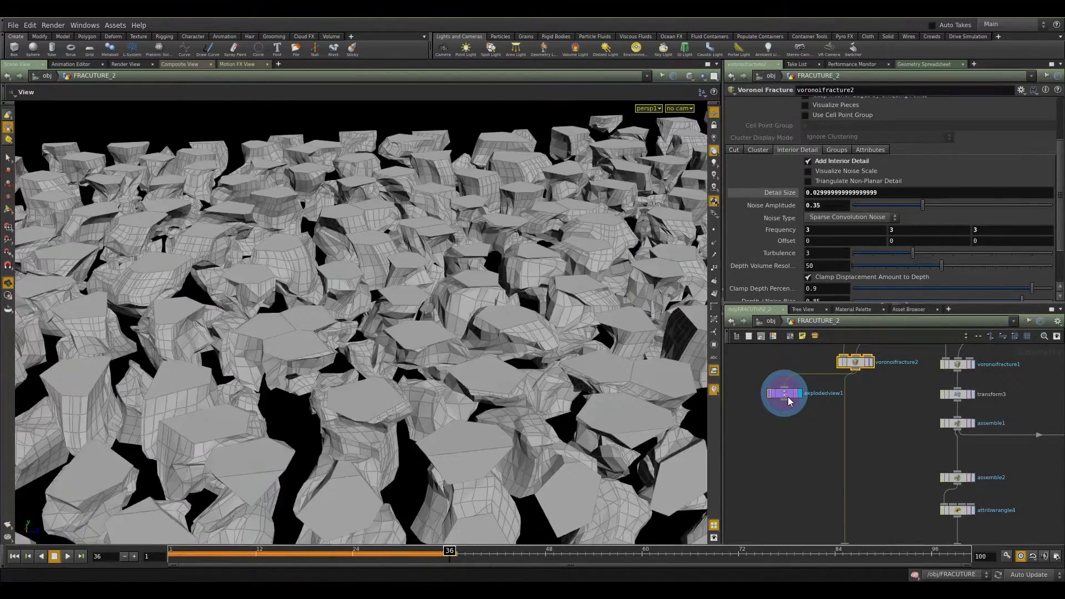
click(788, 395)
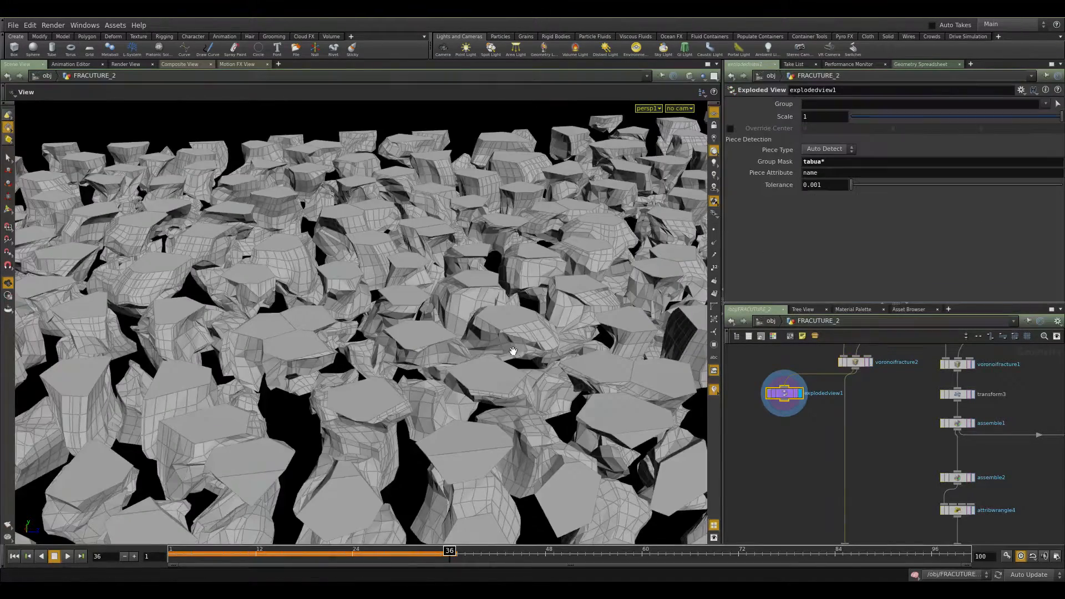
Preview explodedview1 with a reduced Scale, then set the Scale back to 1.
right_drag(518, 353, 355, 327)
drag(338, 322, 328, 375)
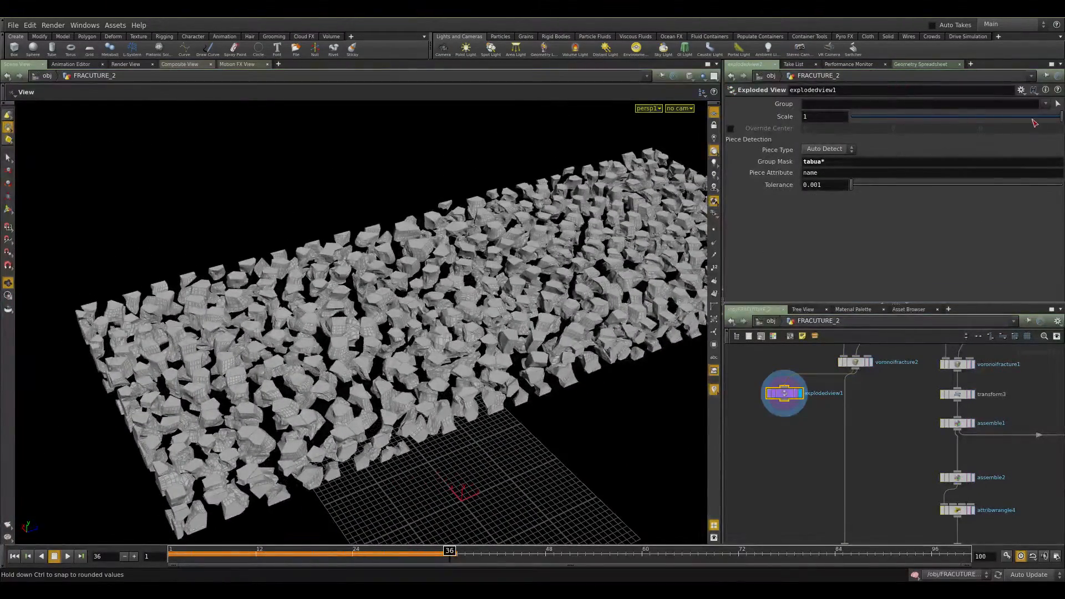
drag(996, 116, 971, 118)
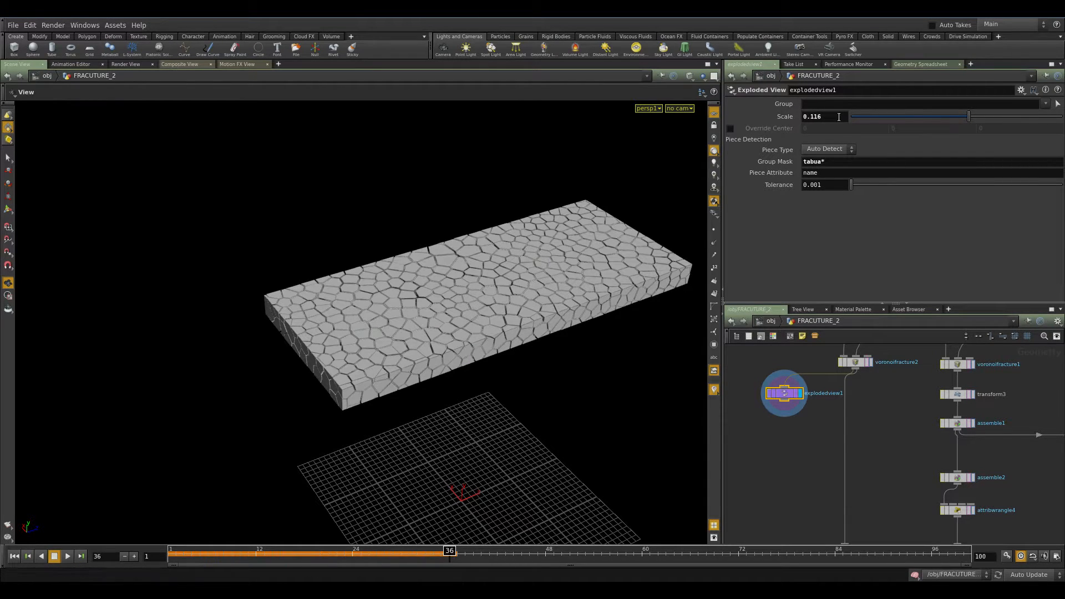
drag(835, 117, 754, 117)
click(830, 113)
double_click(829, 114)
text(1)
key(Return)
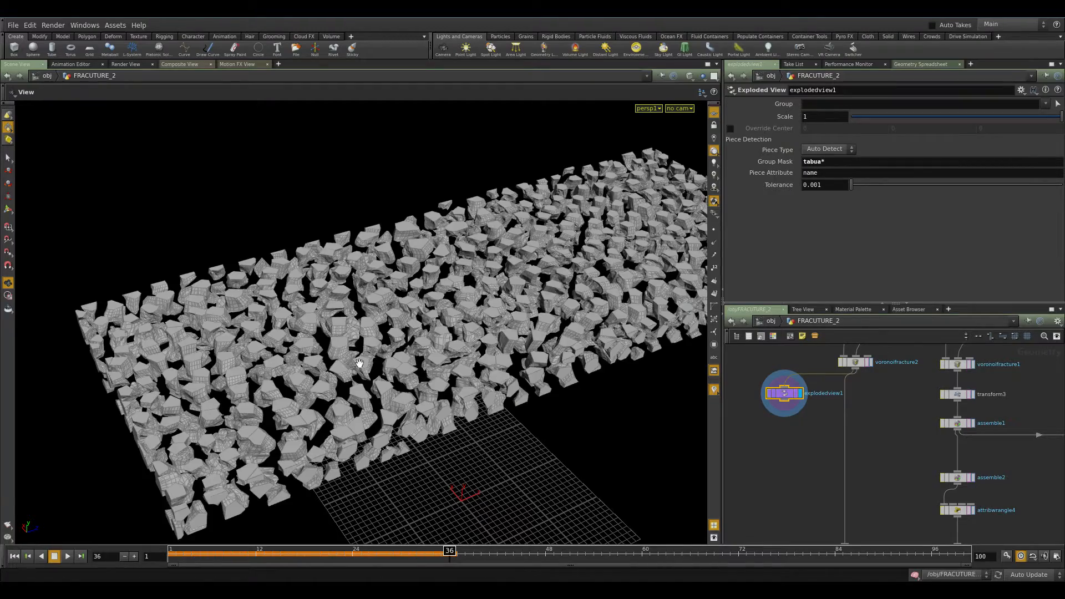
scroll(444, 271, up, 6)
drag(523, 314, 435, 345)
middle_drag(908, 518, 813, 334)
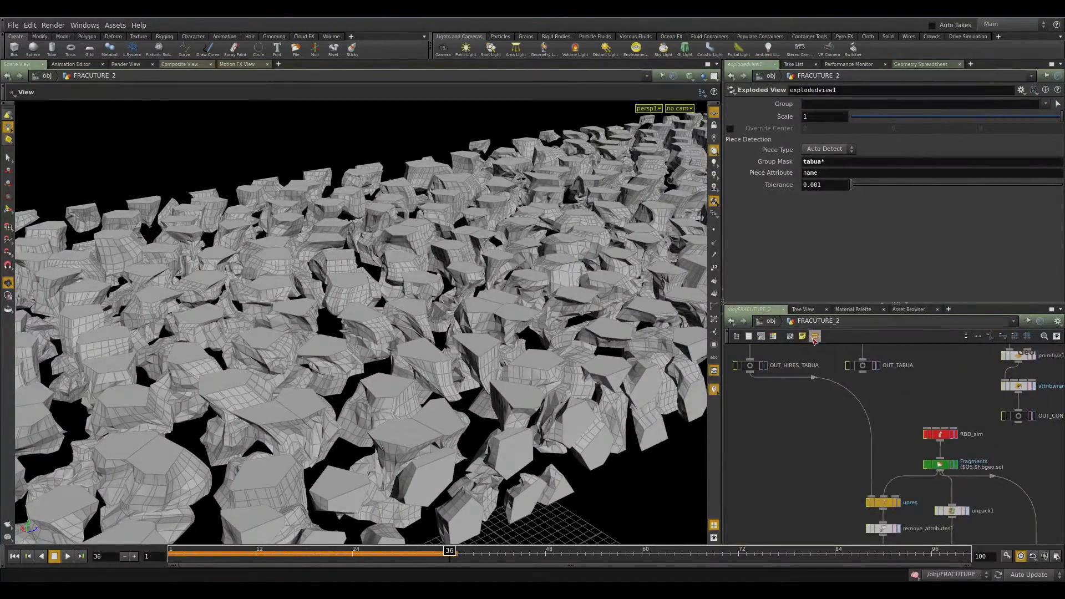
click(789, 364)
scroll(818, 424, down, 2)
middle_drag(801, 428, 825, 450)
middle_drag(851, 491, 852, 441)
scroll(768, 410, up, 3)
click(816, 427)
key(Tab)
text(trans)
key(Down)
key(Down)
key(Down)
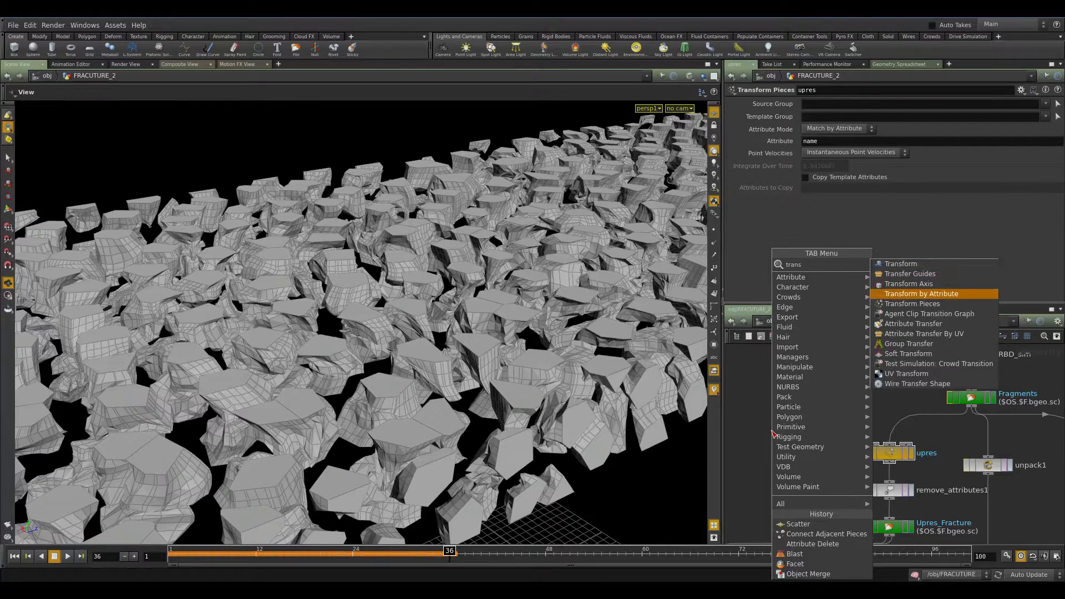
key(Return)
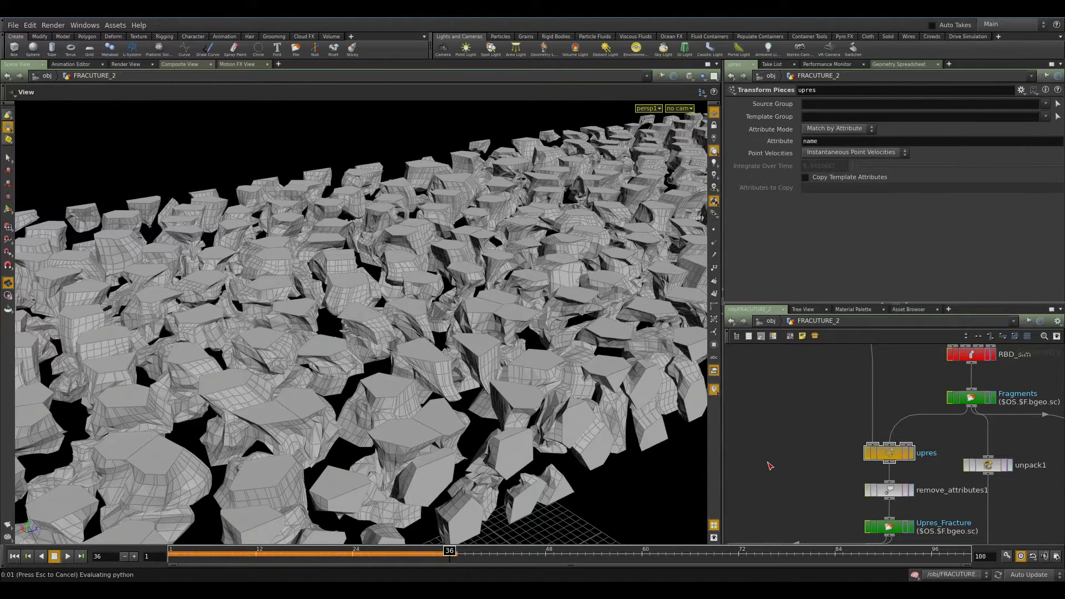
click(770, 462)
middle_drag(797, 416, 852, 420)
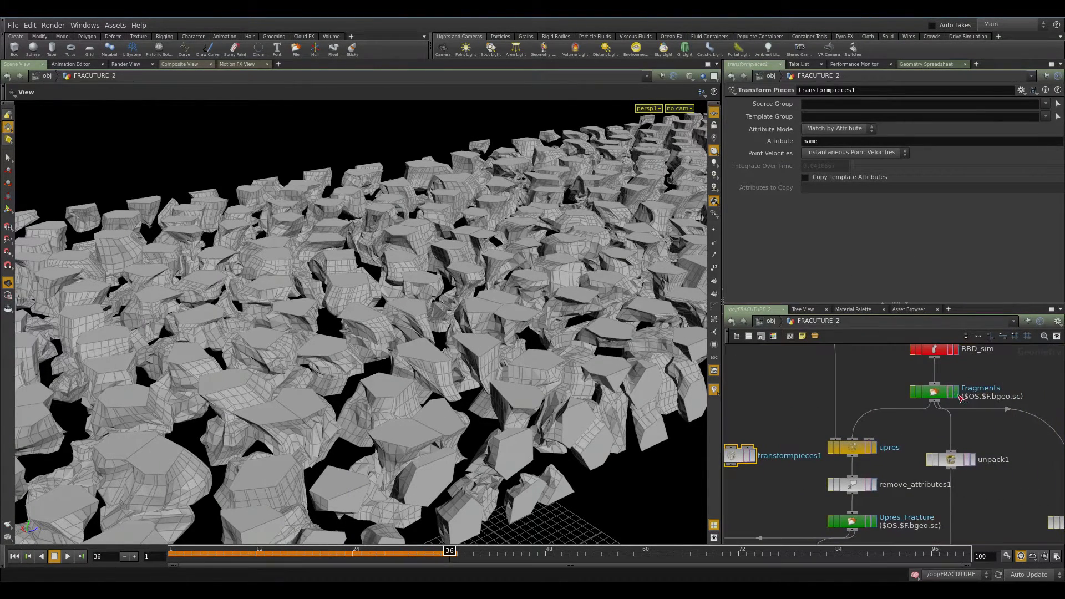
Display the Fragments cache and delete the added Transform Pieces node.
click(957, 393)
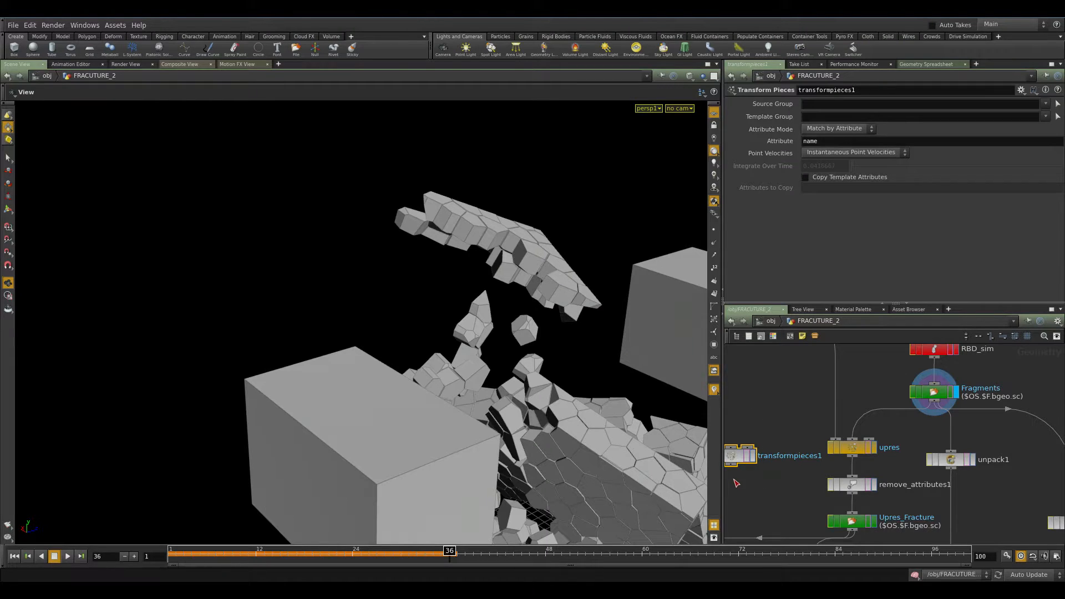
key(Delete)
Open voronoifracture2's Attributes parameters to check its name prefix.
middle_drag(772, 399, 833, 533)
middle_drag(793, 445, 820, 563)
middle_drag(807, 383, 804, 532)
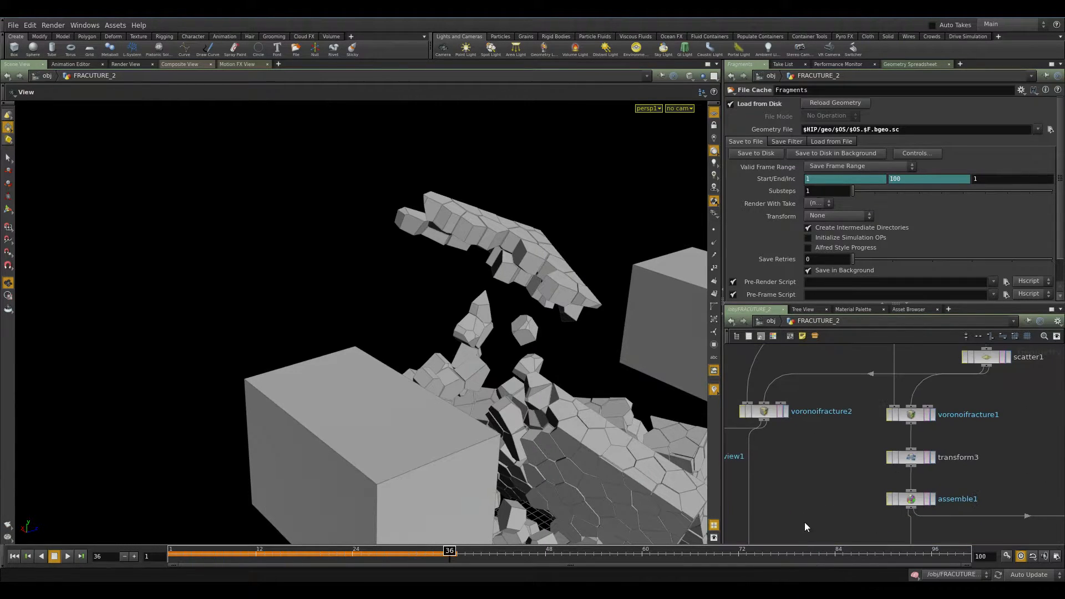
click(763, 411)
click(870, 150)
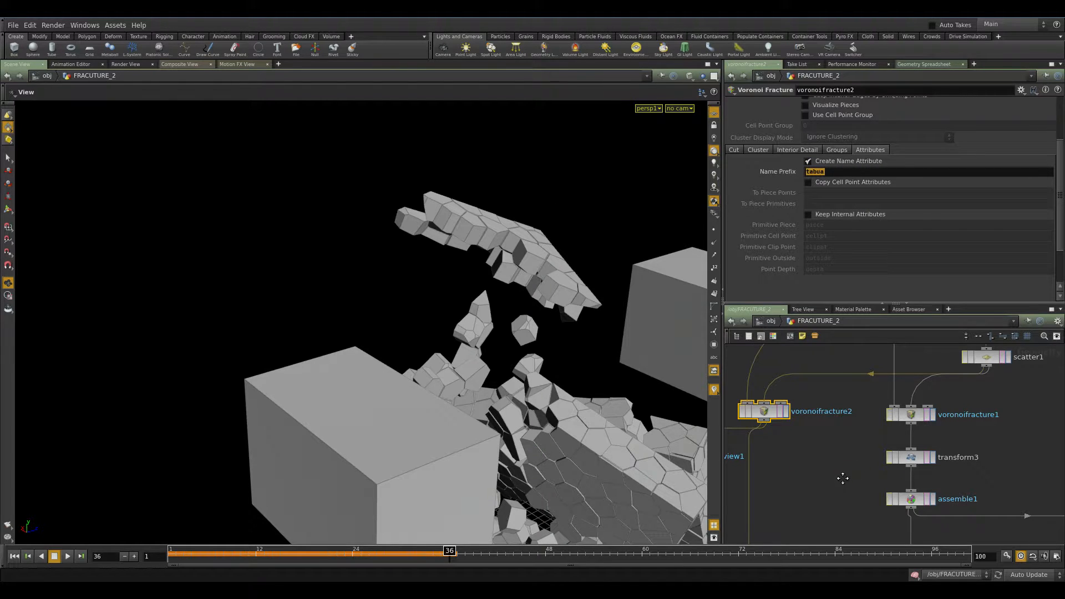
Select assemble1 and examine its Output Prefix and name attribute settings.
middle_drag(846, 481, 795, 347)
click(862, 366)
drag(824, 128, 745, 137)
click(785, 417)
middle_drag(785, 423, 762, 268)
middle_drag(849, 447, 818, 327)
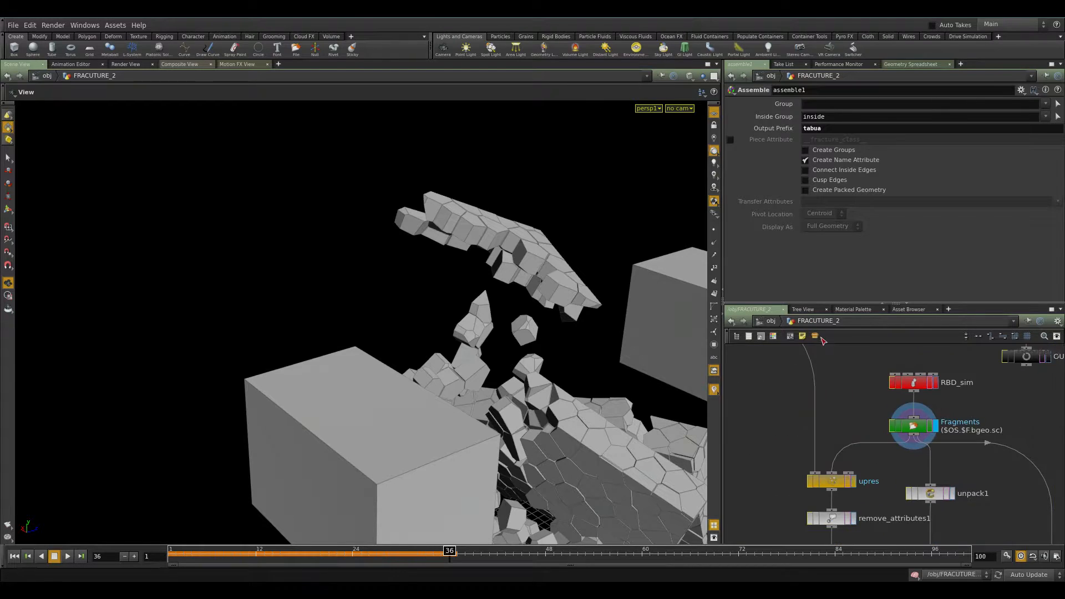
Display remove_attributes1 below upres and view the upres node's info.
middle_drag(832, 482, 832, 396)
click(838, 395)
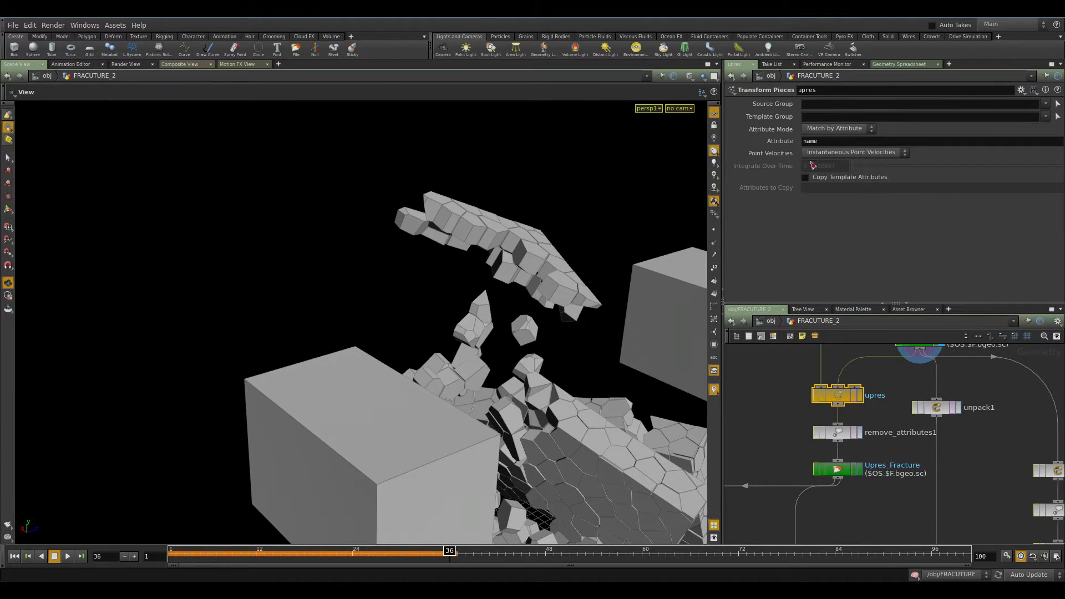
click(859, 432)
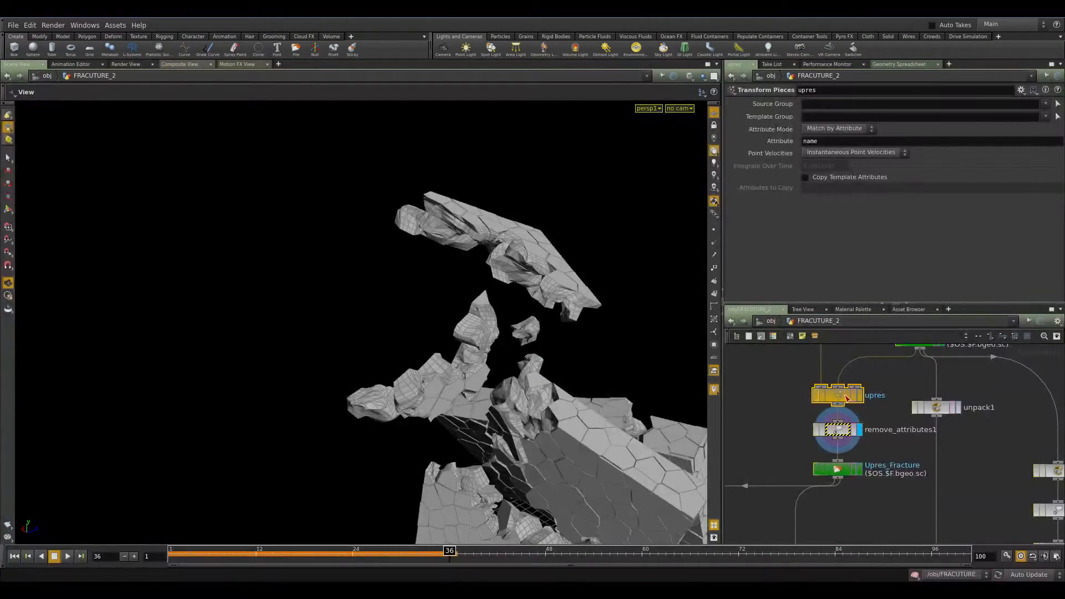
middle_click(845, 396)
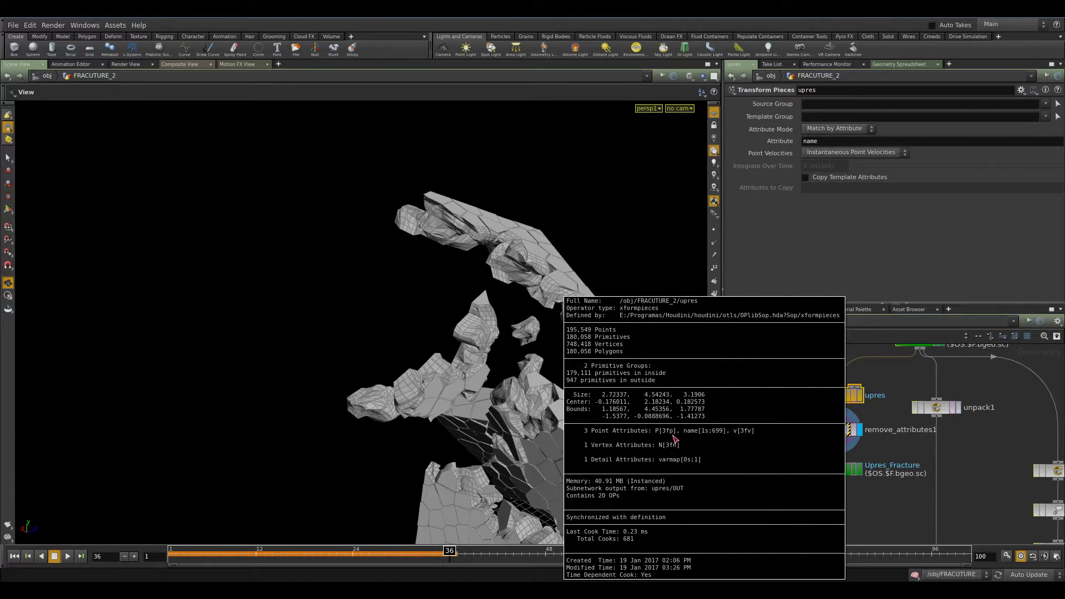
Display the Upres_Fracture cache, frame it, go to frame 50 and view its node info.
click(859, 470)
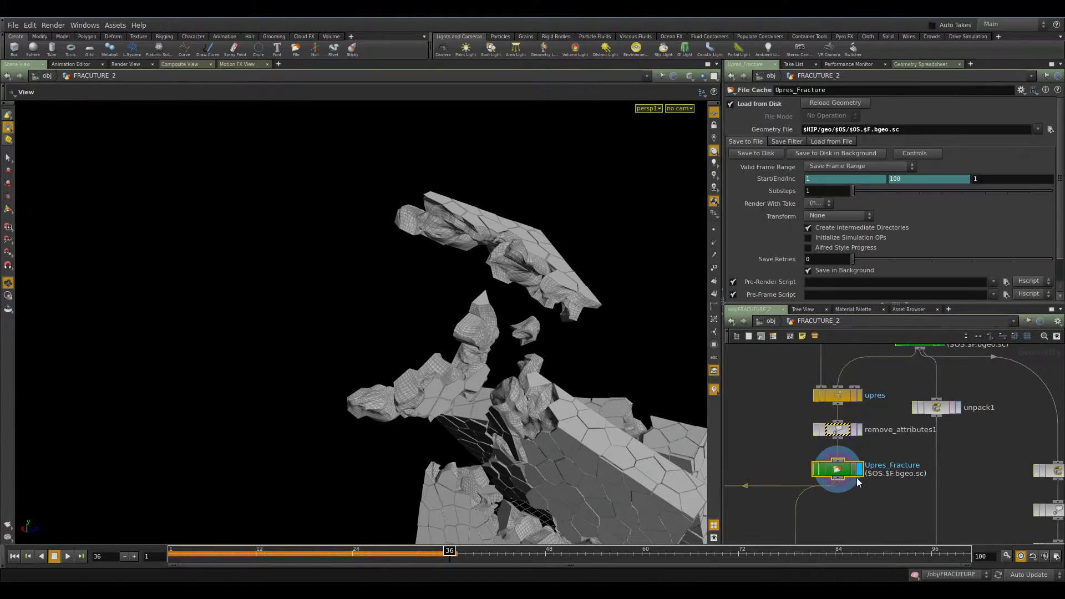
key(space+g)
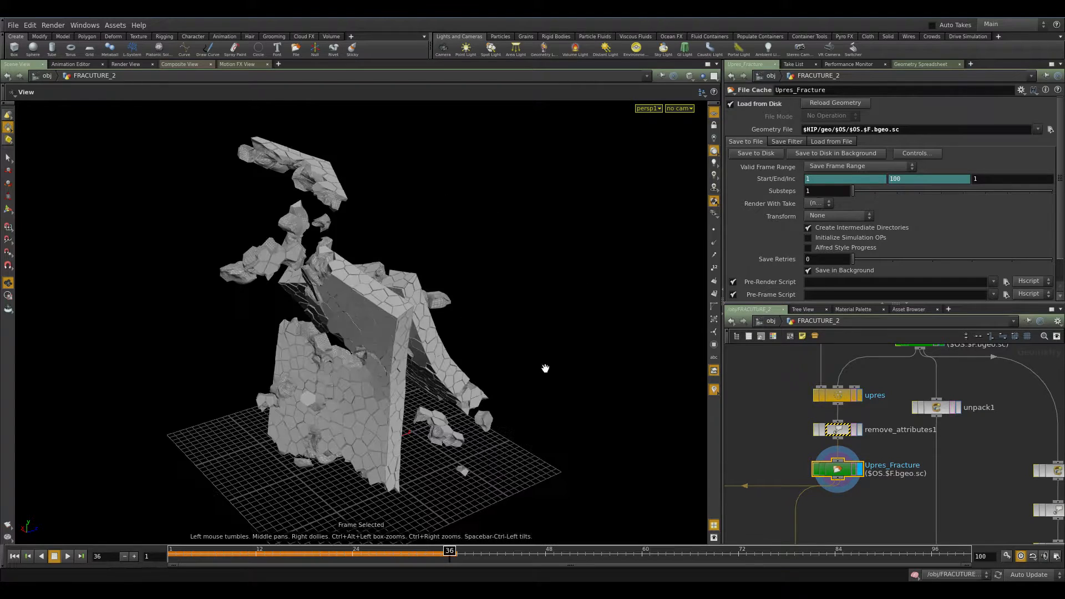
drag(449, 554, 248, 553)
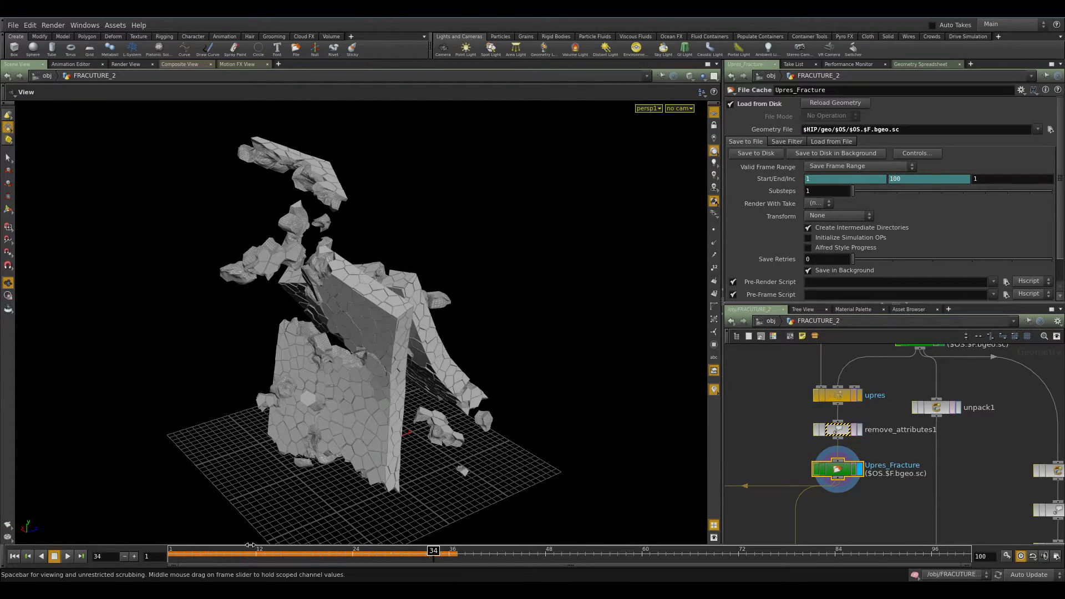
click(561, 554)
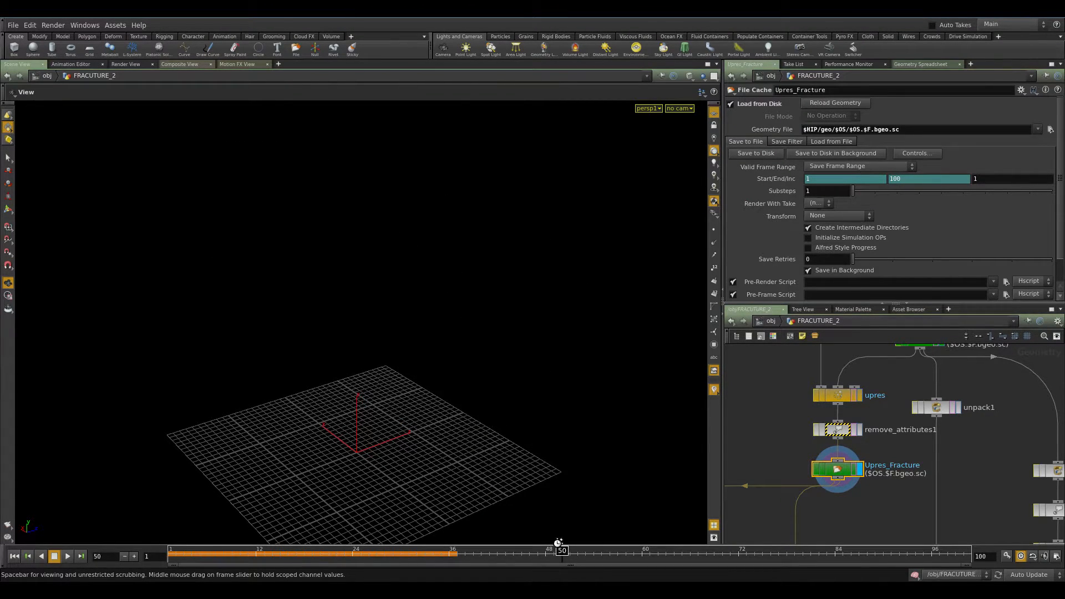
middle_click(840, 471)
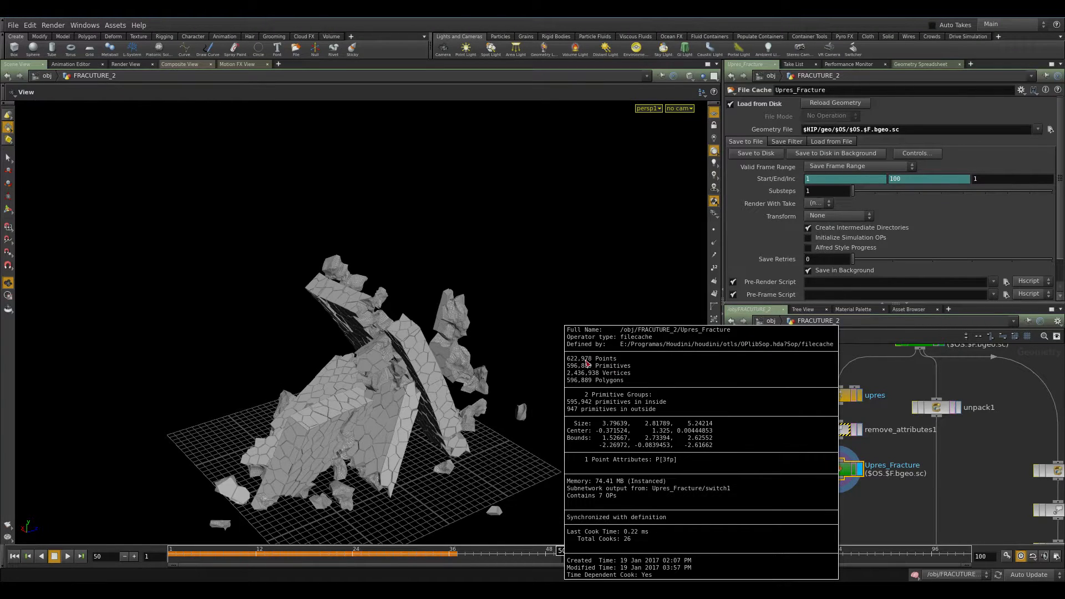
Examine the facet1 and material1 node parameters in the network.
middle_drag(803, 464, 836, 386)
scroll(860, 452, down, 4)
middle_drag(791, 443, 718, 370)
scroll(804, 502, up, 4)
middle_drag(804, 501, 823, 409)
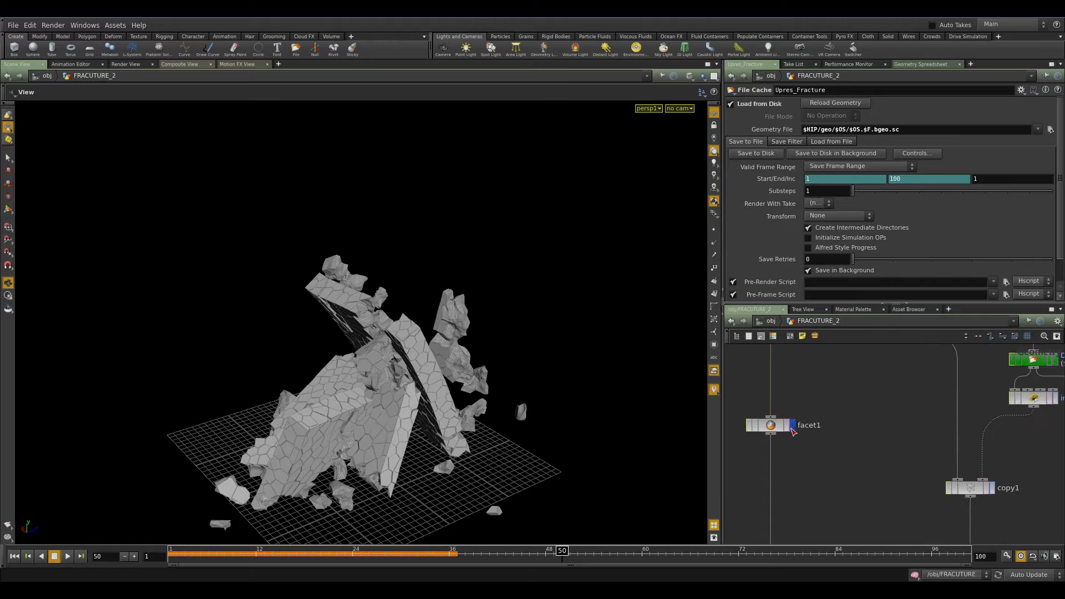
mouse_move(775, 433)
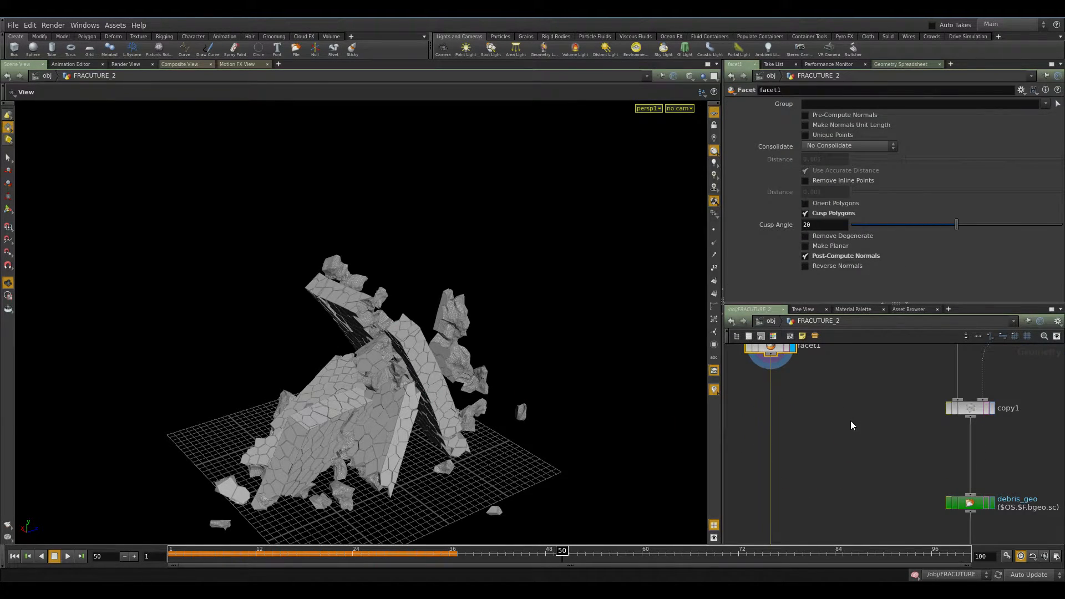
middle_drag(835, 541, 840, 389)
click(781, 472)
middle_drag(825, 536, 834, 368)
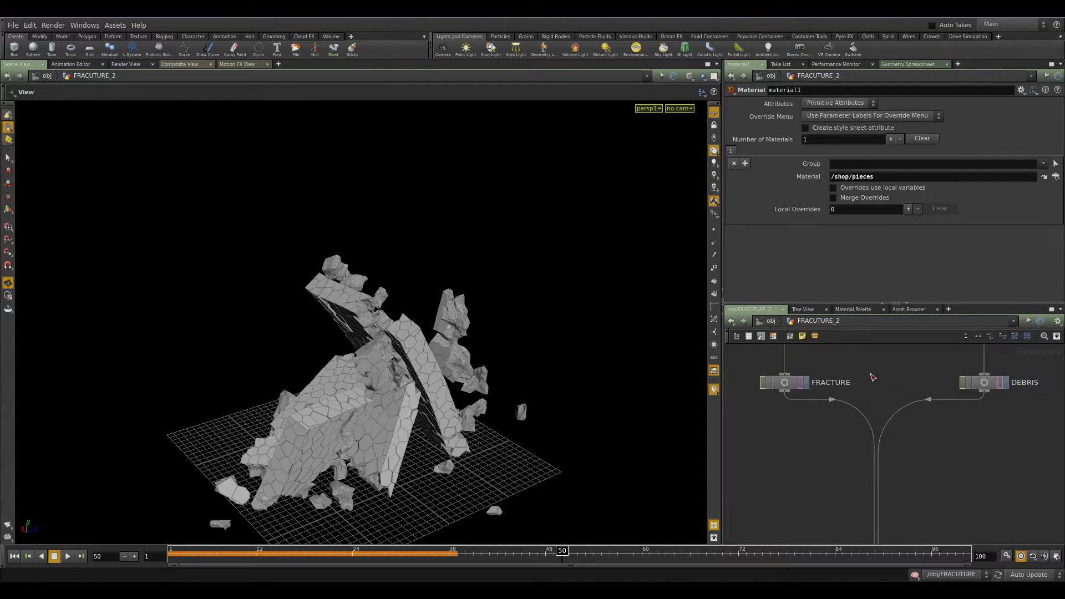
Examine the FRACTURE and DEBRIS outputs, OUT_RENDER and the debris branch of the network.
click(783, 383)
middle_drag(815, 516, 802, 355)
drag(948, 438, 858, 469)
drag(980, 519, 873, 489)
middle_drag(948, 370, 944, 498)
scroll(947, 449, down, 3)
middle_drag(918, 402, 857, 549)
middle_drag(968, 394, 845, 491)
middle_drag(837, 428, 866, 539)
middle_drag(890, 424, 901, 505)
mouse_move(921, 384)
middle_down()
mouse_move(965, 467)
mouse_move(913, 371)
middle_up()
scroll(922, 454, up, 3)
scroll(911, 372, down, 1)
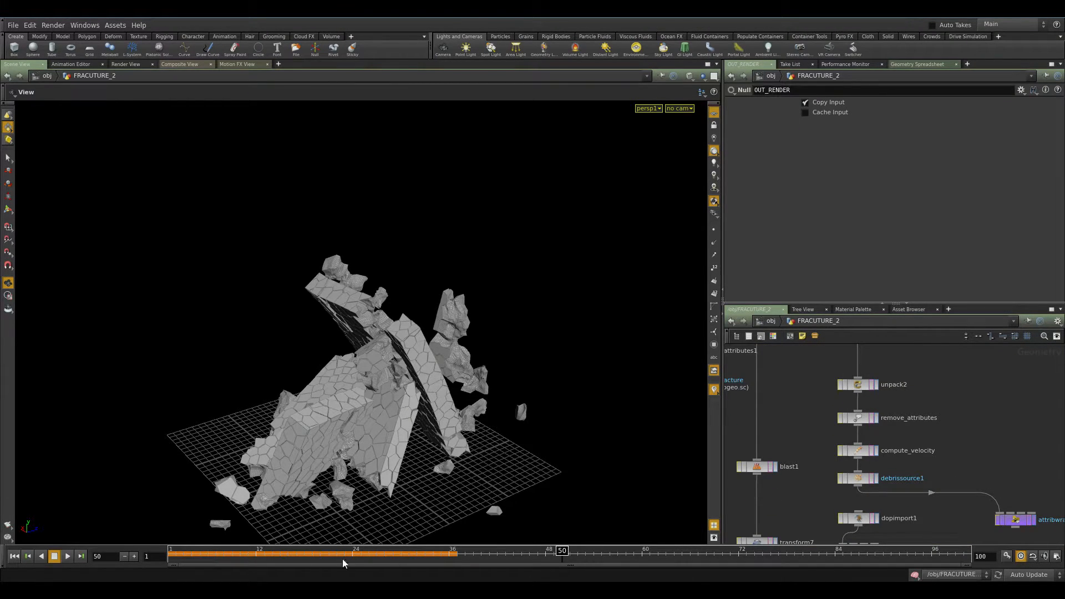
Switch to the video player, play the wall.mov render, and close it.
key(alt+Tab)
double_click(542, 454)
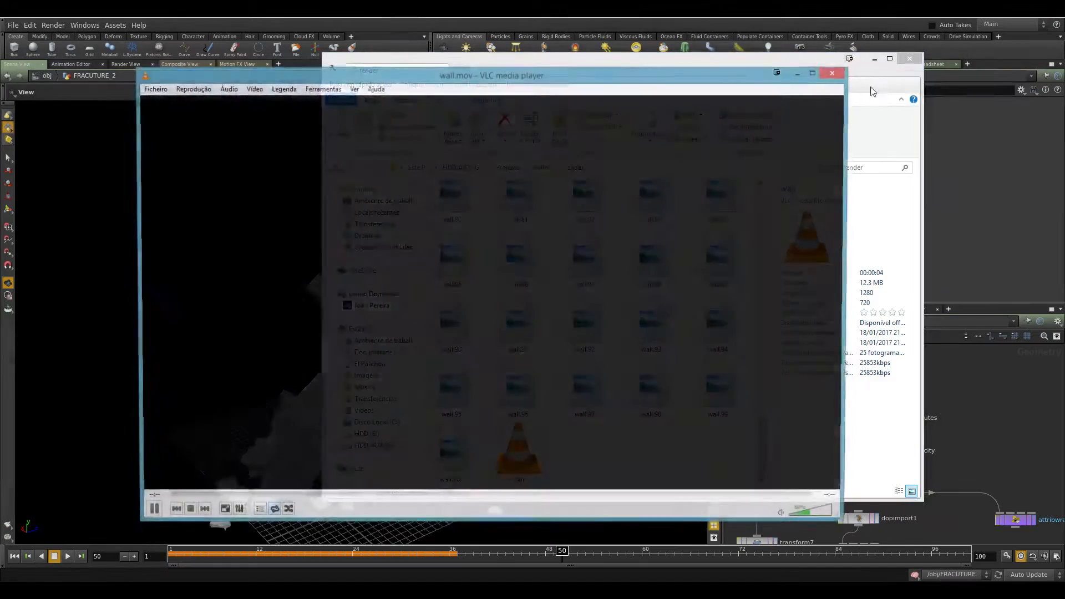
click(442, 362)
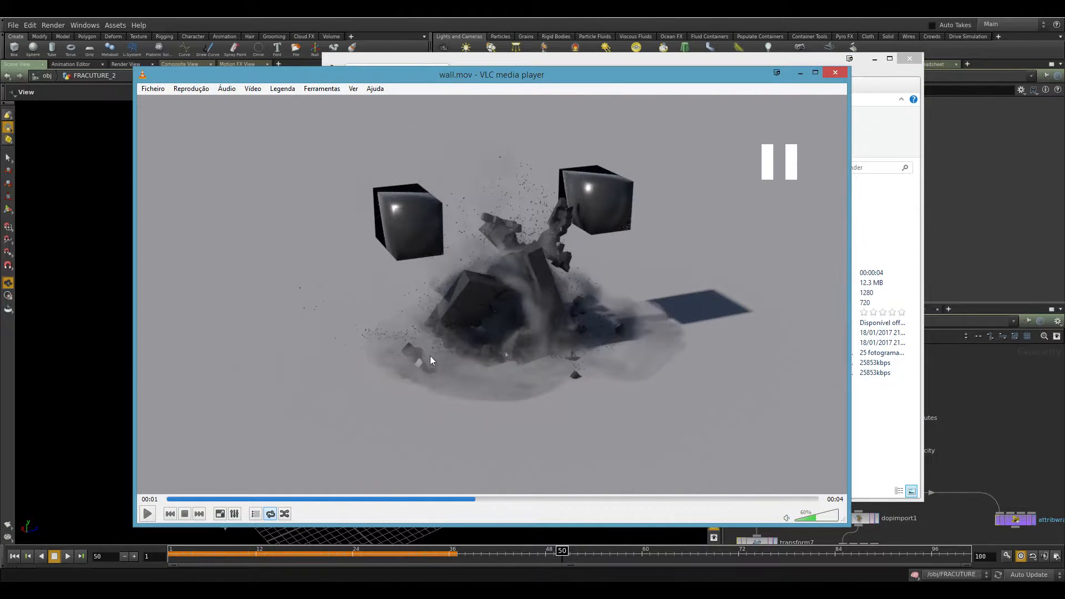
click(512, 208)
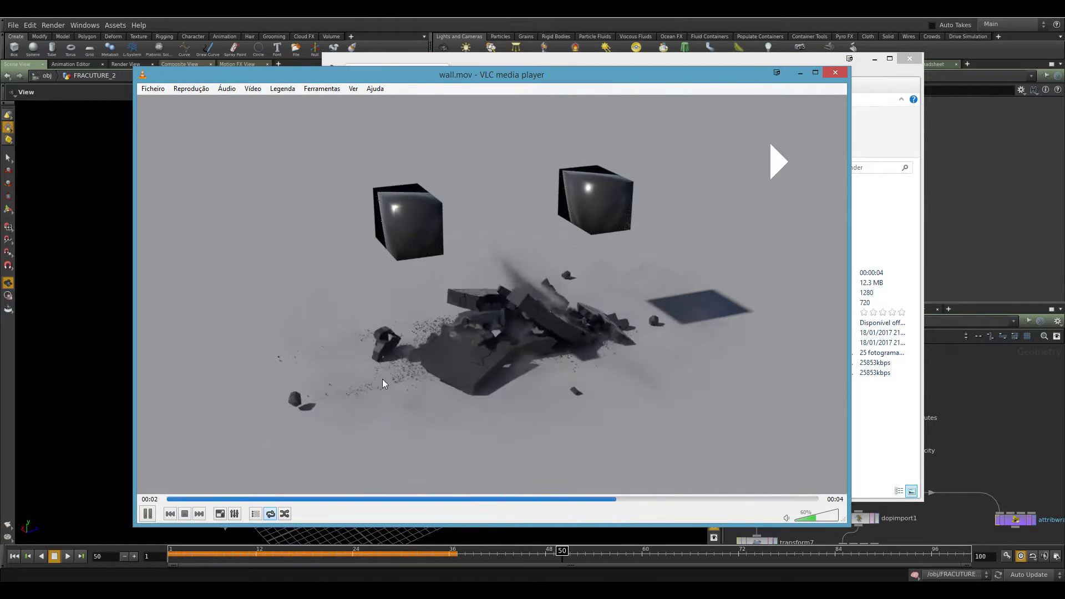
click(553, 270)
click(836, 73)
click(875, 58)
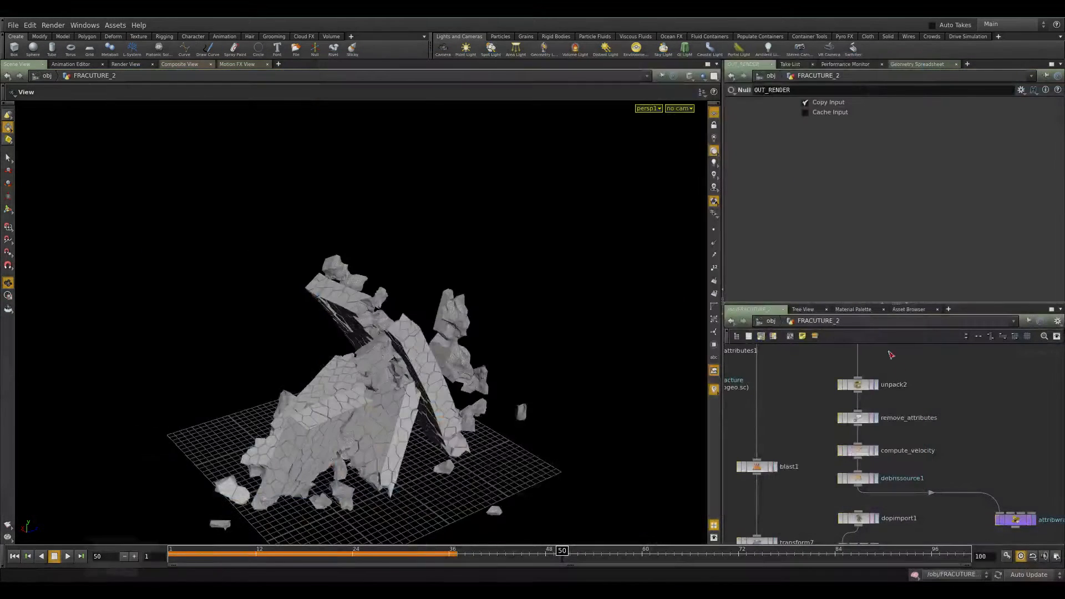
Display the unpack2 node in the debris branch.
scroll(920, 350, up, 1)
middle_drag(919, 350, 921, 432)
click(848, 475)
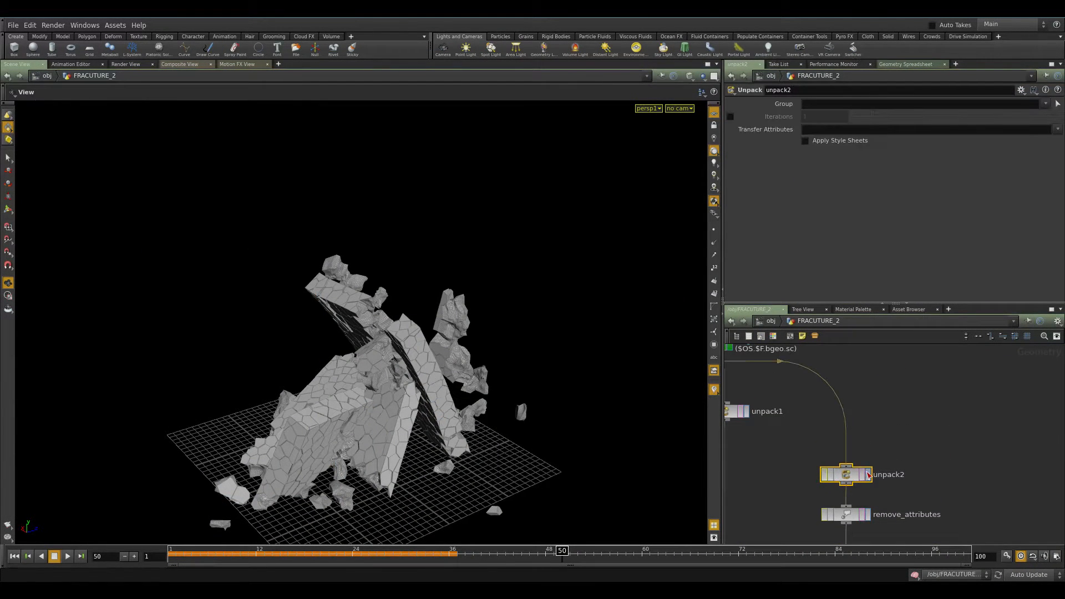
click(869, 475)
drag(614, 362, 511, 331)
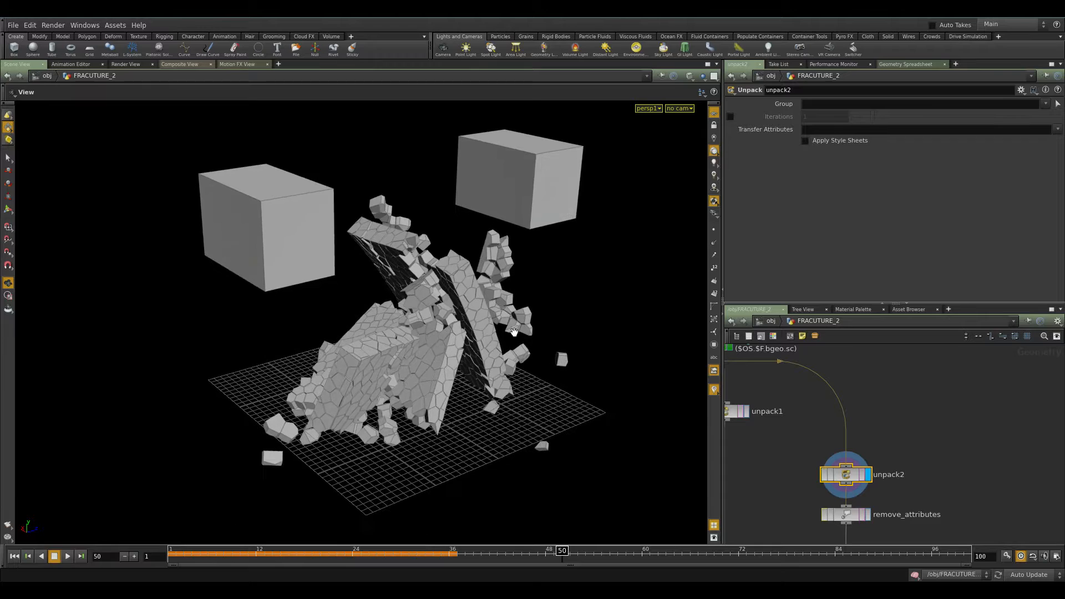
View the node info of the Fragments cache and unpack2.
middle_drag(772, 400, 851, 466)
middle_click(789, 415)
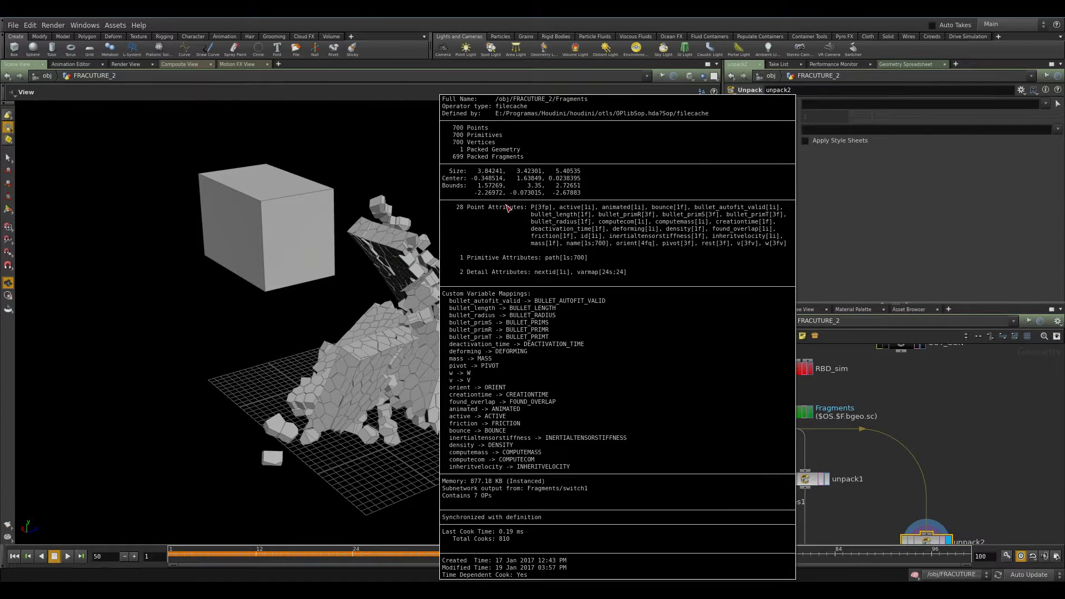
middle_drag(1001, 496, 943, 345)
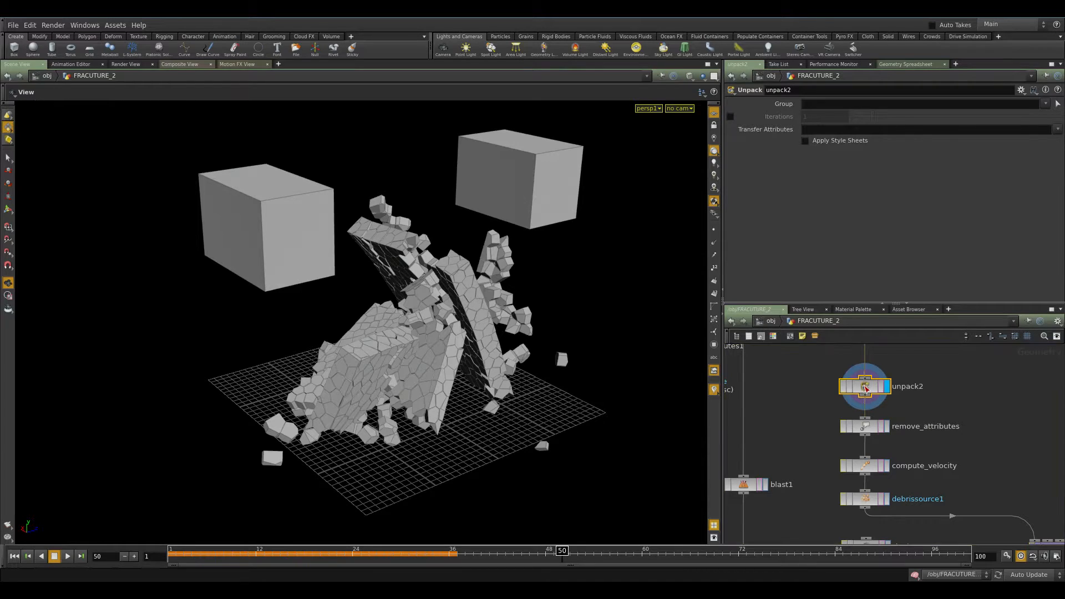
middle_click(859, 385)
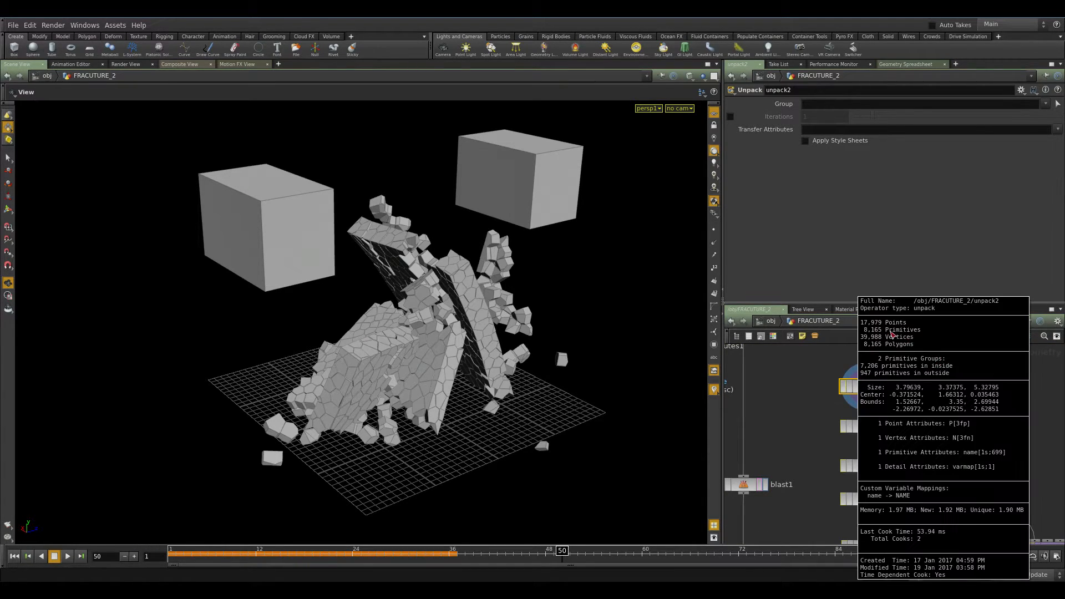
middle_drag(974, 442, 927, 398)
drag(952, 378, 818, 417)
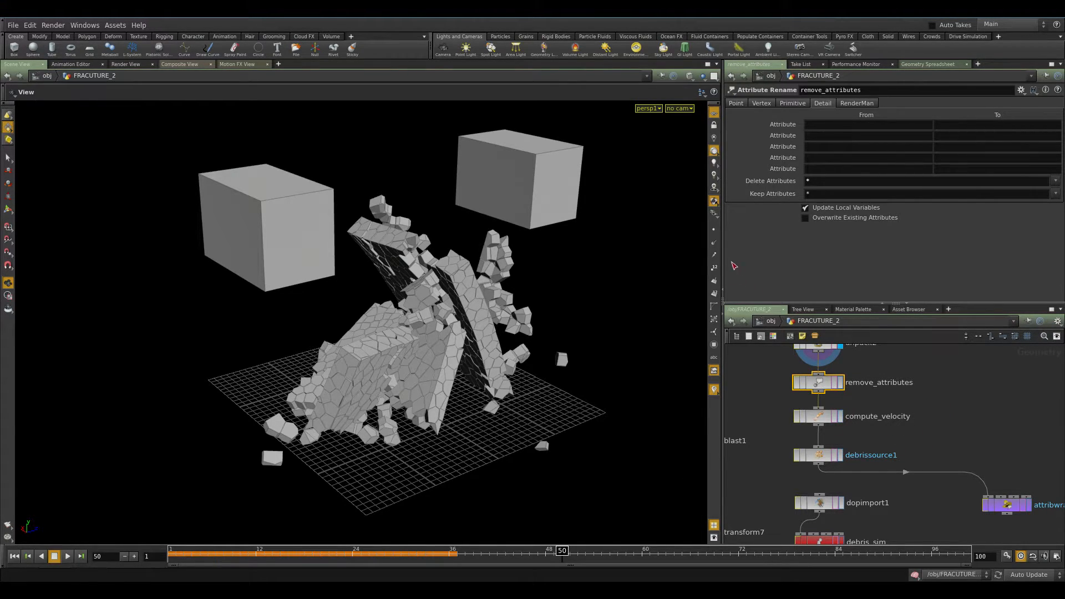
Display compute_velocity to show the velocity vectors and scrub to frame 49.
click(715, 255)
click(842, 419)
drag(451, 346, 428, 353)
scroll(427, 353, up, 2)
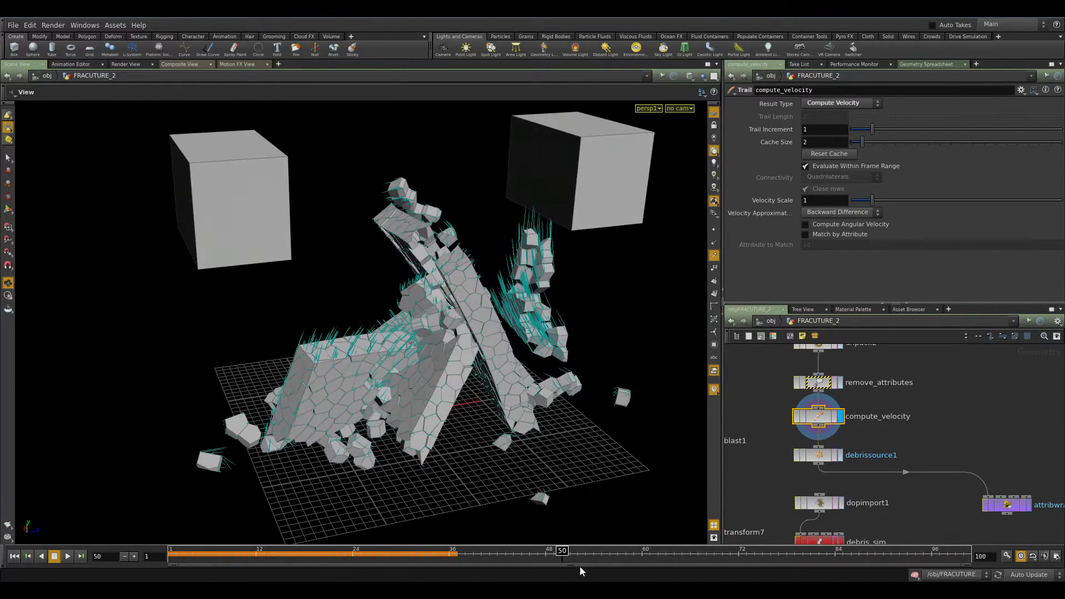
mouse_move(554, 555)
mouse_down()
mouse_move(460, 554)
mouse_move(554, 554)
mouse_up()
middle_drag(933, 442, 929, 404)
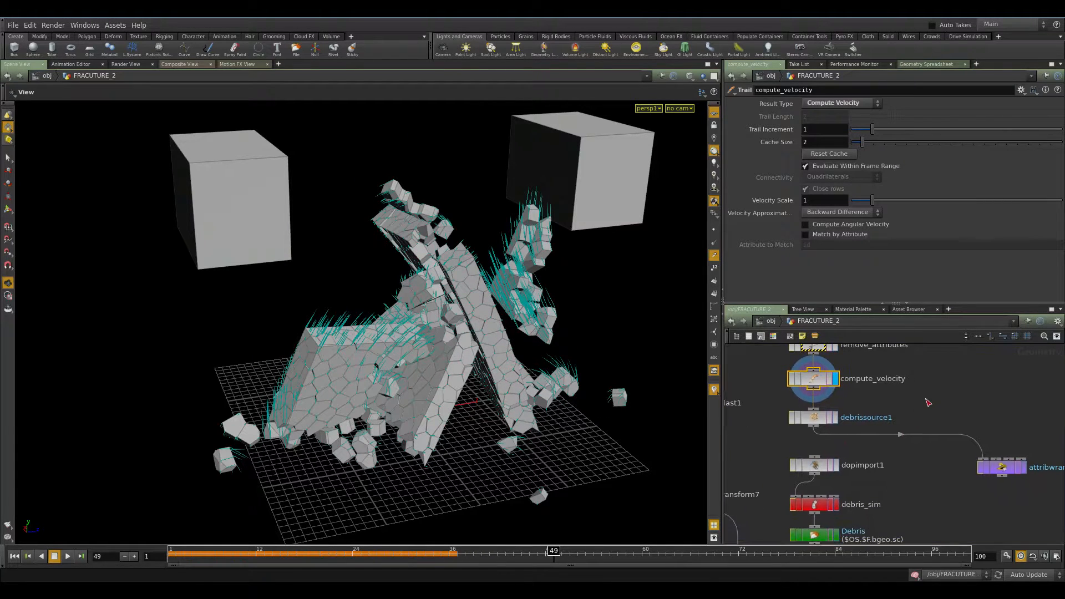
Display the debrissource1 node and play the debris points forward a few frames.
click(807, 420)
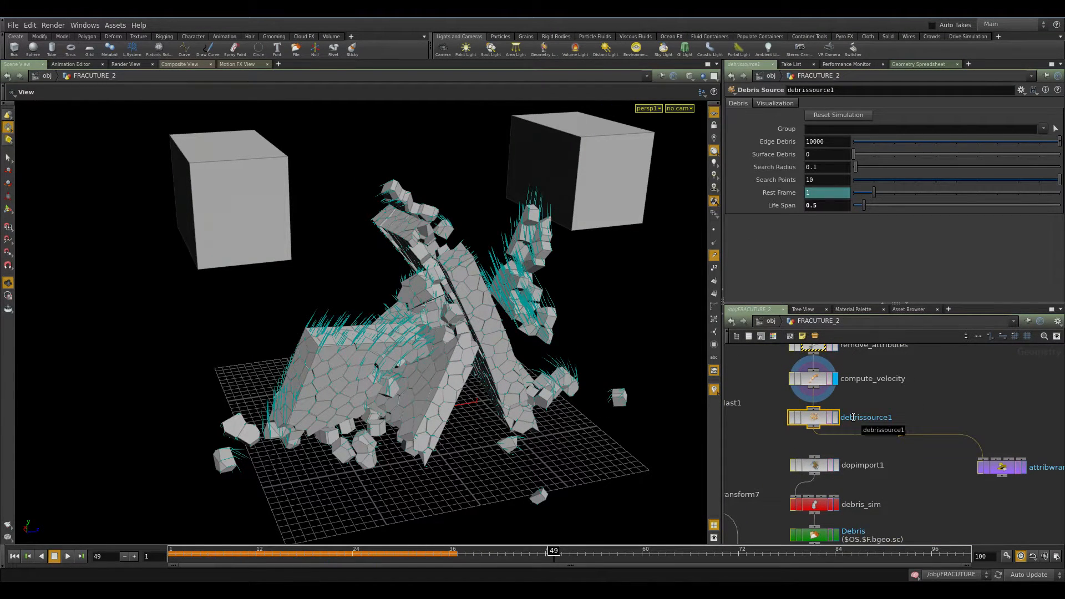
click(837, 418)
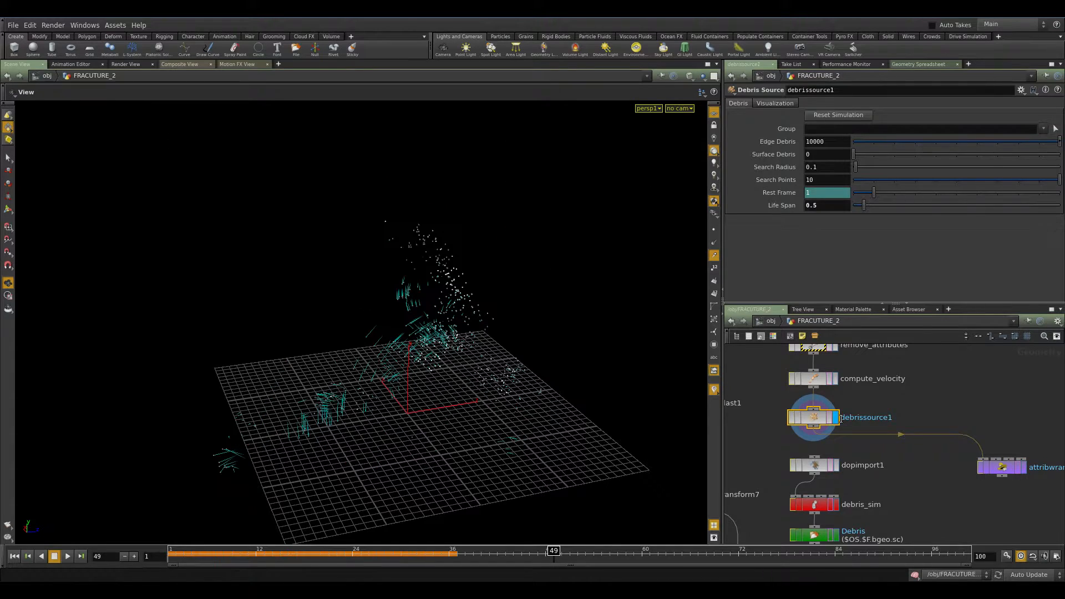
key(Up)
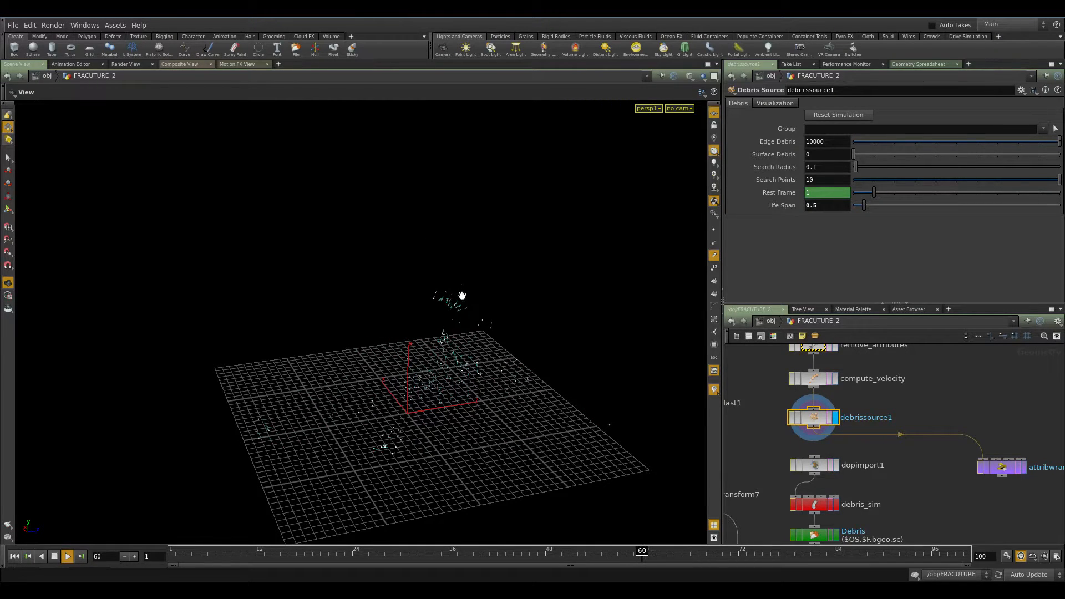
key(Up)
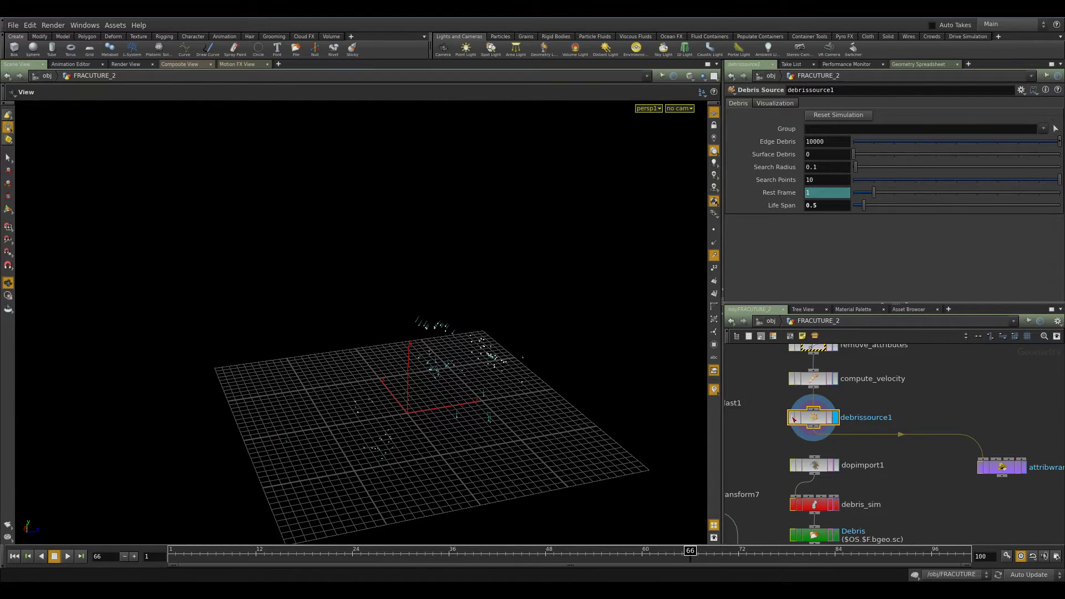
Inspect debrissource1's Life Span setting and the dopimport1 and debris_sim nodes below it.
click(825, 207)
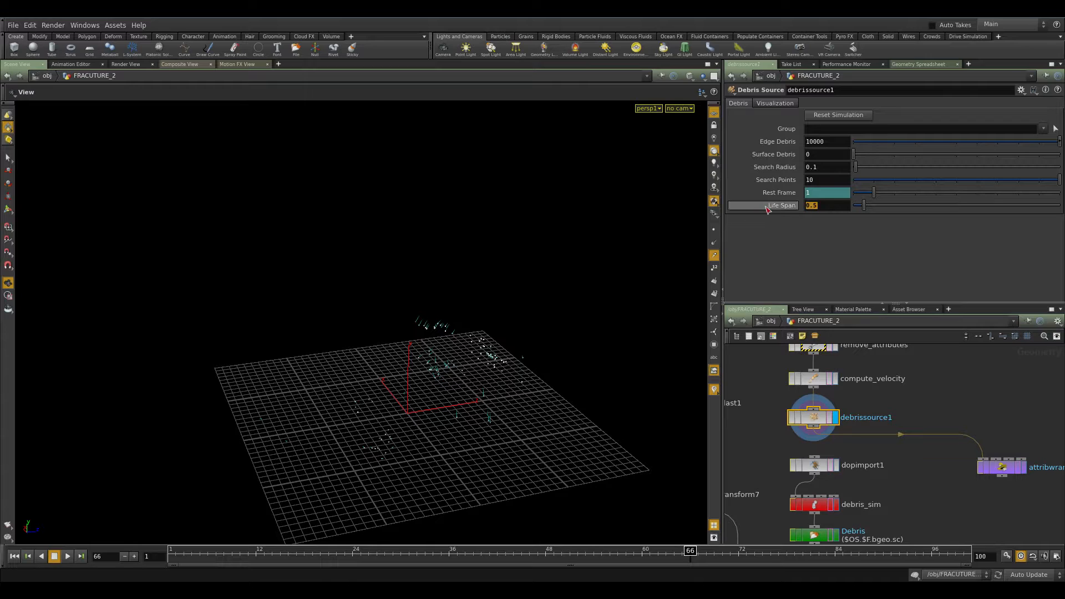
middle_drag(888, 456, 862, 388)
click(799, 399)
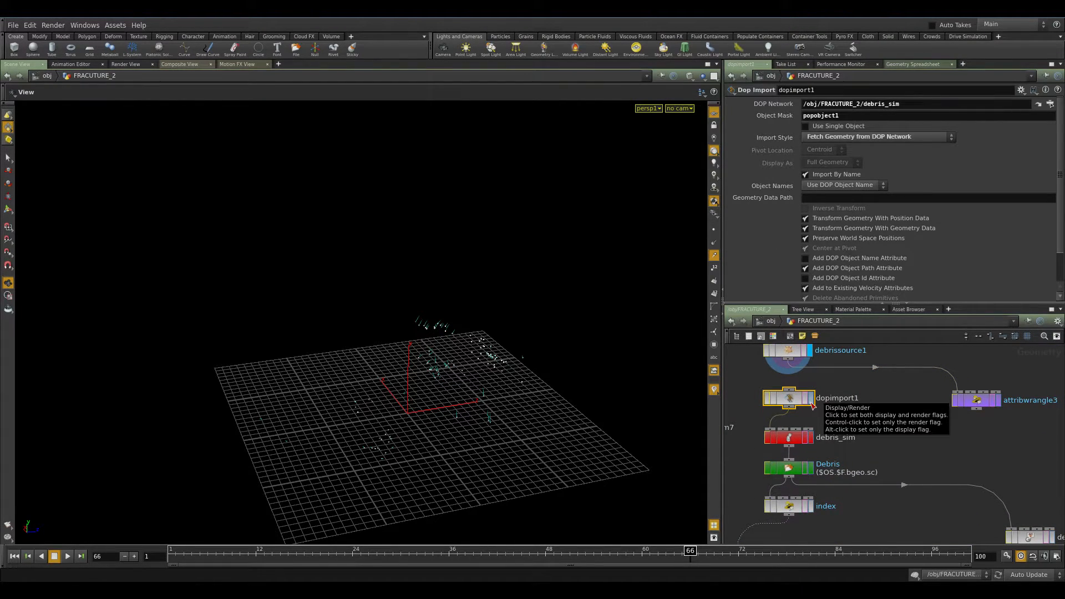
click(813, 406)
click(811, 437)
middle_drag(857, 450, 890, 443)
drag(816, 427, 817, 431)
middle_drag(837, 441, 835, 390)
Dive into the debris_sim network and frame its POP nodes.
double_click(819, 413)
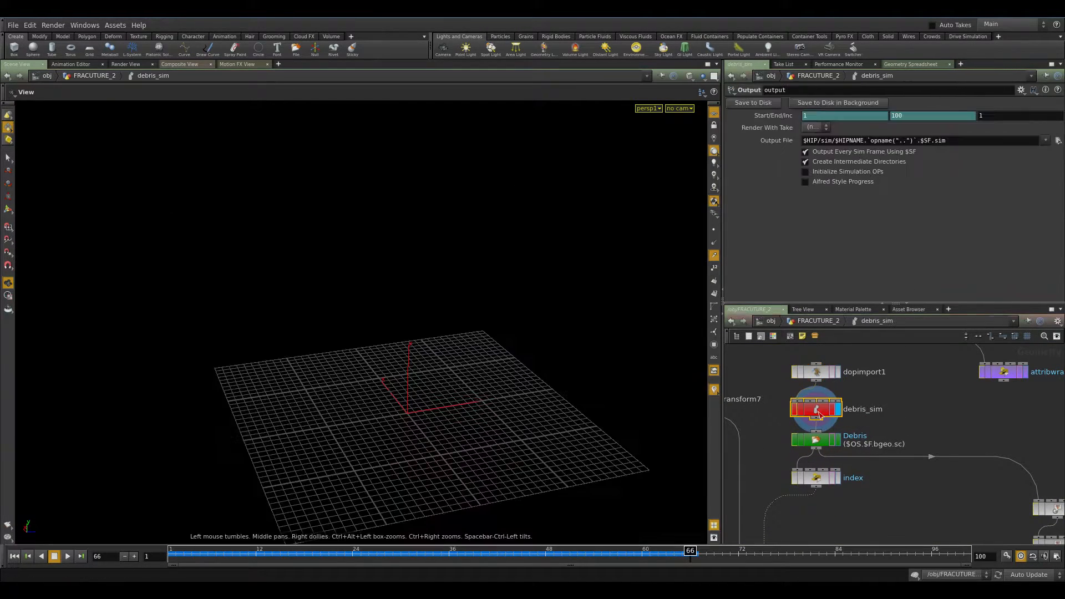
middle_drag(939, 394, 907, 459)
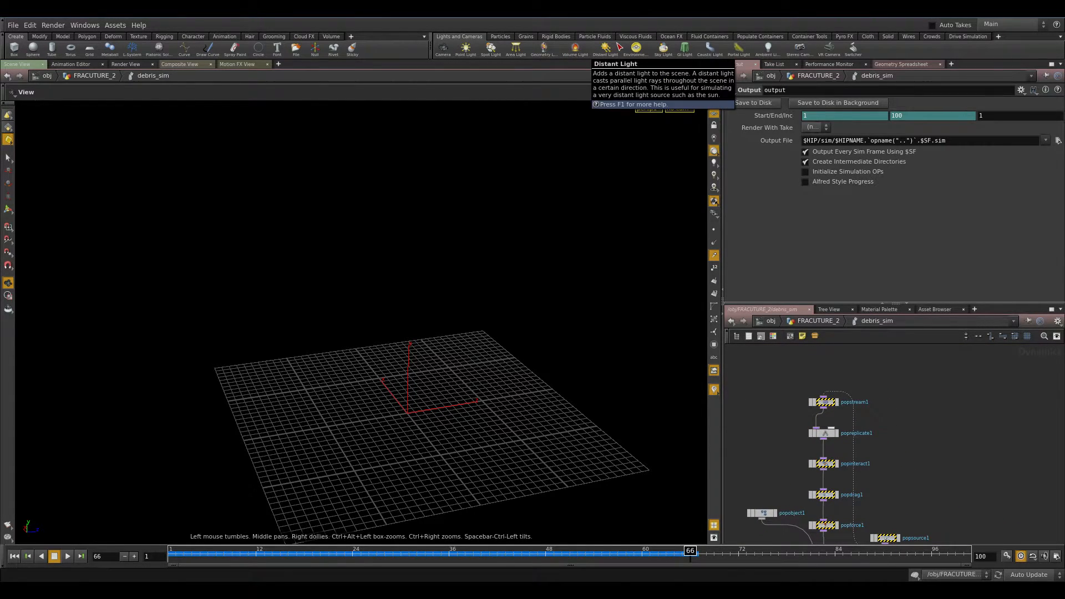
click(556, 37)
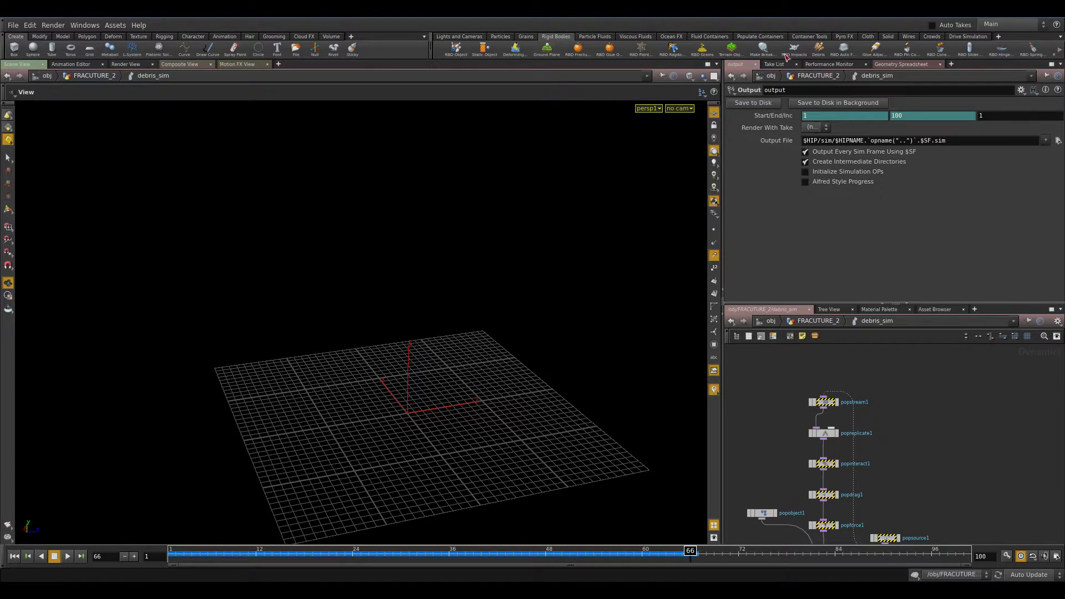
middle_drag(897, 500, 904, 375)
drag(977, 383, 811, 463)
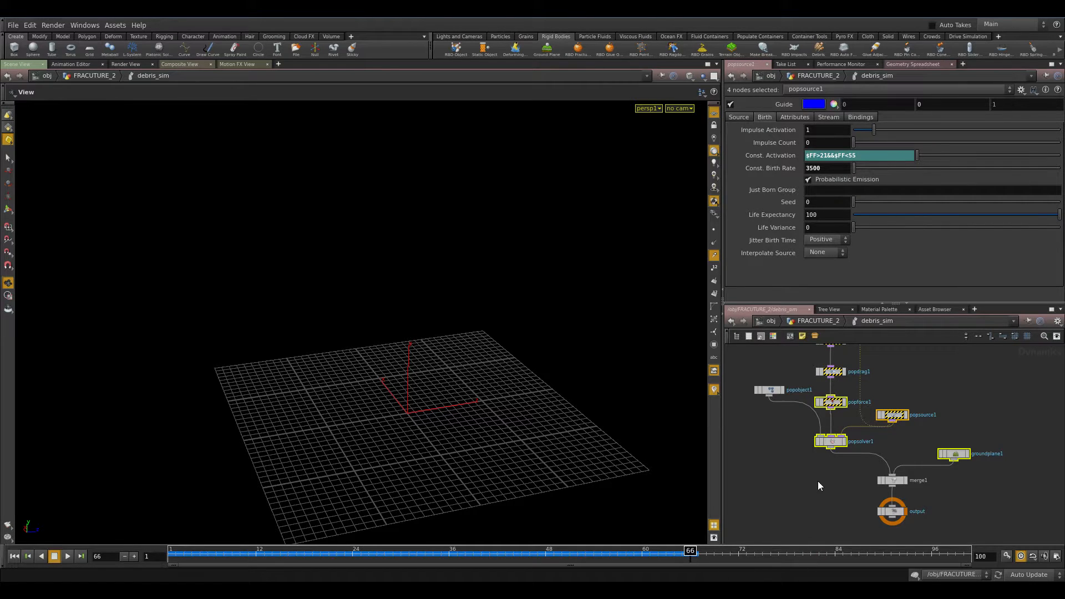
Inspect popsource1's Const. Activation expression and scrub the timeline to frame 26.
click(891, 415)
drag(875, 159, 633, 198)
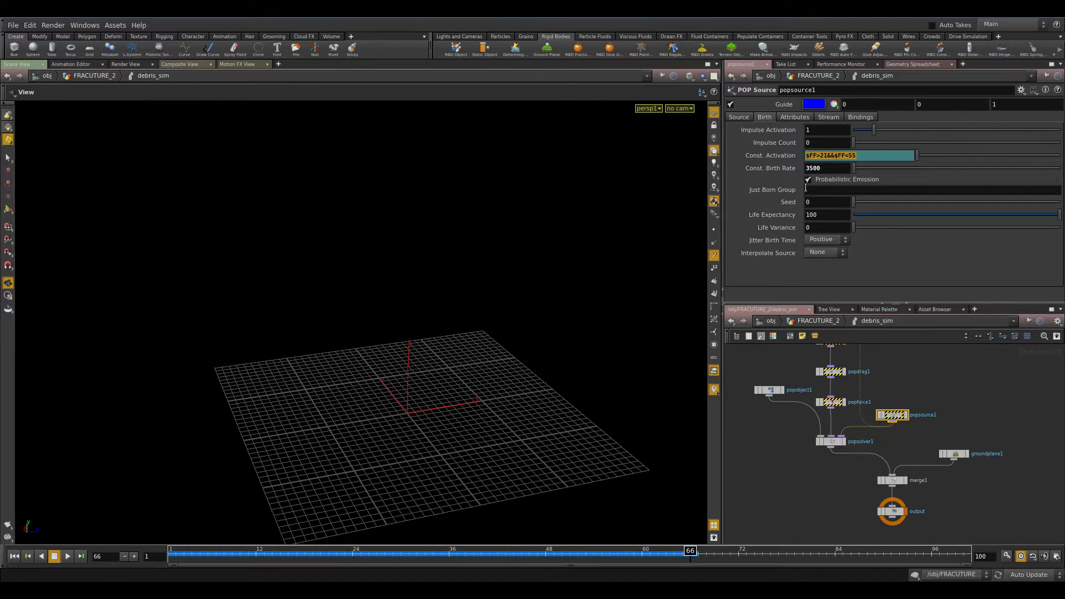
click(826, 156)
drag(328, 557, 369, 553)
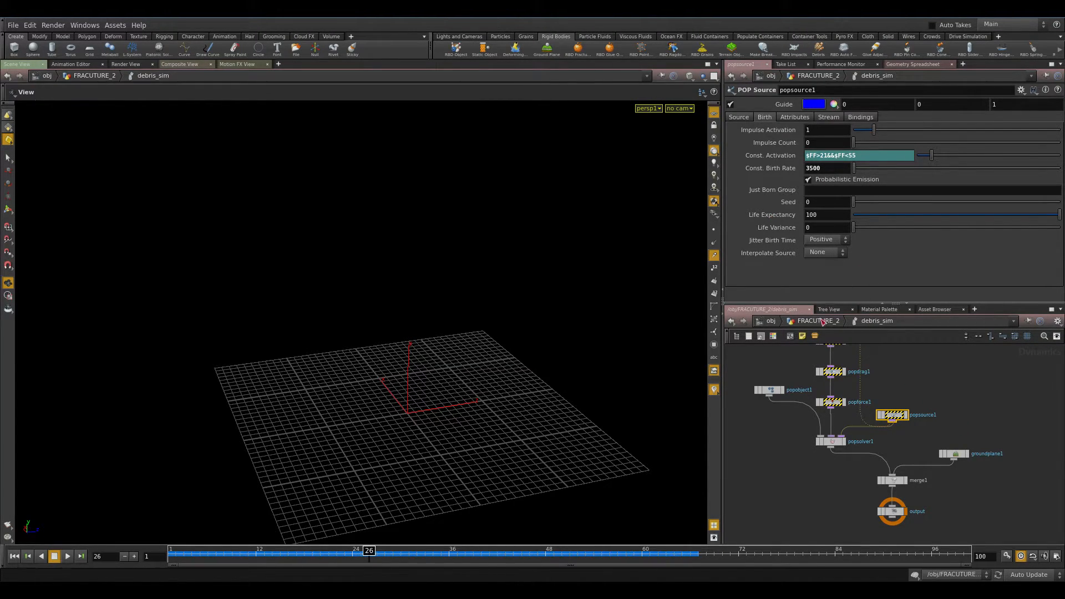
Return to the FRACUTURE_2 level, display the Debris file cache, and play it.
click(818, 320)
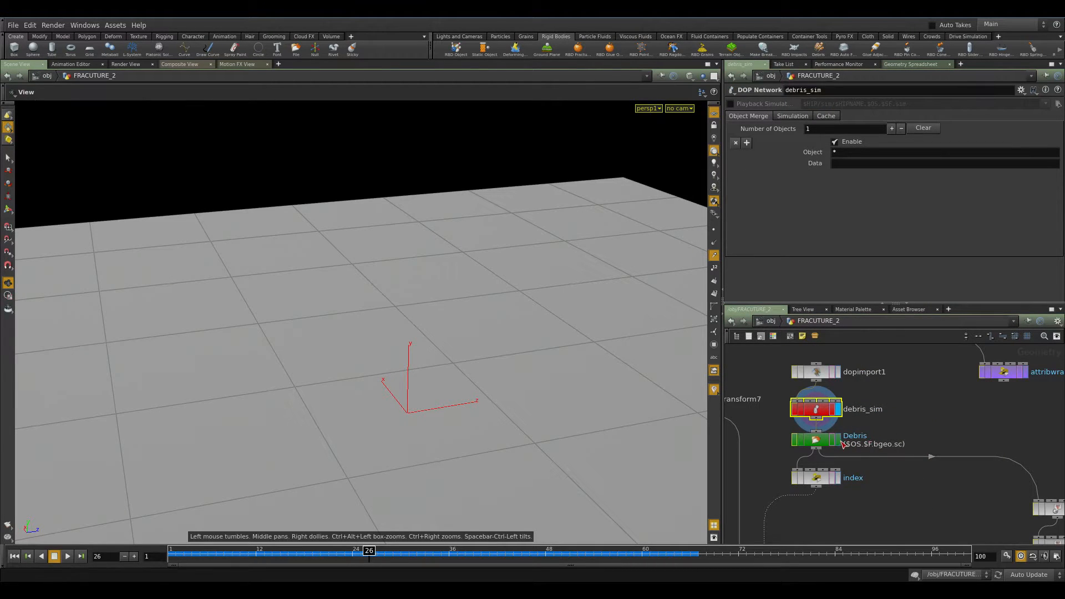
click(825, 444)
key(ctrl+Up)
key(Up)
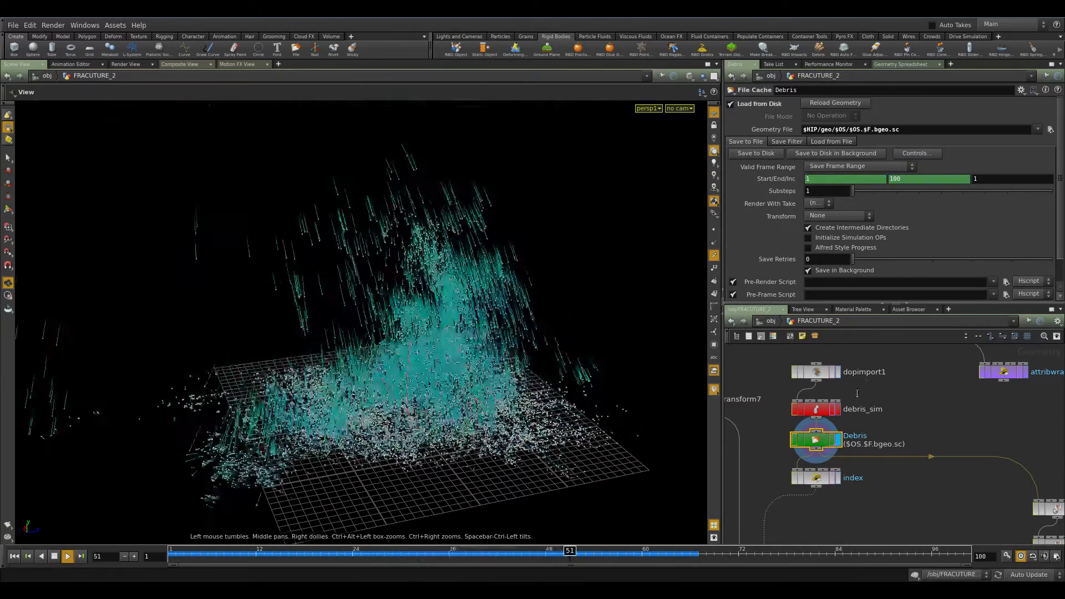
Rearrange the nodes so debris_sim sits above dopimport1, feeding the Debris cache.
click(816, 372)
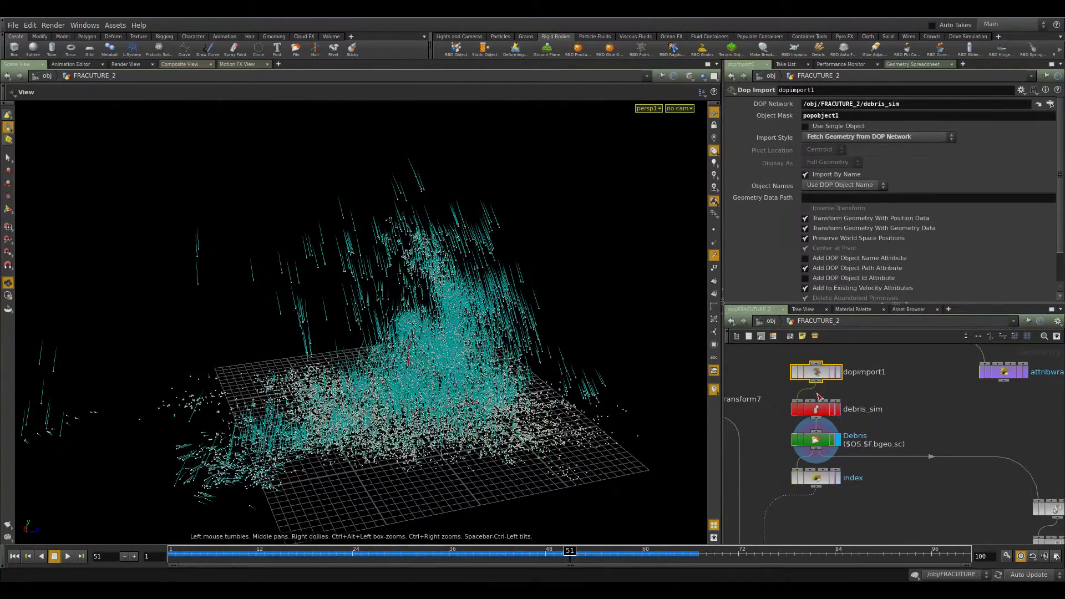
drag(824, 377, 918, 384)
drag(825, 411, 817, 370)
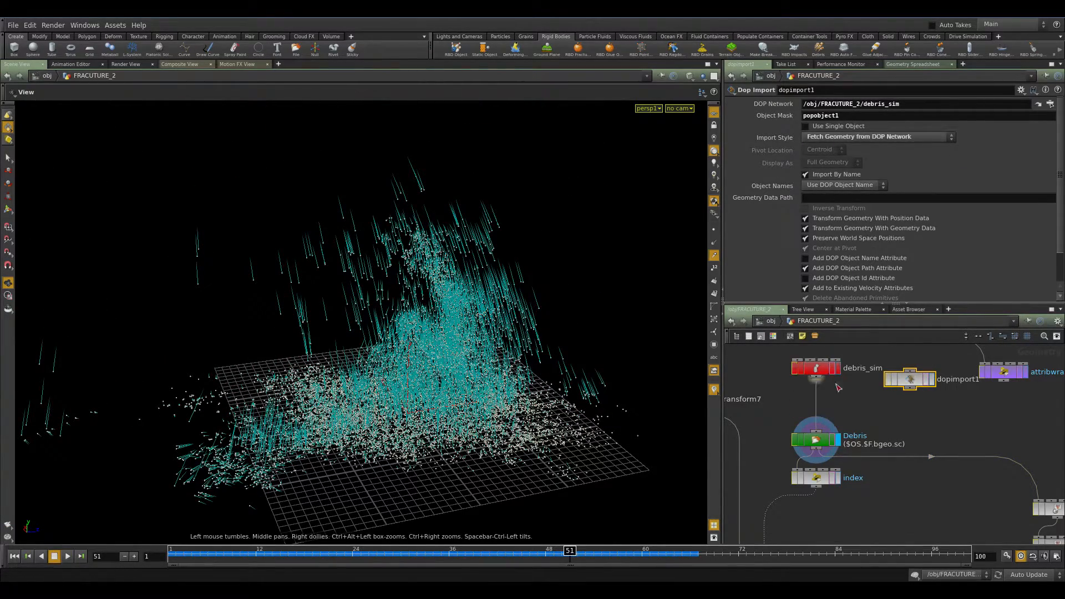
drag(909, 378, 823, 407)
middle_drag(823, 407, 834, 444)
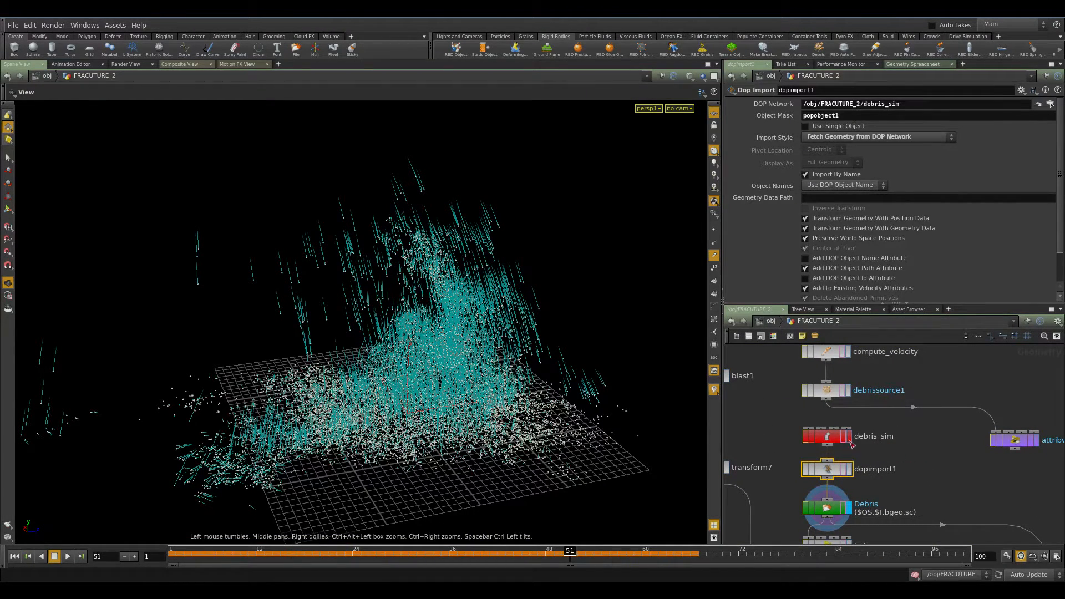
drag(809, 428, 827, 400)
middle_drag(922, 450, 914, 403)
Enter the debris_sim network again, play it, and scrub the timeline to frame 67.
click(840, 389)
click(825, 395)
key(ctrl+Up)
key(Up)
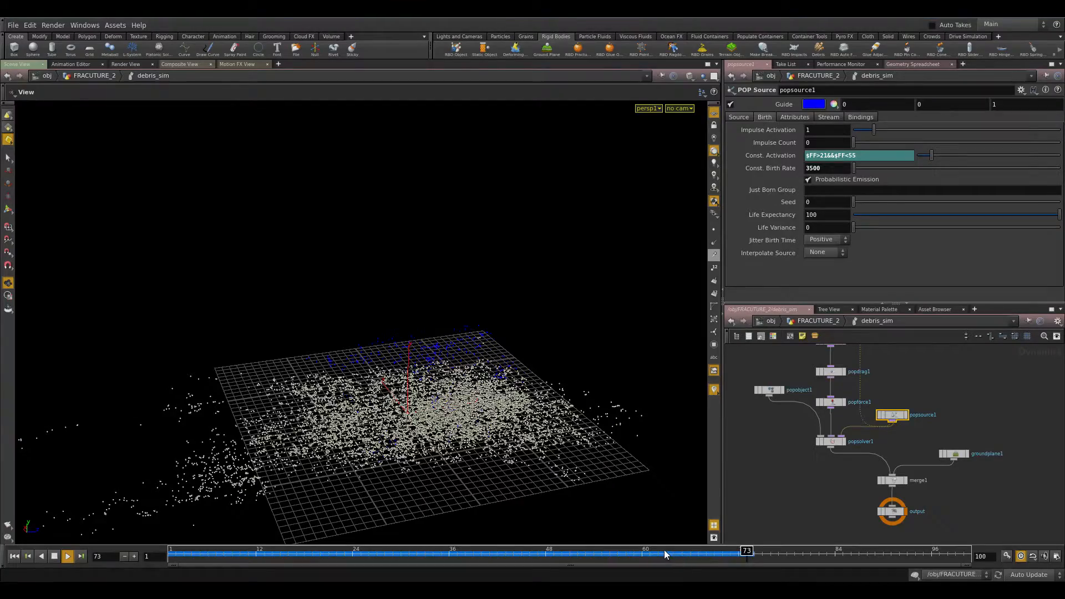
mouse_move(563, 554)
mouse_down()
mouse_move(492, 555)
mouse_move(797, 554)
mouse_move(659, 564)
mouse_move(699, 558)
mouse_up()
Review the parameters of popinteract1, groundplane1 and popobject1 inside debris_sim.
middle_drag(961, 414, 946, 454)
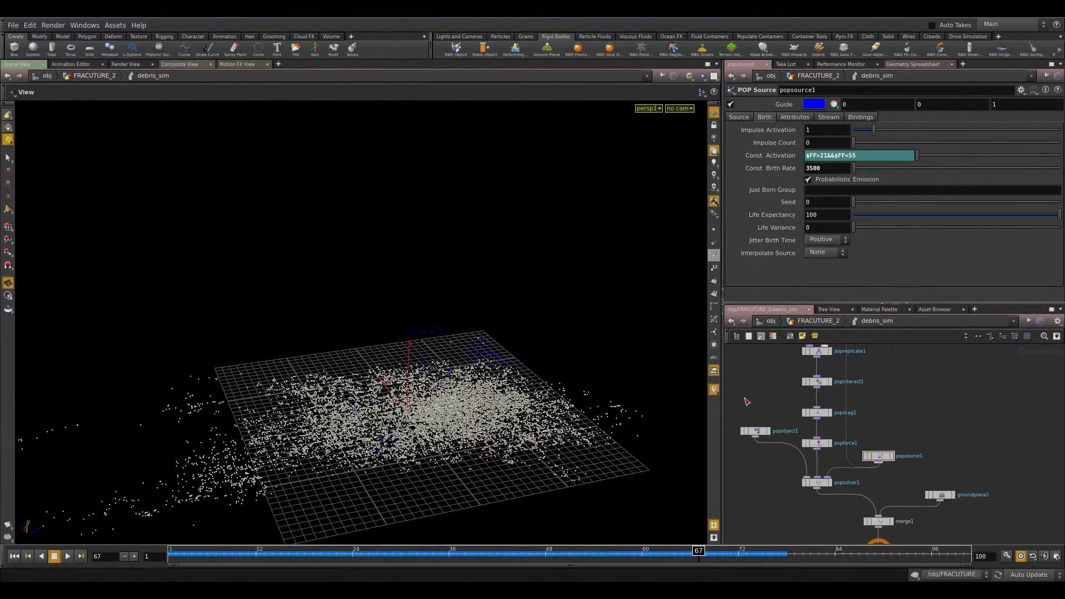
click(755, 431)
middle_drag(877, 410, 873, 443)
click(811, 415)
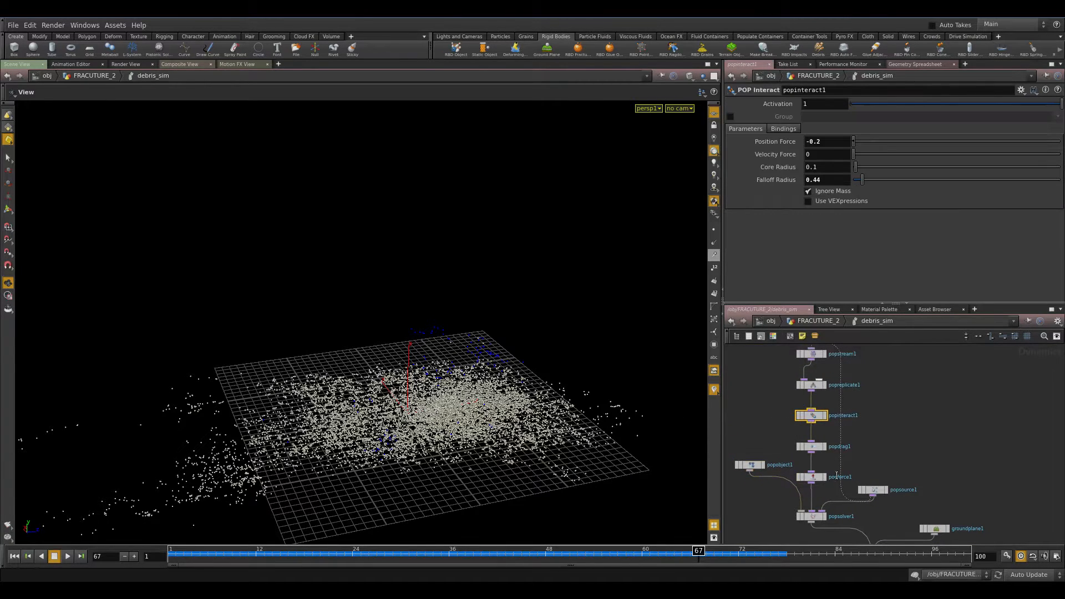
middle_drag(946, 480, 948, 475)
click(937, 524)
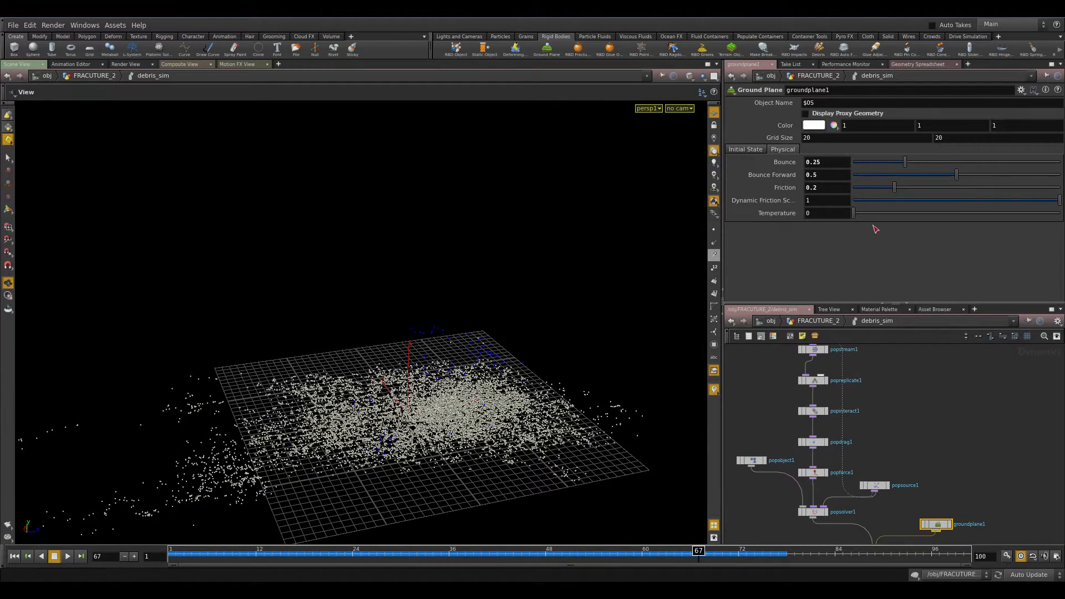
click(751, 460)
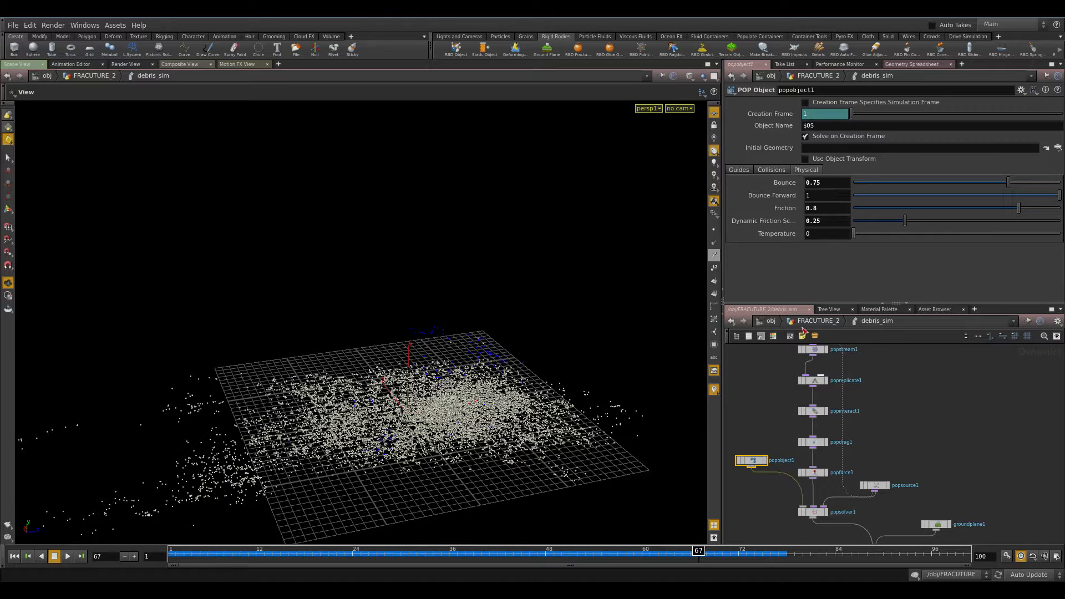
Go back up, display the Debris cache, and orbit and zoom the viewport around the debris points.
click(818, 325)
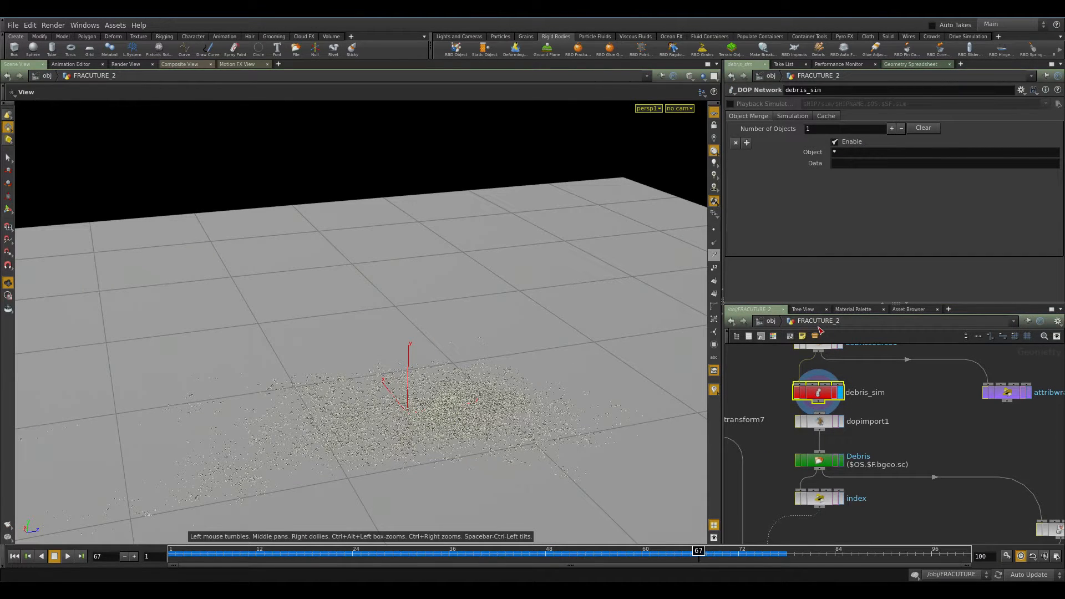
click(843, 460)
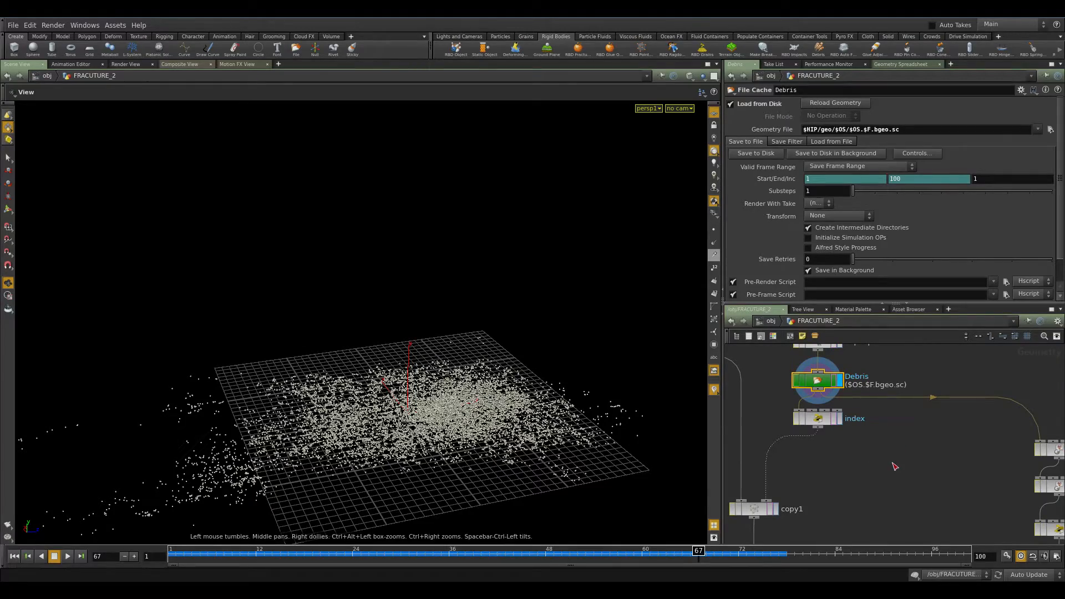
middle_drag(860, 488, 898, 424)
mouse_move(461, 444)
mouse_down()
mouse_move(430, 437)
mouse_move(412, 487)
mouse_move(475, 448)
mouse_up()
right_drag(476, 448, 521, 310)
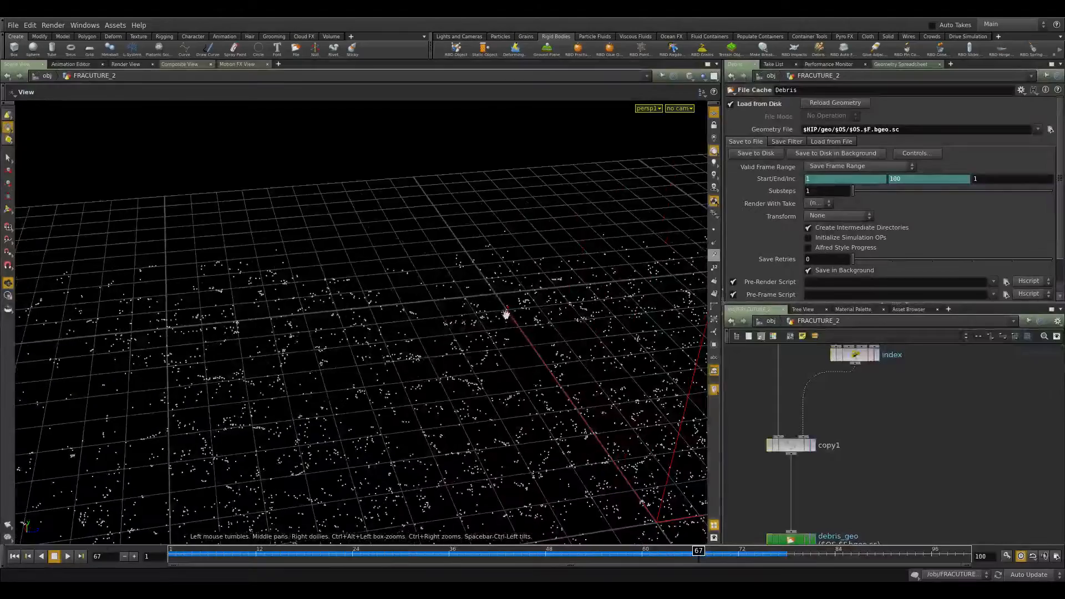
drag(521, 310, 539, 317)
scroll(435, 405, down, 10)
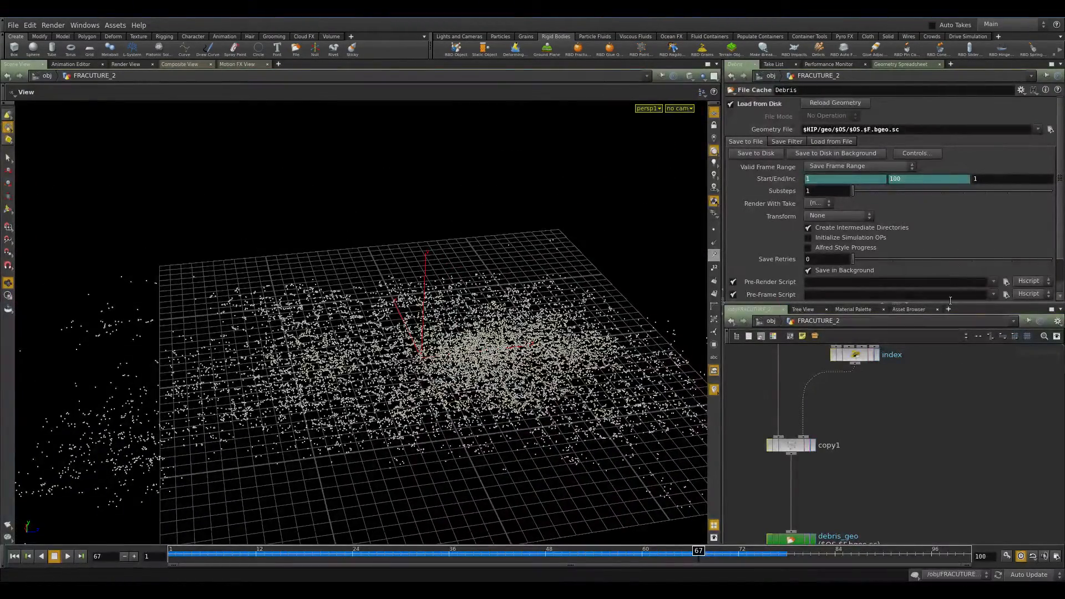
Open the index attribute wrangle to examine its VEX code.
middle_drag(915, 457, 932, 519)
middle_drag(906, 427, 845, 448)
drag(882, 462, 800, 438)
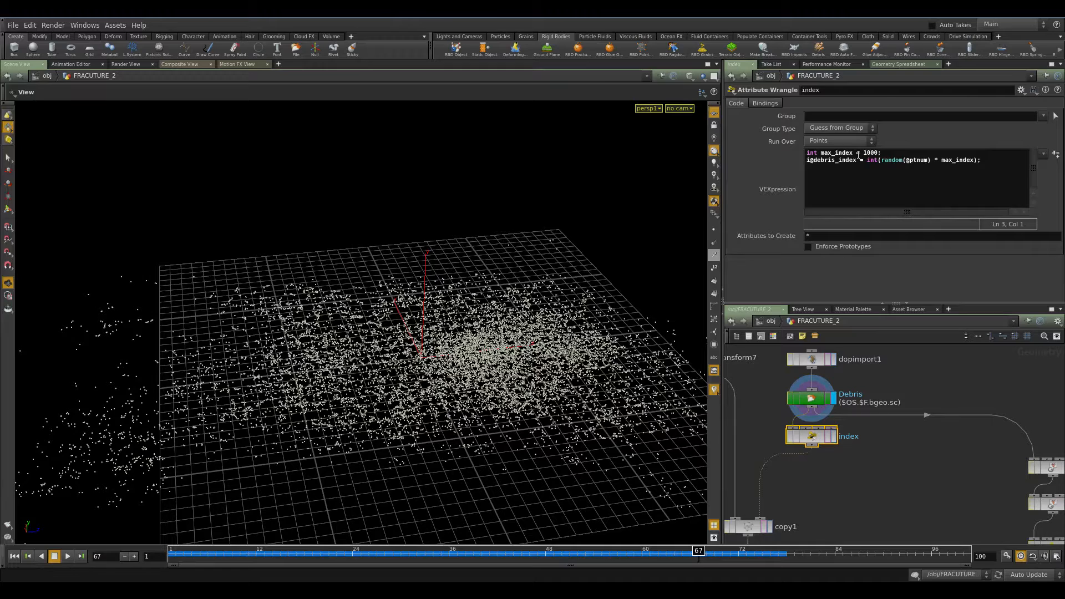
Switch the viewer pane to a Geometry Spreadsheet to inspect the index node's point attributes at frame 55.
drag(864, 155, 875, 154)
click(278, 65)
mouse_move(333, 84)
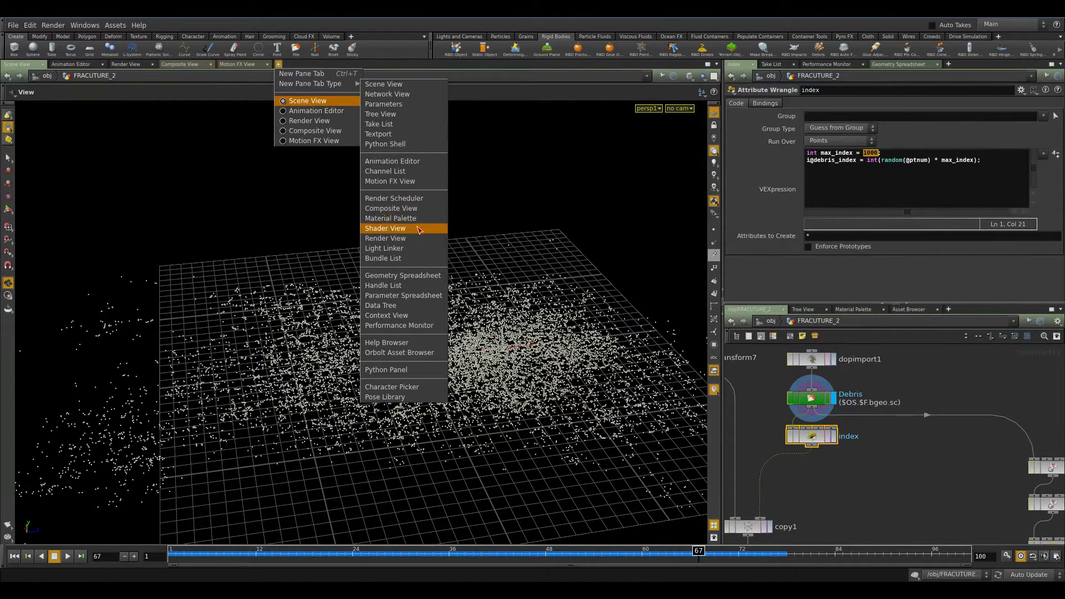
click(419, 276)
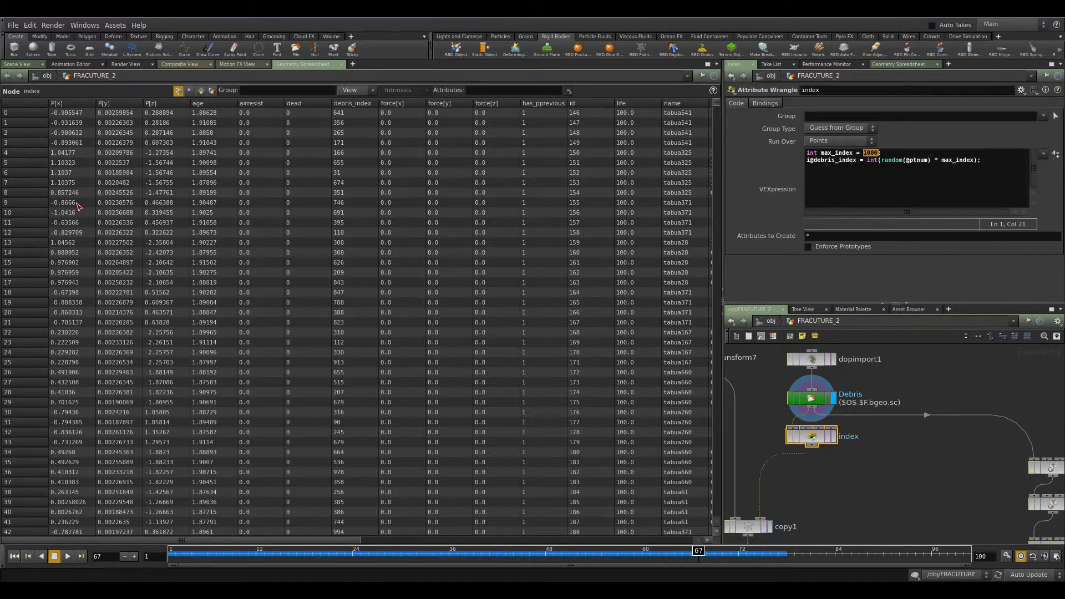
click(249, 553)
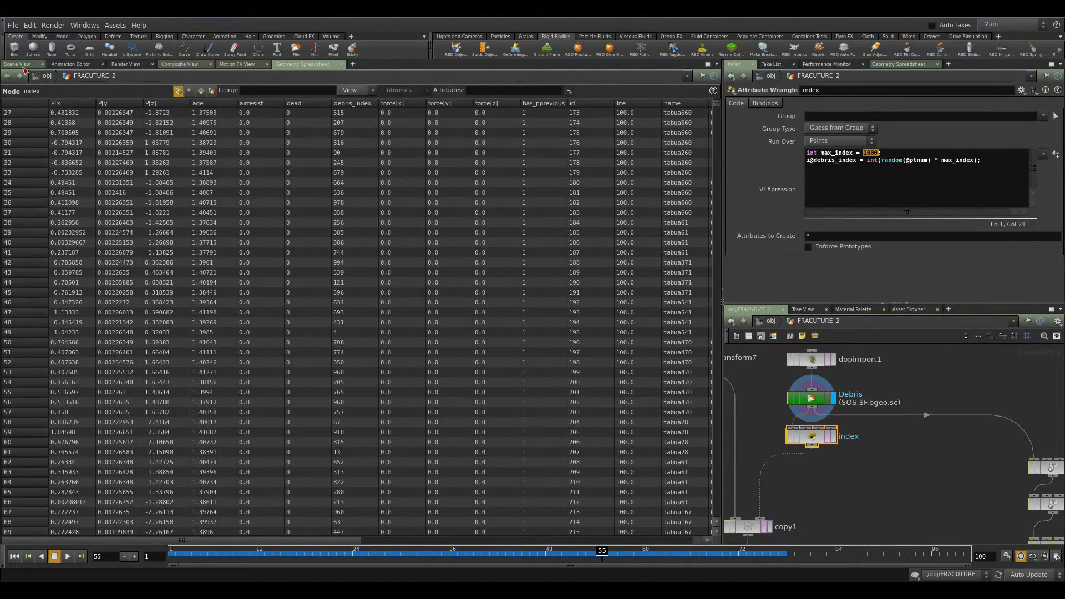
Return to the scene view and review copy1's Copy and Stamp parameters while orbiting around the debris points.
click(20, 64)
middle_drag(892, 483, 989, 403)
middle_drag(900, 453, 882, 407)
click(826, 413)
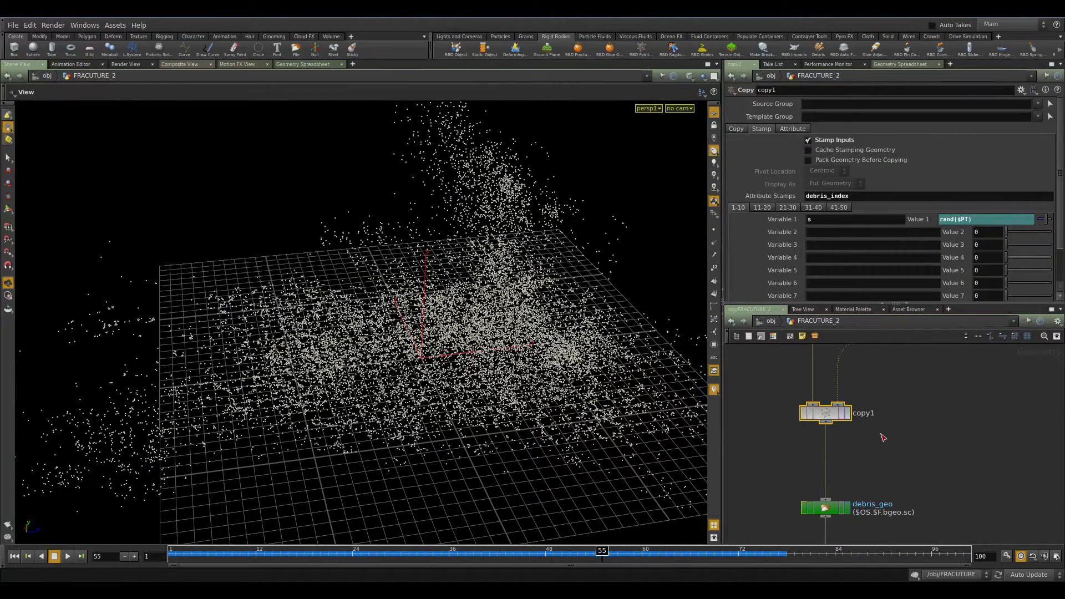
middle_drag(918, 366, 868, 398)
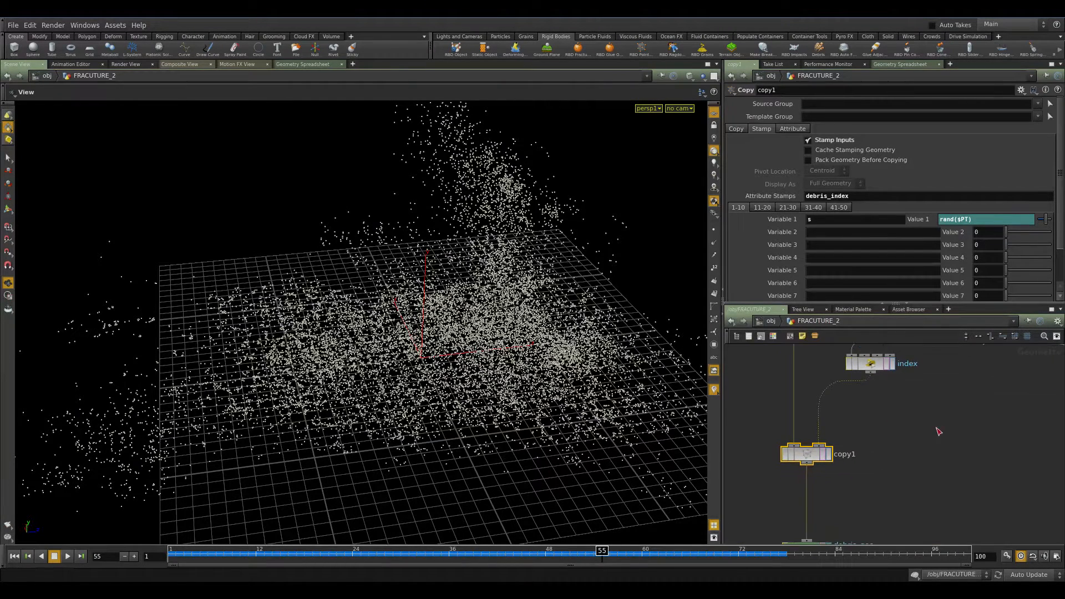
click(736, 129)
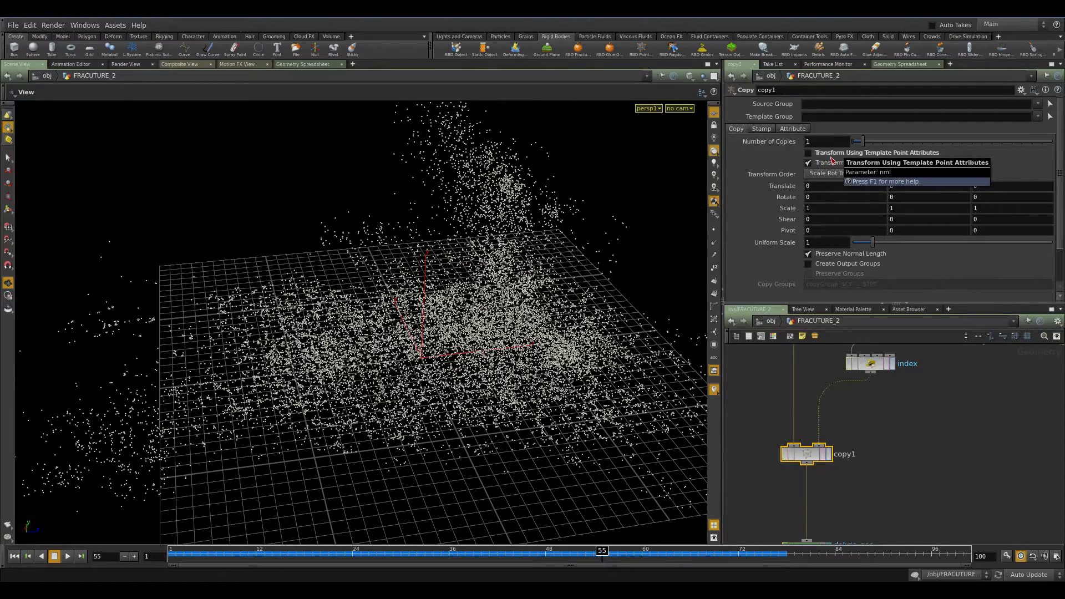
drag(571, 326, 452, 376)
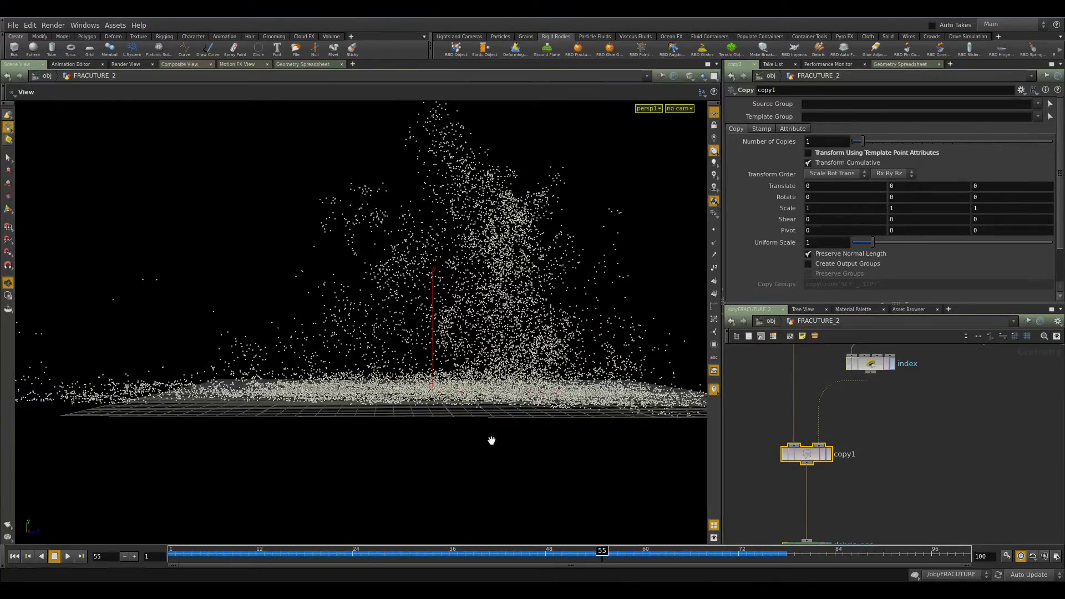
drag(377, 436, 690, 245)
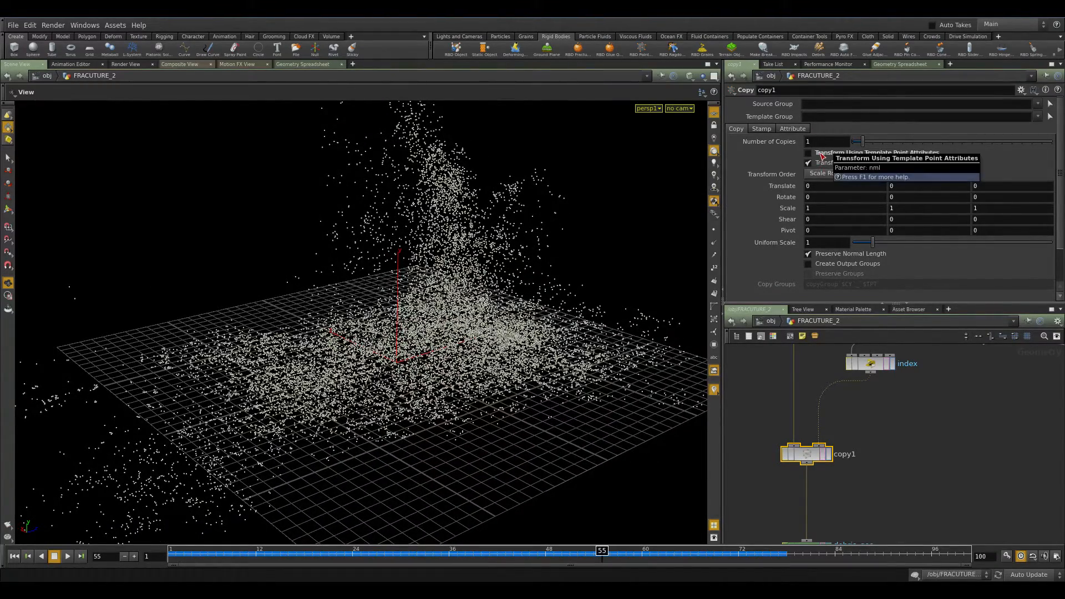
click(770, 130)
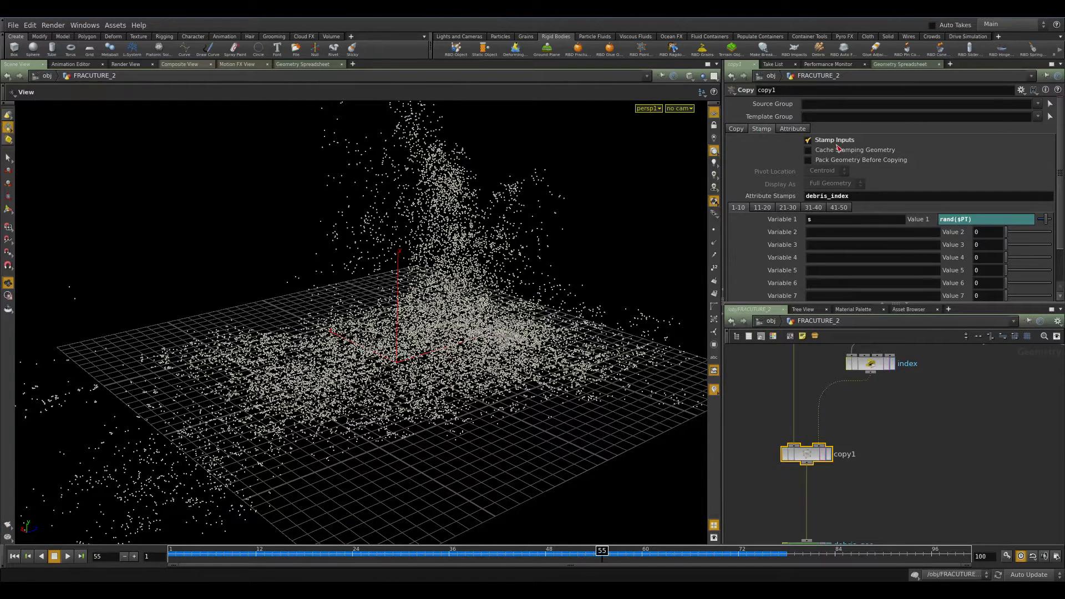
drag(873, 197, 648, 278)
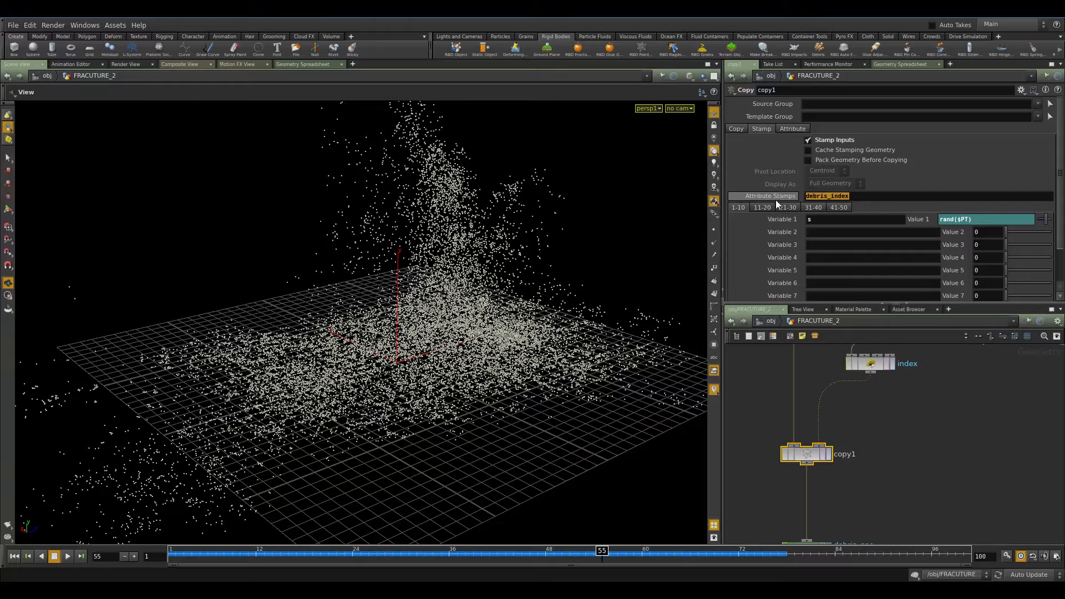
Compare the index wrangle's debris_index code with copy1's stamp variable and transform7's uniform scale expression.
click(870, 363)
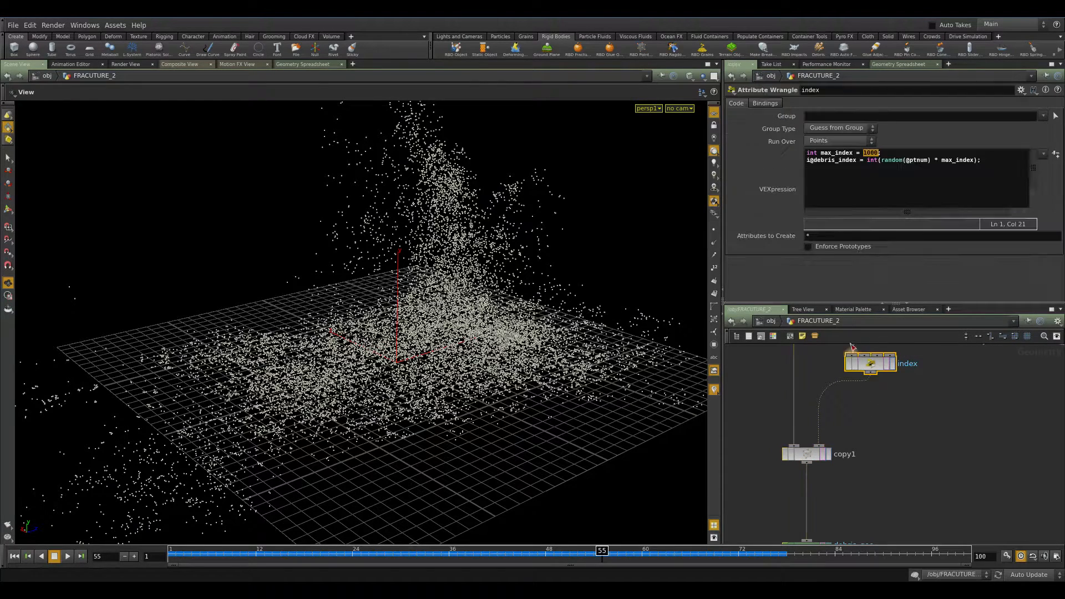
drag(814, 162, 856, 163)
click(808, 454)
double_click(867, 218)
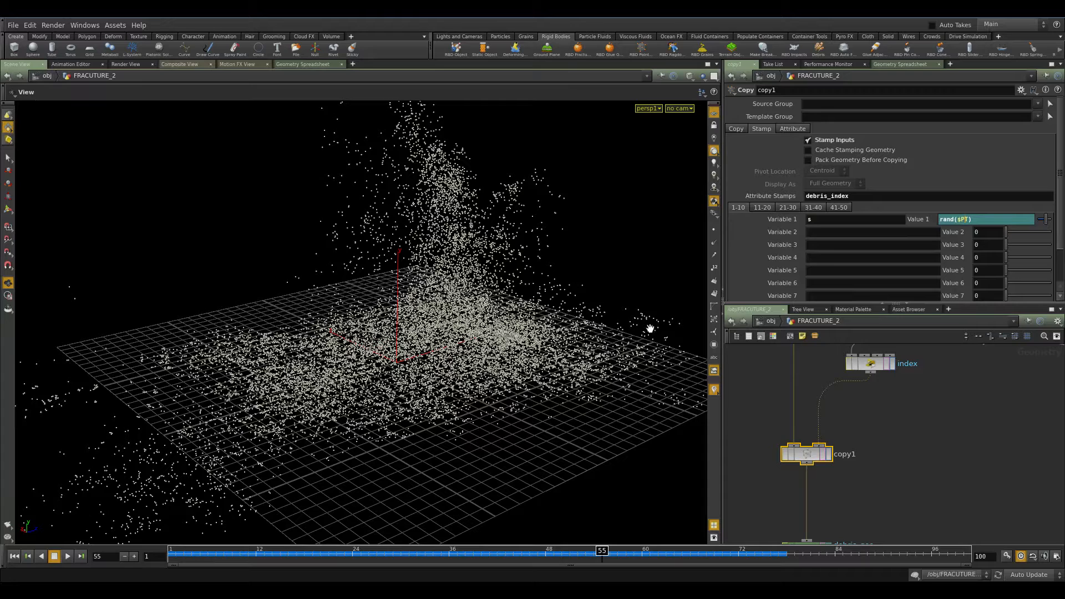
middle_drag(788, 382, 789, 461)
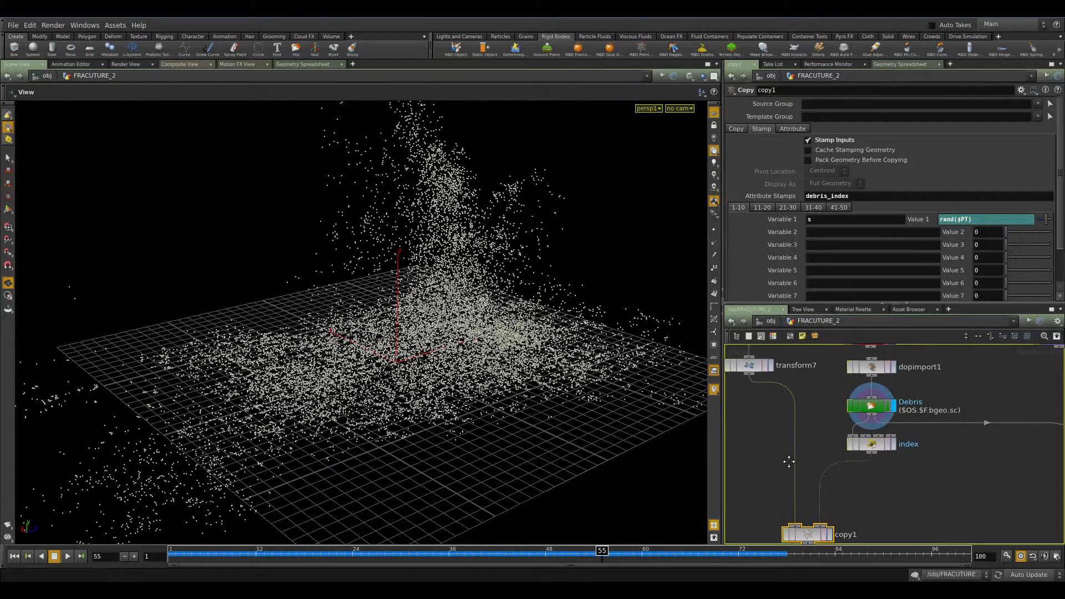
middle_drag(784, 409, 827, 479)
click(792, 435)
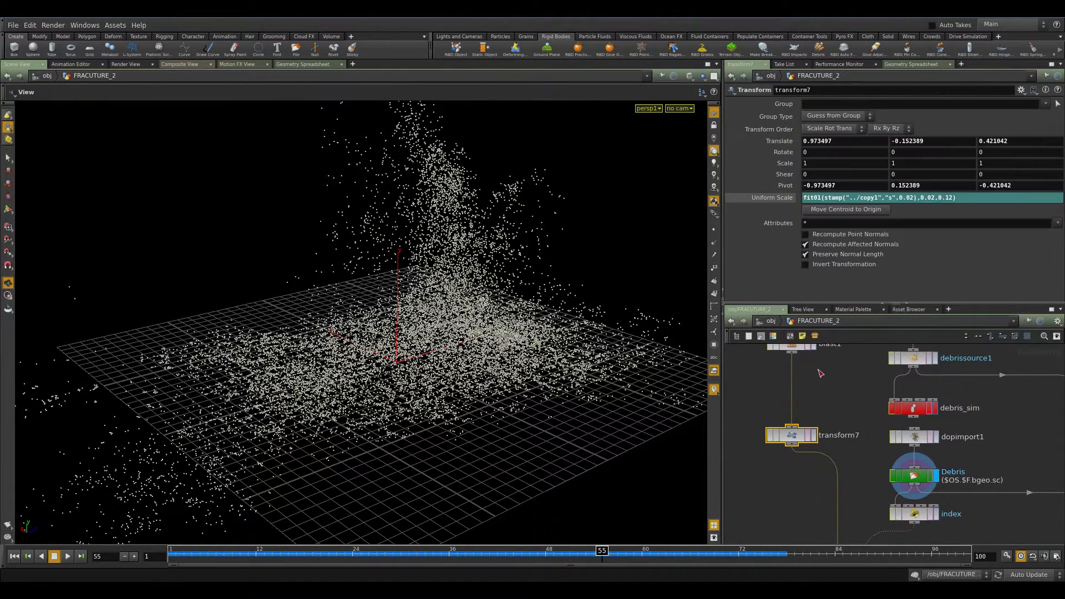
Display unpack1 to show the fractured pieces and zoom the viewport around them.
middle_drag(821, 372, 866, 504)
click(820, 472)
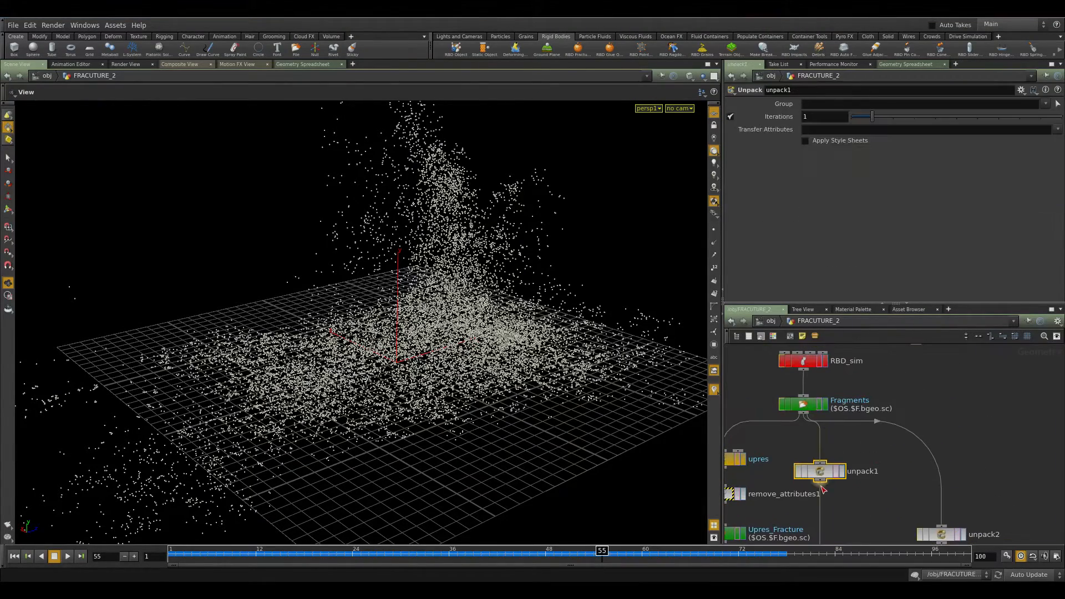
click(842, 471)
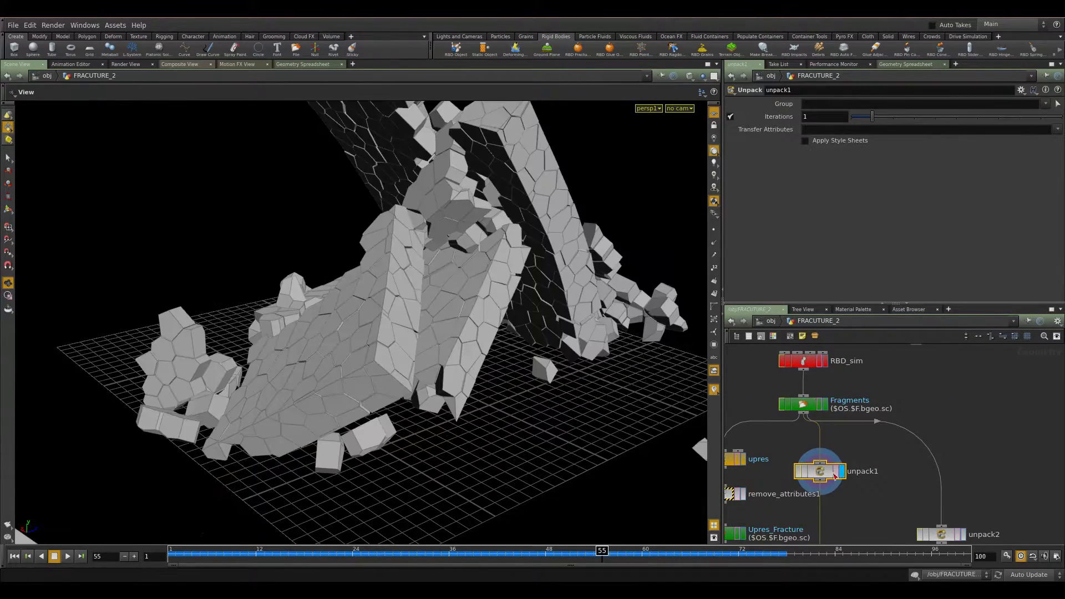
scroll(441, 317, up, 3)
scroll(441, 317, down, 5)
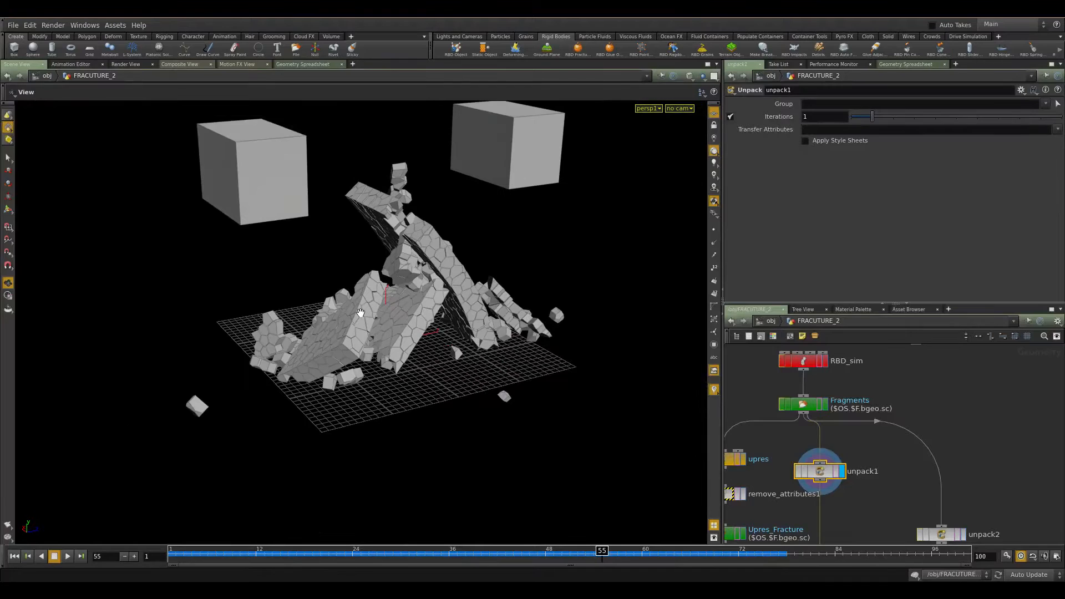
middle_drag(855, 499, 848, 331)
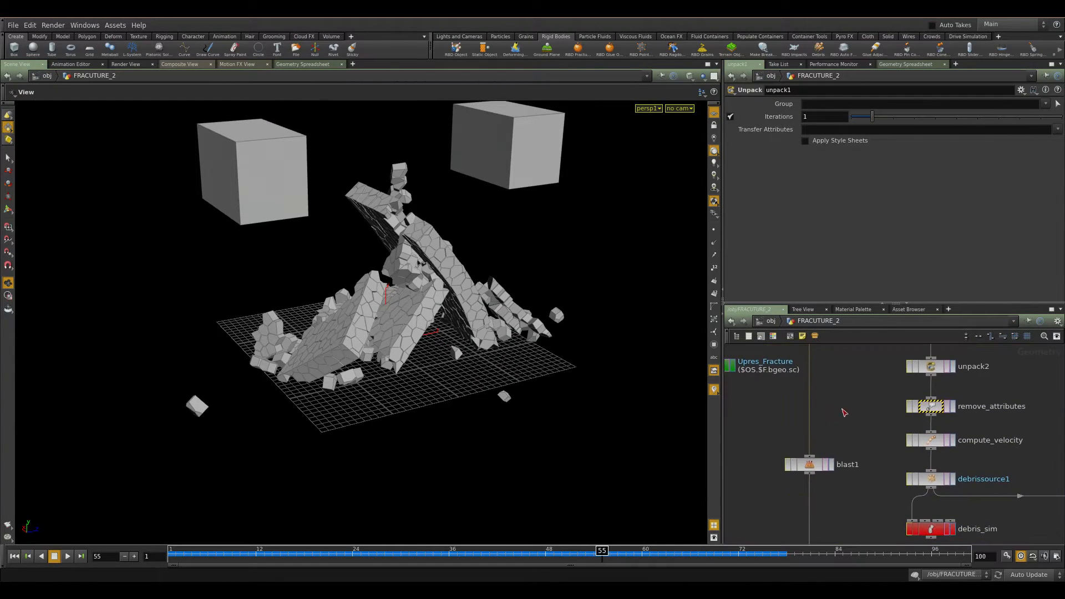
Select blast1 and examine its stamp-based group expression, framing the isolated piece.
click(825, 471)
click(831, 469)
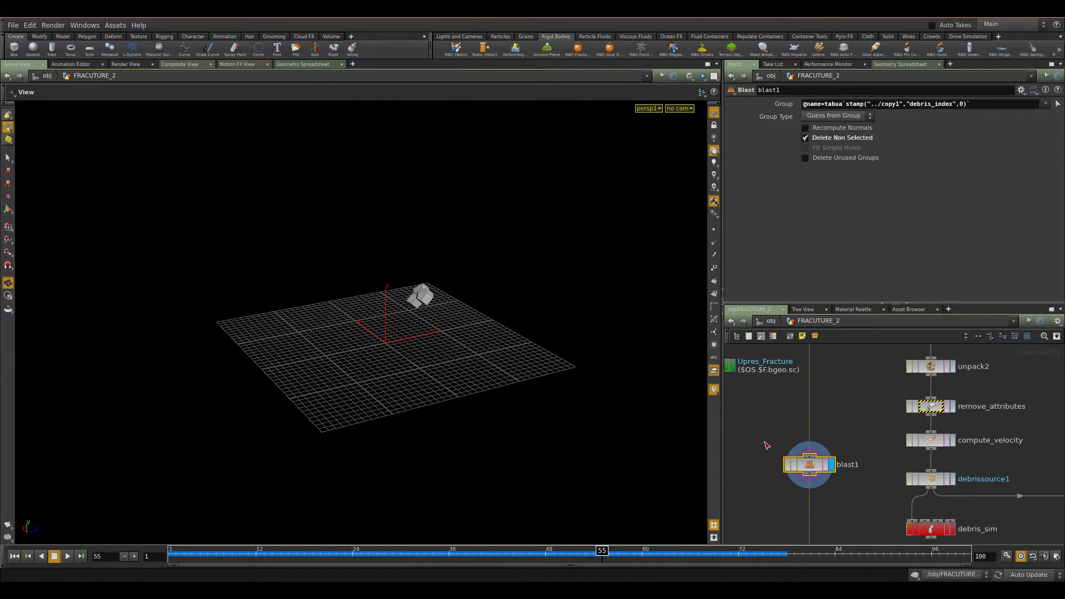
key(h)
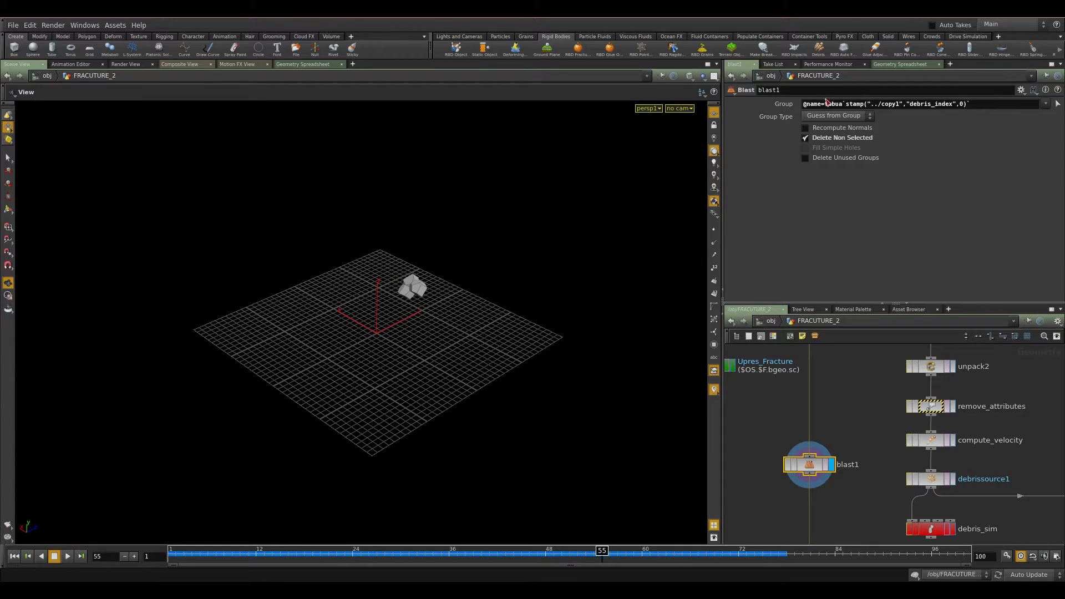
middle_drag(846, 402, 851, 468)
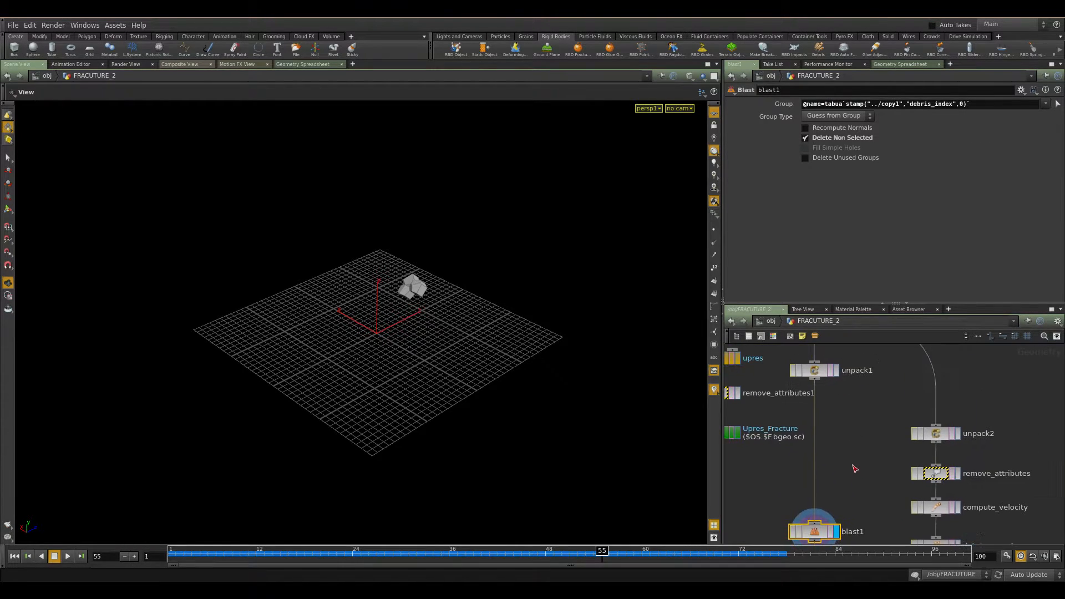
Create a new Blast node beside blast1 and set it as the displayed node.
key(Tab)
text(blas)
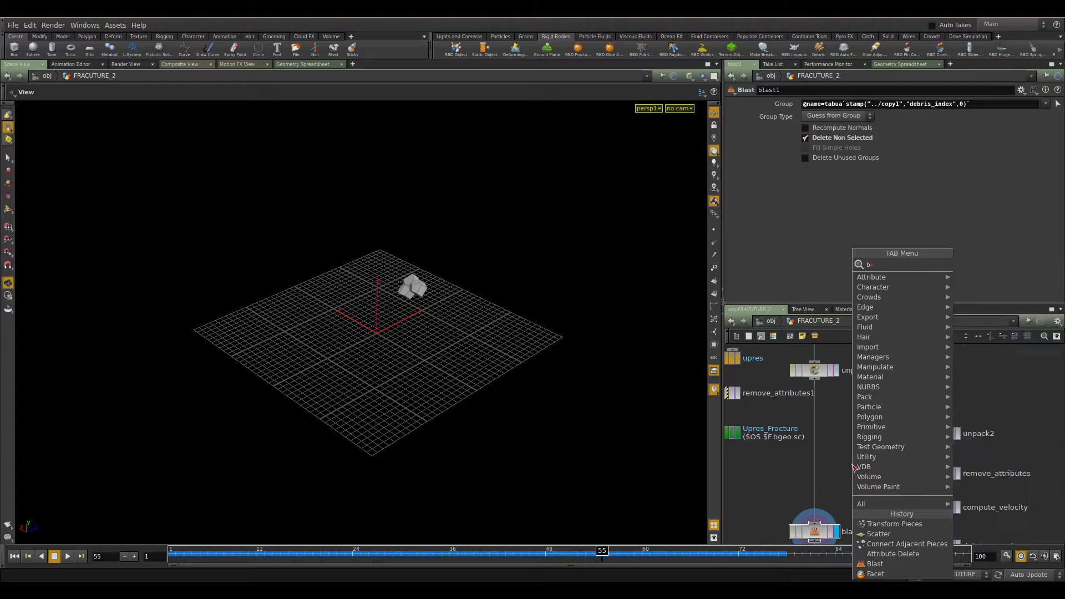
key(Return)
click(854, 468)
drag(854, 467, 820, 474)
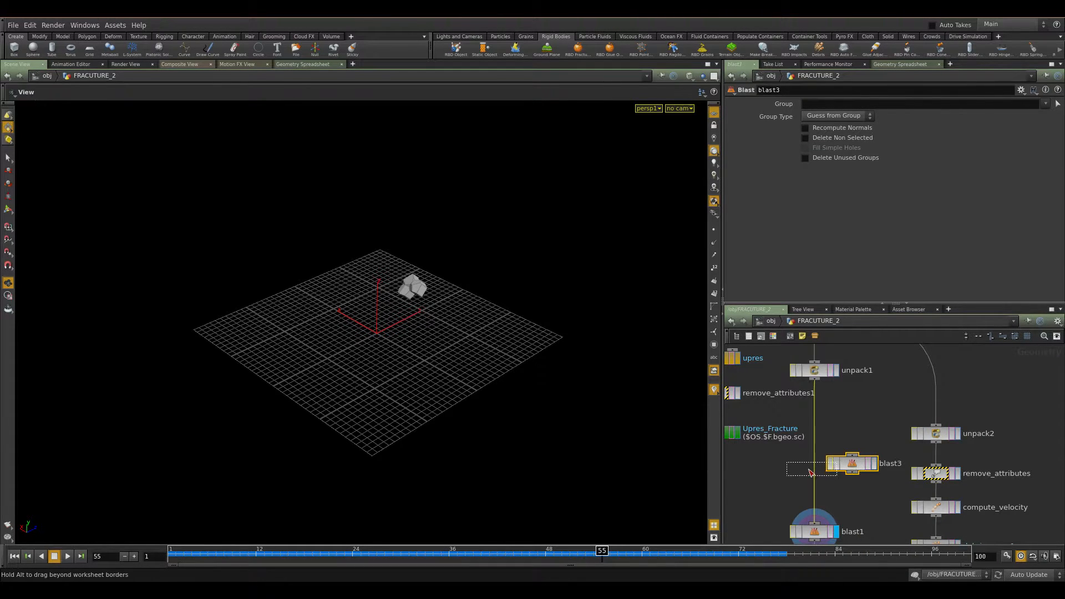
click(836, 470)
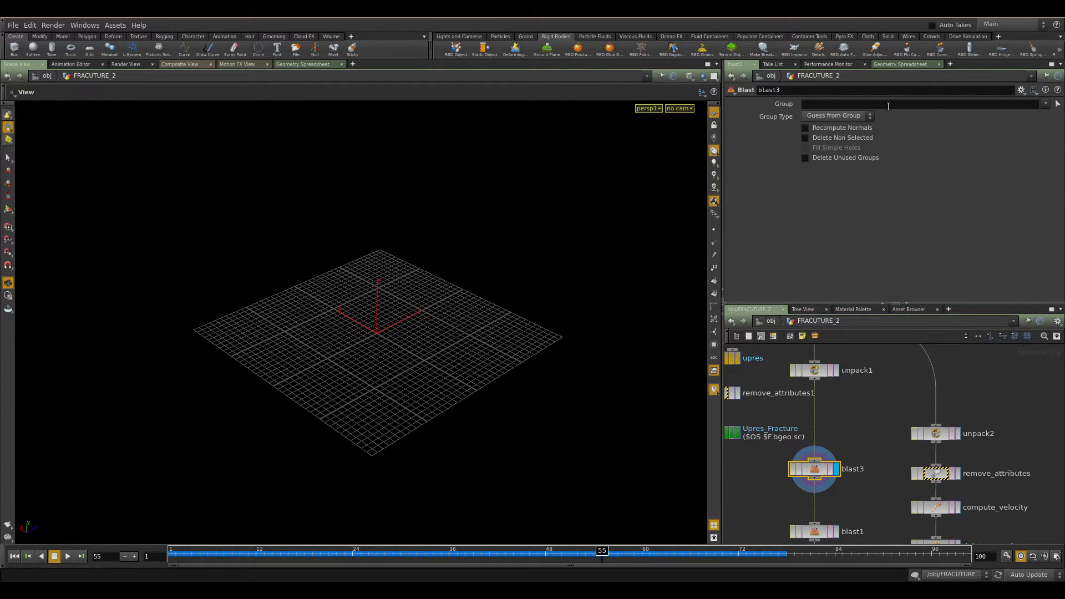
click(1045, 104)
click(1046, 104)
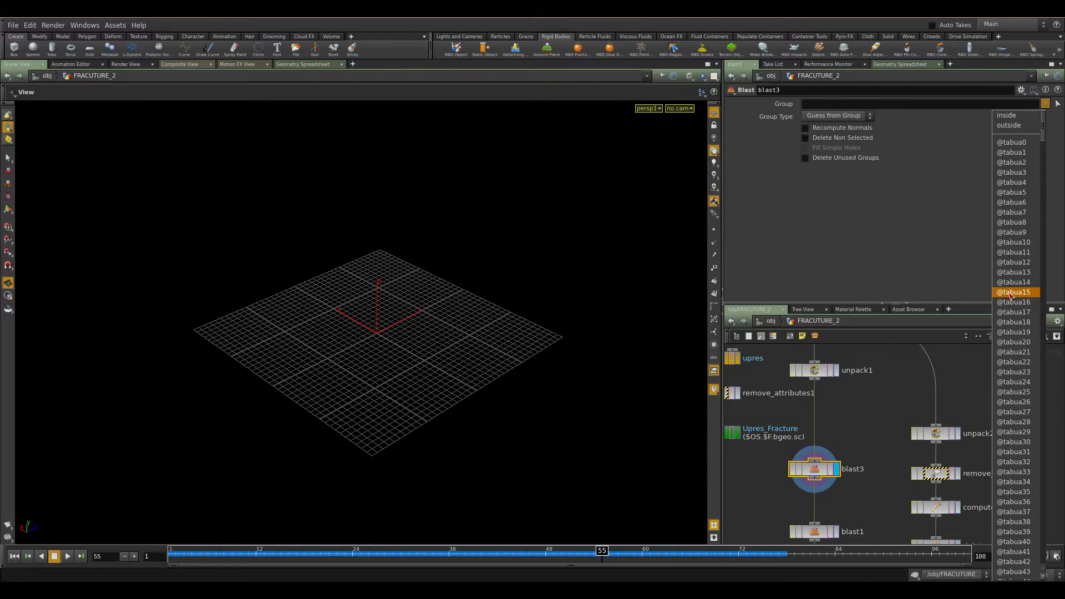
click(1013, 292)
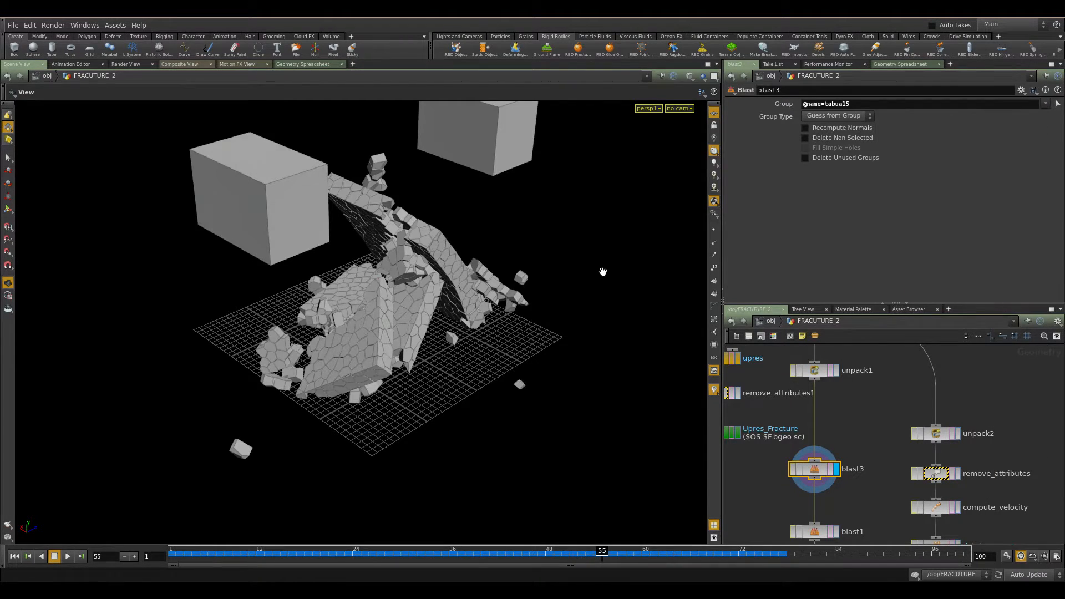
click(835, 138)
drag(442, 340, 309, 306)
key(Return)
click(856, 108)
key(BackSpace)
key(BackSpace)
text(200)
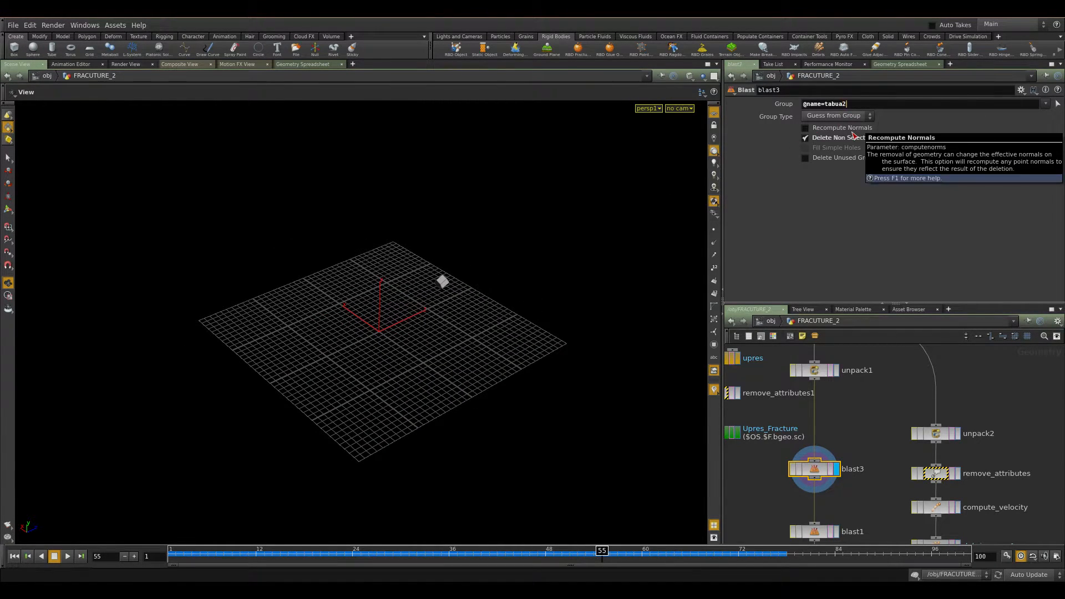
key(Return)
drag(487, 233, 346, 288)
click(882, 103)
key(BackSpace)
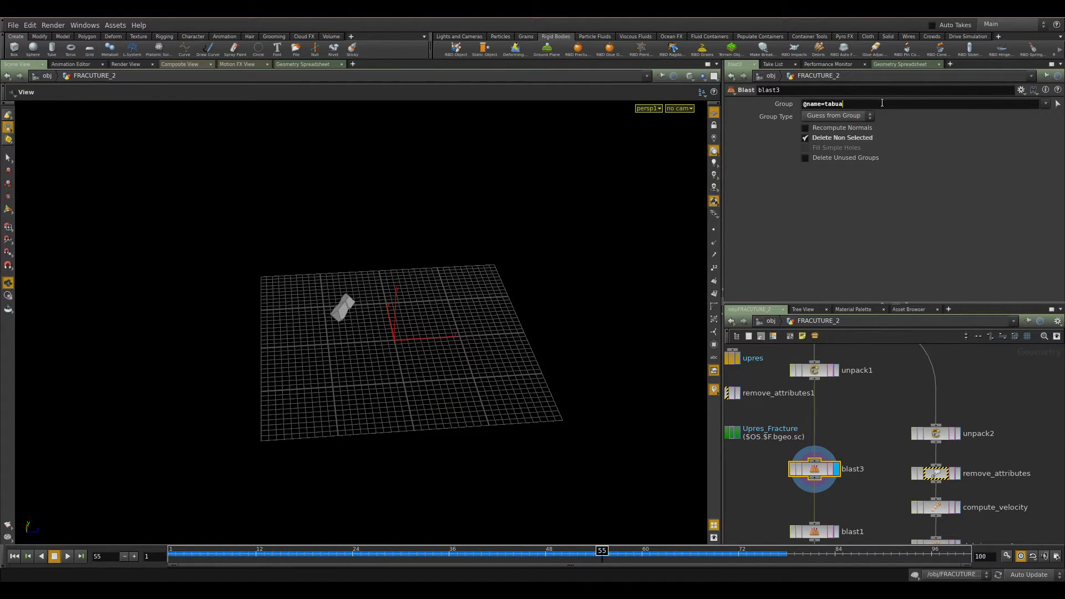
key(Return)
drag(590, 160, 276, 341)
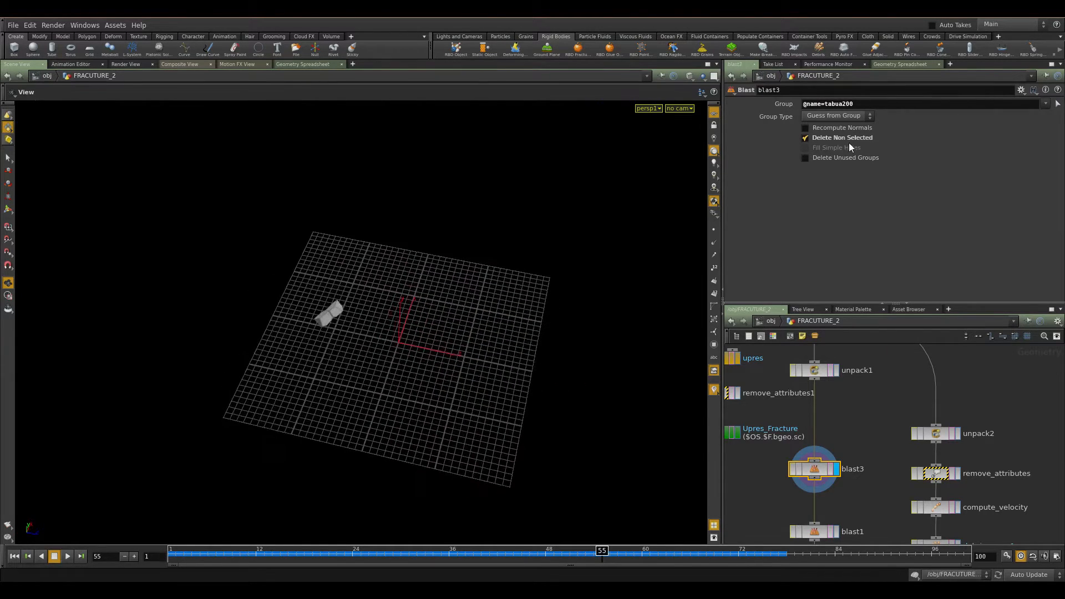
key(BackSpace)
drag(377, 360, 594, 280)
Clear the Blast group field and delete the new Blast node.
drag(862, 105, 709, 134)
key(BackSpace)
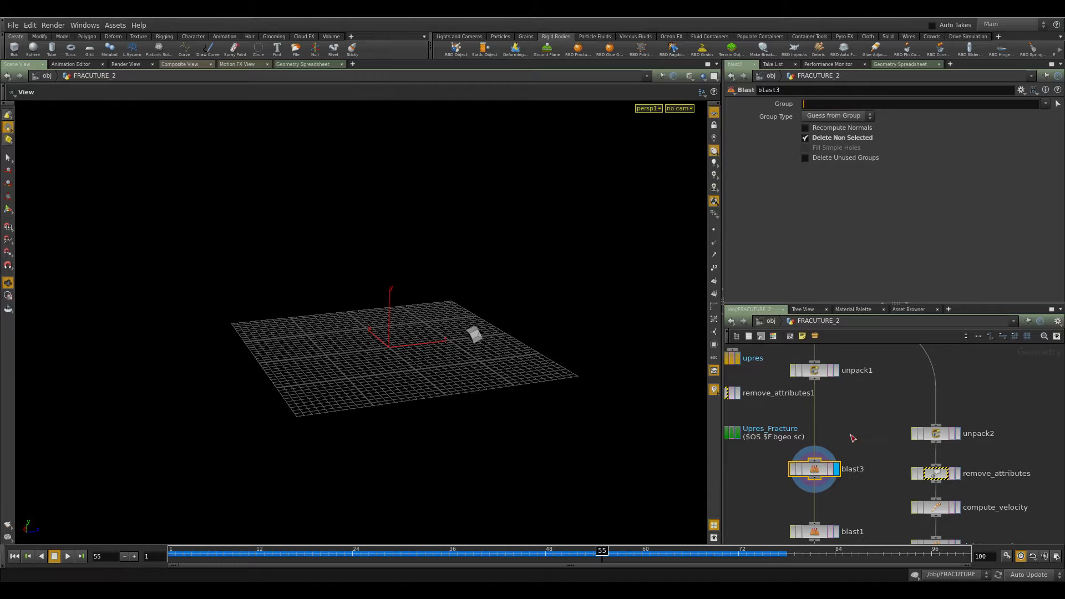
drag(849, 436, 797, 502)
key(Delete)
Re-examine blast1's stamp group expression alongside the index wrangle's debris_index attribute.
middle_drag(830, 534, 833, 442)
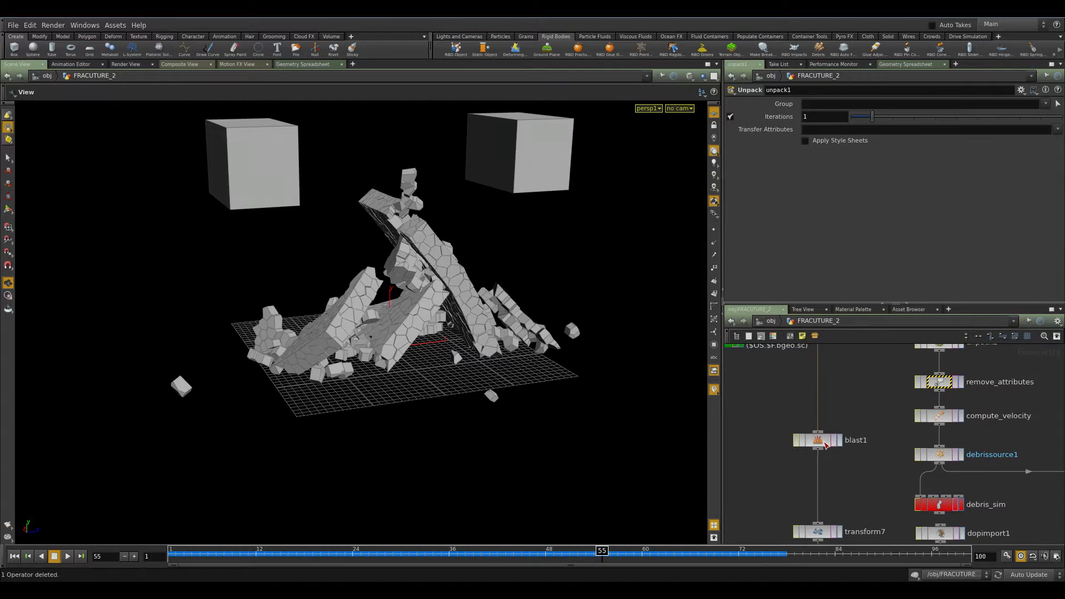
click(826, 445)
middle_drag(858, 493, 846, 424)
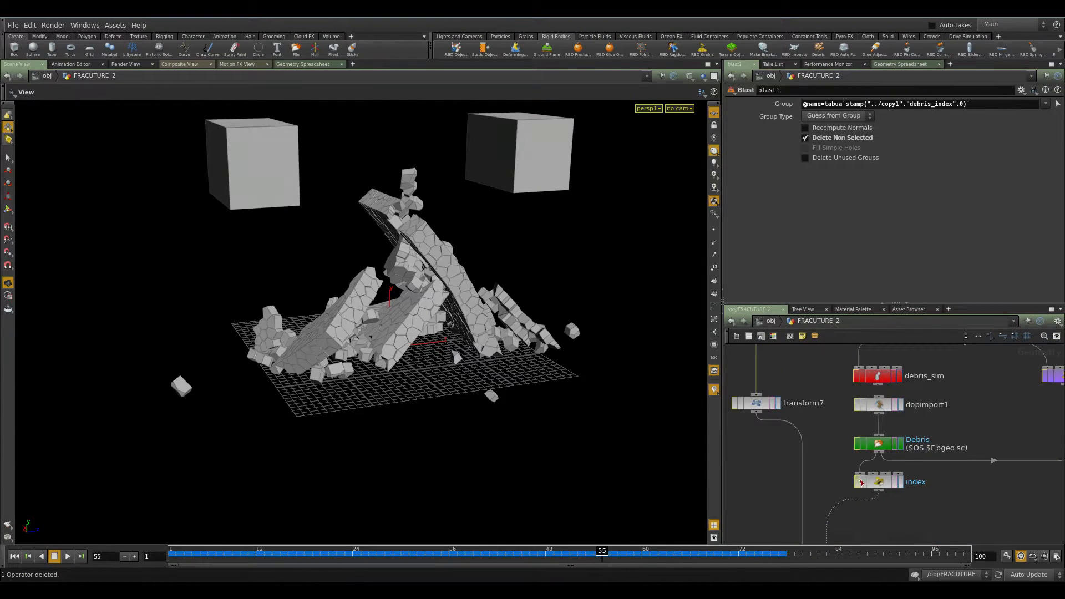
click(862, 482)
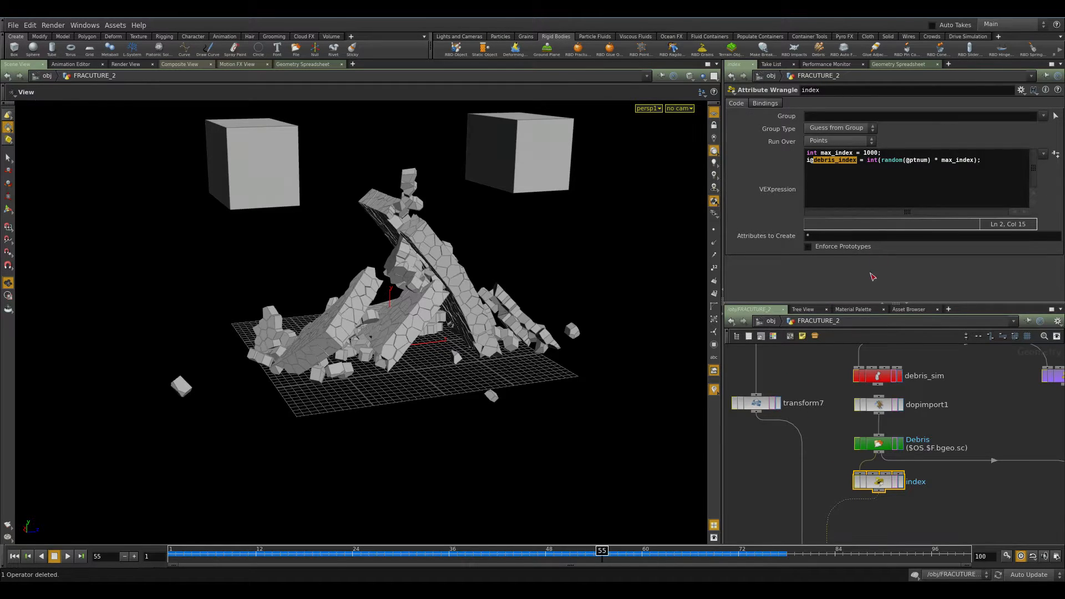
middle_drag(808, 383, 821, 547)
drag(815, 424, 768, 506)
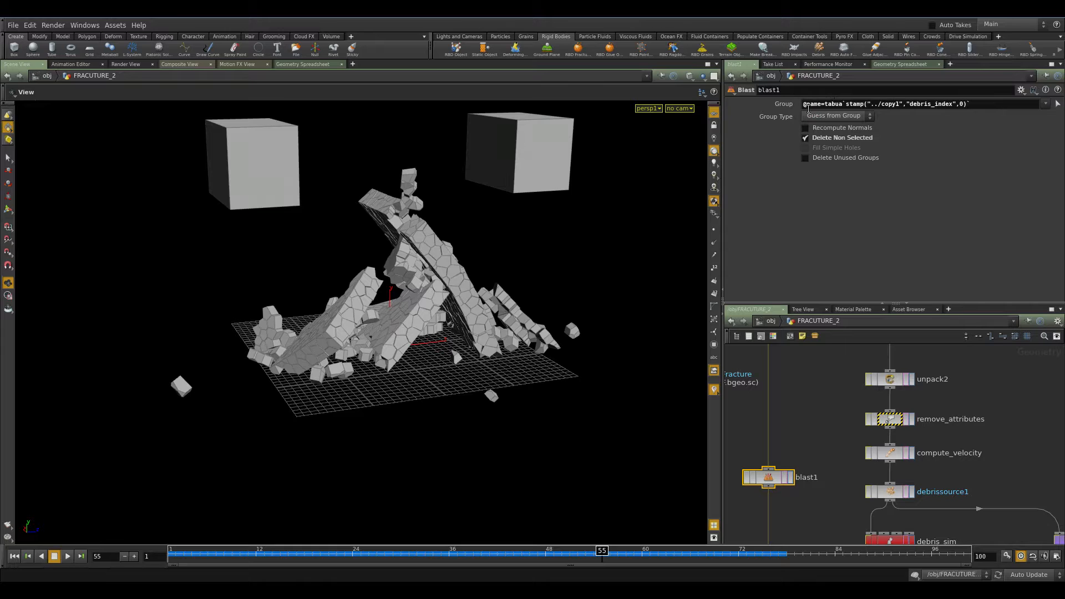
drag(844, 105, 992, 103)
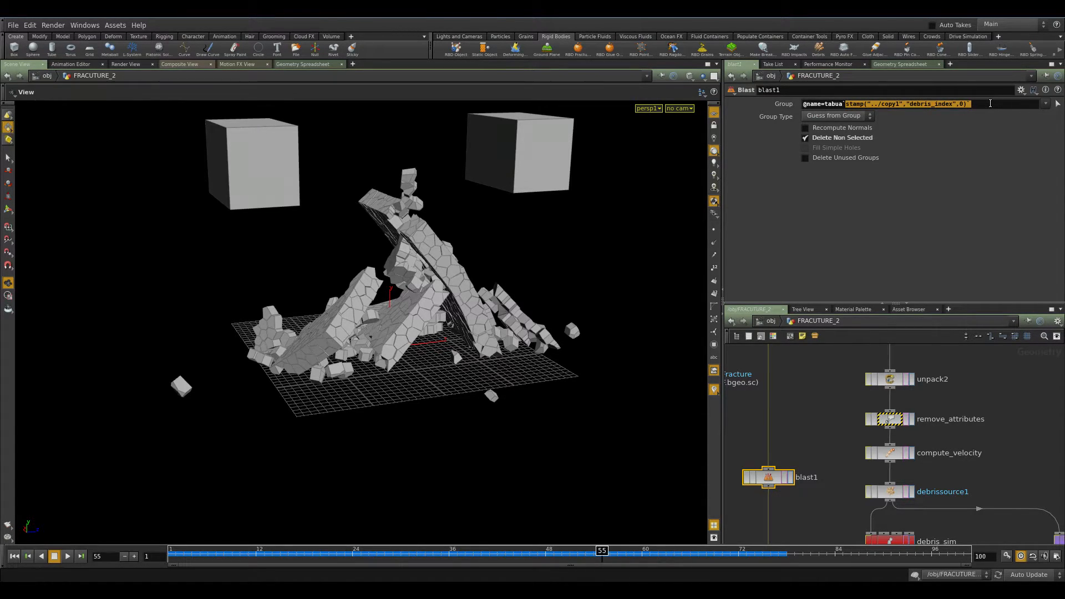
Edit the default value in blast1's stamp group expression to 0.
click(855, 104)
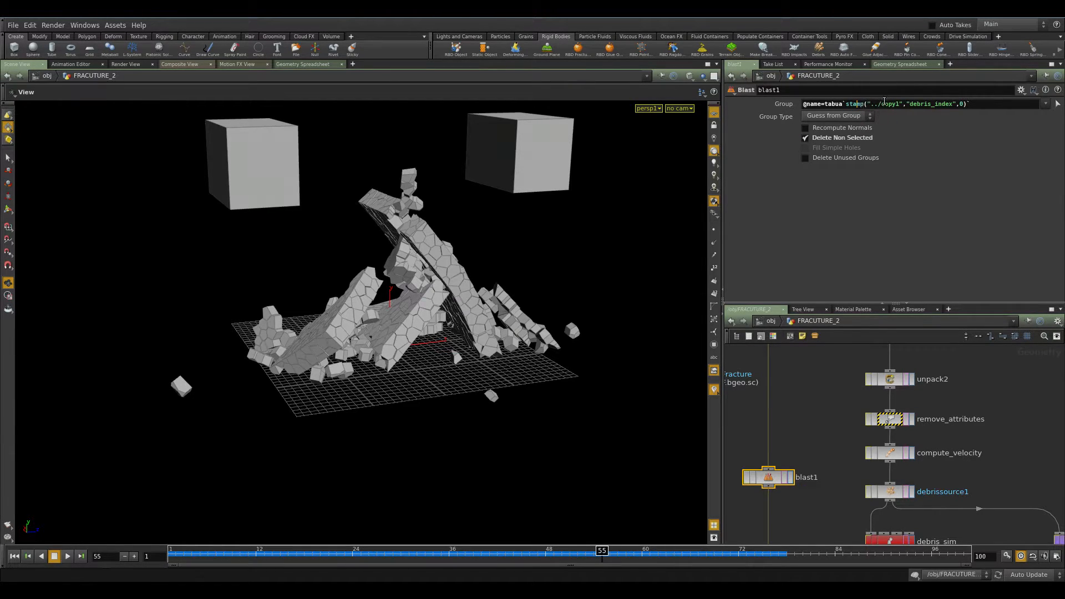
click(963, 104)
text(0)
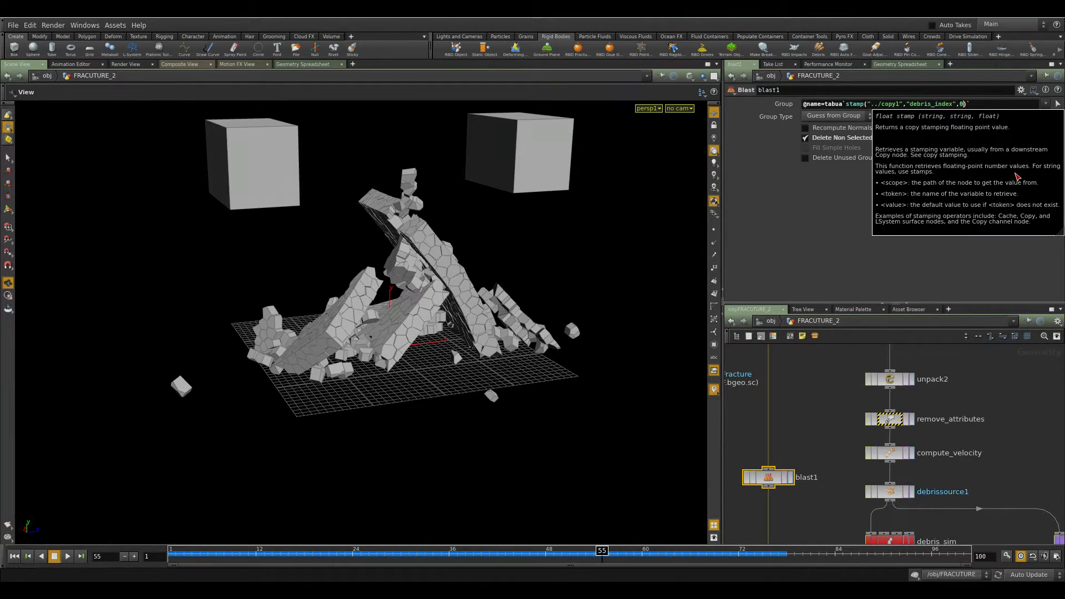
Display transform7 and orbit around the isolated fragment to examine its stamped Uniform Scale expression.
middle_drag(816, 538, 780, 449)
click(769, 395)
click(784, 409)
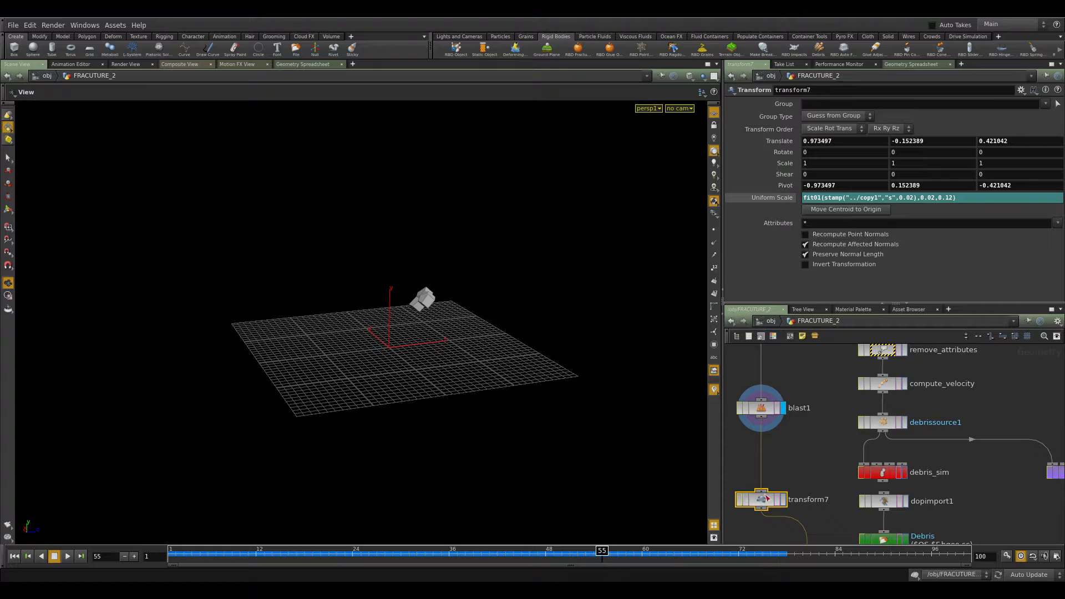
click(784, 501)
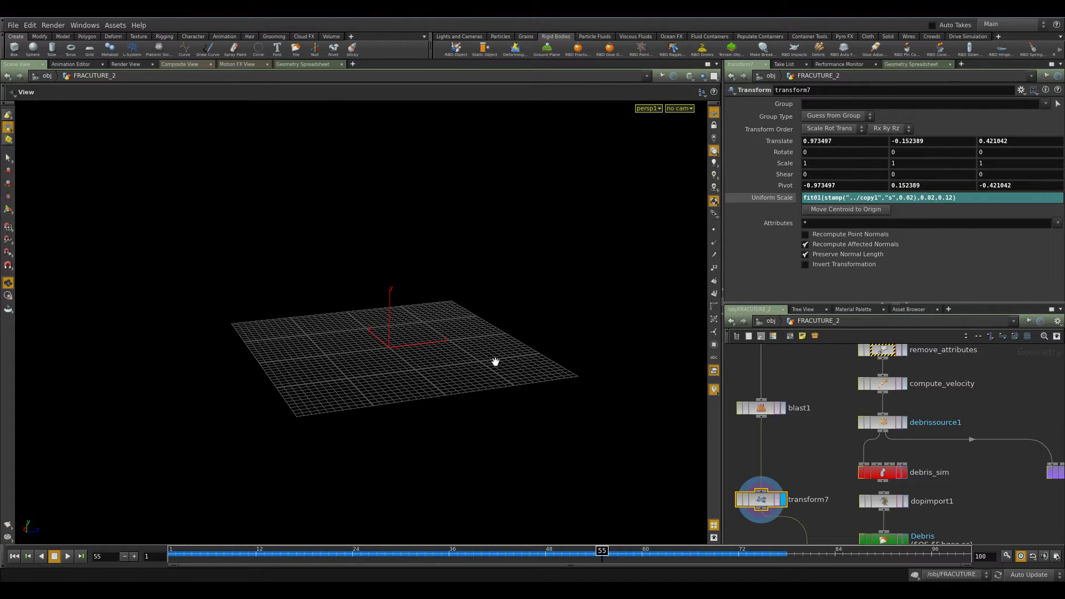
key(space+g)
right_drag(320, 330, 414, 342)
drag(414, 342, 418, 350)
right_drag(418, 350, 355, 348)
drag(355, 349, 248, 346)
right_drag(248, 347, 161, 344)
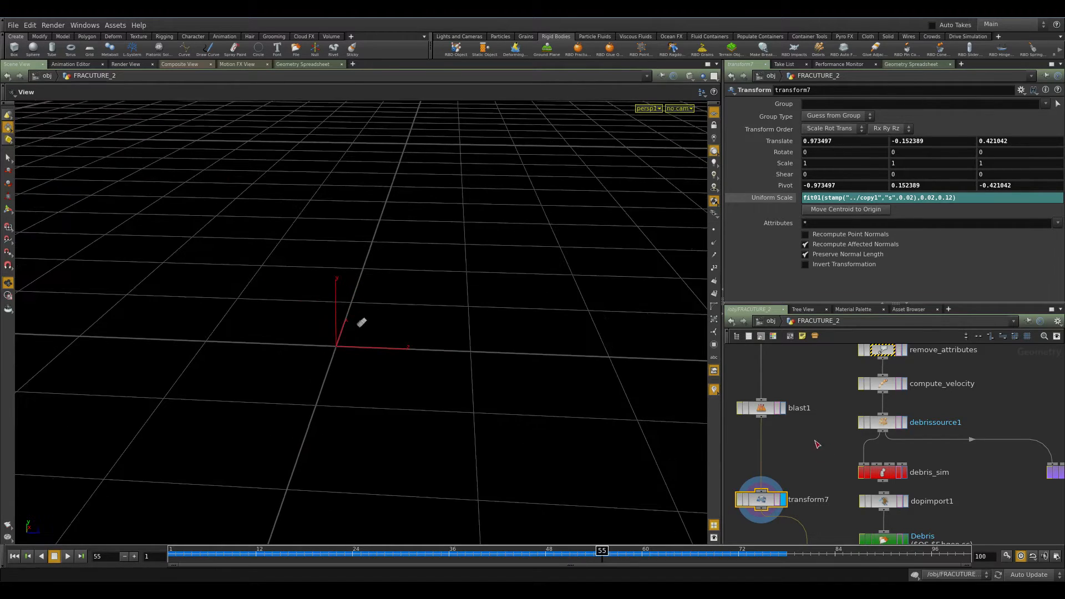
Review copy1's stamp variable s, then set the stamp default in transform7's Uniform Scale expression to 0.0.
middle_drag(832, 480, 772, 330)
click(760, 519)
drag(824, 224, 787, 236)
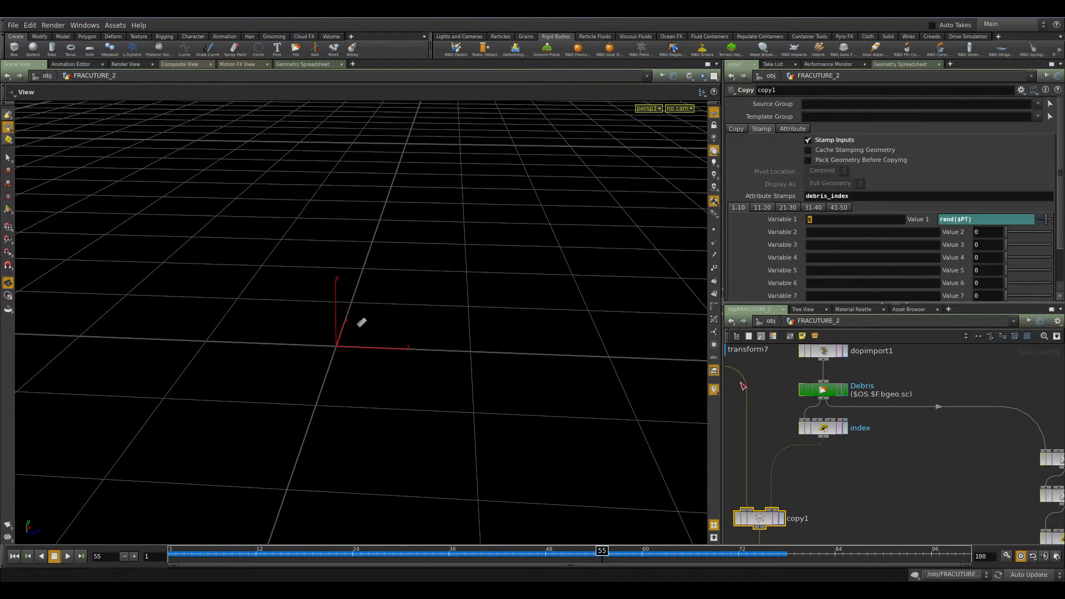
middle_drag(776, 398, 852, 504)
click(772, 456)
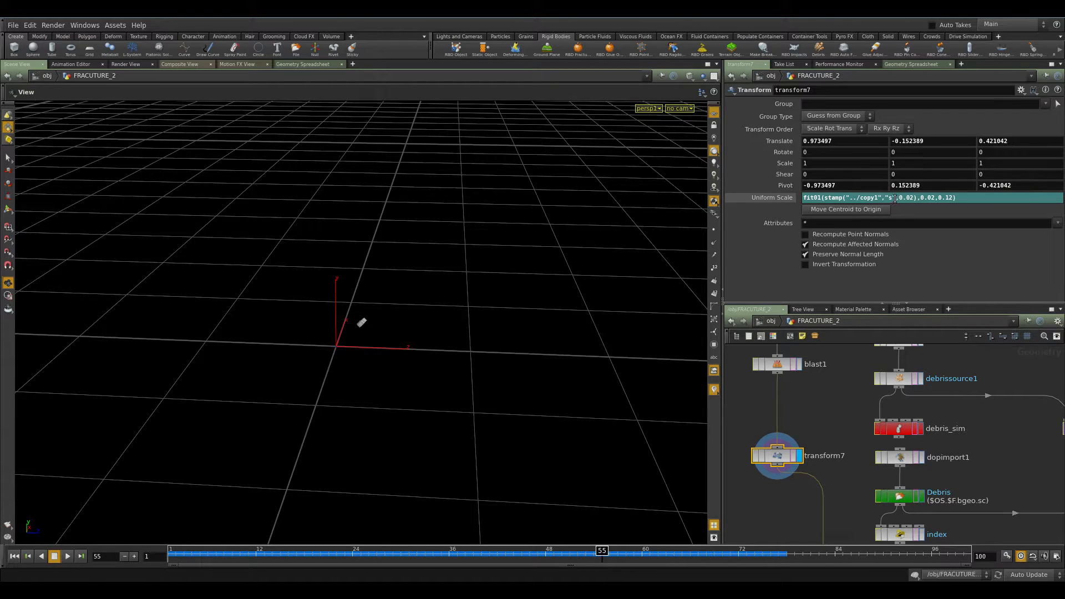
key(BackSpace)
Display the debris_geo cache node and zoom out to view the copied debris fragments.
click(987, 370)
middle_drag(939, 469, 938, 324)
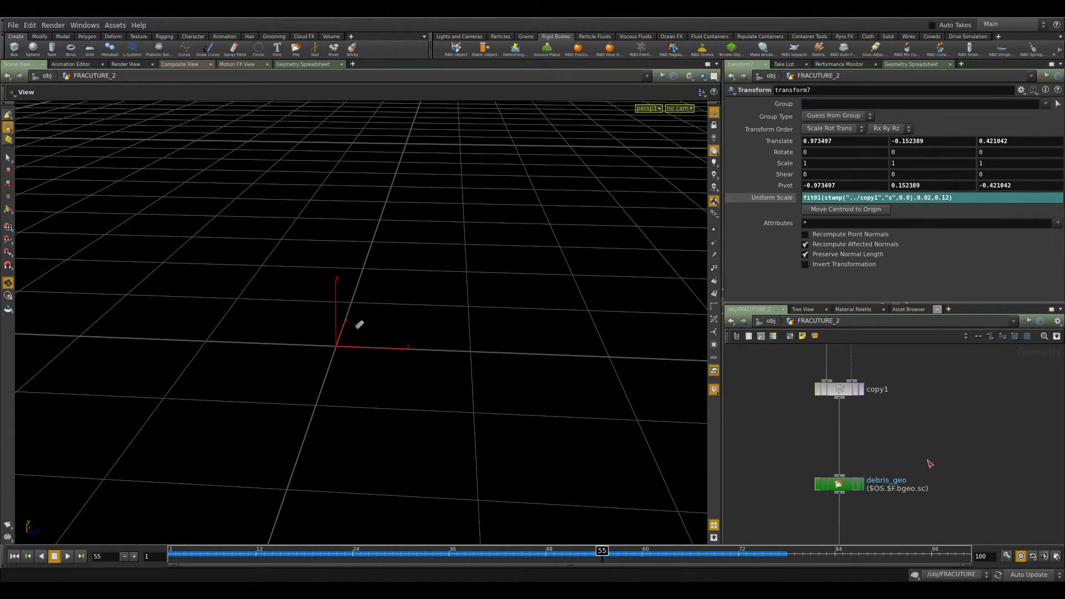
click(844, 485)
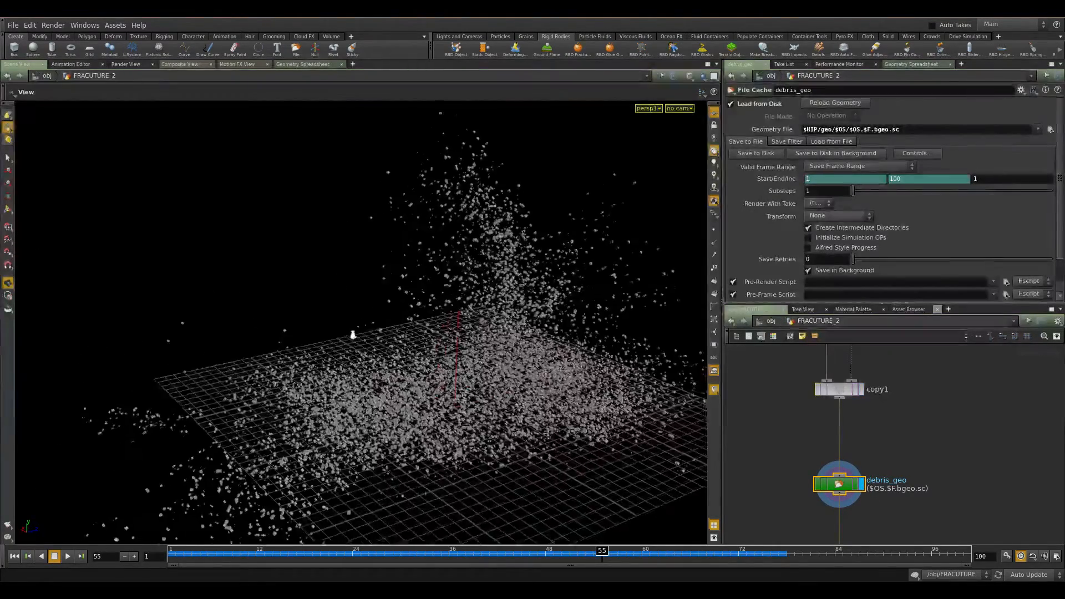
scroll(533, 366, up, 10)
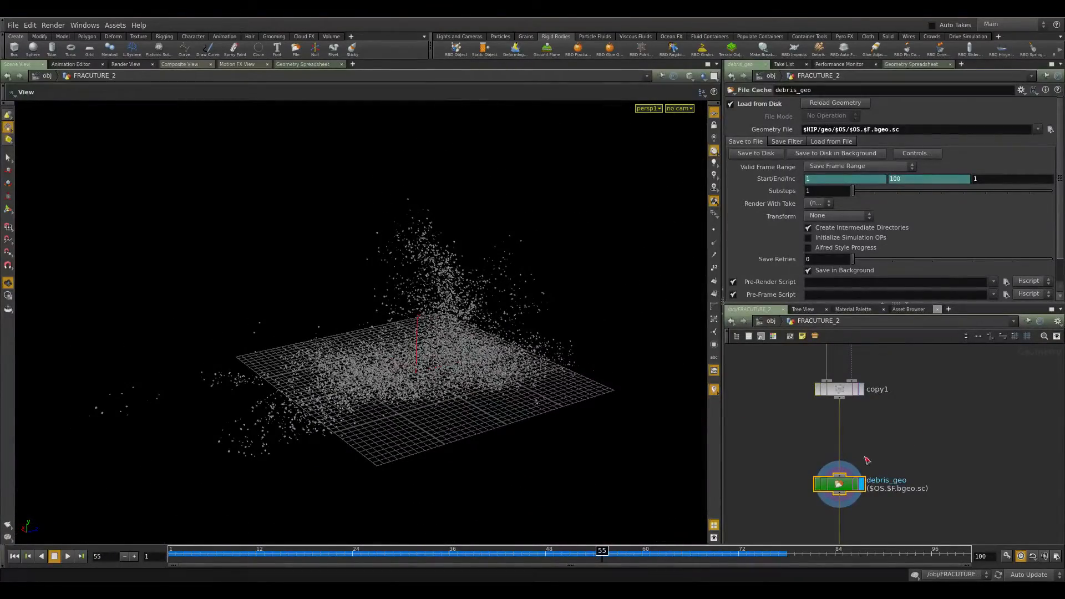
middle_click(838, 484)
scroll(939, 388, down, 5)
scroll(928, 453, up, 5)
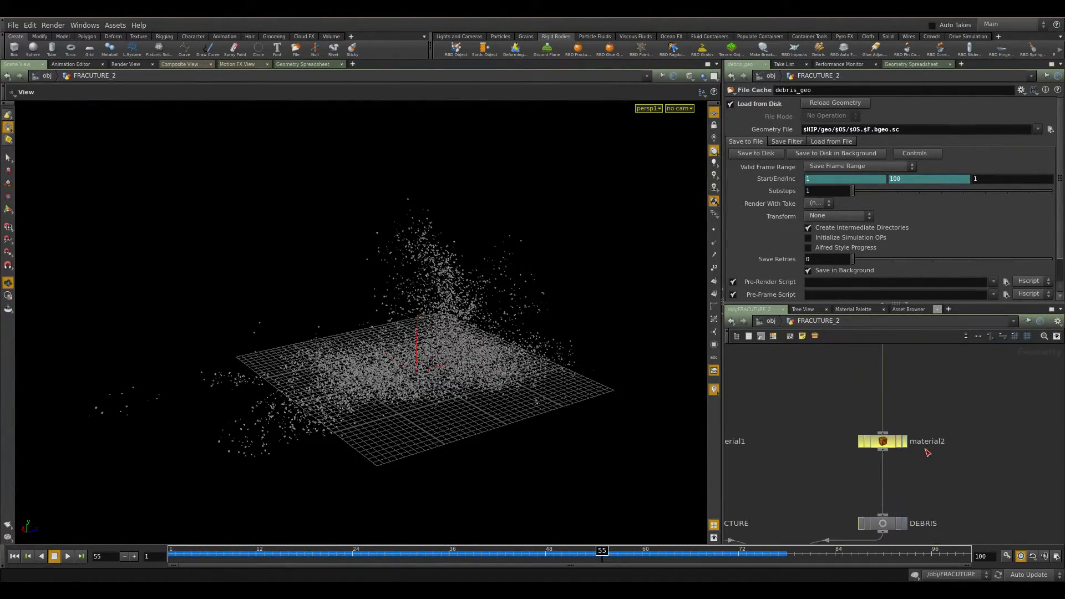
Display merge2 combining FRACTURE, DEBRIS and COLLIDER, and switch the viewport shading to Flat Wire Shaded.
click(882, 444)
middle_drag(966, 434, 970, 308)
drag(956, 375, 866, 435)
middle_drag(841, 538, 877, 384)
scroll(855, 418, down, 5)
click(861, 436)
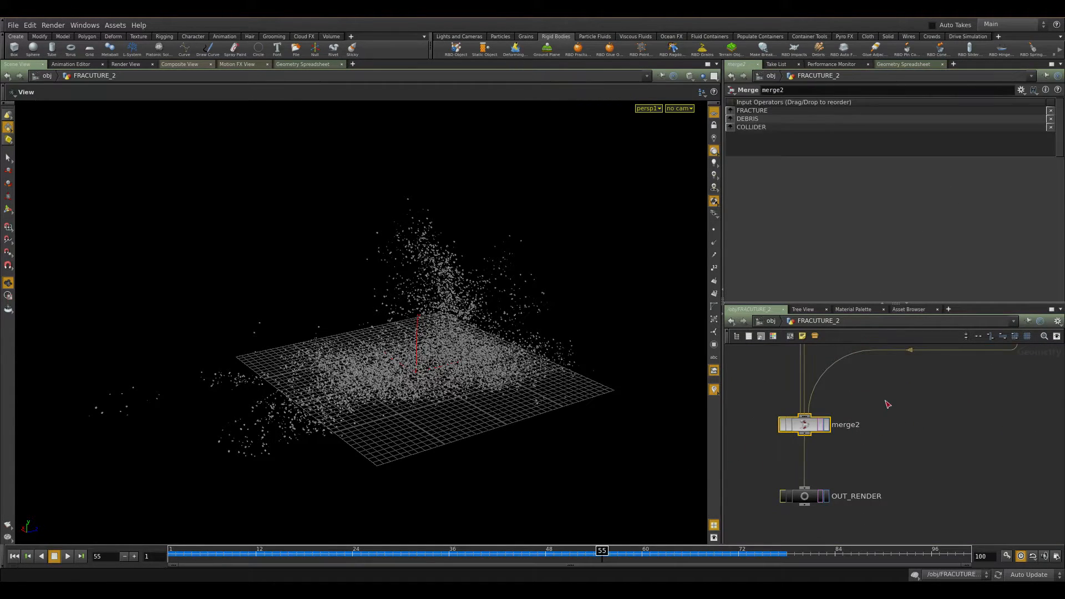
click(826, 425)
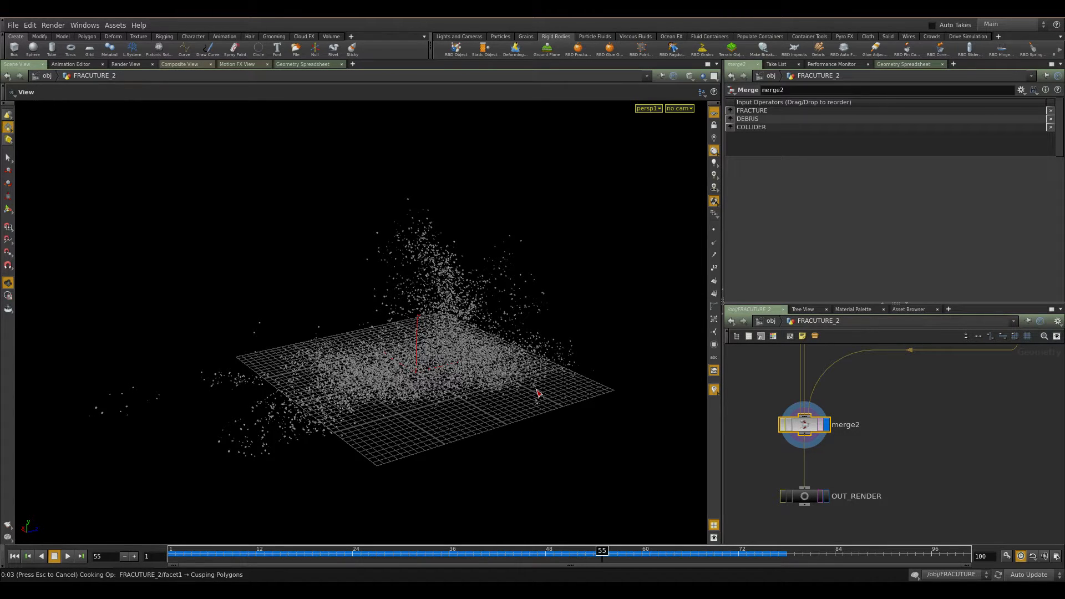
drag(482, 370, 523, 373)
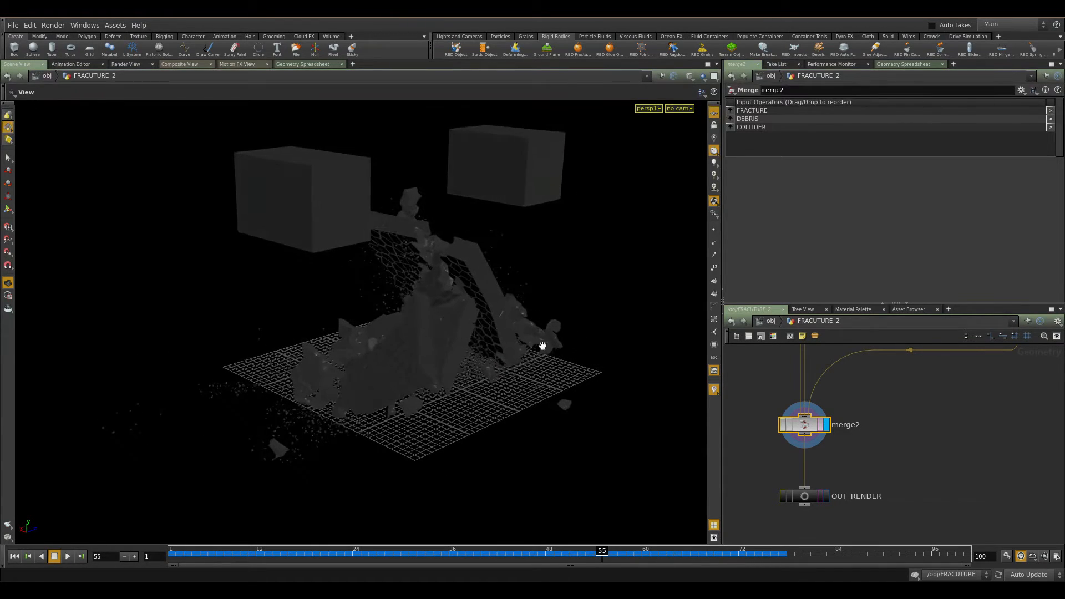
click(690, 75)
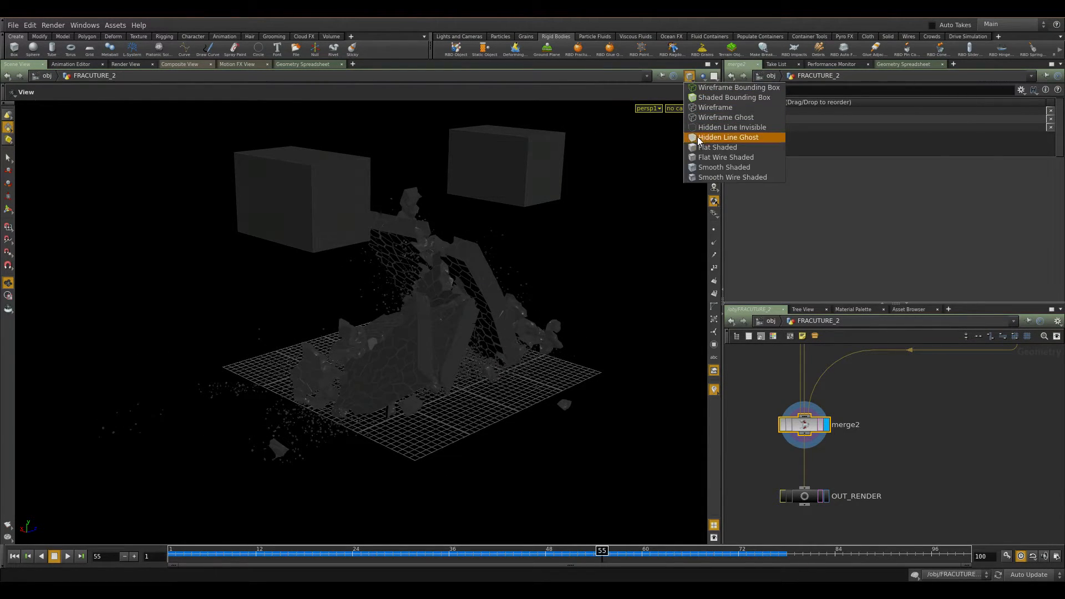
click(705, 158)
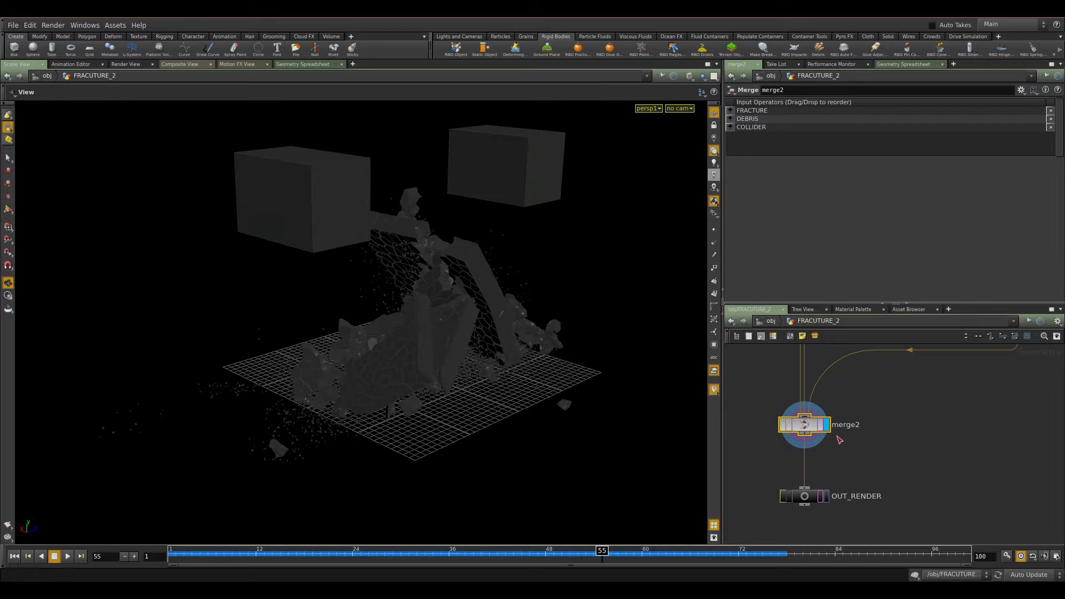
Display the Debris cache node and scrub the timeline to frame 50.
middle_drag(918, 350, 883, 446)
scroll(880, 395, down, 3)
middle_drag(872, 368, 809, 475)
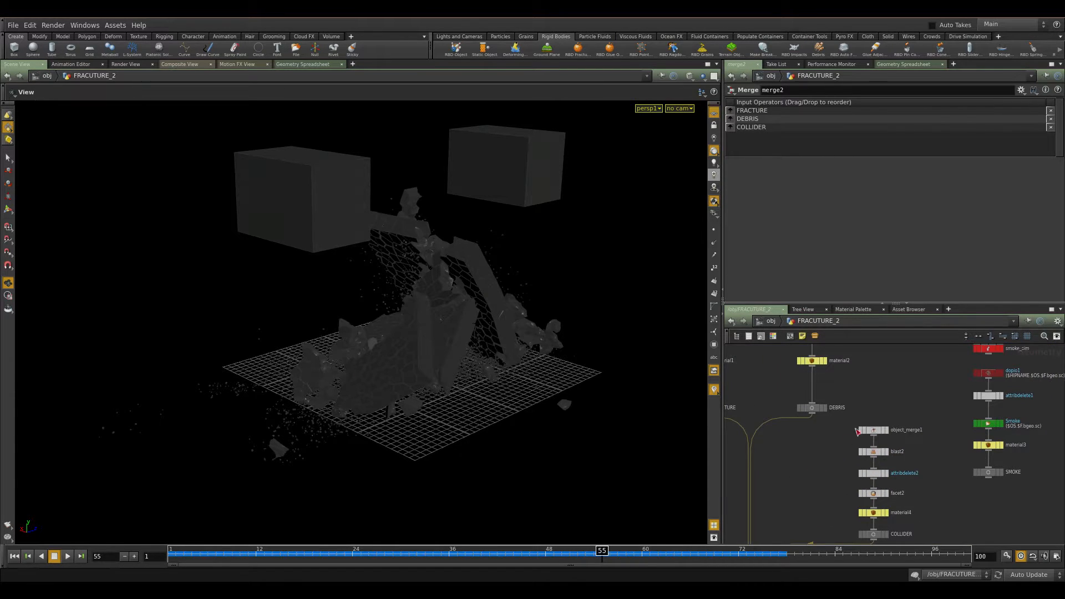
middle_drag(849, 440, 822, 478)
middle_drag(831, 434, 821, 495)
middle_drag(834, 423, 807, 497)
middle_drag(786, 442, 839, 474)
scroll(839, 474, up, 3)
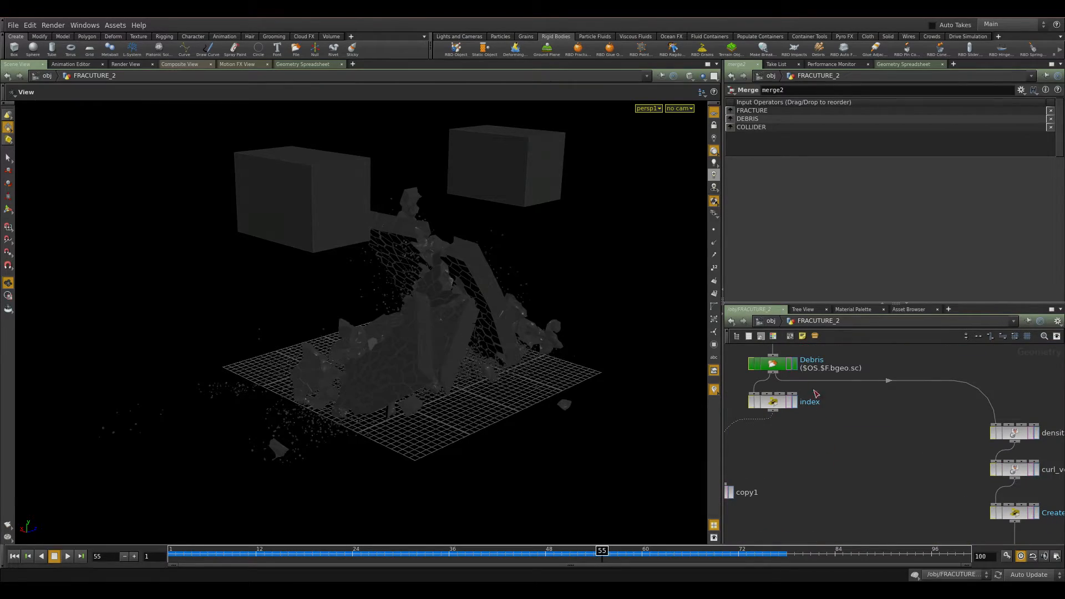
click(795, 364)
click(545, 552)
drag(545, 552, 565, 573)
Select the density Attribute VOP and dive inside to examine its divide, fit and bind nodes.
middle_drag(849, 495, 621, 454)
drag(832, 375, 738, 416)
middle_drag(859, 382, 942, 424)
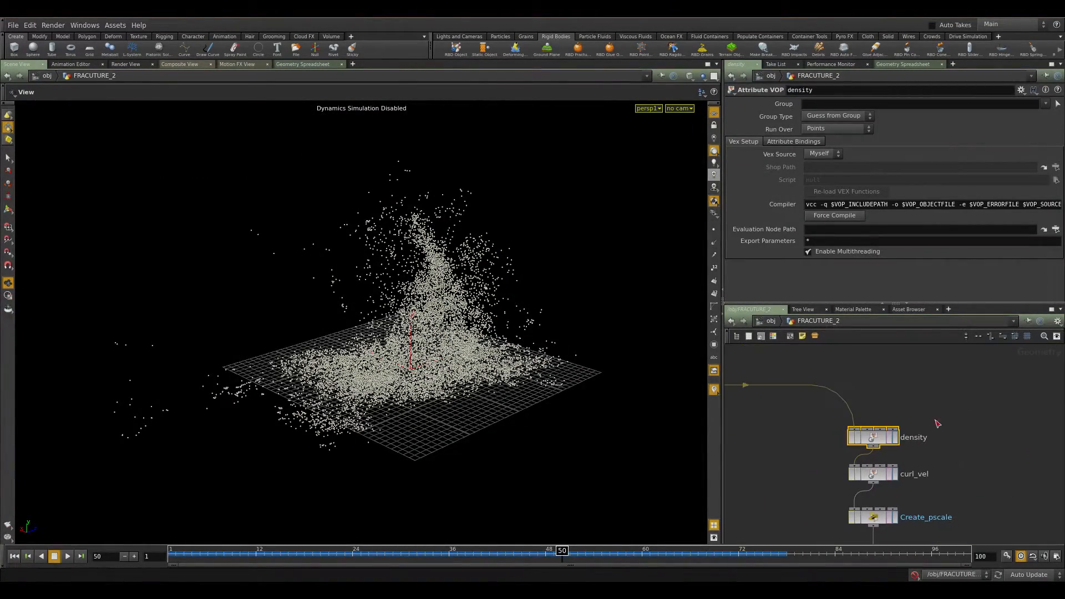
click(896, 440)
click(793, 141)
click(743, 142)
double_click(872, 437)
middle_drag(896, 421, 831, 375)
scroll(844, 436, up, 1)
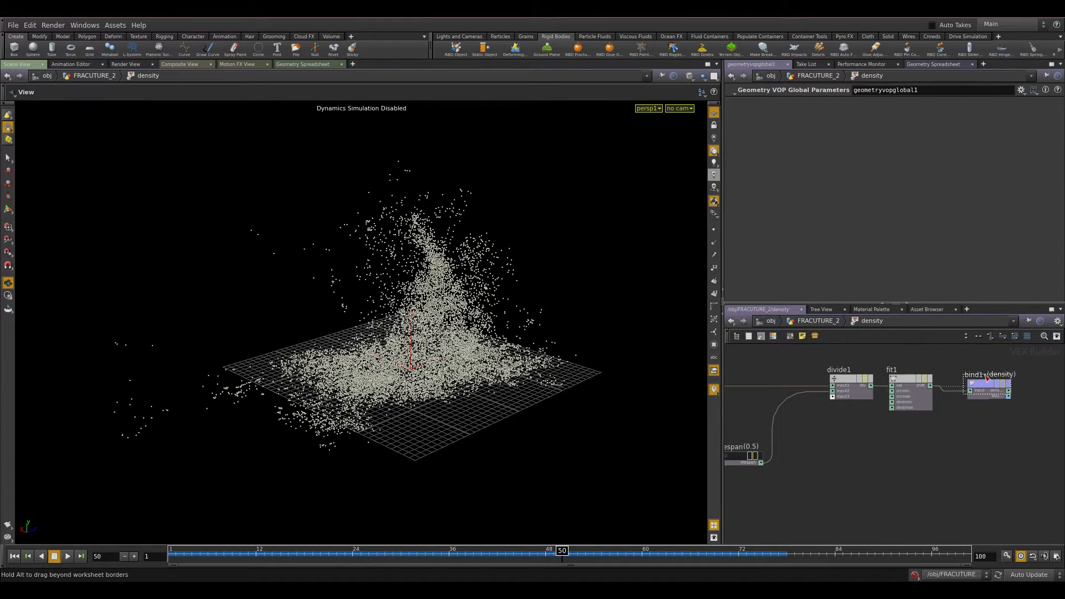
middle_drag(816, 447, 933, 445)
scroll(822, 393, up, 2)
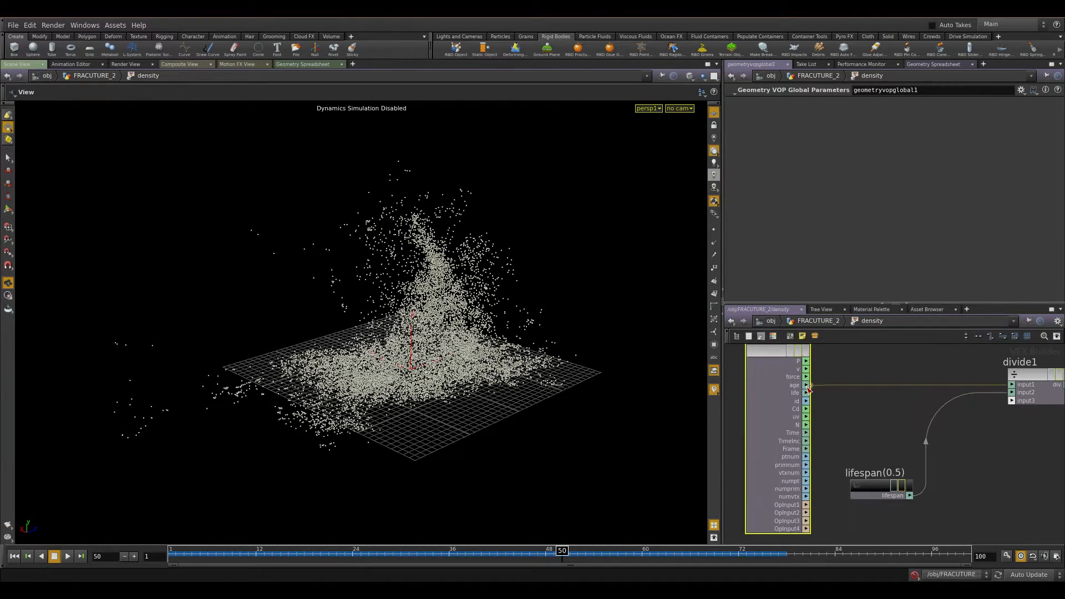
Show only the age attribute in the Geometry Spreadsheet and scrub through frames to compare particle ages.
click(285, 65)
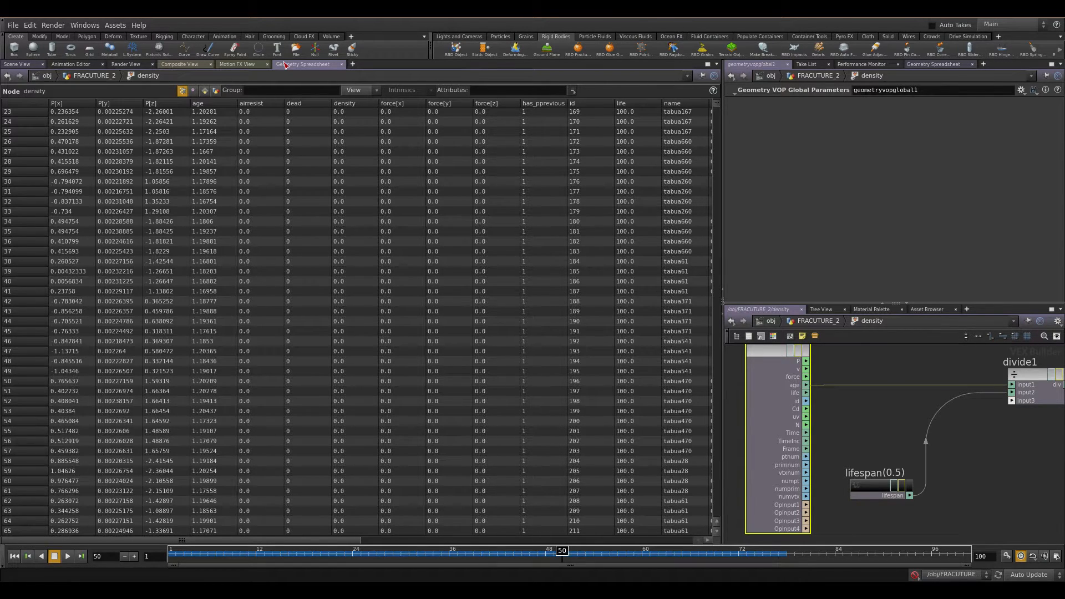
drag(562, 553, 891, 555)
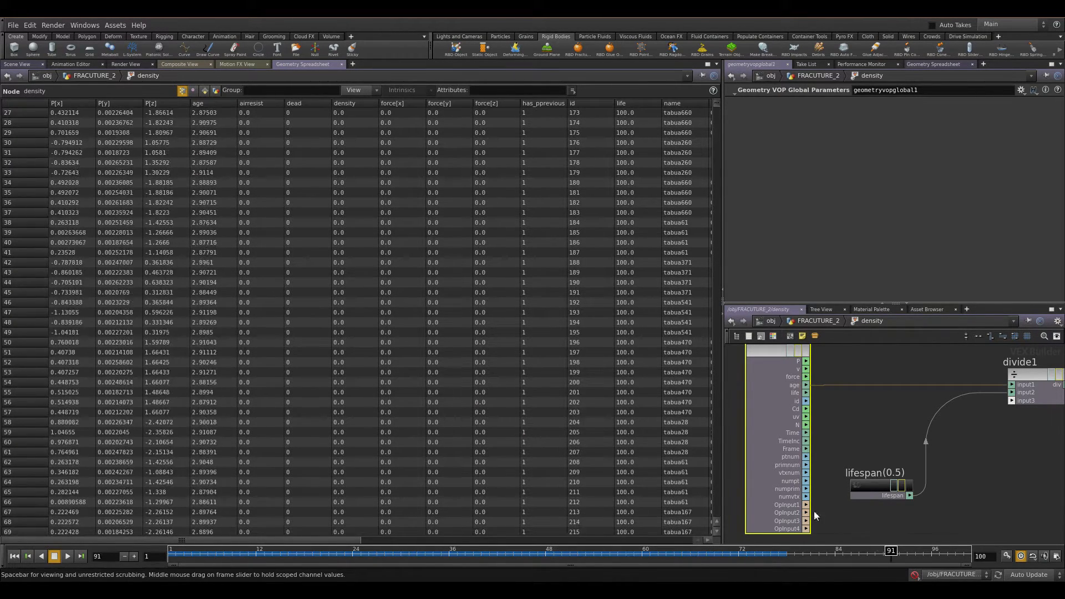
click(367, 95)
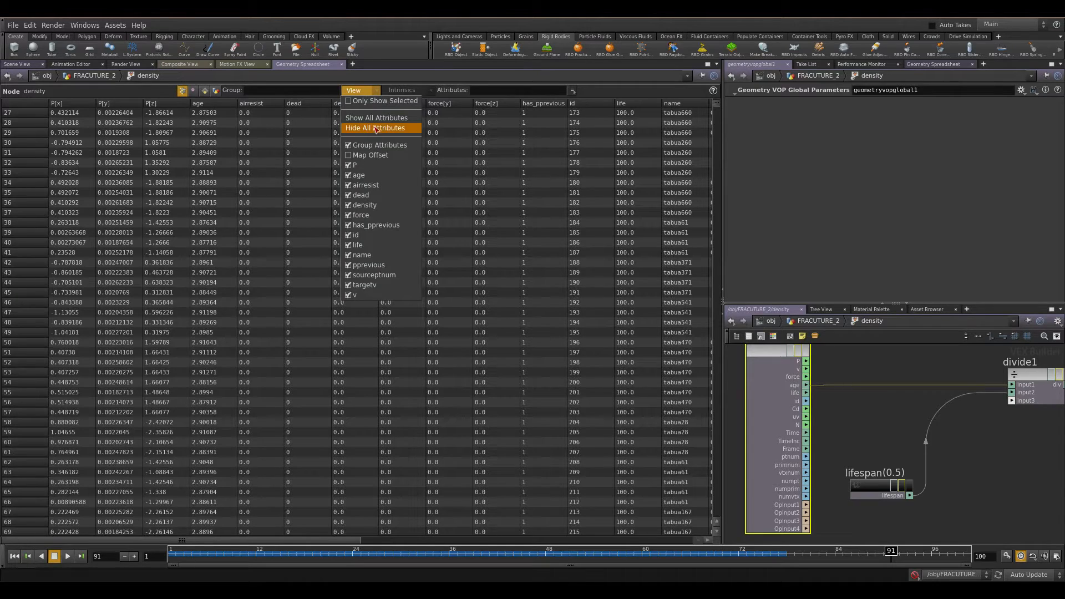
click(377, 128)
click(361, 91)
click(359, 175)
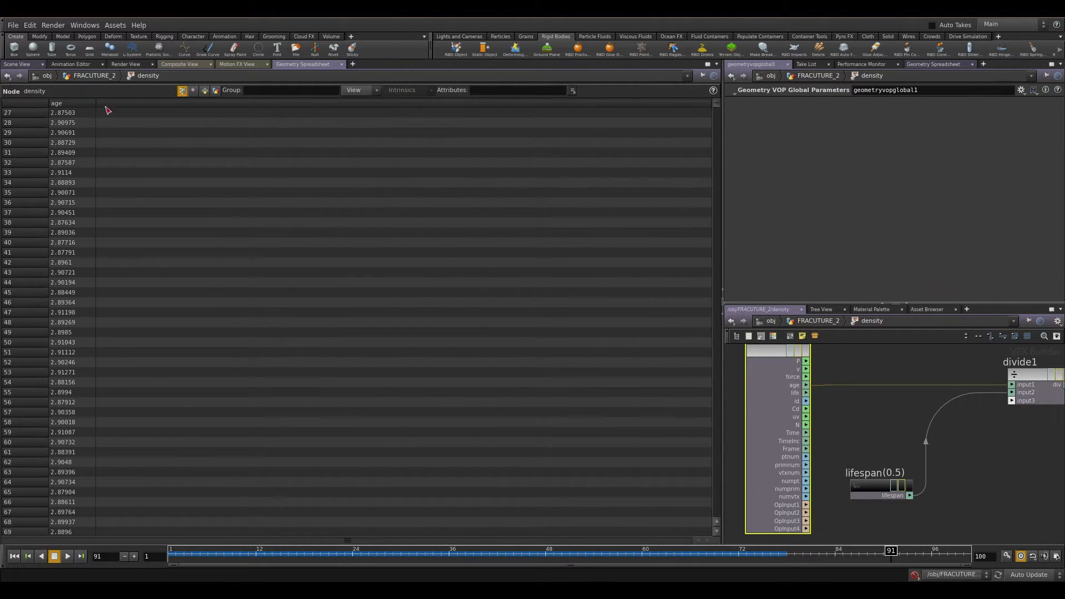
drag(574, 551, 965, 555)
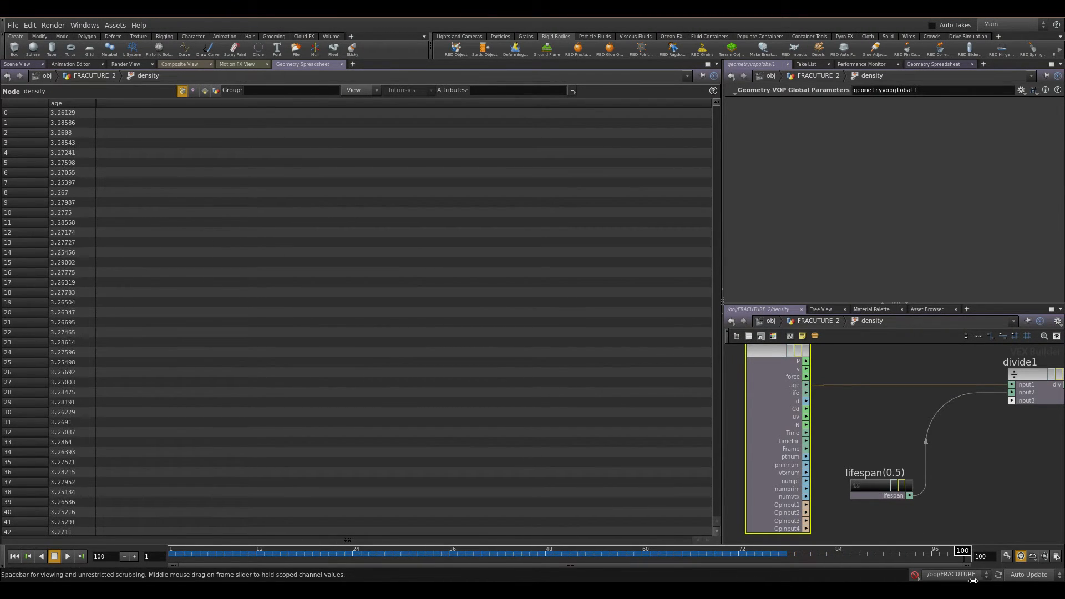
middle_drag(929, 417, 818, 427)
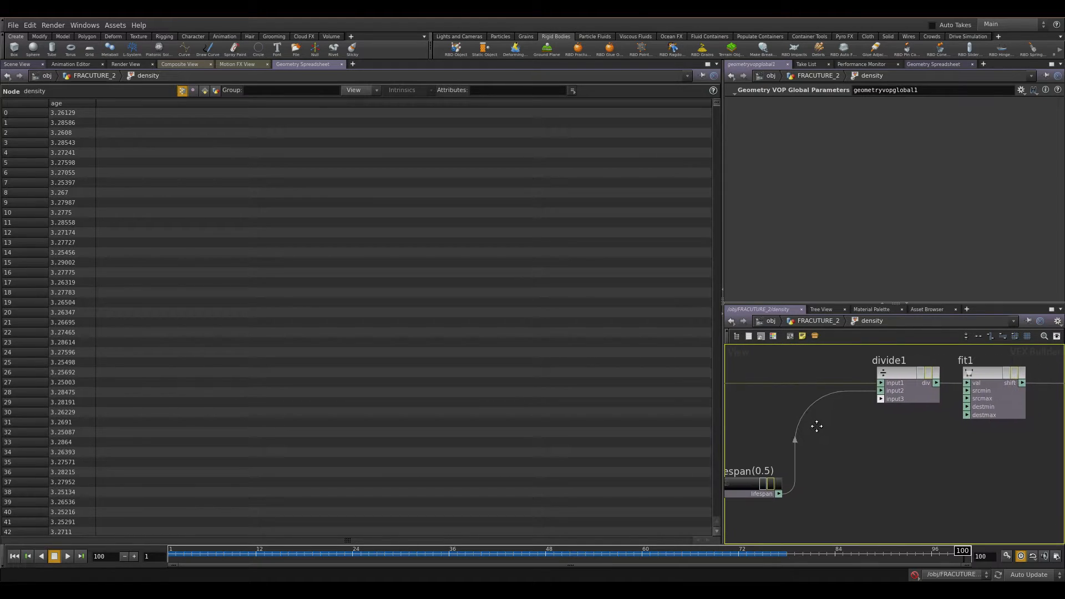
scroll(818, 430, down, 2)
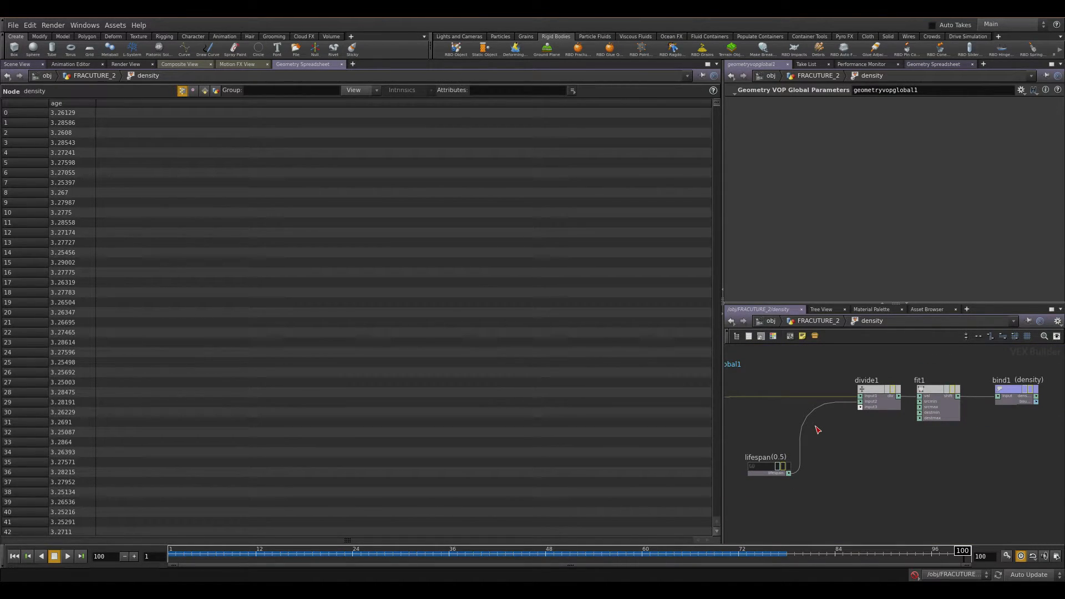
click(521, 554)
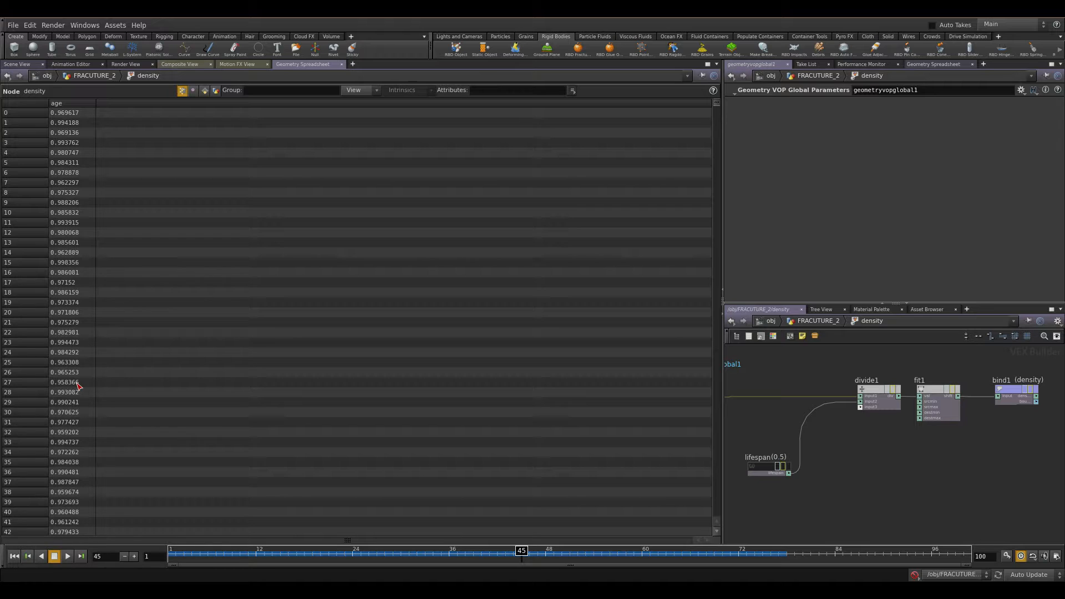
mouse_move(405, 553)
mouse_down()
mouse_move(541, 577)
mouse_move(967, 569)
mouse_move(383, 584)
mouse_move(393, 584)
mouse_up()
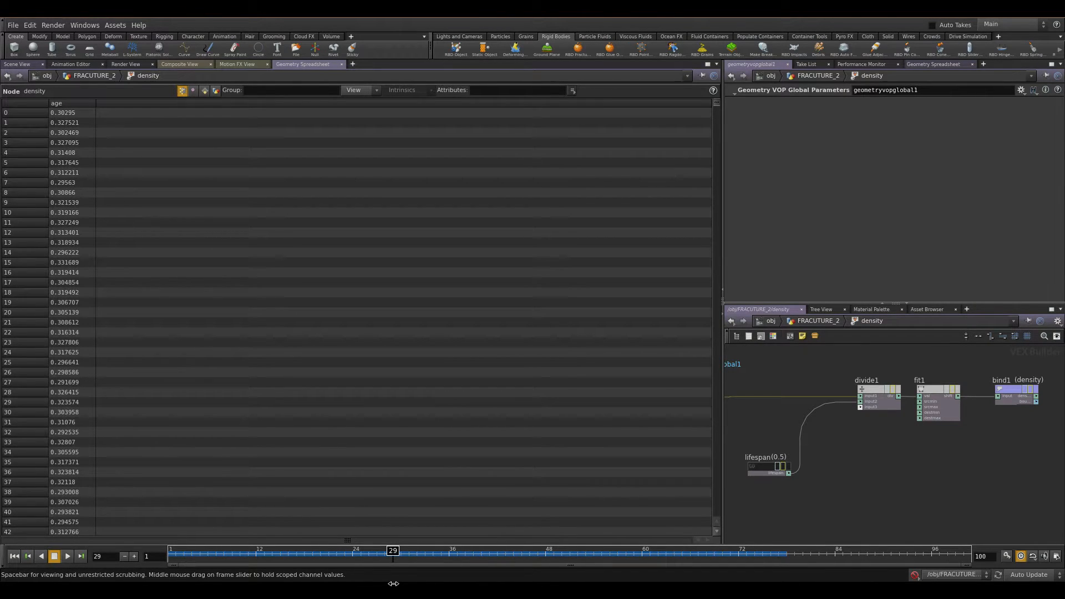
Inspect divide1's inputs and the lifespan constant referencing debrissource1's lifespan channel.
middle_drag(856, 475, 939, 492)
scroll(799, 441, up, 4)
middle_drag(1040, 398, 918, 400)
drag(942, 361, 991, 456)
middle_drag(835, 504, 787, 390)
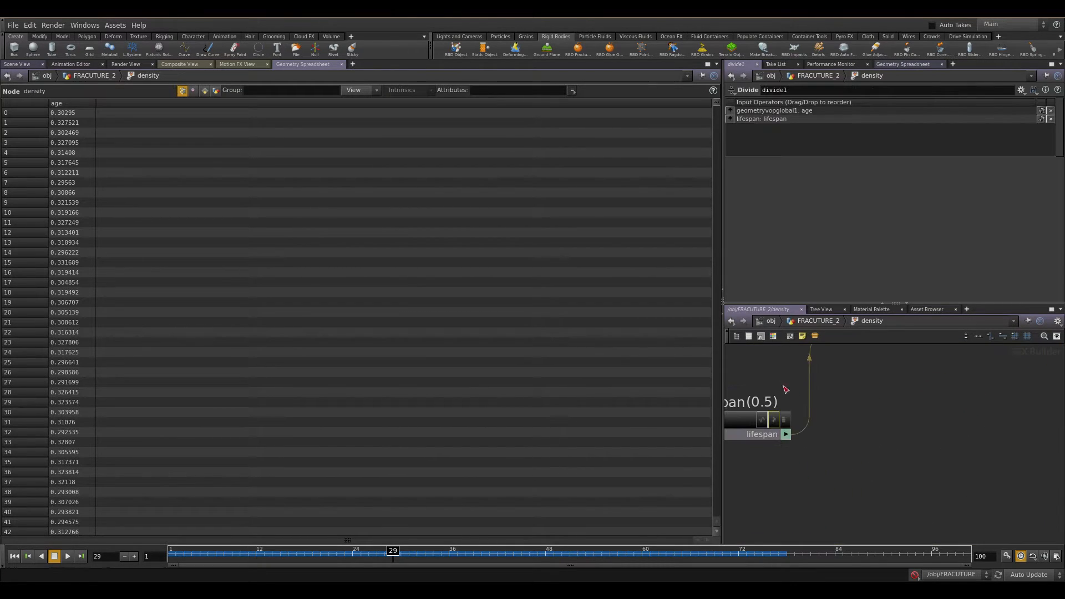
drag(767, 372, 755, 472)
drag(854, 129, 728, 289)
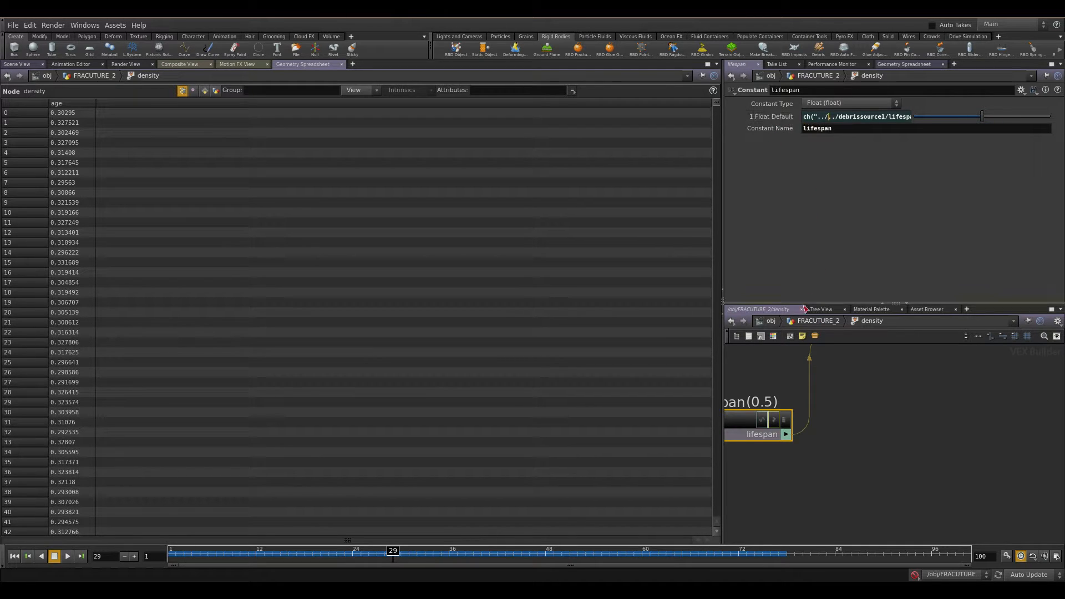
click(815, 321)
middle_drag(855, 413, 925, 419)
middle_drag(897, 346, 901, 423)
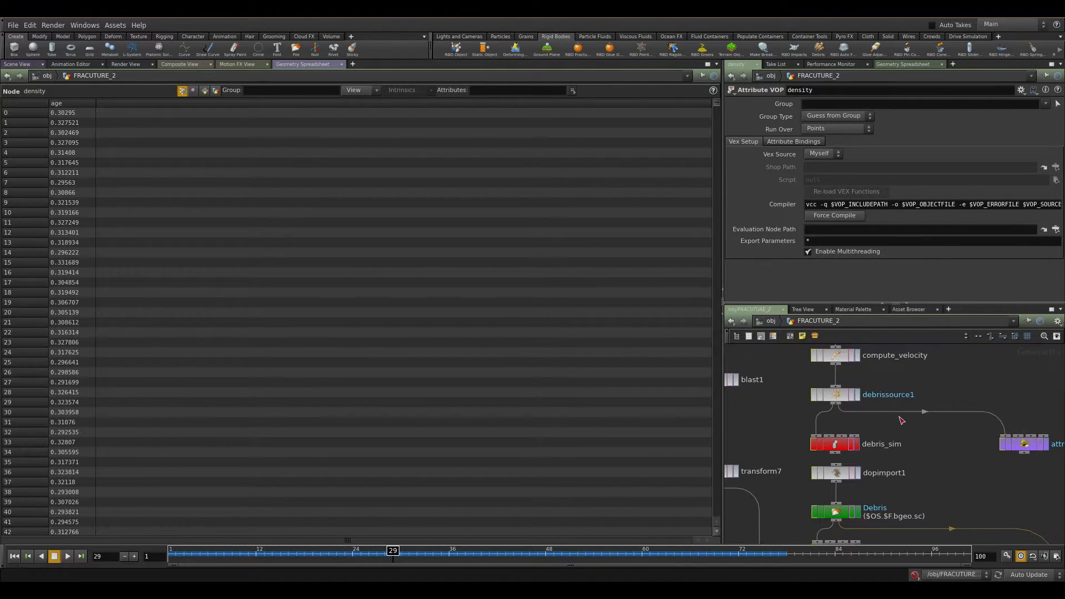
Dive back into the density VOP and add the density attribute beside age in the Geometry Spreadsheet.
drag(916, 384, 807, 406)
middle_drag(924, 495, 801, 352)
drag(1023, 409, 919, 463)
double_click(952, 444)
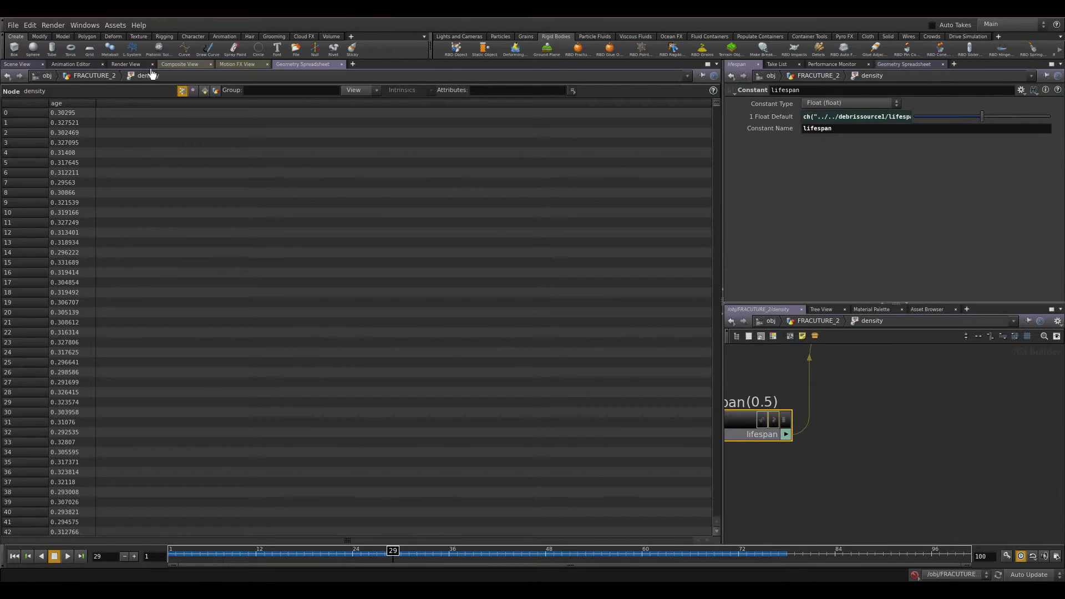
click(360, 93)
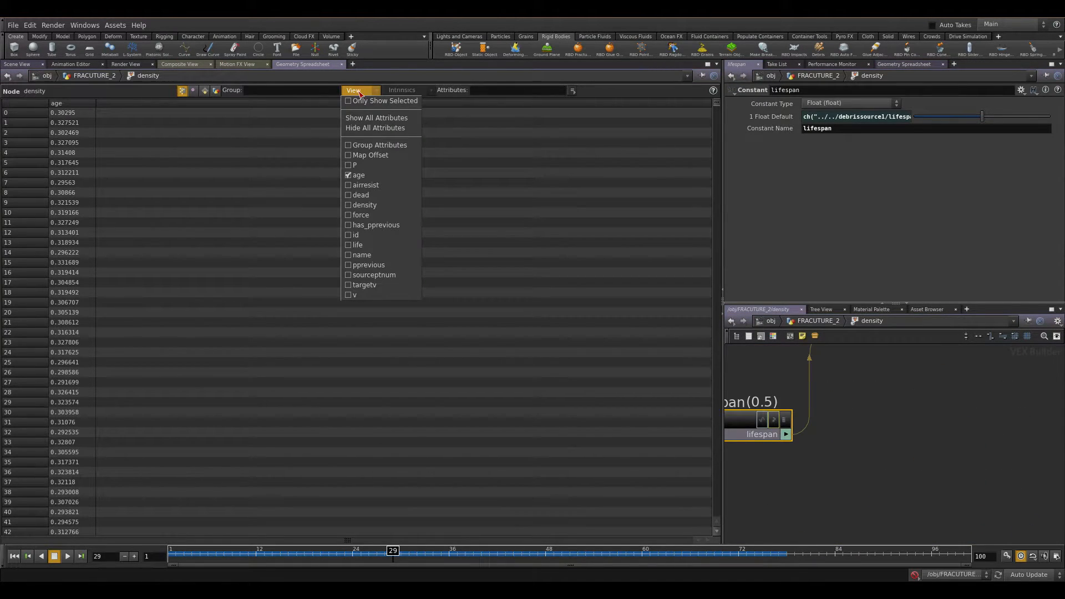
click(377, 204)
Scrub the timeline to frame 91 and compare the particles' age and density values.
scroll(875, 428, down, 3)
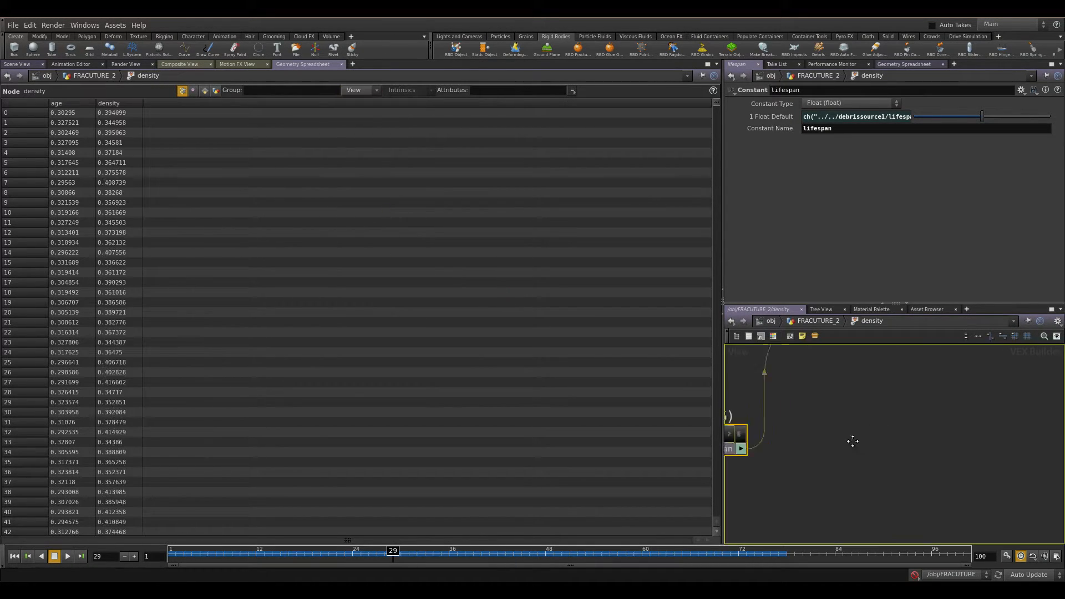
drag(886, 390, 900, 478)
drag(435, 556, 891, 575)
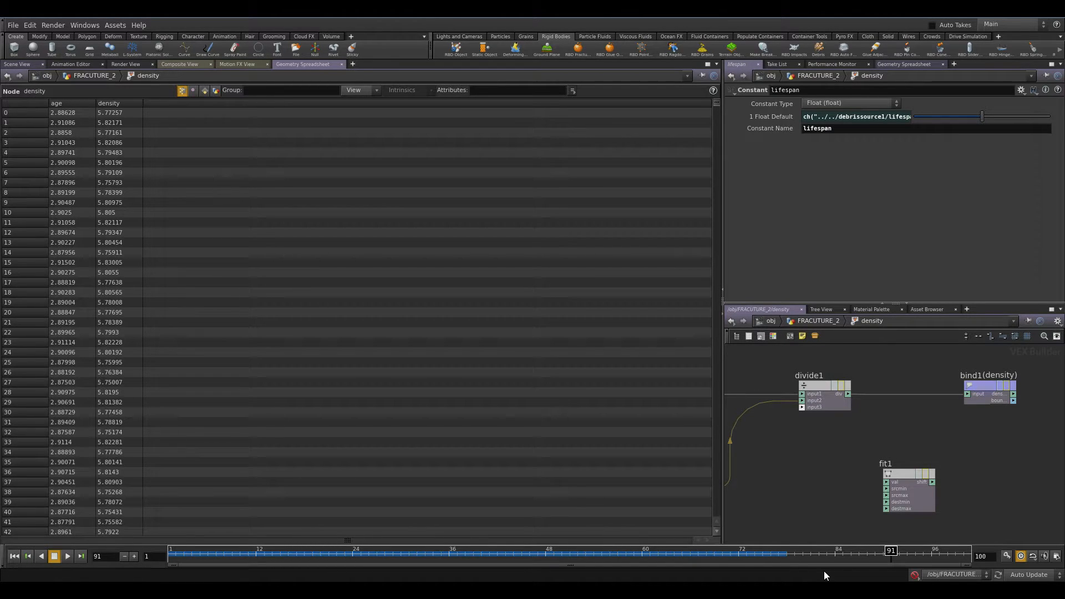
Insert fit1 between divide1 and bind1, with source range 0 to 1 and destination range 1 to 0.
drag(979, 434, 900, 517)
text(0)
key(Tab)
text(1)
key(Return)
drag(901, 493, 900, 404)
text(1)
key(Tab)
text(0)
key(Return)
Scrub the timeline to frame 100 and sort the spreadsheet by density to check the remapped values.
mouse_move(358, 555)
mouse_down()
mouse_move(328, 555)
mouse_move(391, 555)
mouse_move(328, 555)
mouse_move(336, 564)
mouse_move(810, 555)
mouse_up()
click(128, 109)
drag(522, 555, 963, 555)
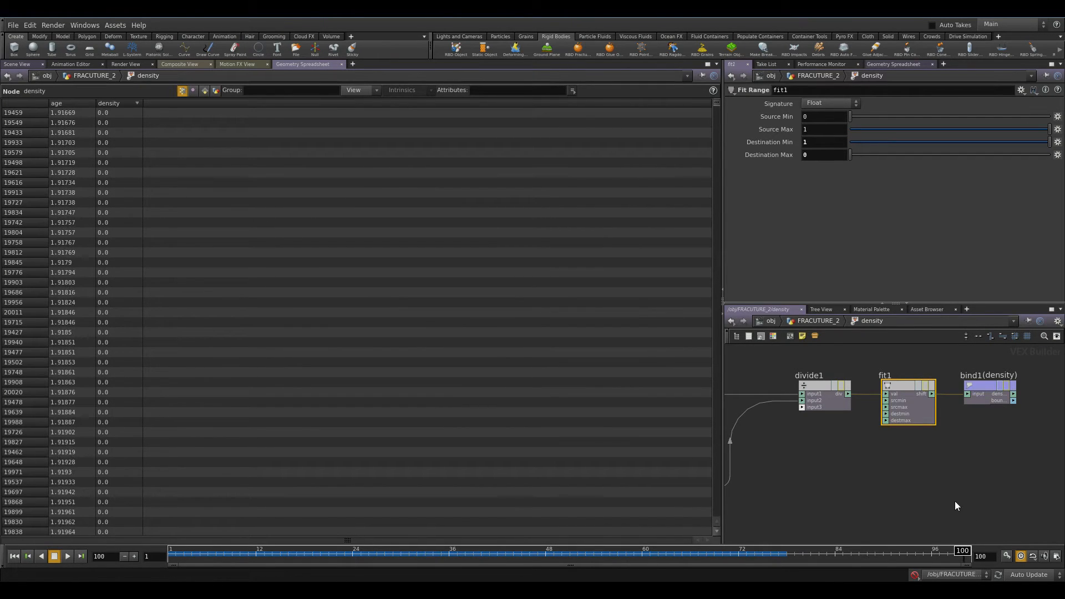
Return to the FRACUTURE_2 network, switch to the Scene View and scrub to frame 50 to view the particles.
click(835, 321)
drag(899, 408, 899, 411)
click(17, 63)
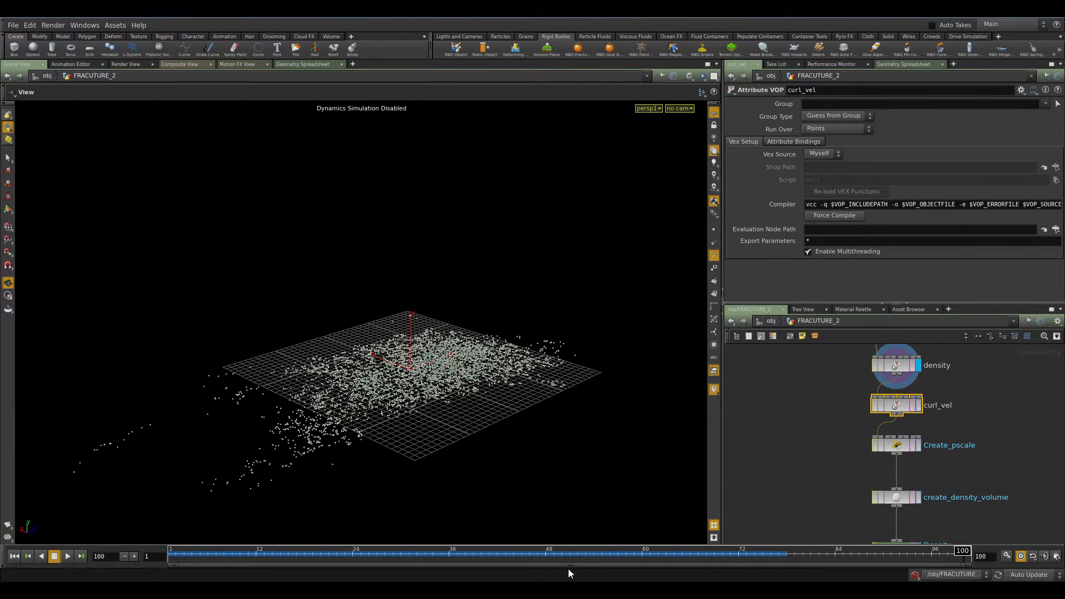
click(465, 550)
drag(465, 550, 562, 550)
drag(456, 336, 360, 313)
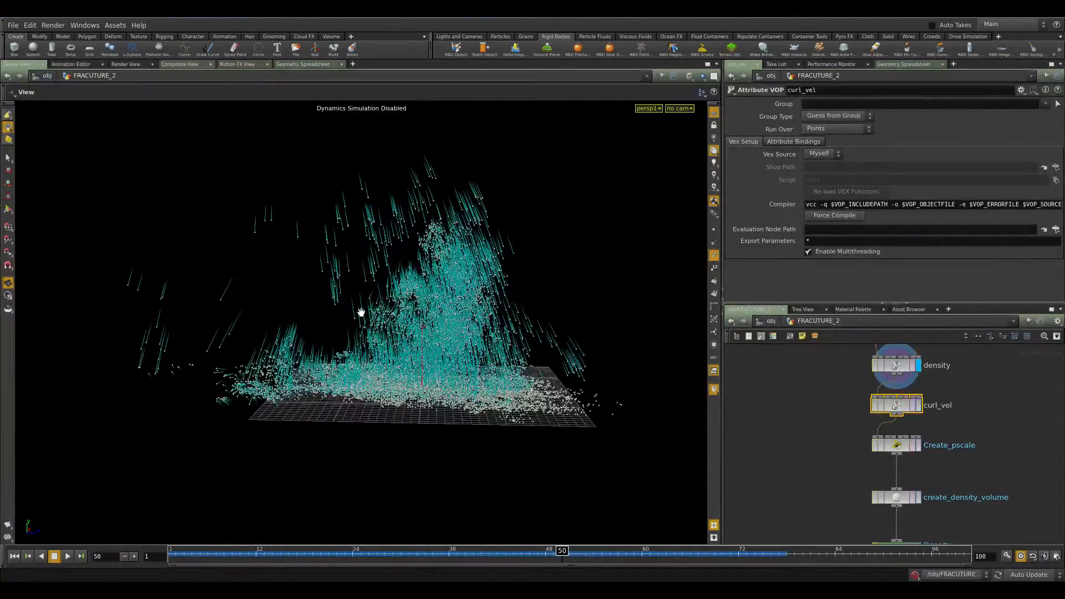
right_drag(391, 292, 467, 329)
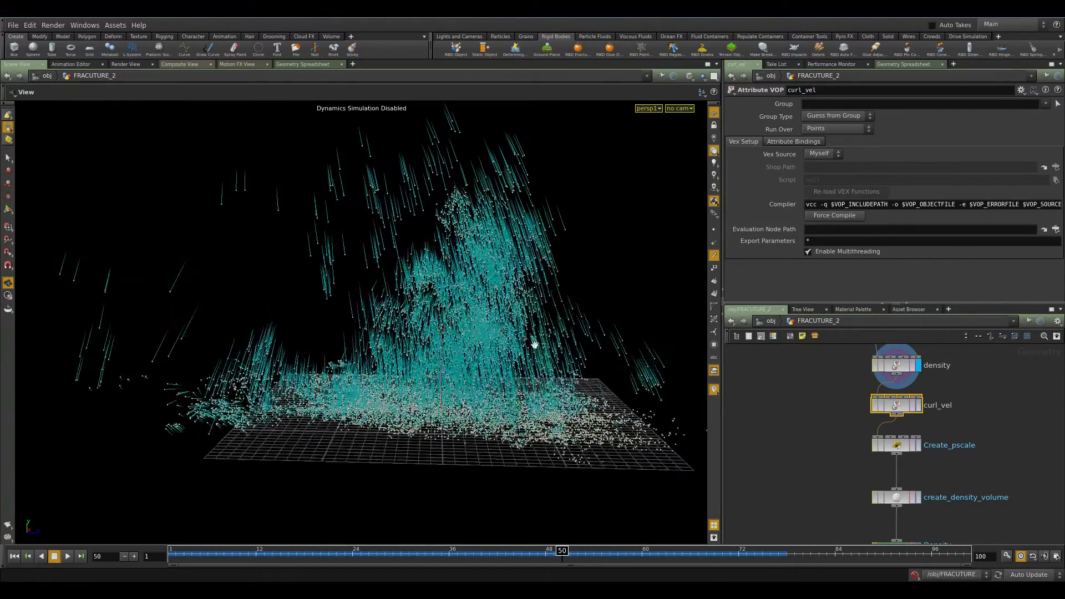
Dive into the curl_vel VOP and inspect the turbnoise1 node's noise parameters.
click(919, 405)
drag(440, 404, 970, 419)
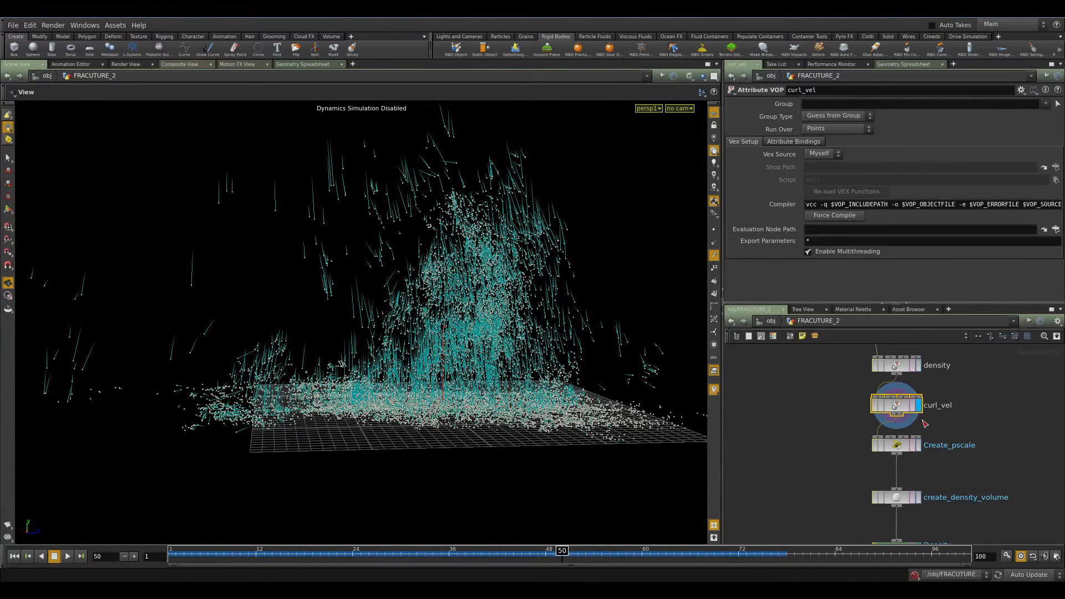
double_click(910, 408)
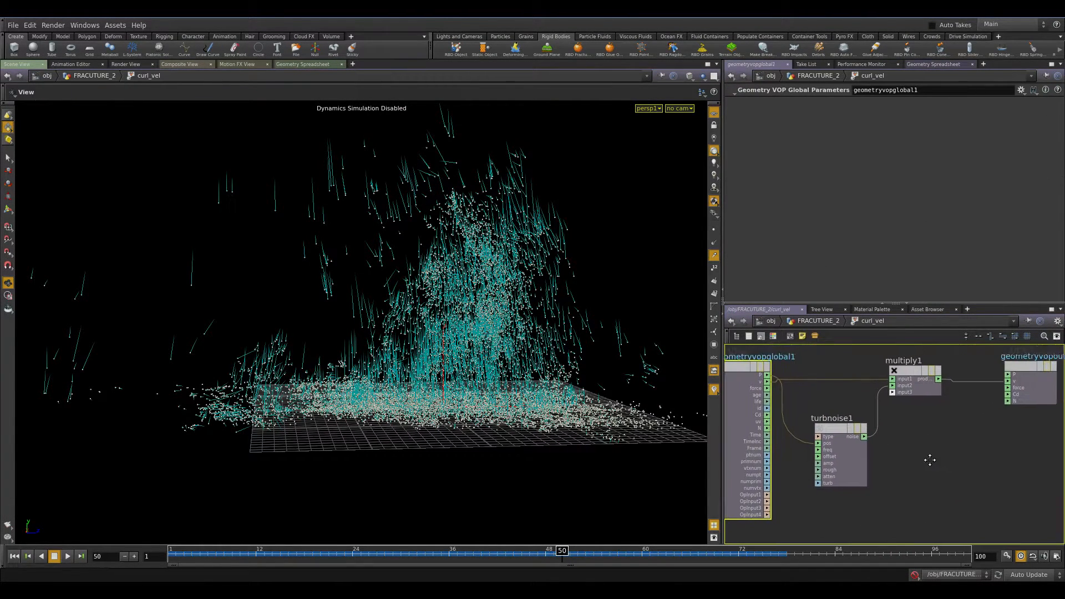
middle_drag(852, 459, 937, 471)
click(837, 436)
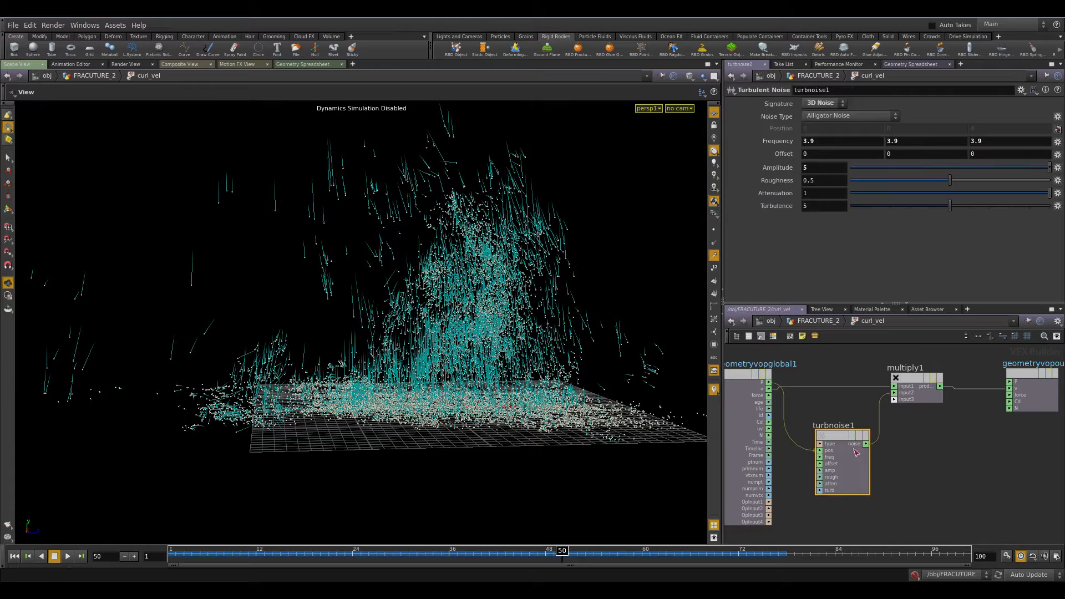
Inspect how multiply1 combines the velocity with turbnoise1's noise inside curl_vel.
scroll(792, 433, up, 4)
middle_drag(779, 398, 770, 444)
scroll(770, 444, down, 2)
middle_drag(1017, 495, 928, 507)
click(858, 412)
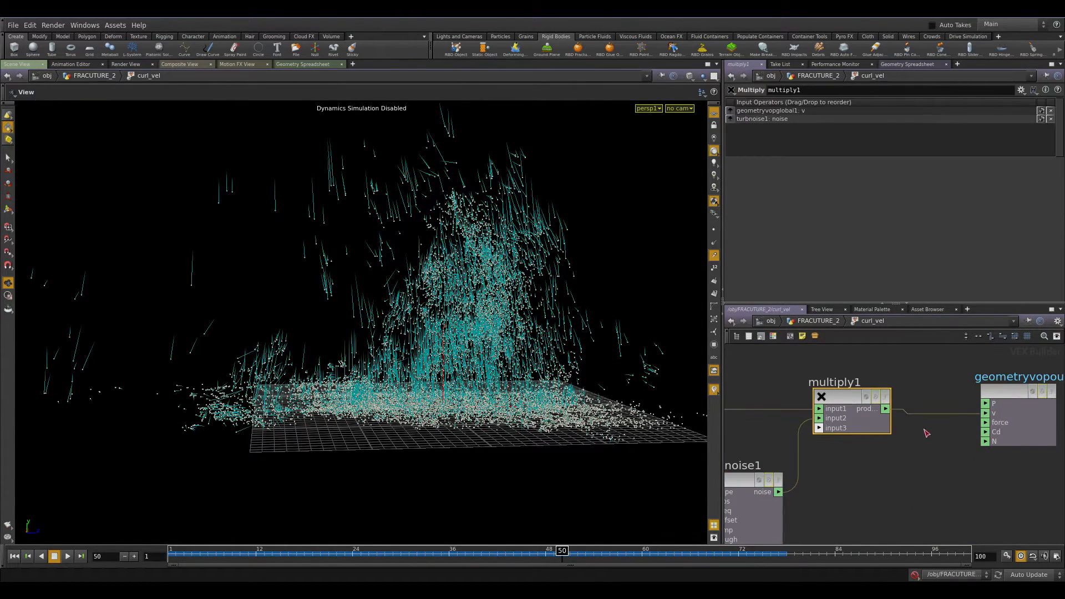
drag(1023, 405, 1023, 399)
middle_drag(868, 455, 939, 425)
click(840, 482)
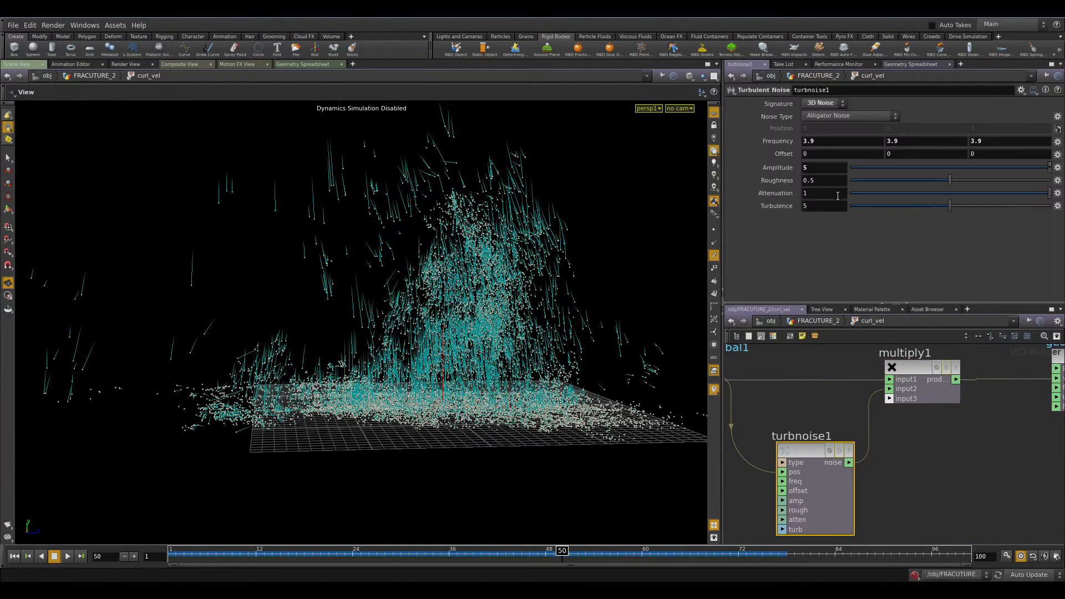
Undo the accidental turbnoise1 frequency change and go back up to the FRACUTURE_2 network.
mouse_move(780, 143)
middle_down()
mouse_move(757, 142)
mouse_move(775, 142)
middle_up()
key(ctrl+z)
key(u)
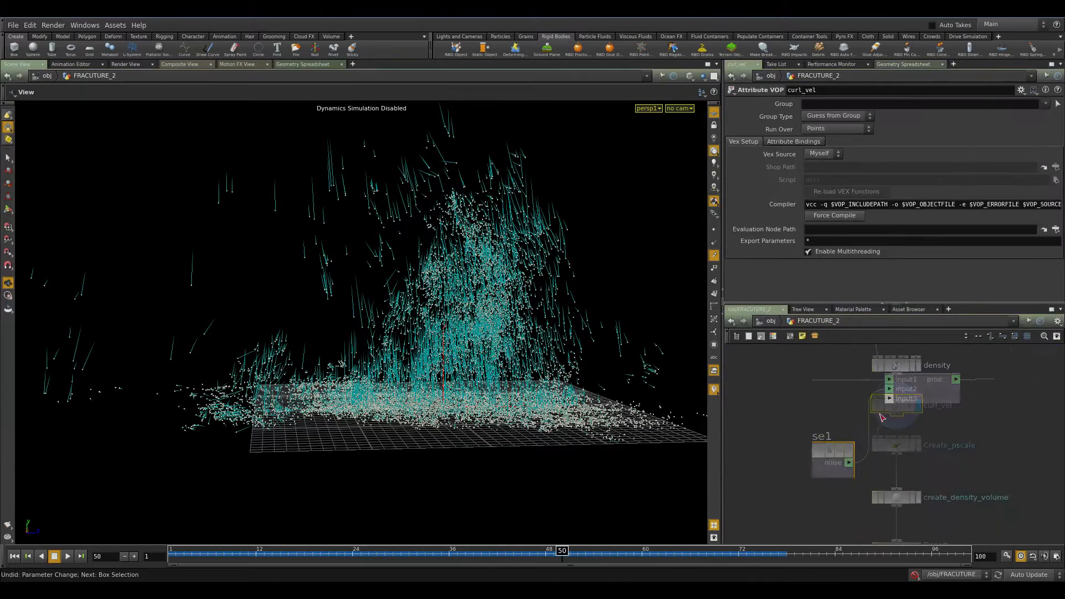
Select Create_pscale to read its VEXpression and view its pscale values in the Geometry Spreadsheet.
middle_drag(957, 439, 868, 412)
drag(936, 388, 749, 426)
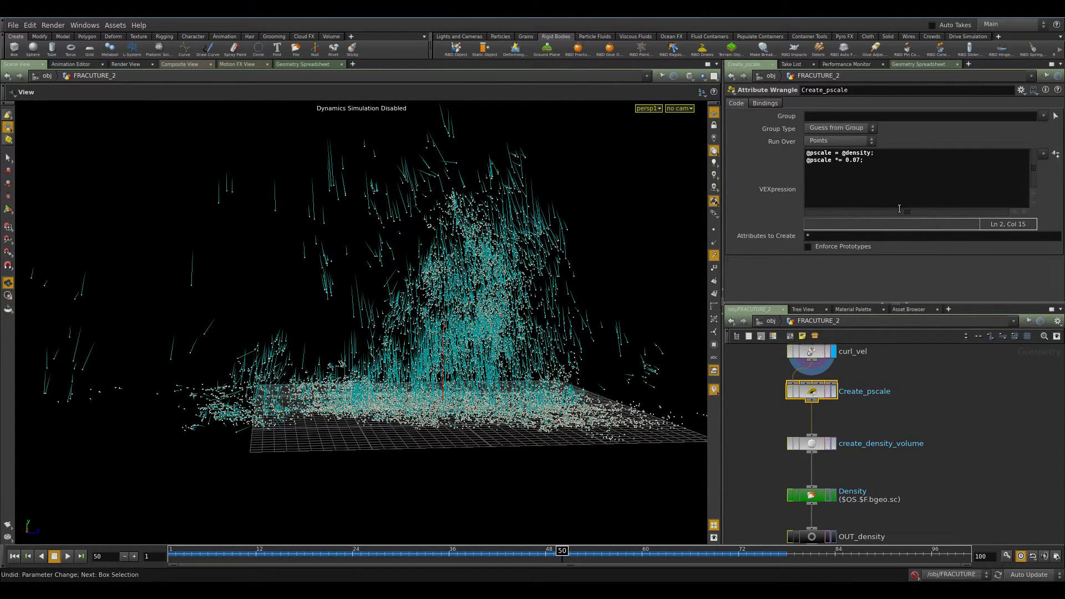
click(834, 391)
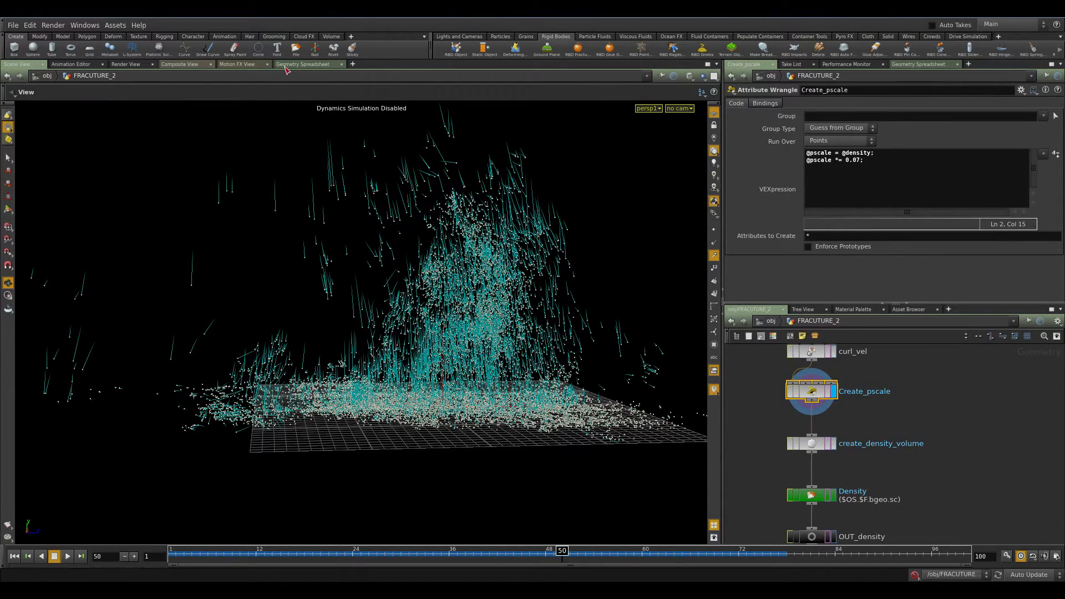
click(302, 64)
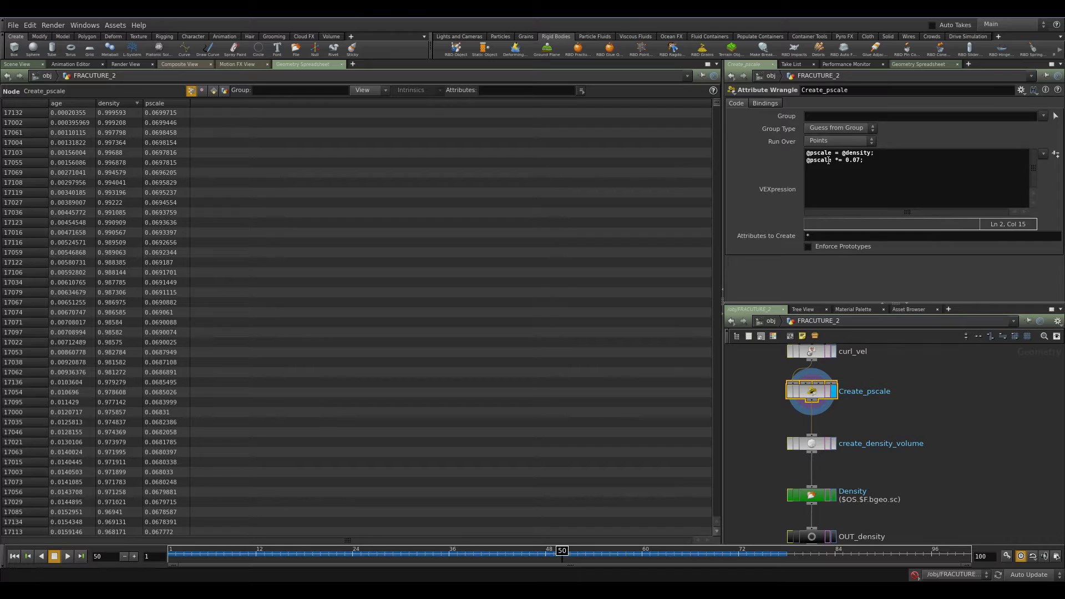
drag(409, 564, 569, 553)
key(BackSpace)
key(Right)
text(@pscale *)
key(BackSpace)
key(BackSpace)
key(BackSpace)
key(BackSpace)
key(BackSpace)
key(BackSpace)
key(BackSpace)
key(BackSpace)
key(BackSpace)
key(BackSpace)
key(Left)
text(*)
Scrub to frame 30 in the Scene View and select create_density_volume to view its Fluid Source settings.
drag(574, 553, 410, 550)
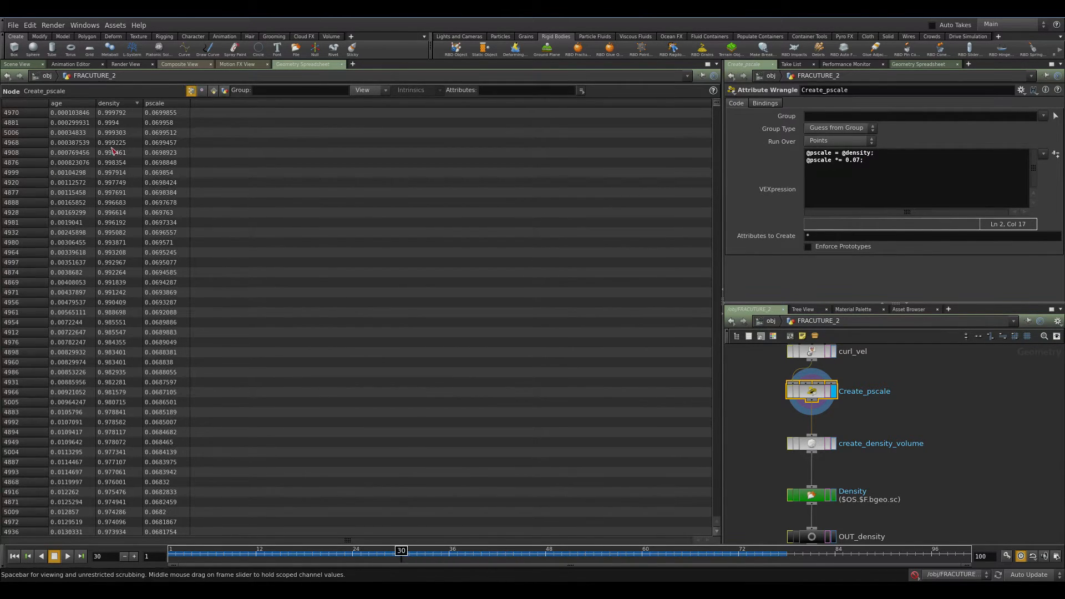
click(28, 64)
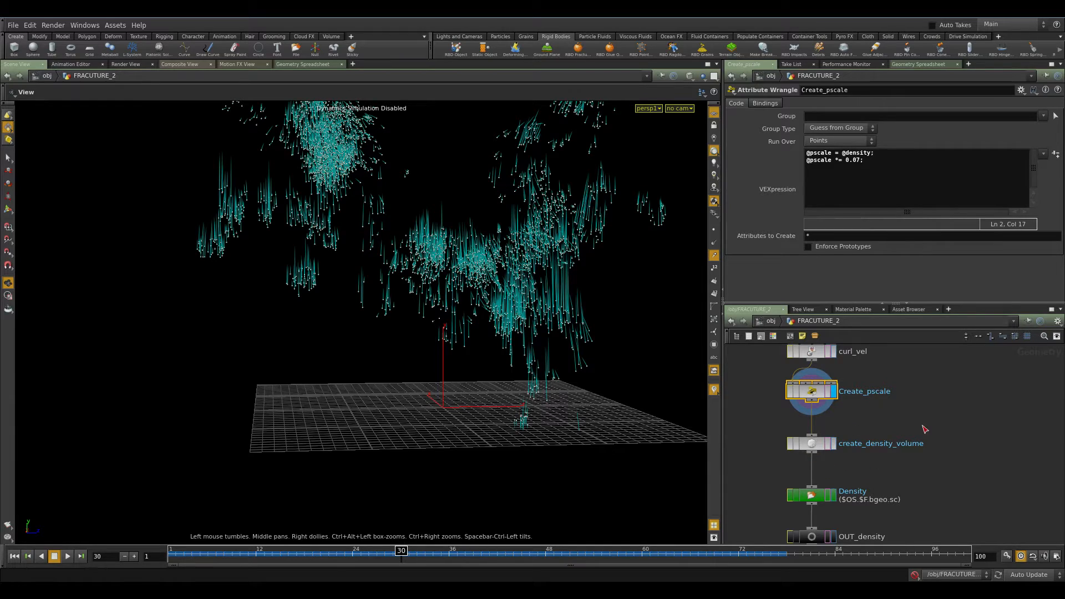
click(812, 446)
click(968, 411)
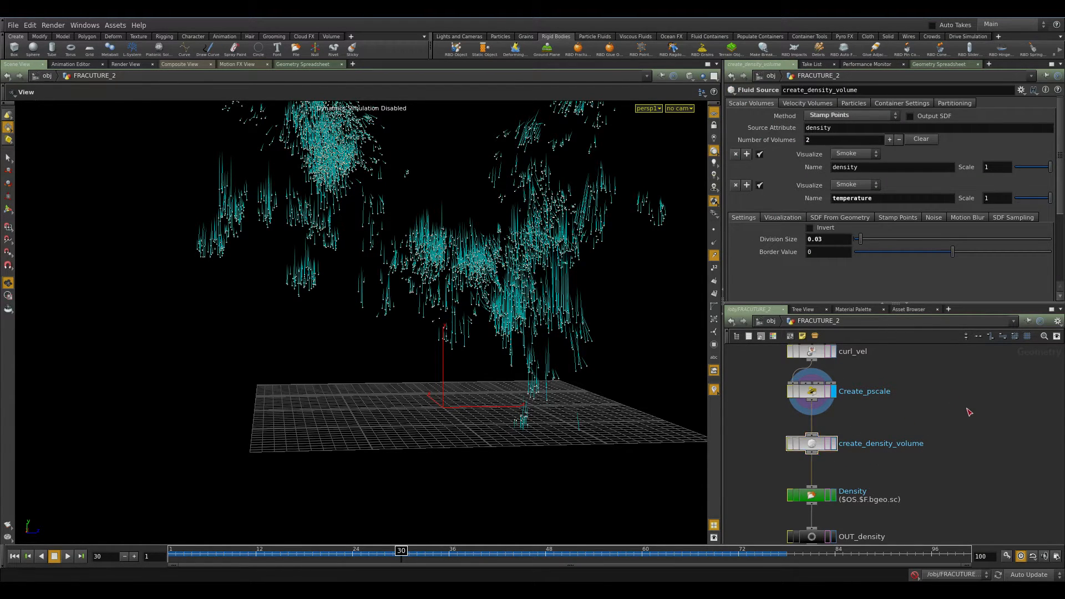
key(Tab)
text(fluid)
key(Down)
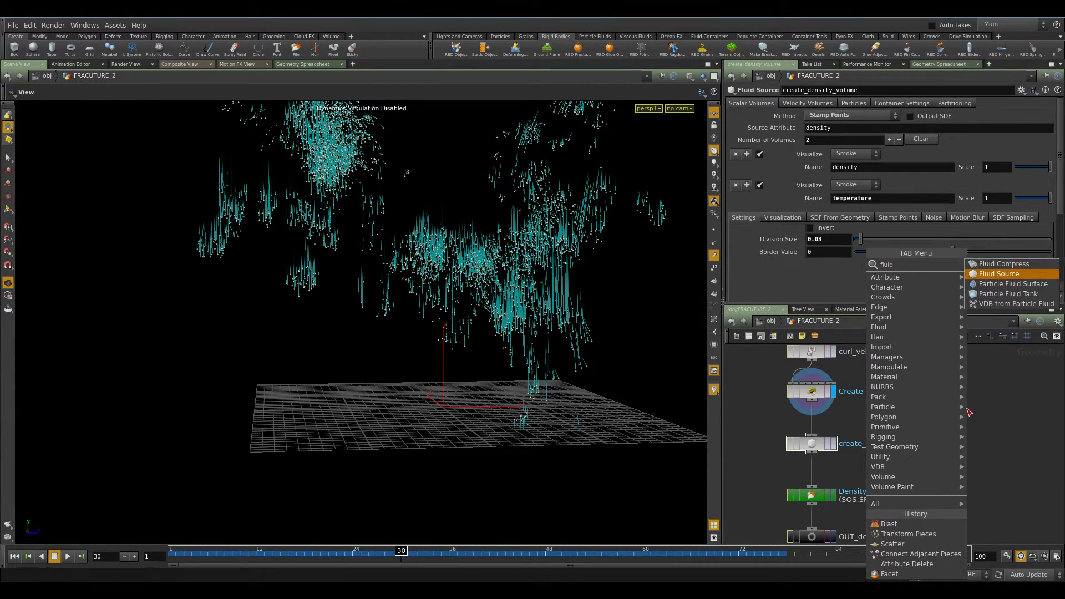
key(Escape)
Display the create_density_volume node and browse its Visualization and Velocity Volumes settings.
click(829, 444)
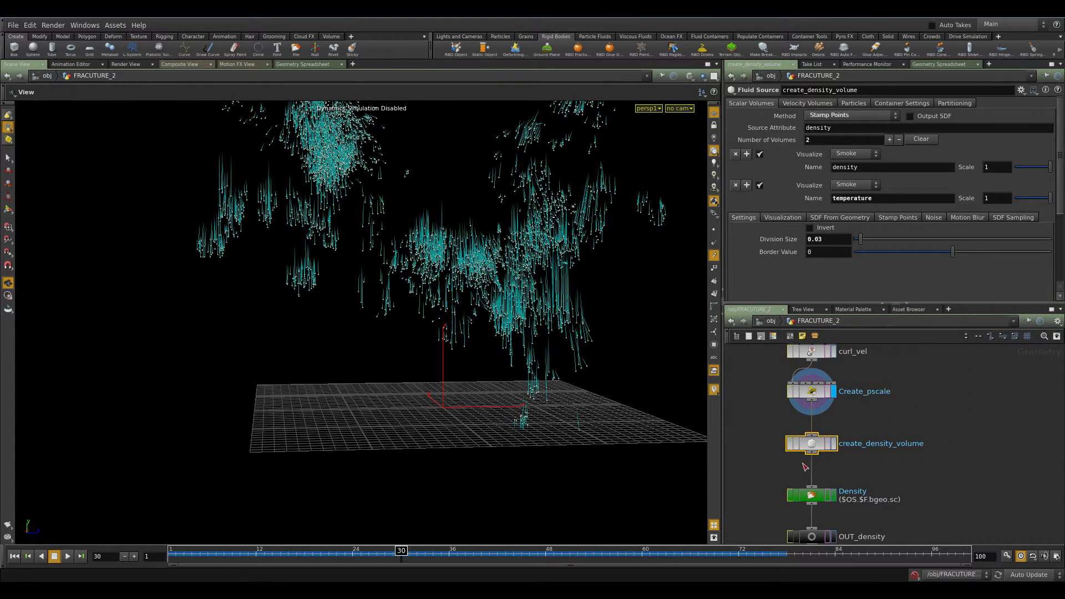
click(836, 446)
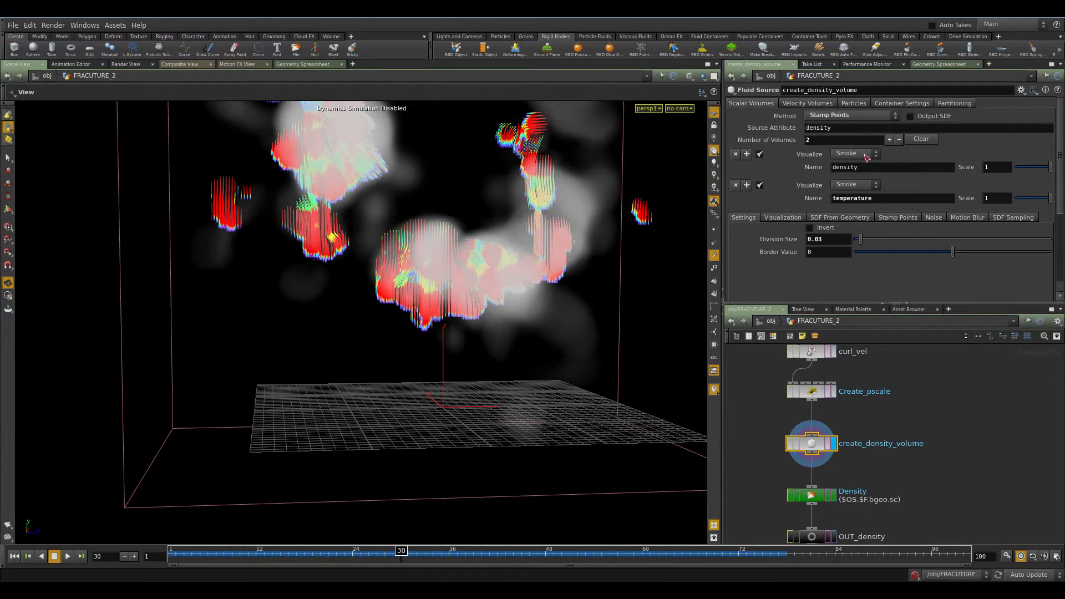
click(799, 218)
scroll(837, 239, down, 1)
click(836, 214)
click(836, 214)
scroll(829, 211, down, 5)
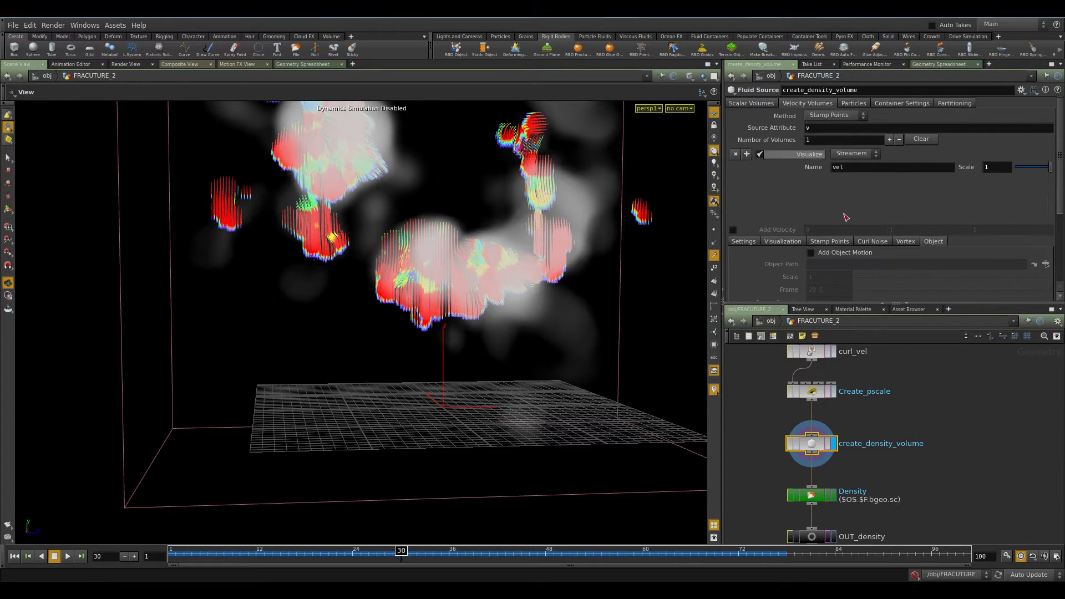
Set the velocity volume's streamer visualization plane to XY plane.
click(799, 186)
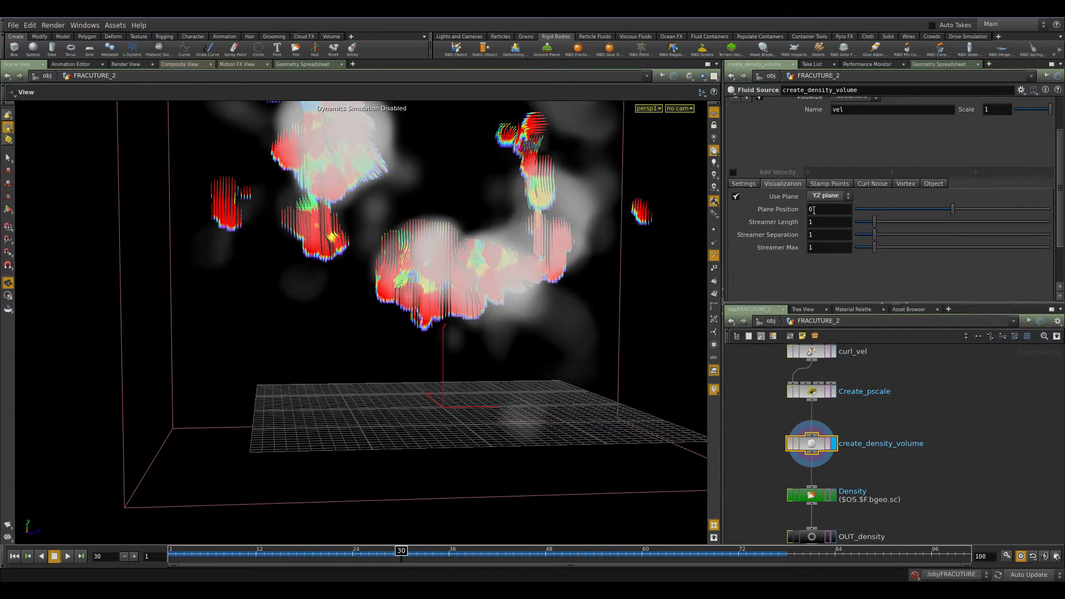
click(828, 196)
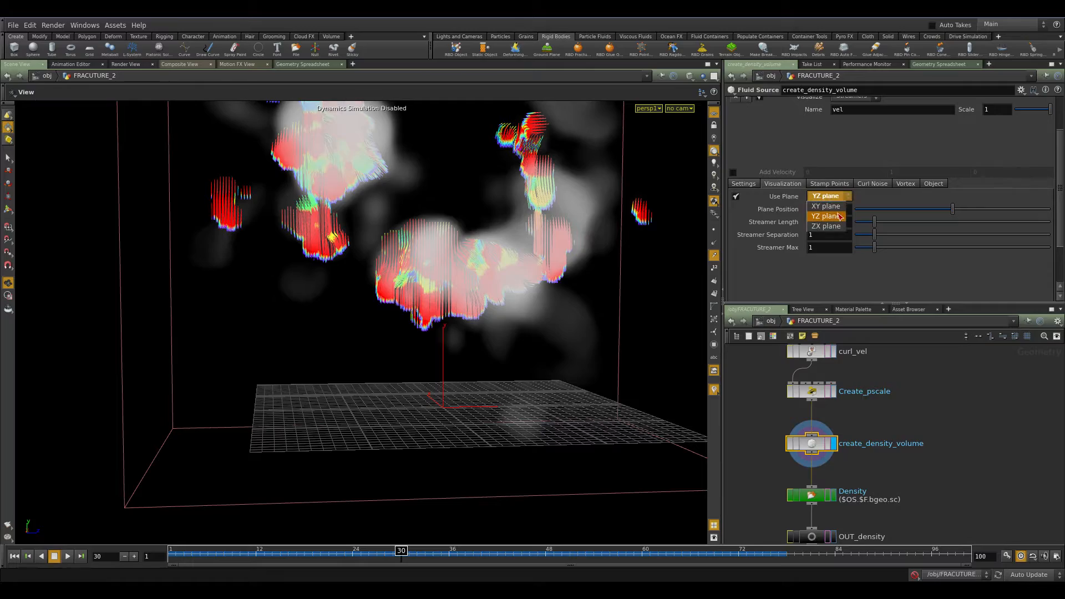
click(836, 209)
drag(553, 229, 461, 244)
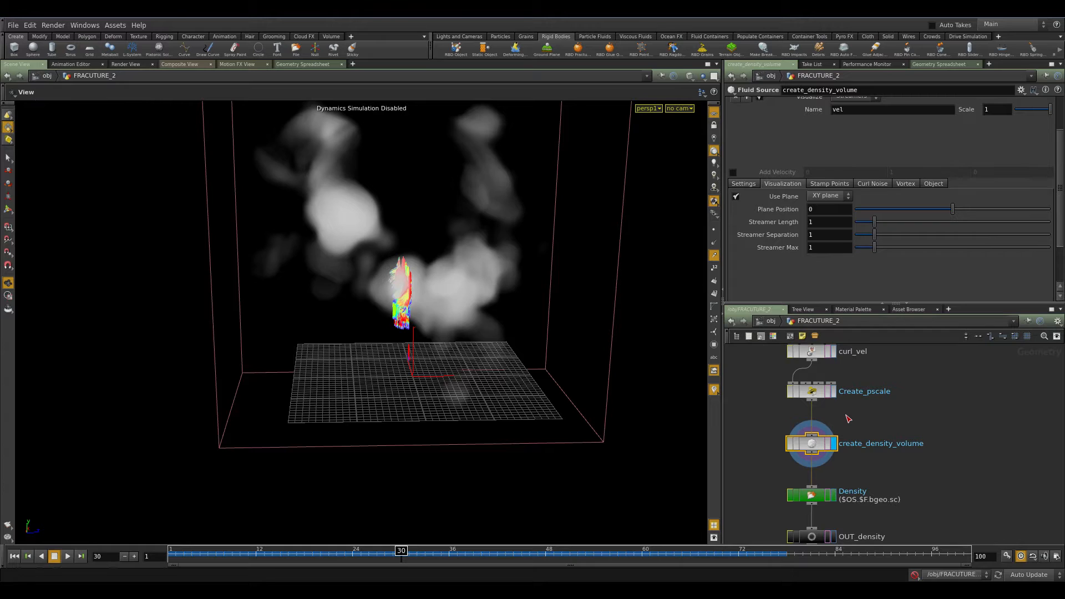
Return to the Scalar Volumes settings and review the density, curl_vel and create_density_volume chain.
scroll(848, 260, up, 3)
click(752, 103)
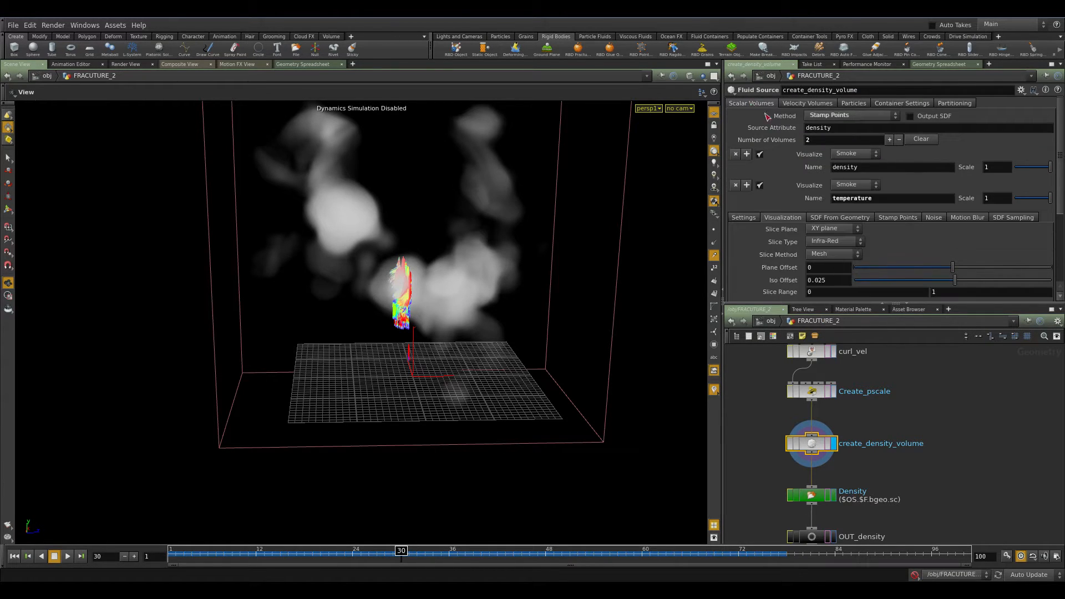
middle_drag(827, 388, 888, 478)
click(888, 396)
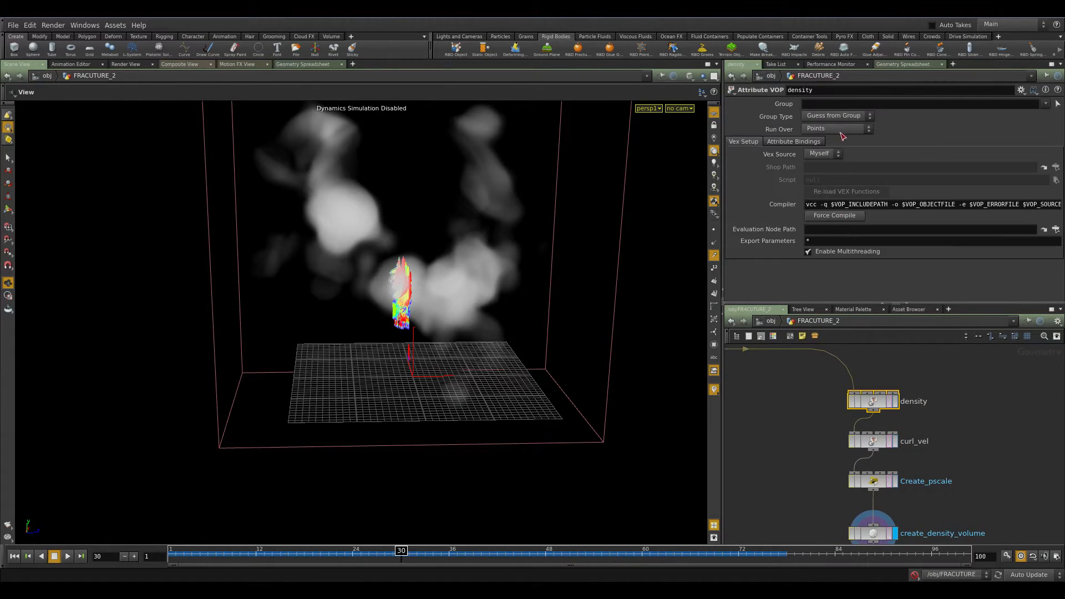
middle_drag(963, 446, 891, 308)
drag(913, 374, 825, 408)
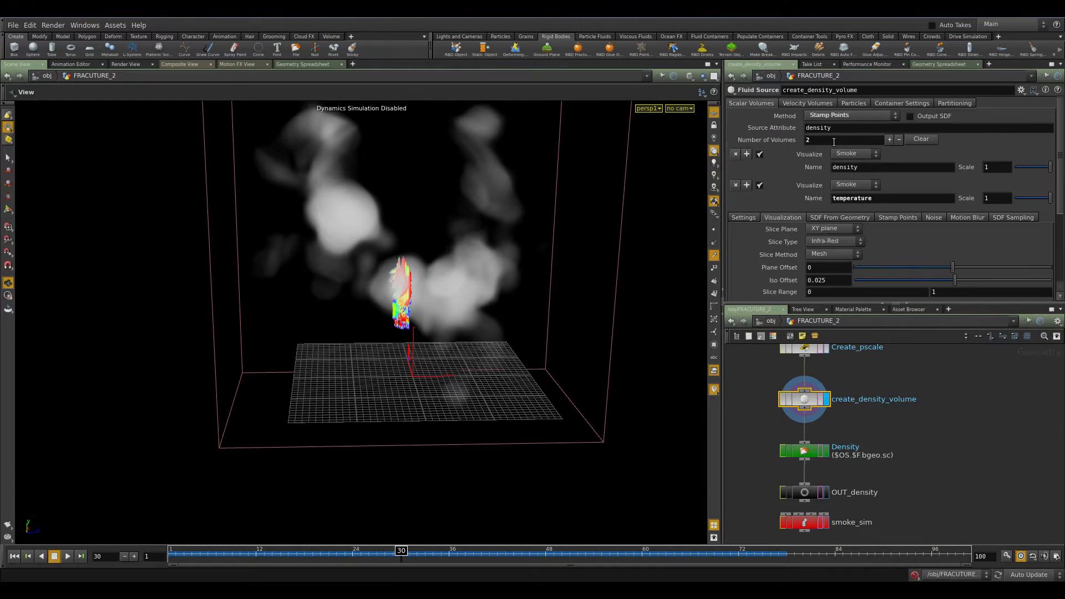
Move to frame 73 and orbit the viewport to view the density volume.
scroll(903, 380, up, 1)
middle_drag(904, 381, 916, 409)
scroll(928, 400, down, 2)
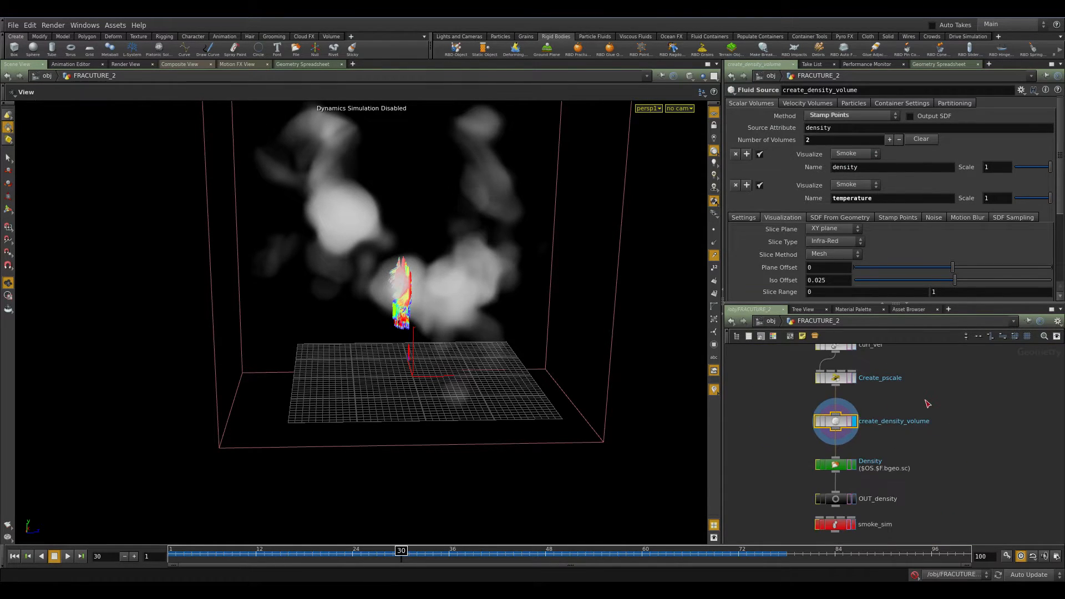
drag(454, 279, 480, 263)
click(748, 553)
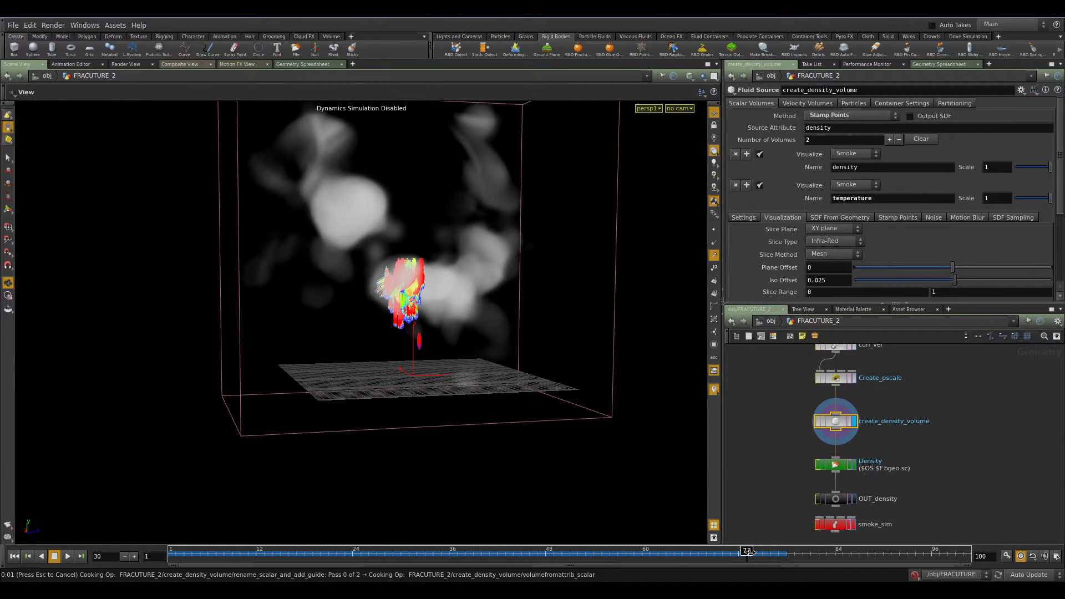
drag(380, 381, 426, 347)
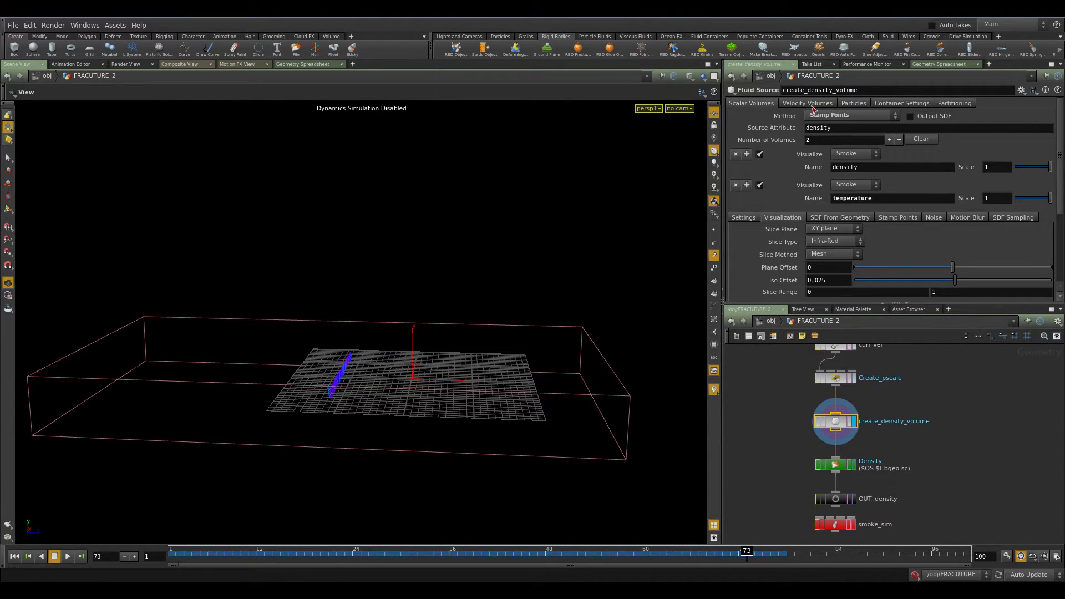
Browse the create_density_volume node's Settings and Noise parameter tabs.
click(744, 217)
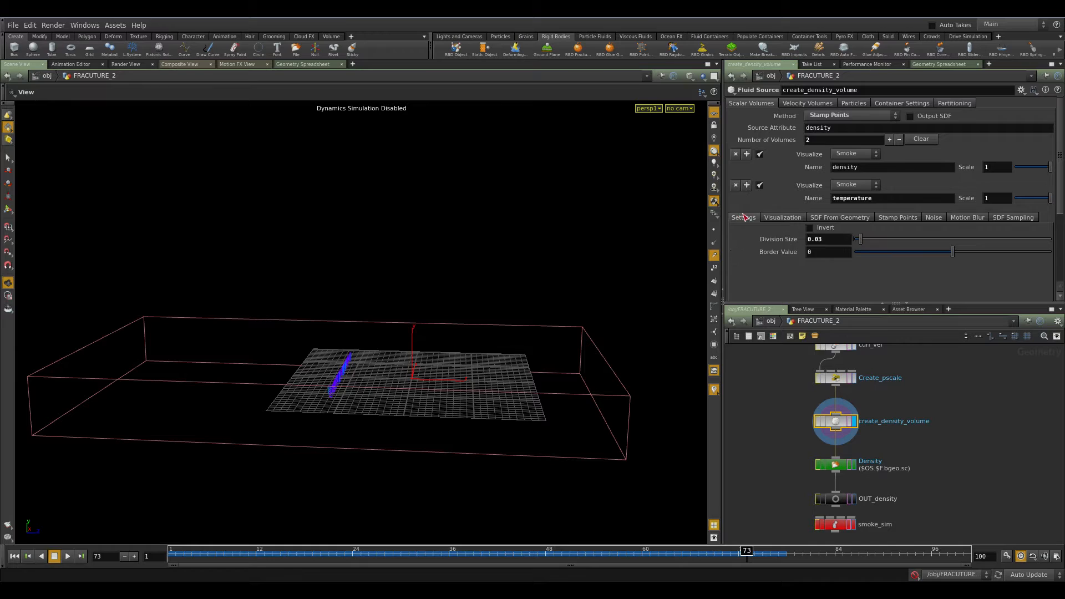
click(810, 238)
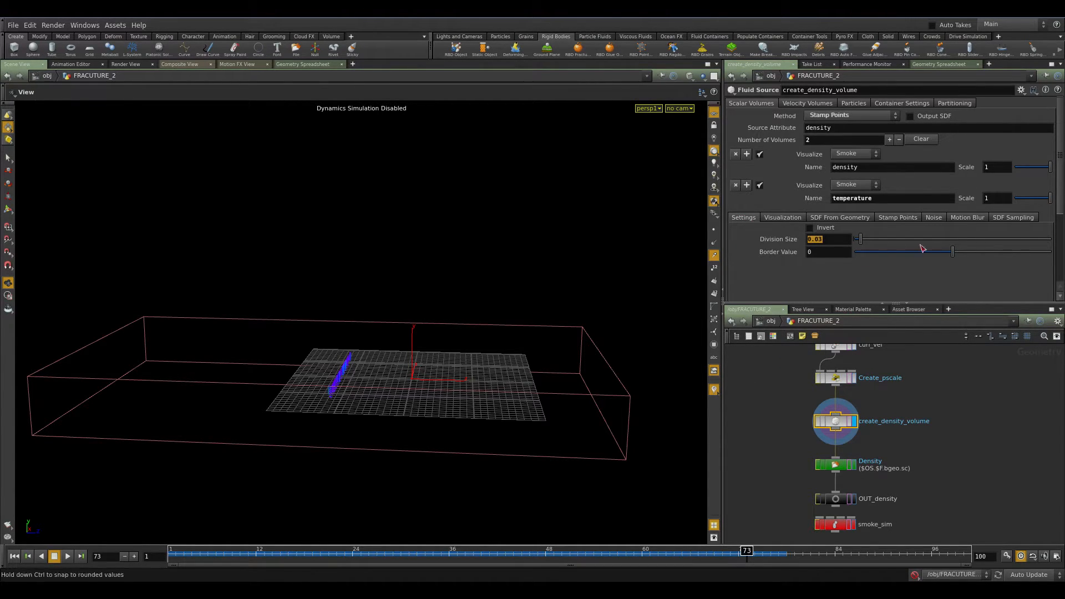
click(937, 218)
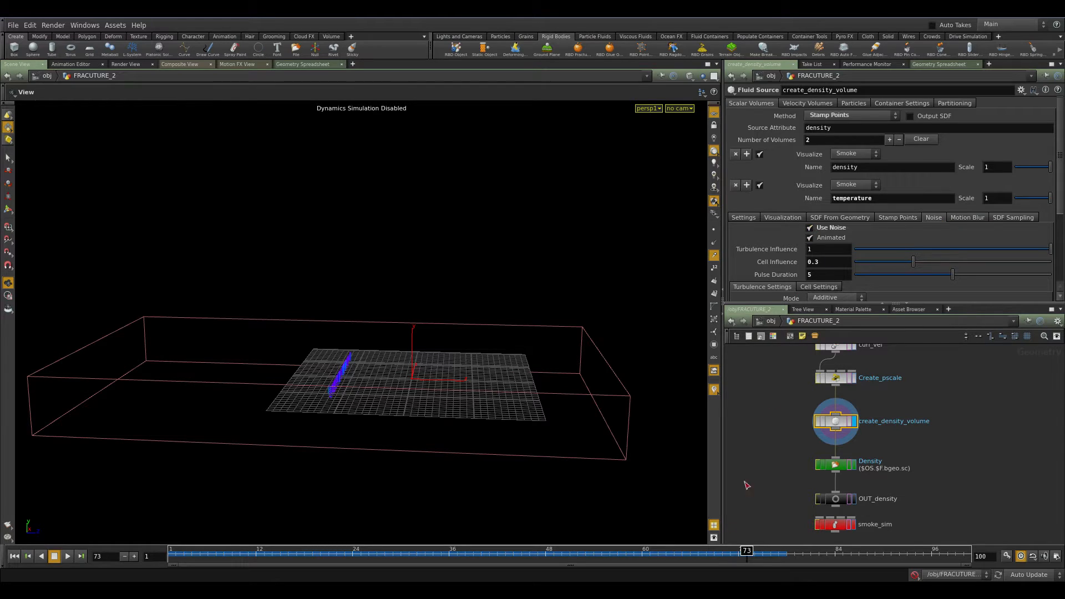
Go to frame 52, toggle the volume's Use Noise off and back on, and orbit to compare the density.
click(578, 553)
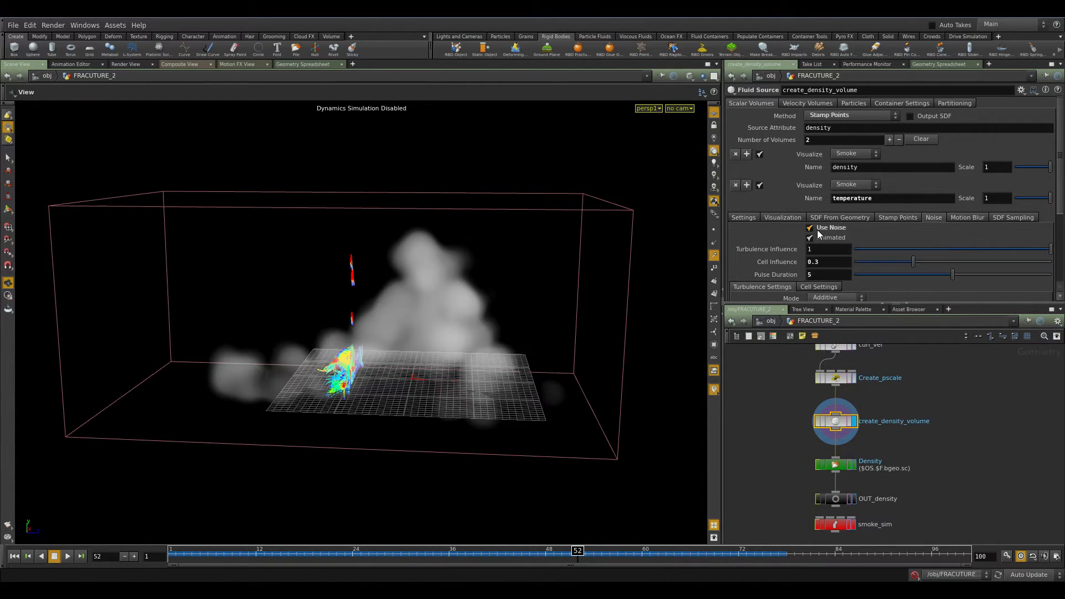
click(818, 230)
click(818, 230)
drag(431, 335, 511, 333)
Open the velocity volume's Curl Noise settings and scroll through them.
click(823, 104)
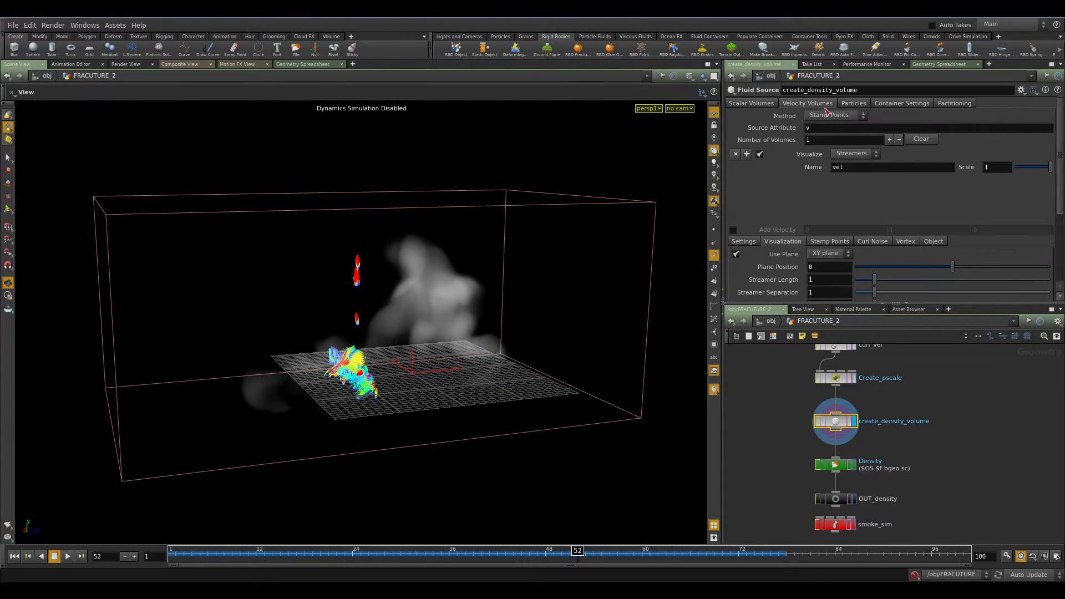
click(887, 242)
scroll(857, 228, down, 2)
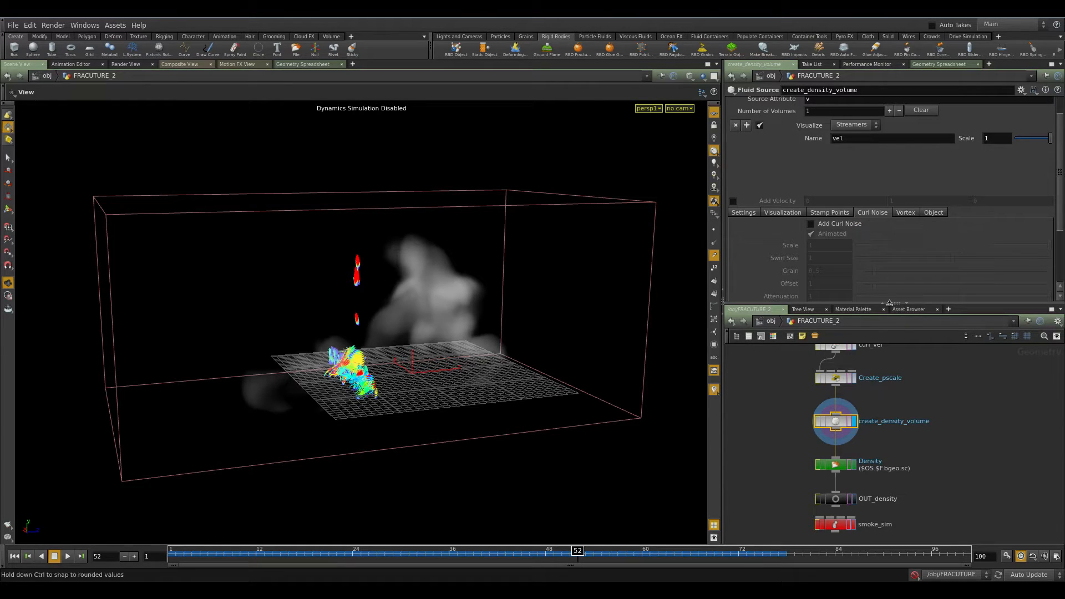
Pan the network down and select the Density file cache node to view its settings.
middle_drag(940, 399, 939, 488)
drag(957, 430, 788, 447)
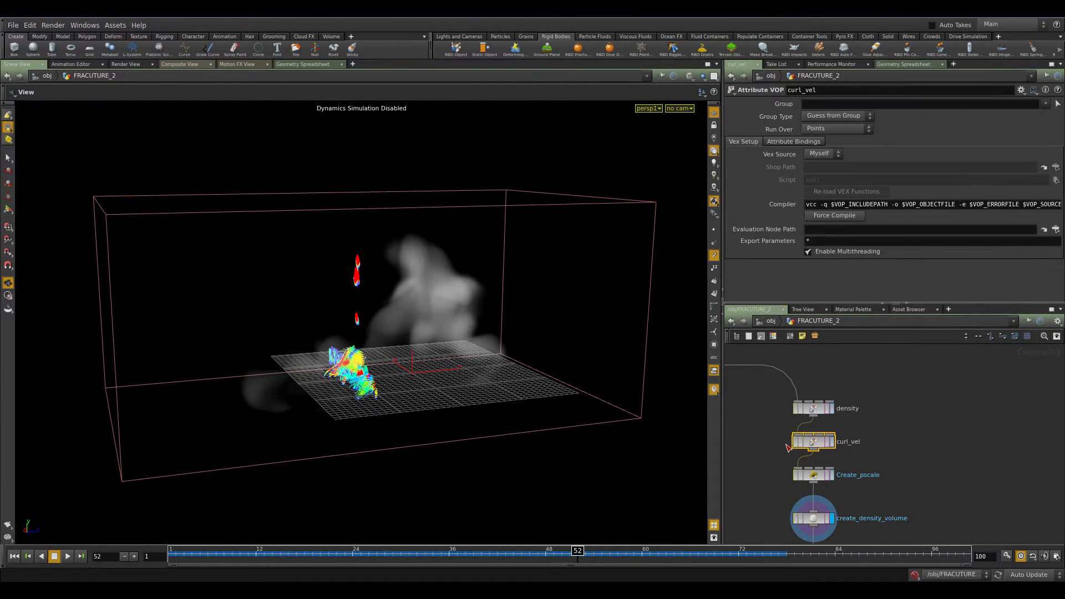
middle_drag(913, 452, 927, 405)
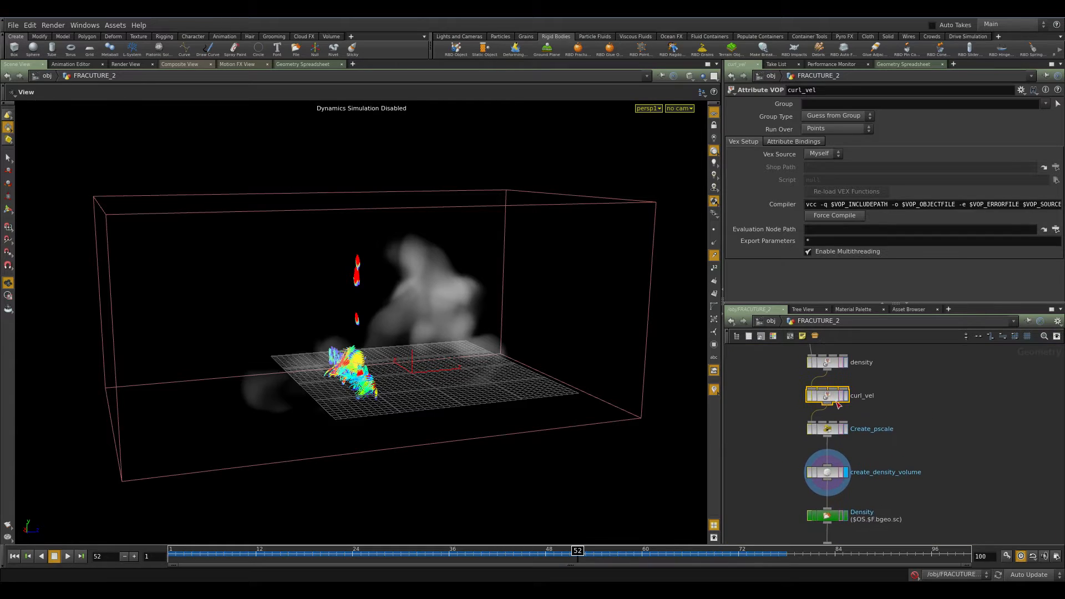
middle_drag(969, 472, 973, 407)
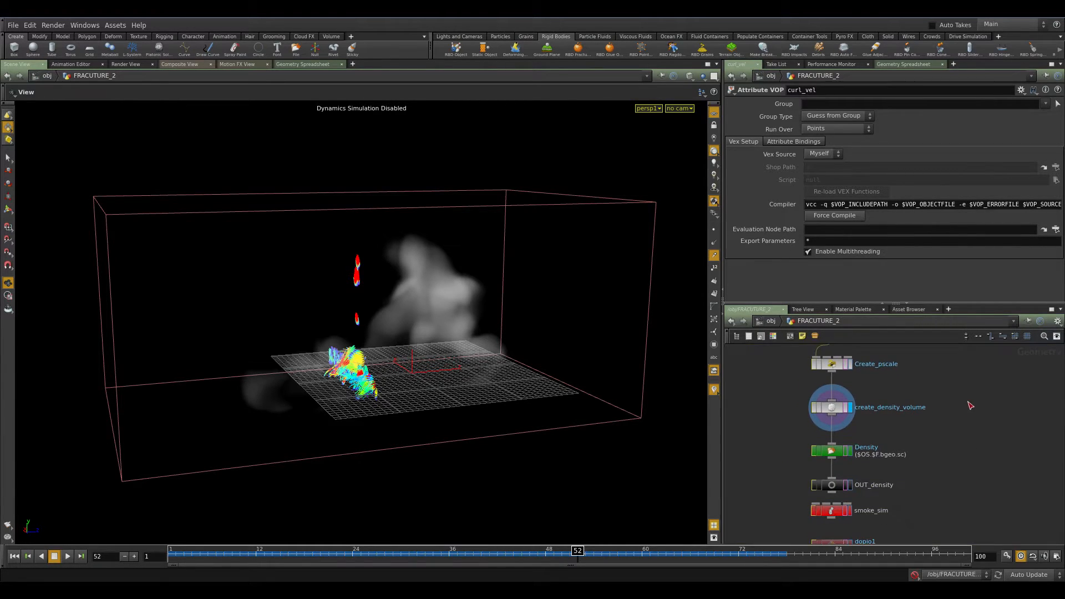
click(850, 454)
click(849, 453)
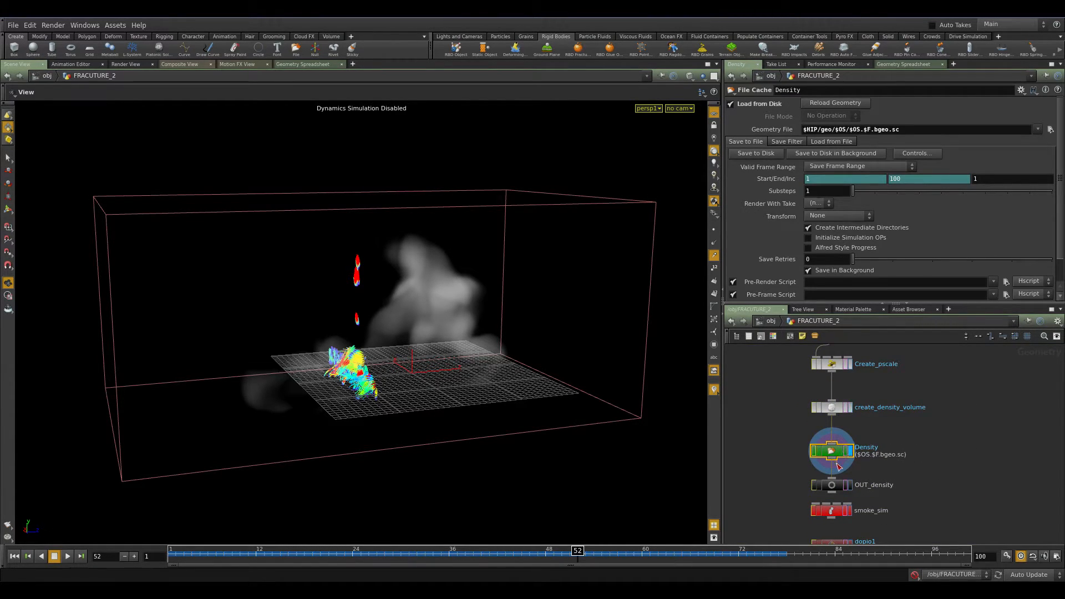
Orbit and zoom the viewport to inspect the cached density with its velocity streamers.
drag(606, 396, 649, 405)
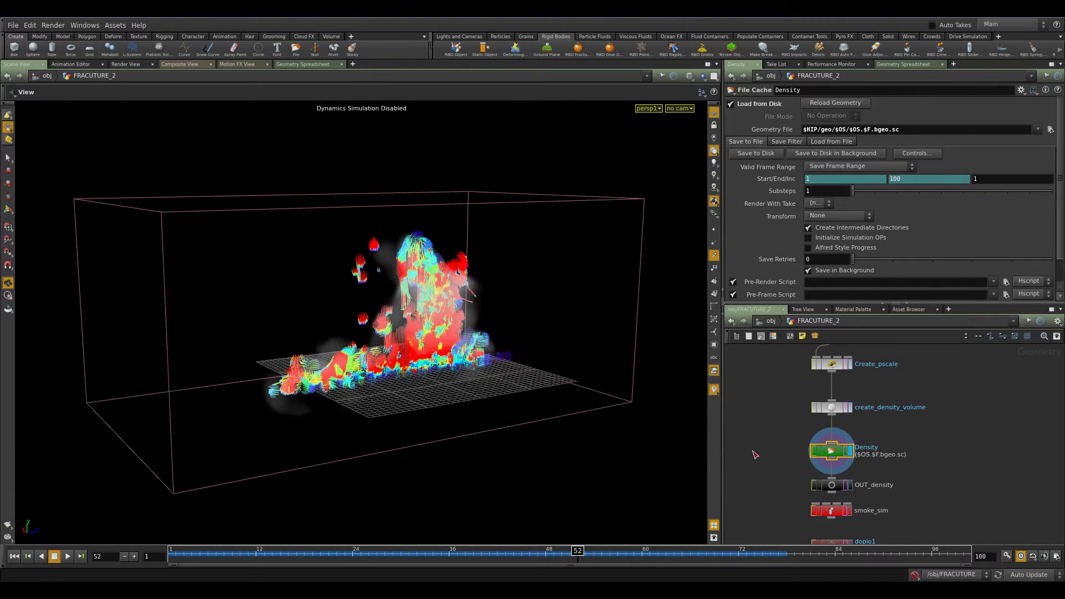
middle_drag(828, 454, 650, 398)
drag(319, 253, 341, 323)
right_drag(340, 323, 526, 335)
drag(526, 335, 447, 327)
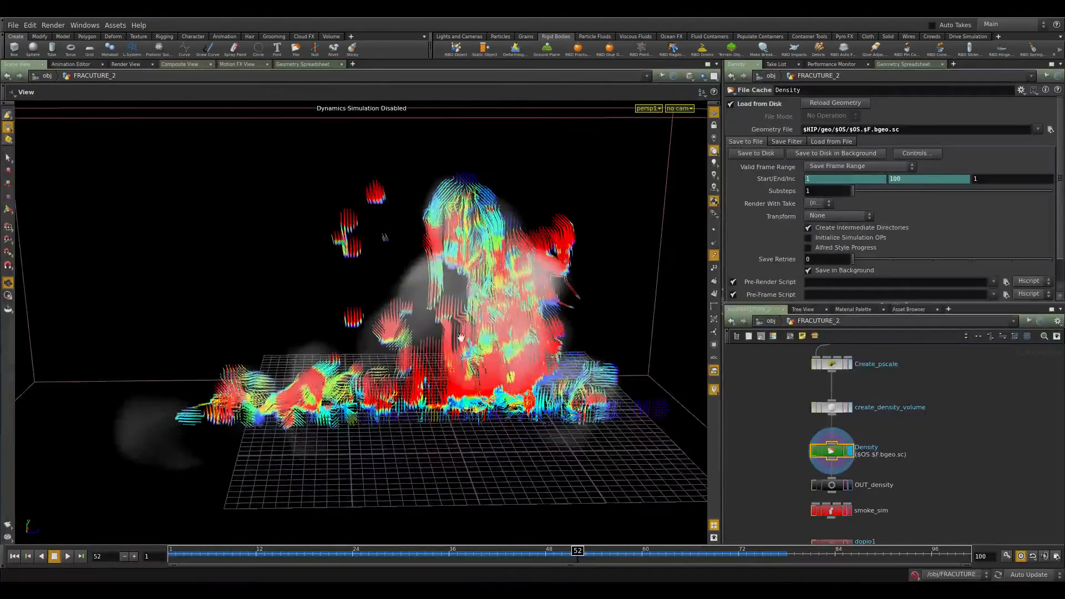
right_drag(448, 326, 388, 311)
Select the OUT_density node, then dive into the smoke_sim DOP network.
middle_drag(925, 454, 926, 402)
click(834, 434)
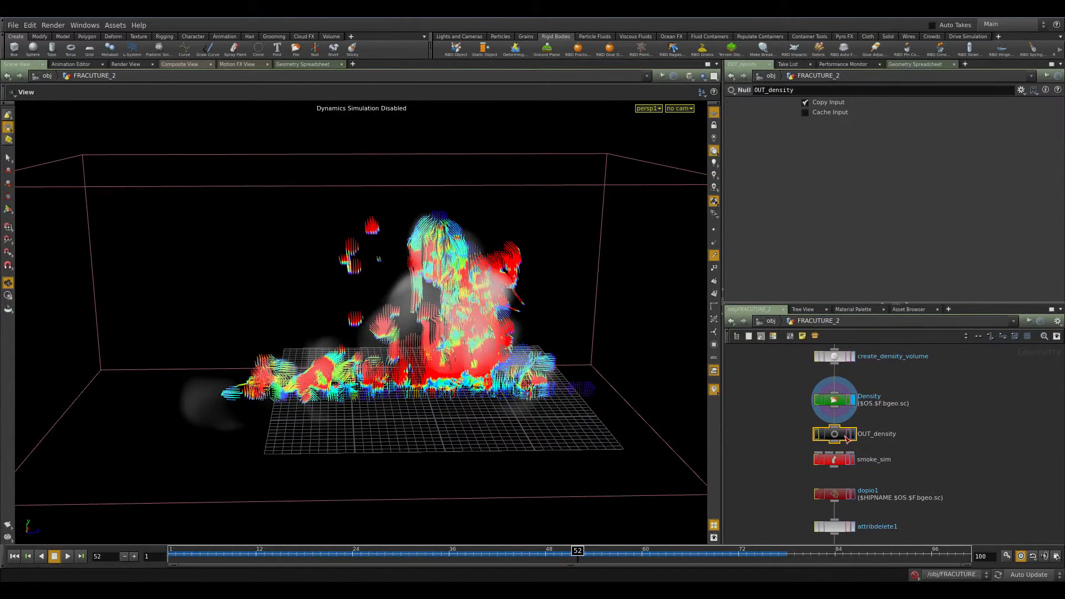
middle_drag(932, 492, 916, 423)
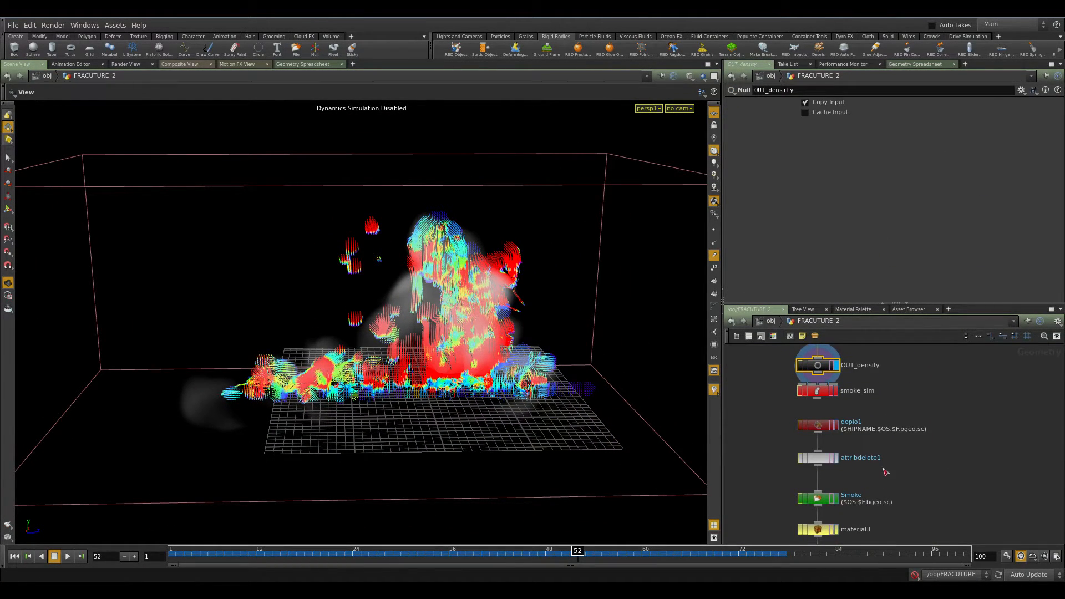
click(827, 394)
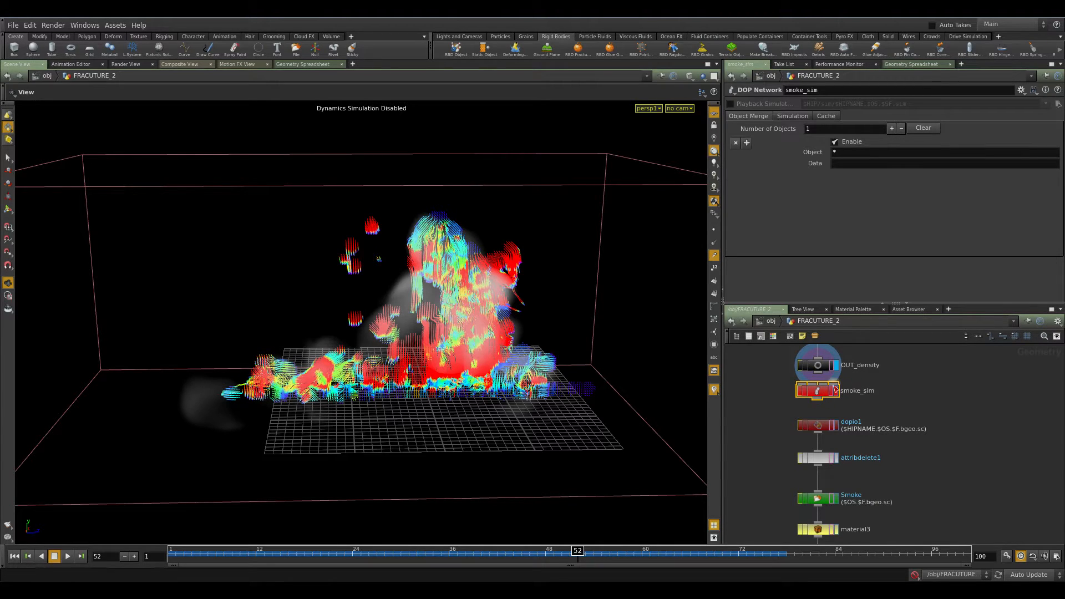
double_click(832, 394)
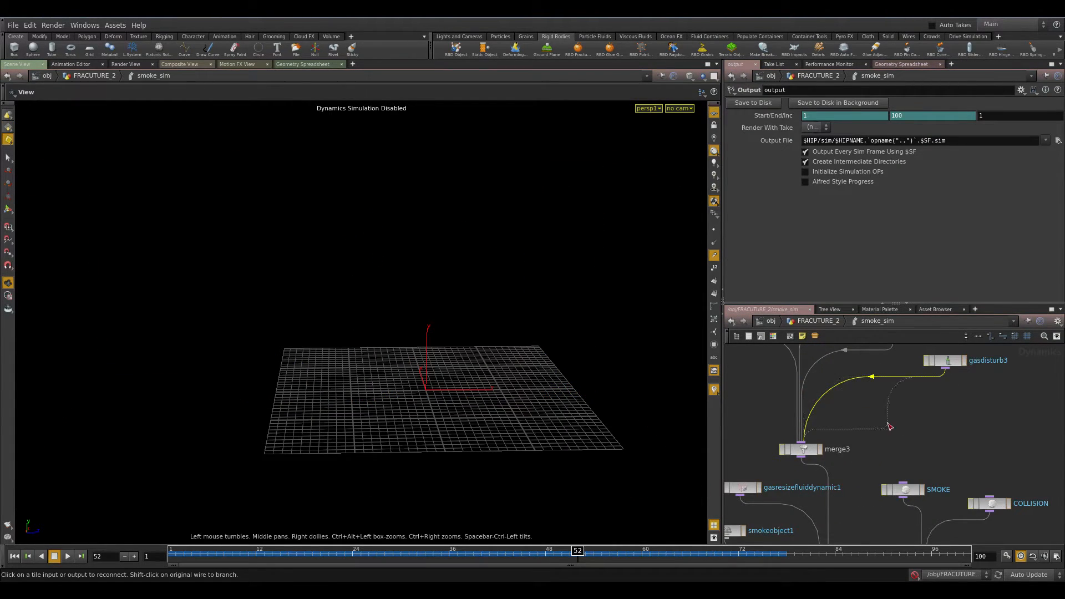
Inspect the groundplane1, gravity1 and merge1 nodes inside smoke_sim.
scroll(891, 411, down, 6)
middle_drag(883, 430, 948, 353)
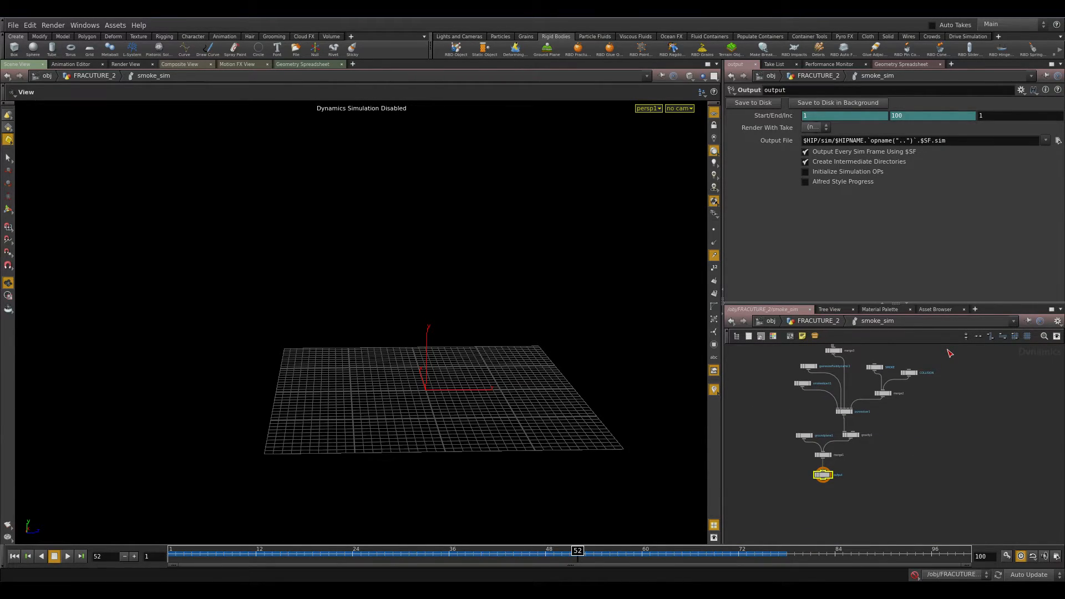
scroll(923, 471, up, 4)
middle_drag(899, 467, 1038, 464)
click(893, 398)
middle_drag(921, 441, 815, 456)
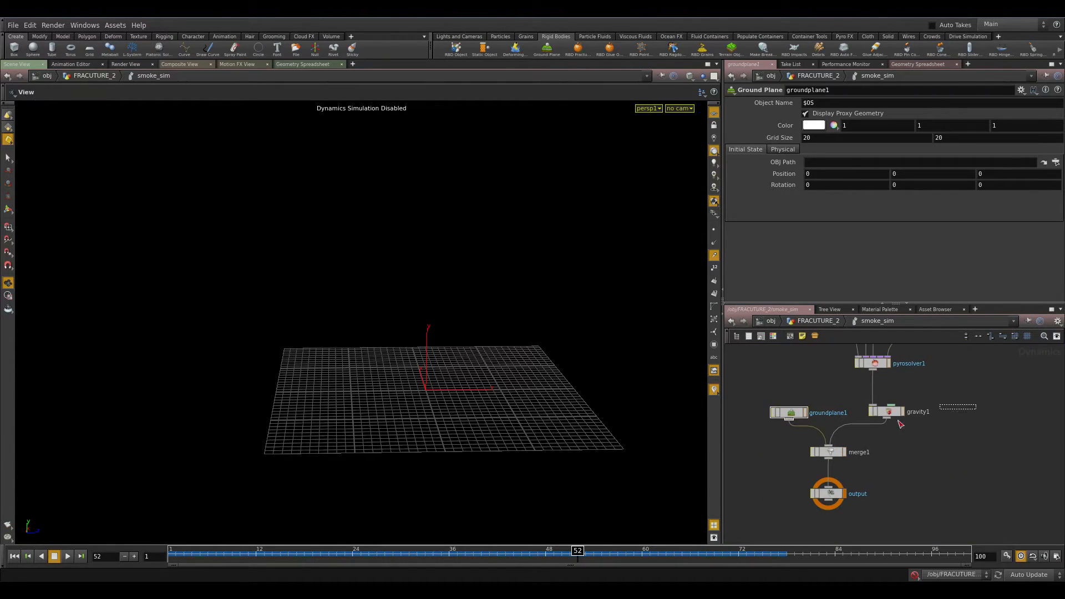
click(887, 411)
click(829, 452)
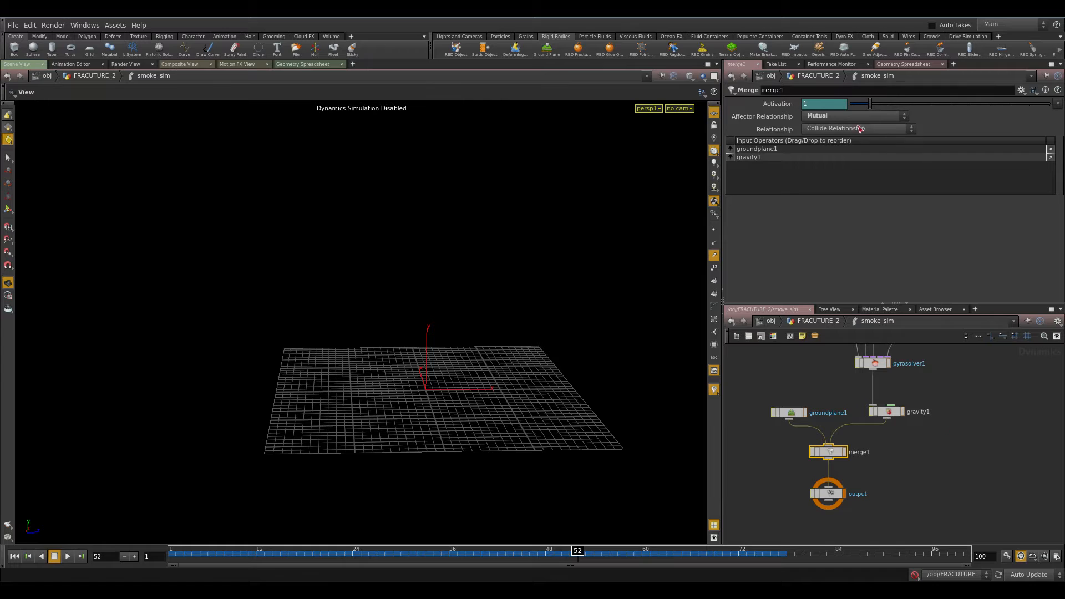
Inspect the pyrosolver1 and smokeobject1 nodes' parameters.
middle_drag(918, 412, 893, 501)
click(848, 453)
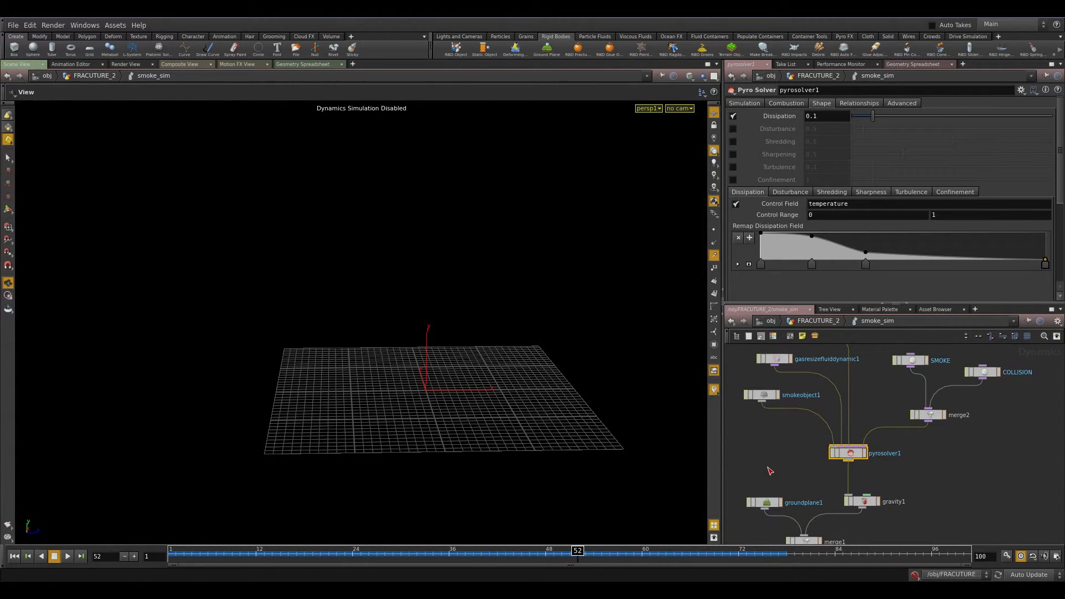
middle_drag(971, 476, 907, 492)
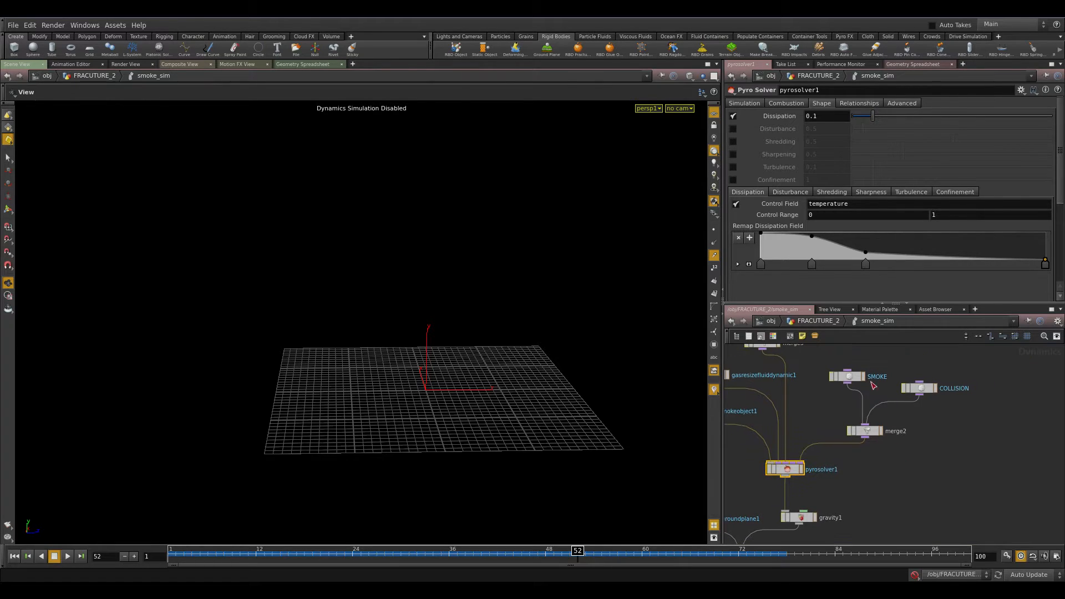
middle_drag(784, 426, 918, 440)
click(825, 434)
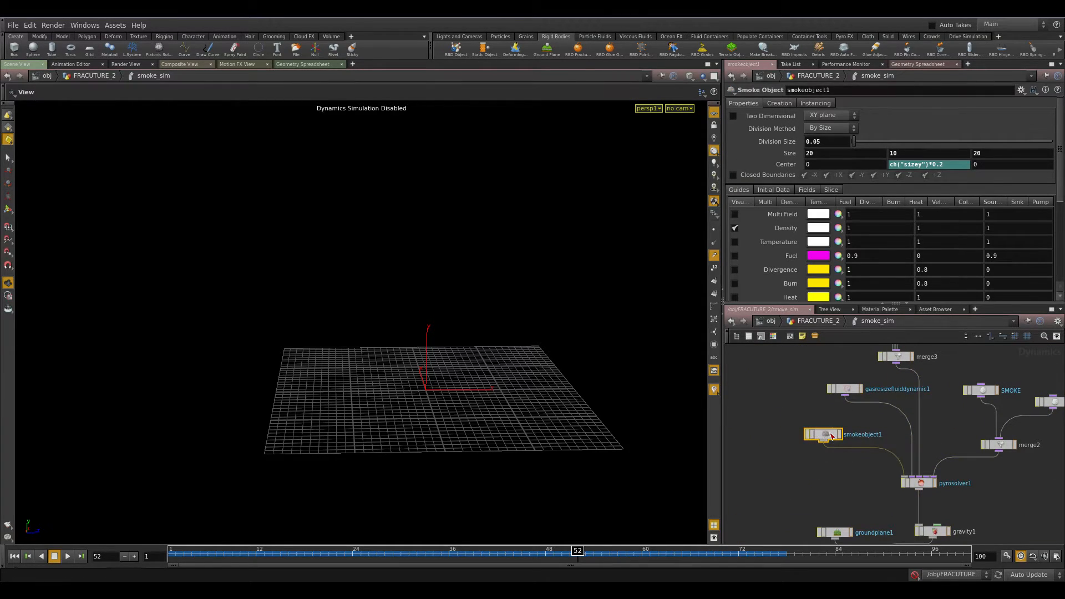
Return to frame 1 and orbit the viewport to view the smoke object's container.
click(848, 144)
right_drag(514, 373, 430, 388)
drag(192, 552, 156, 554)
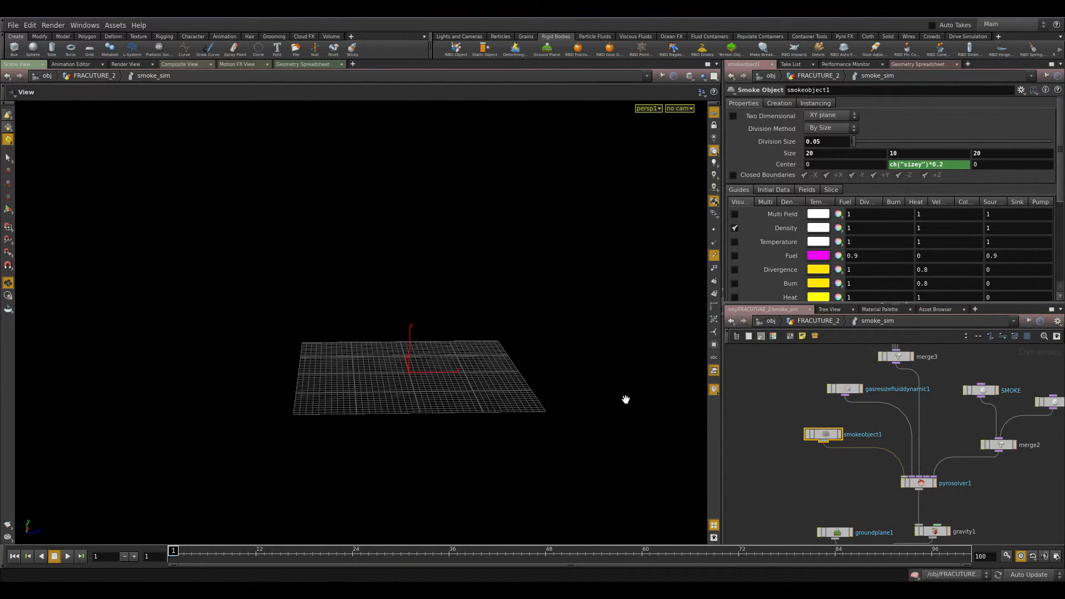
drag(405, 343, 453, 343)
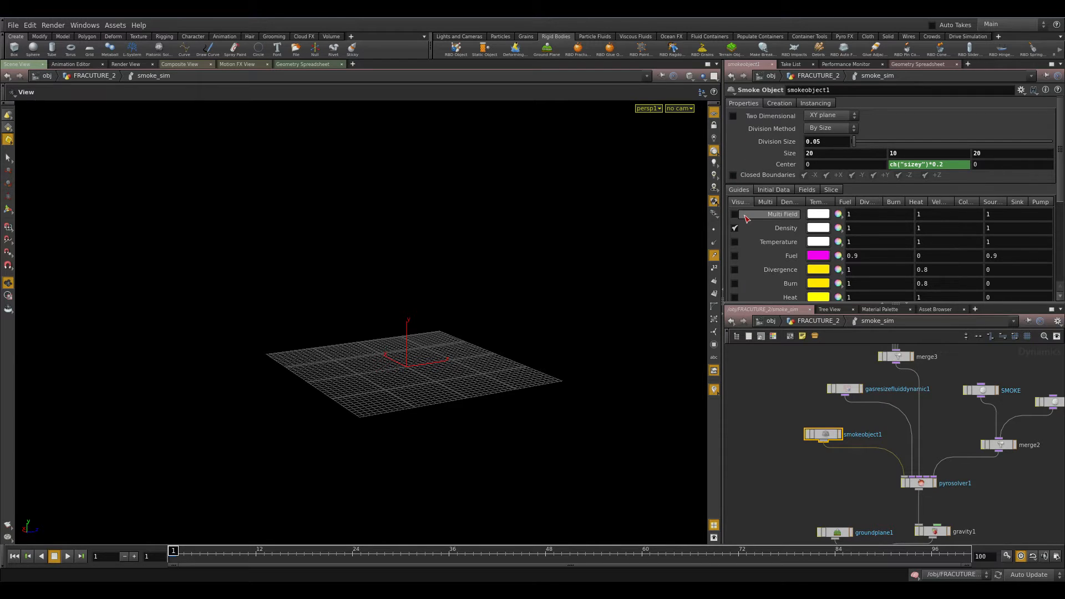
key(Right)
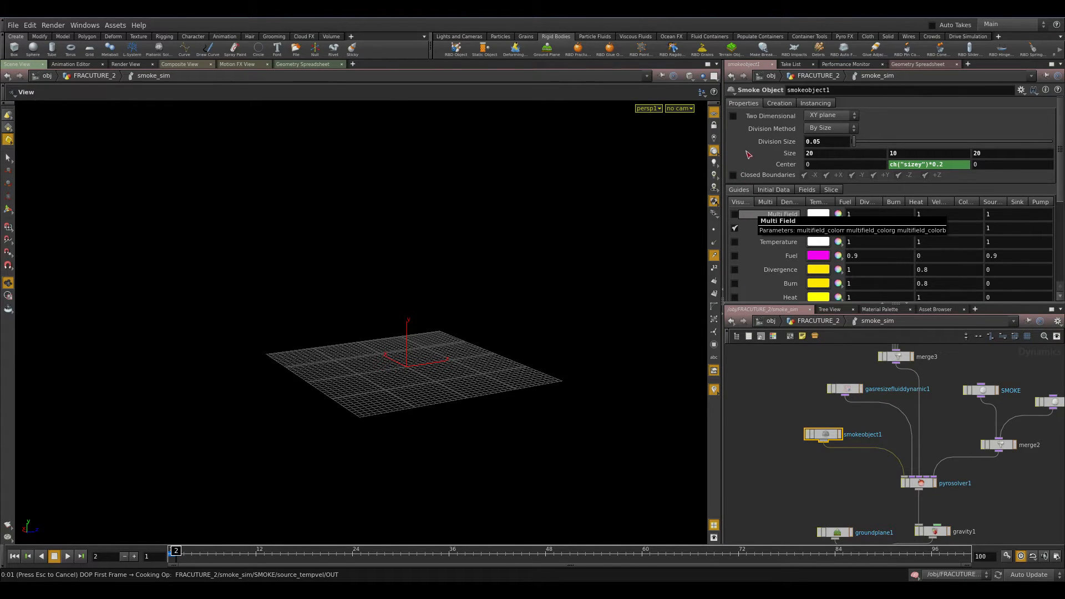
key(Left)
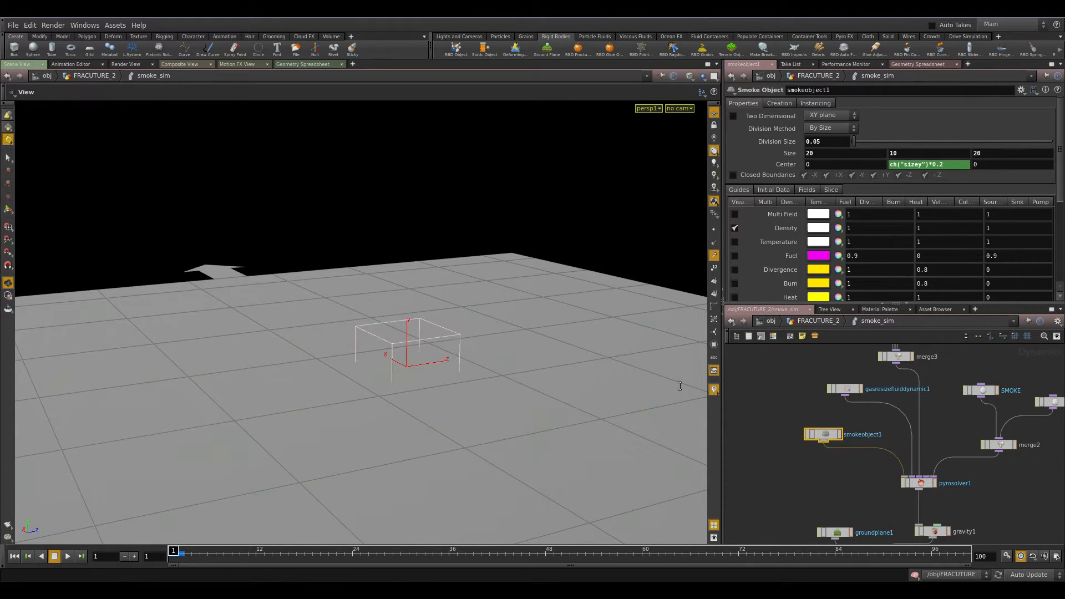
click(913, 575)
click(825, 475)
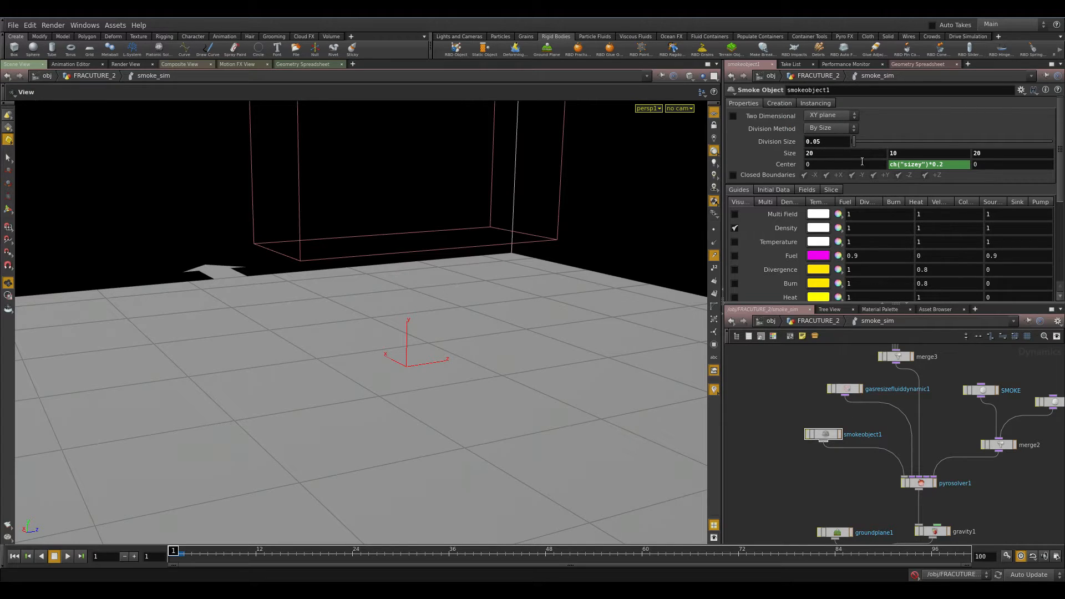
middle_drag(890, 416, 840, 413)
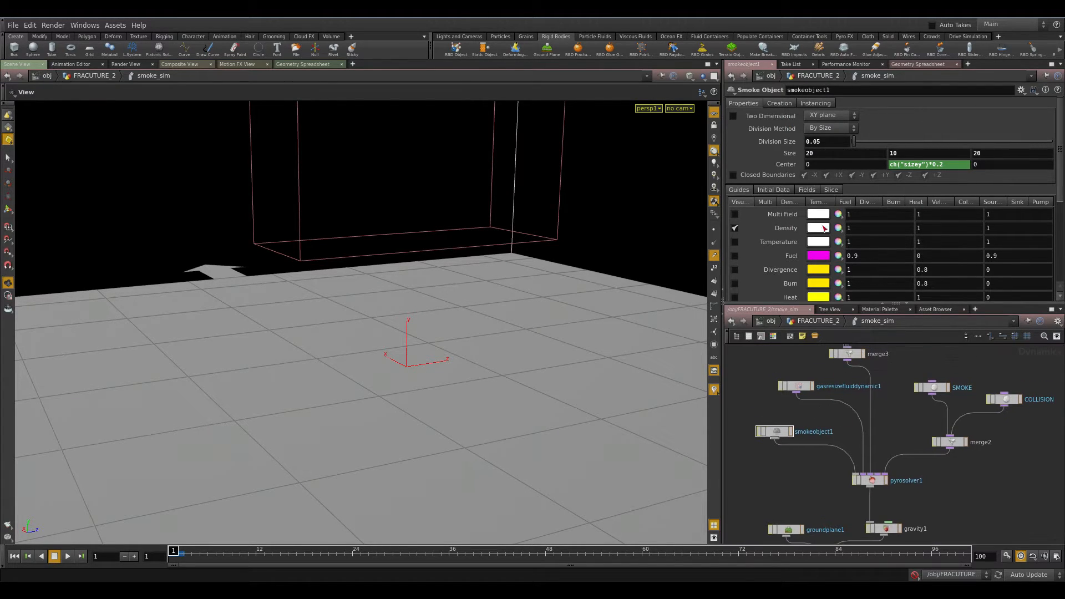
Set the smoke object's container Center Y value to 5.
double_click(816, 156)
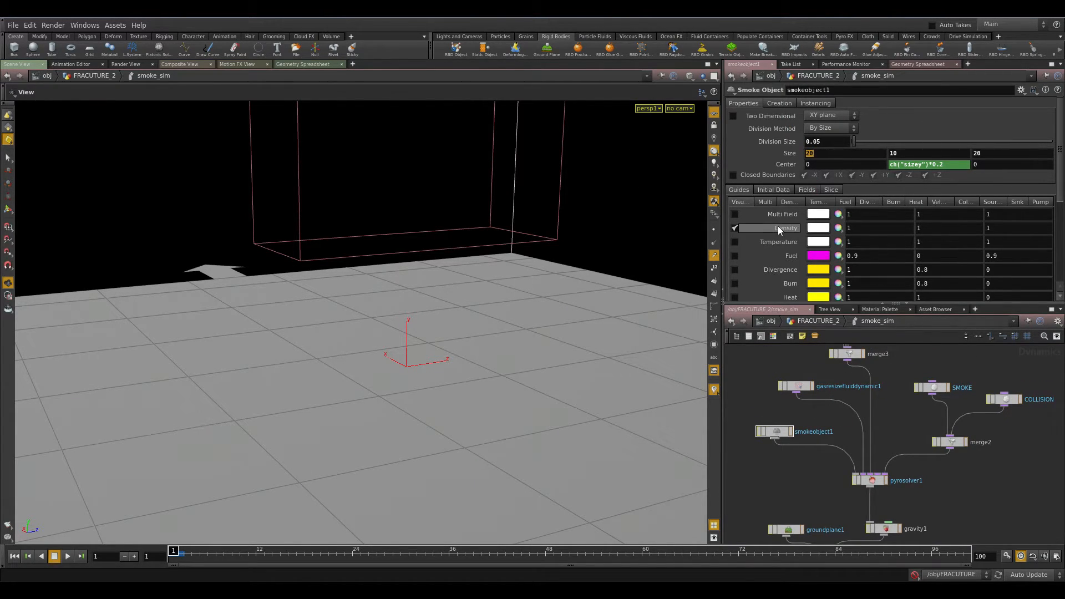
click(956, 165)
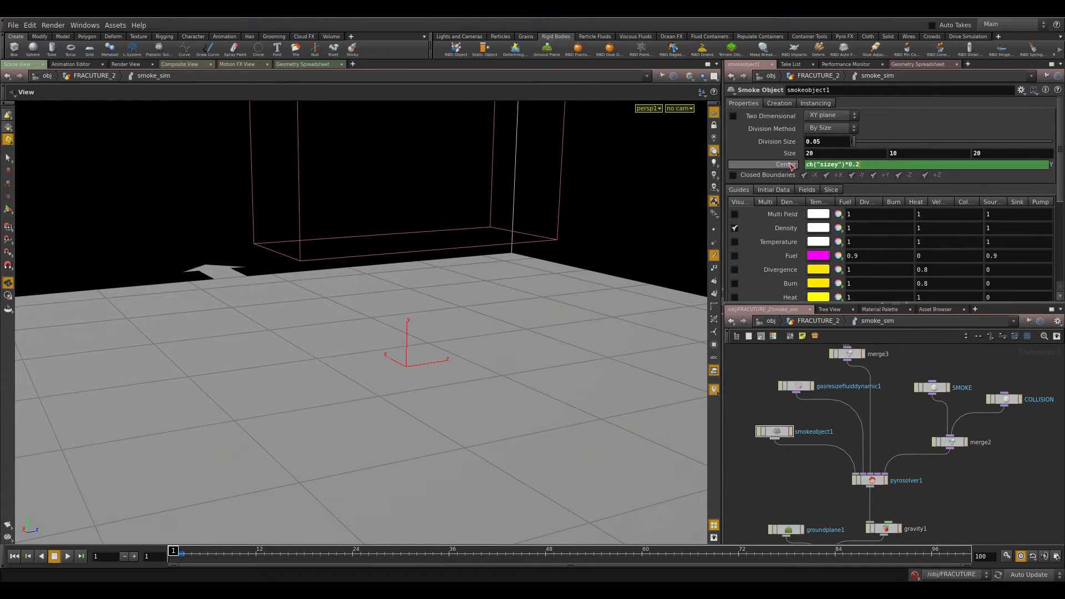
key(Return)
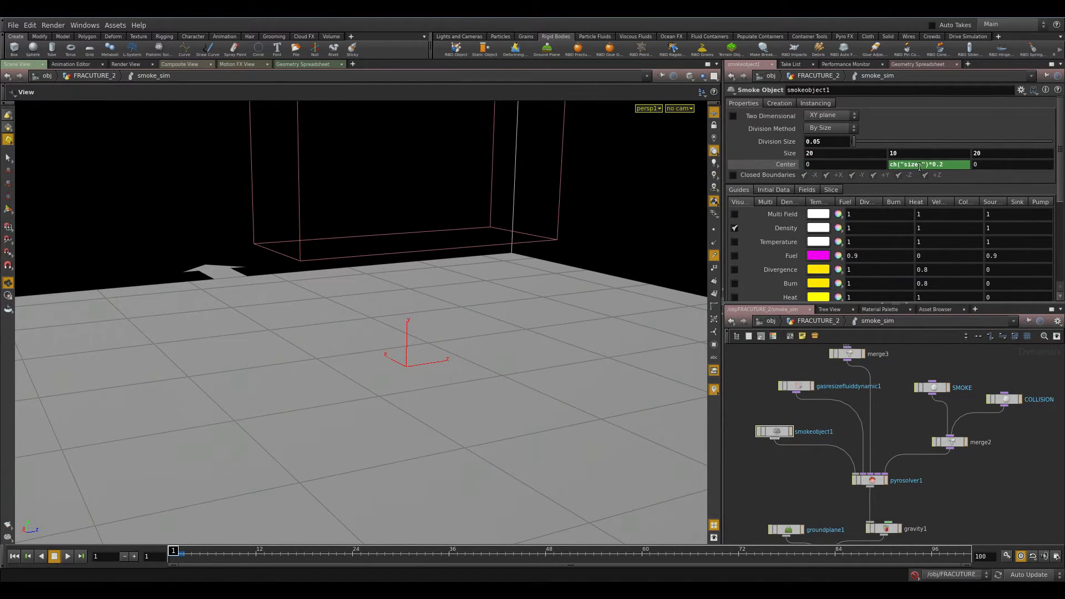
click(961, 165)
click(875, 169)
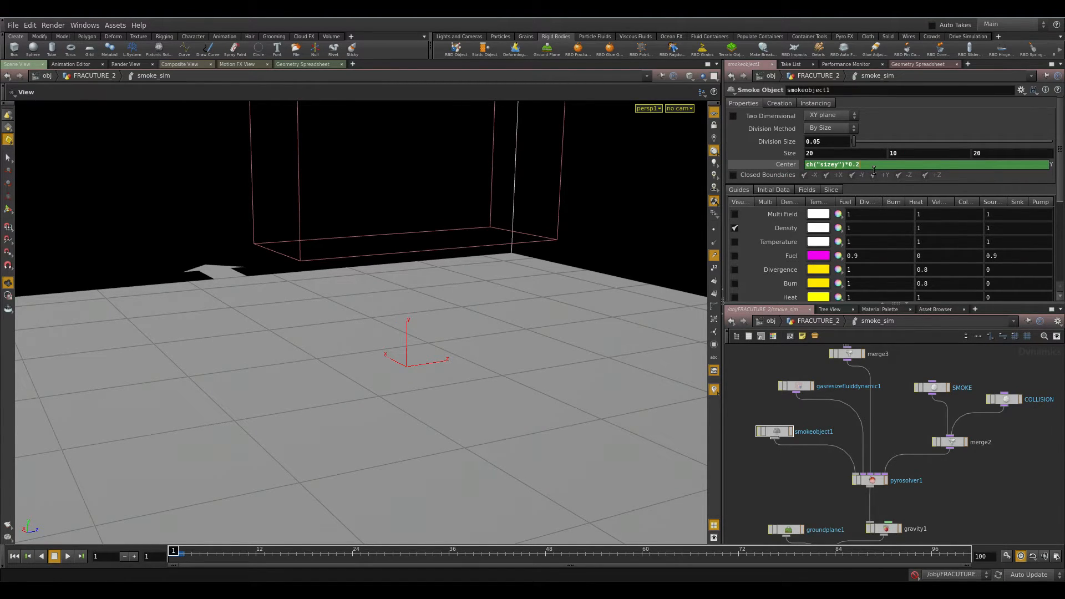
key(BackSpace)
text(5)
key(Return)
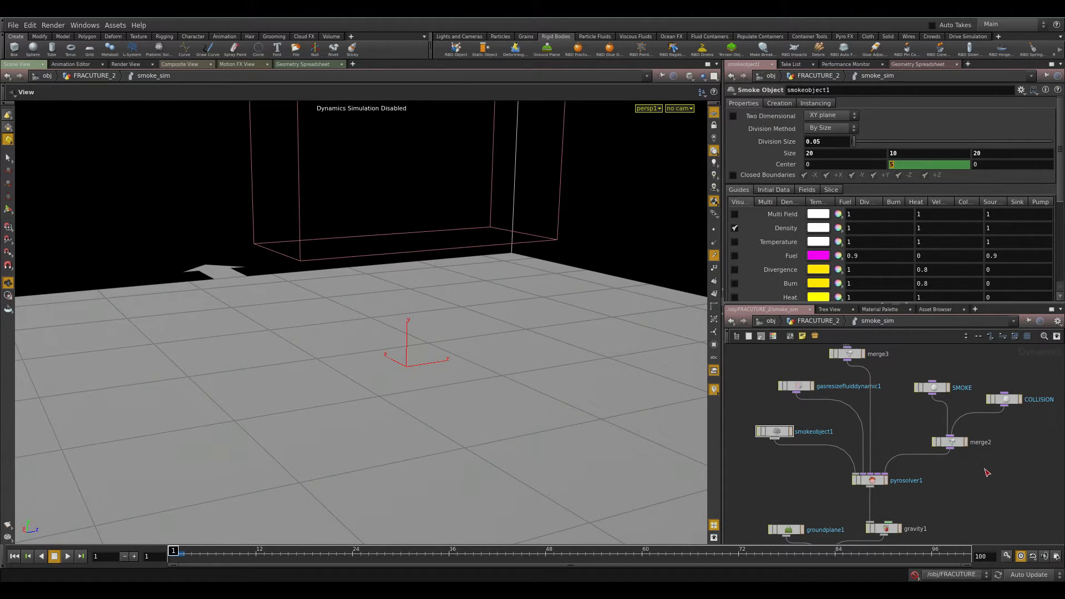
Navigate the DOP network and select the SMOKE source volume node.
scroll(903, 475, down, 2)
scroll(833, 440, up, 4)
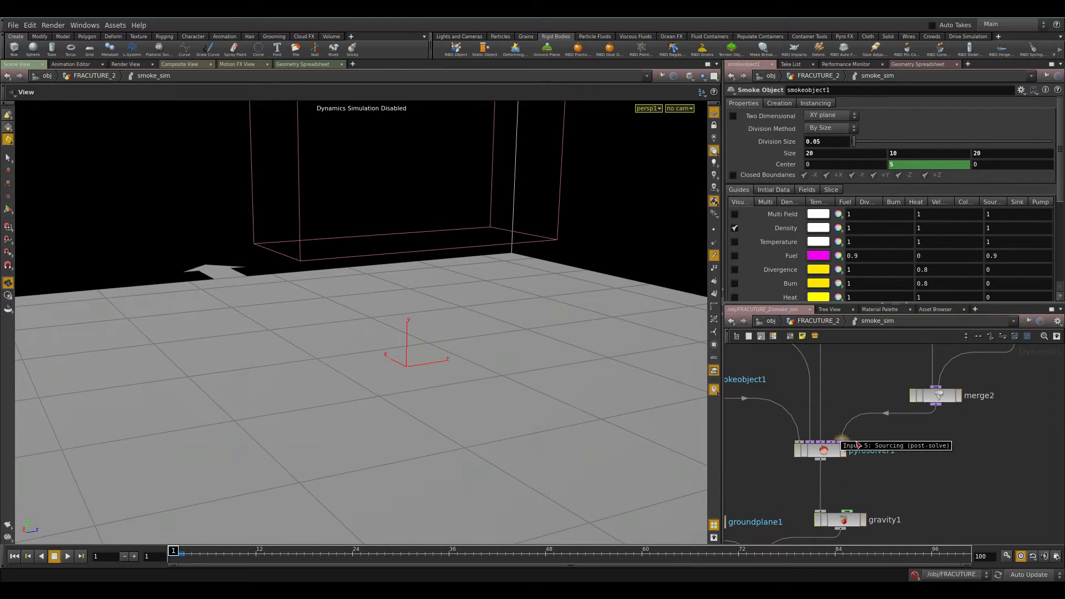
middle_drag(944, 427, 871, 478)
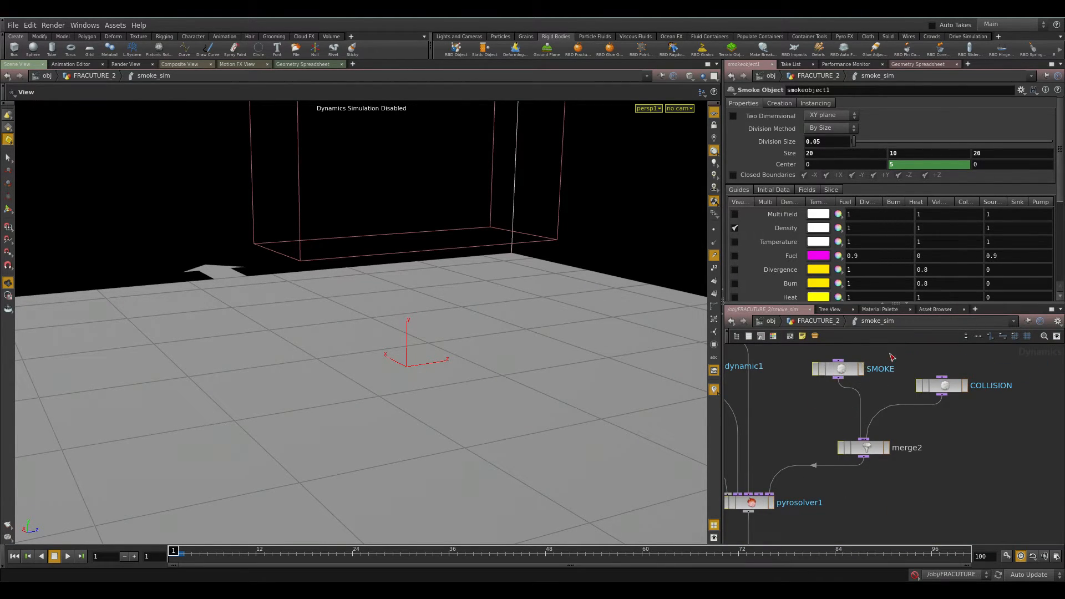
click(841, 369)
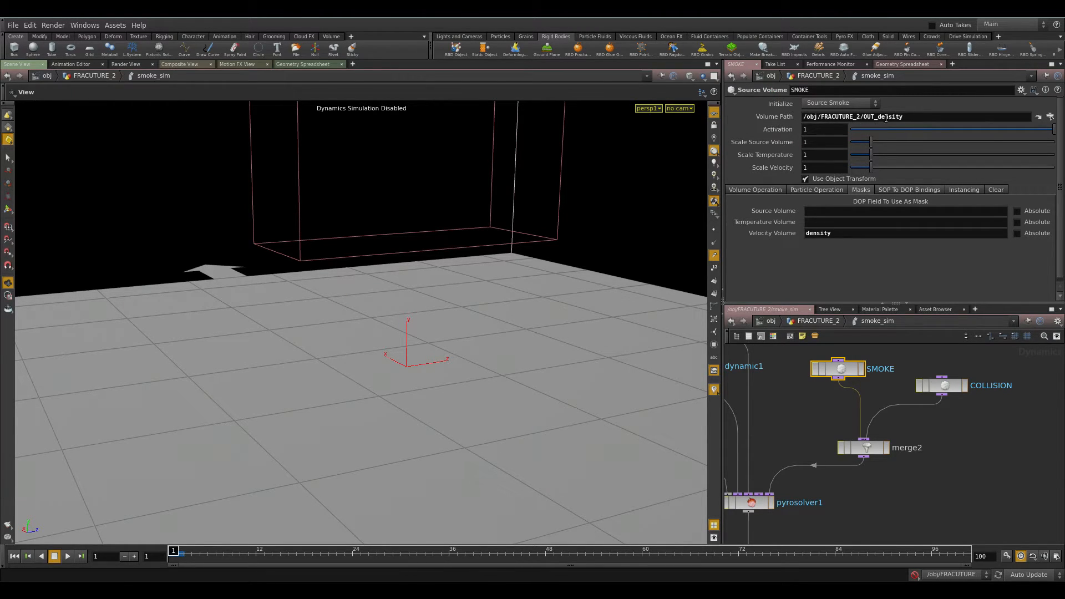
Inspect the SMOKE source volume's parameter tabs, then the COLLISION source volume's settings.
drag(915, 118, 590, 123)
click(927, 118)
click(768, 191)
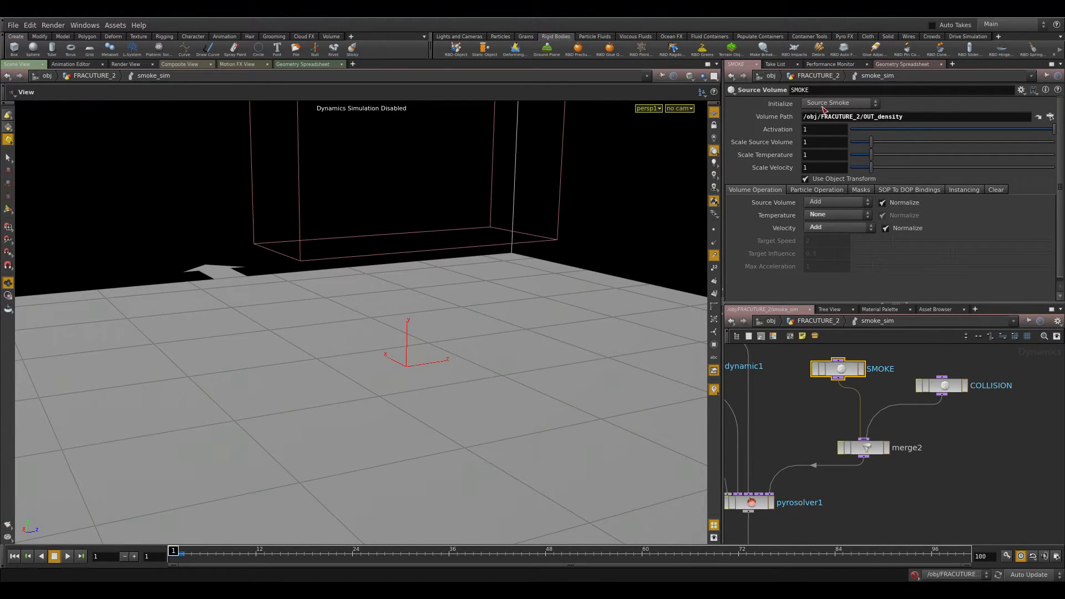
click(865, 217)
click(968, 278)
click(837, 191)
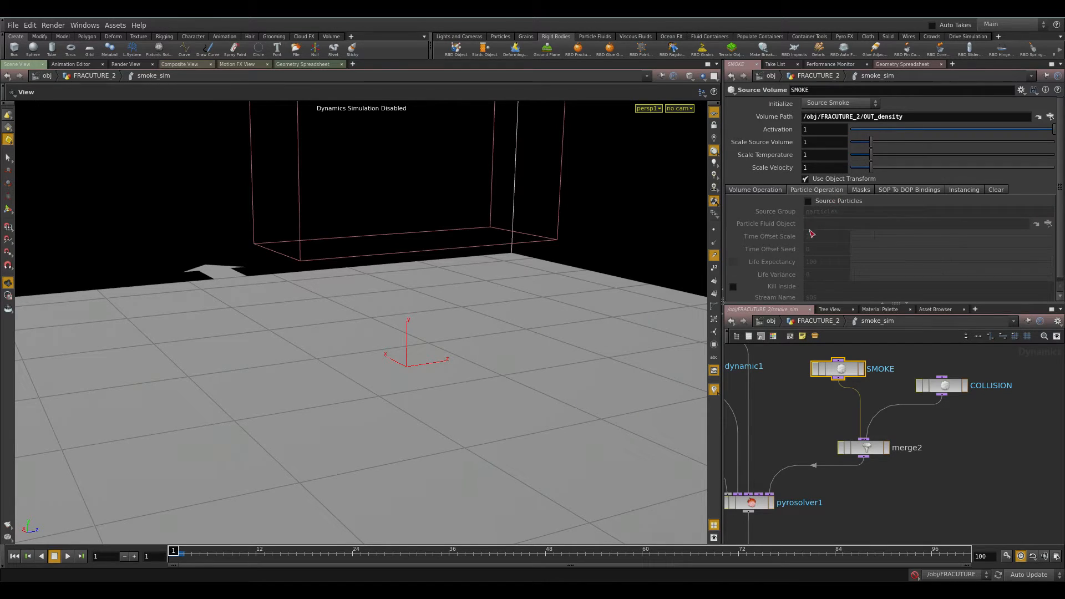
click(863, 194)
drag(837, 236, 578, 254)
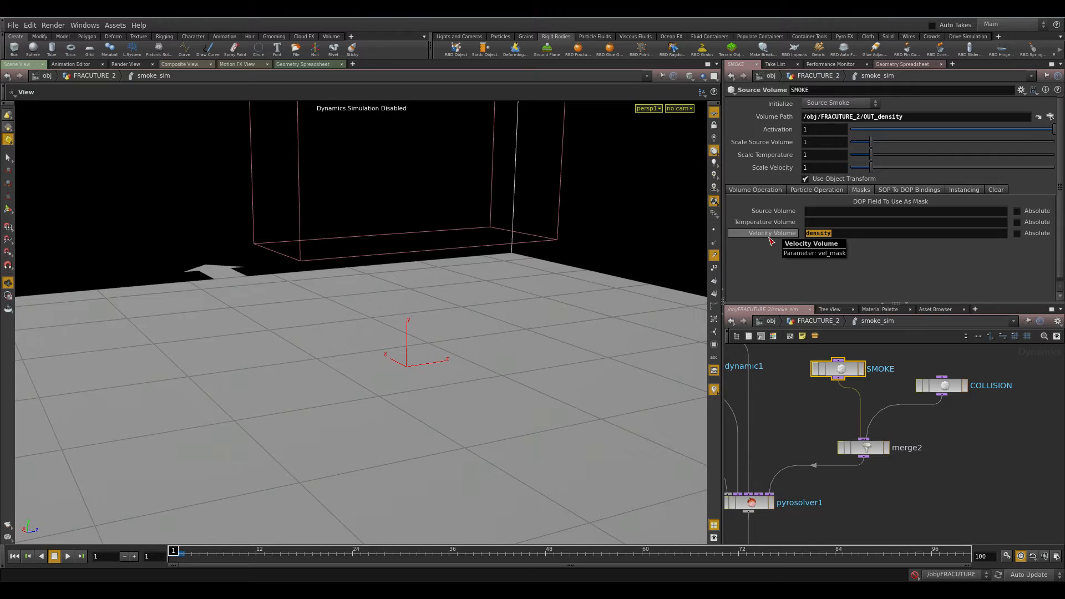
click(910, 191)
click(996, 189)
click(748, 190)
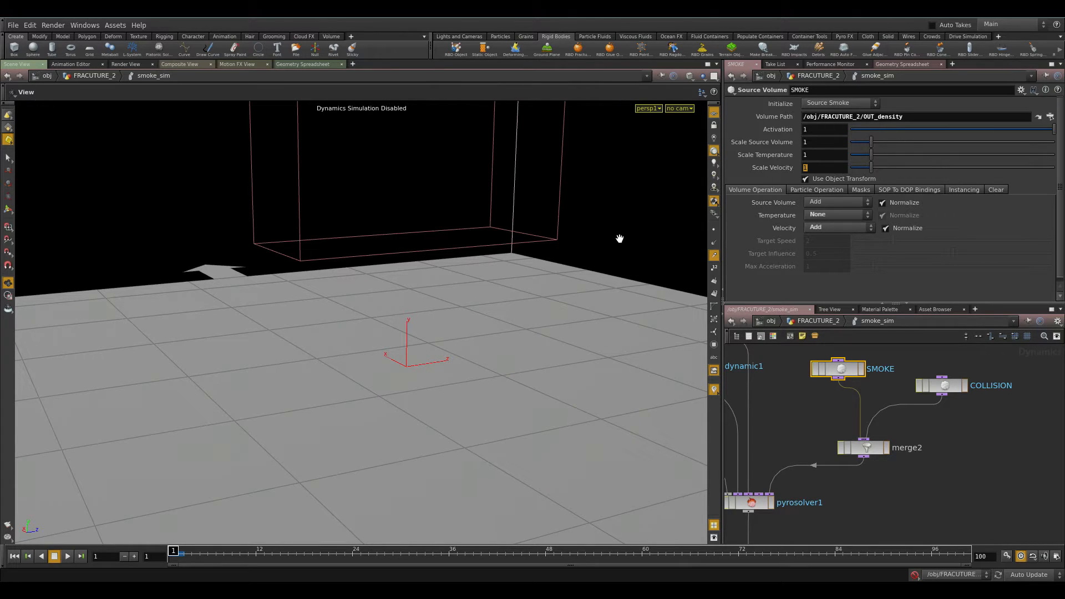
click(942, 387)
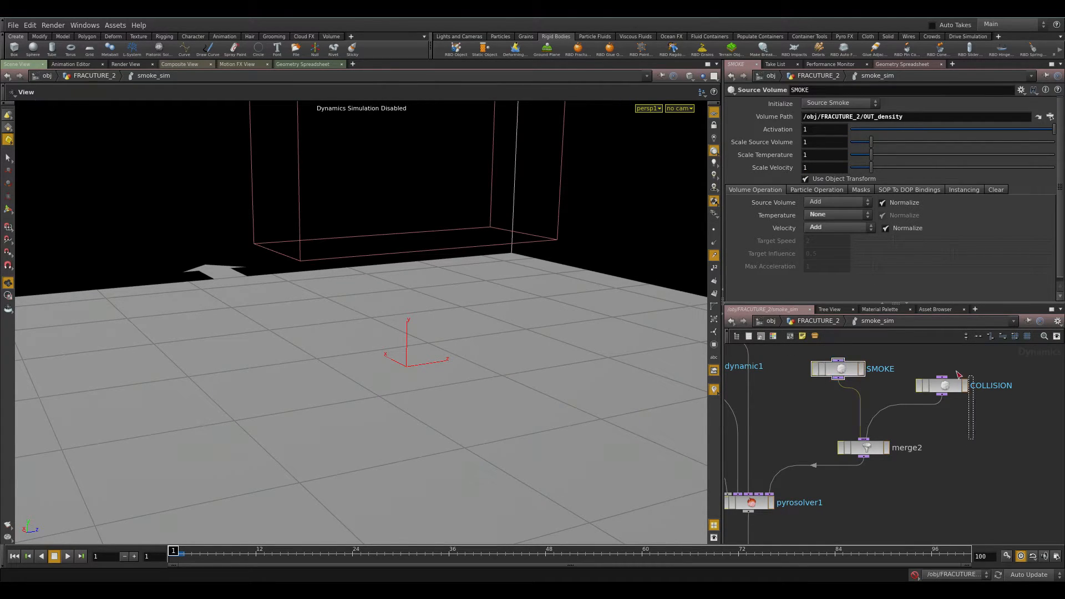
Return to the FRACUTURE_2 geometry network, select the Upres_Fracture cache node and view the fracture at frame 45.
click(822, 325)
scroll(787, 435, down, 3)
middle_drag(788, 434, 977, 535)
scroll(875, 471, down, 2)
middle_drag(854, 434, 918, 536)
scroll(916, 477, up, 3)
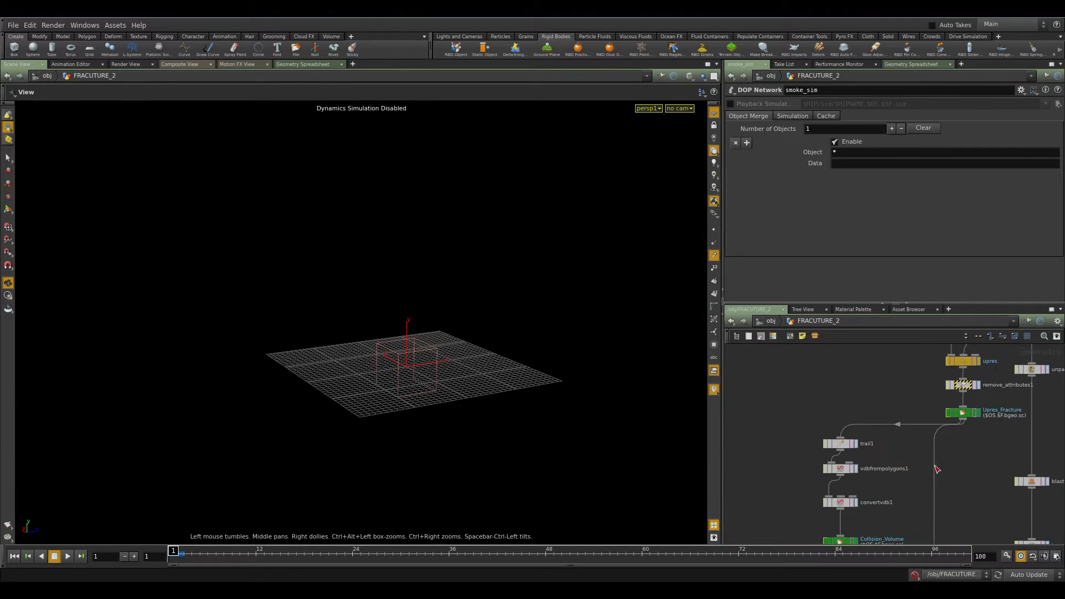
middle_drag(964, 455, 906, 444)
click(908, 406)
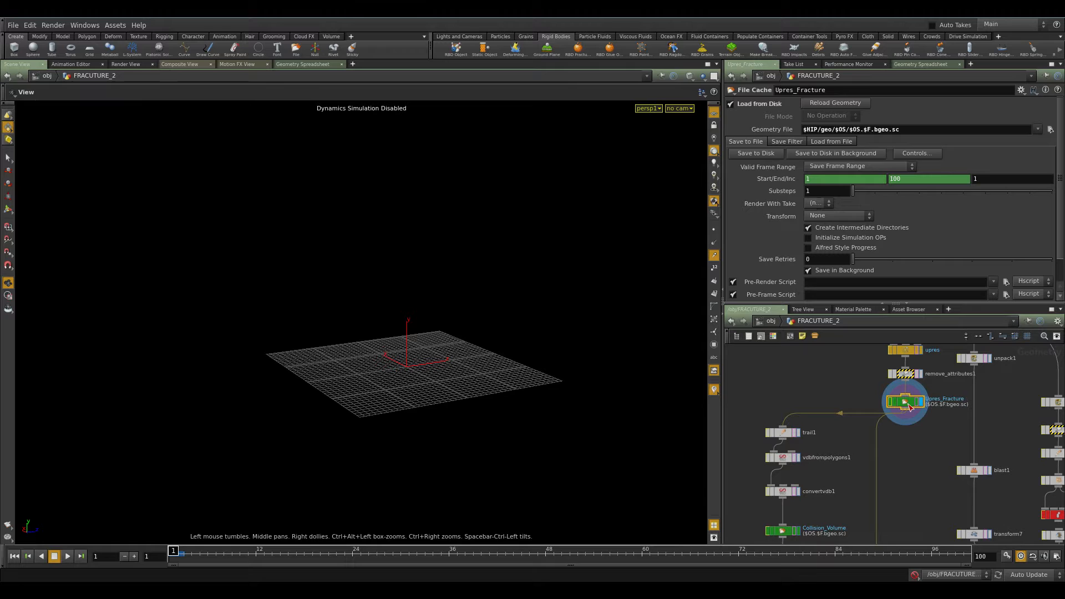
click(428, 554)
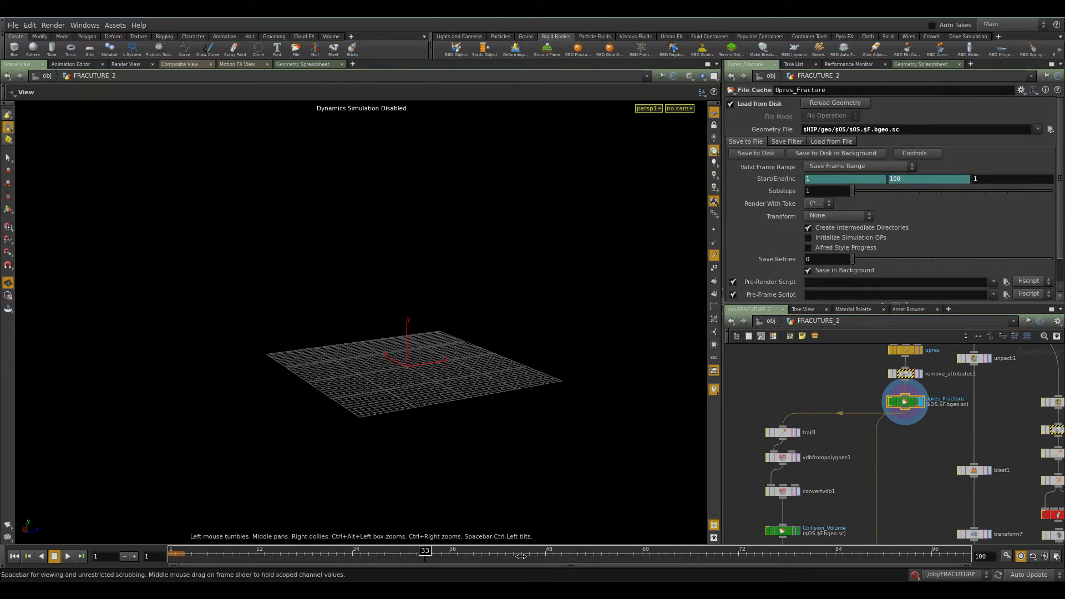
drag(458, 375, 404, 398)
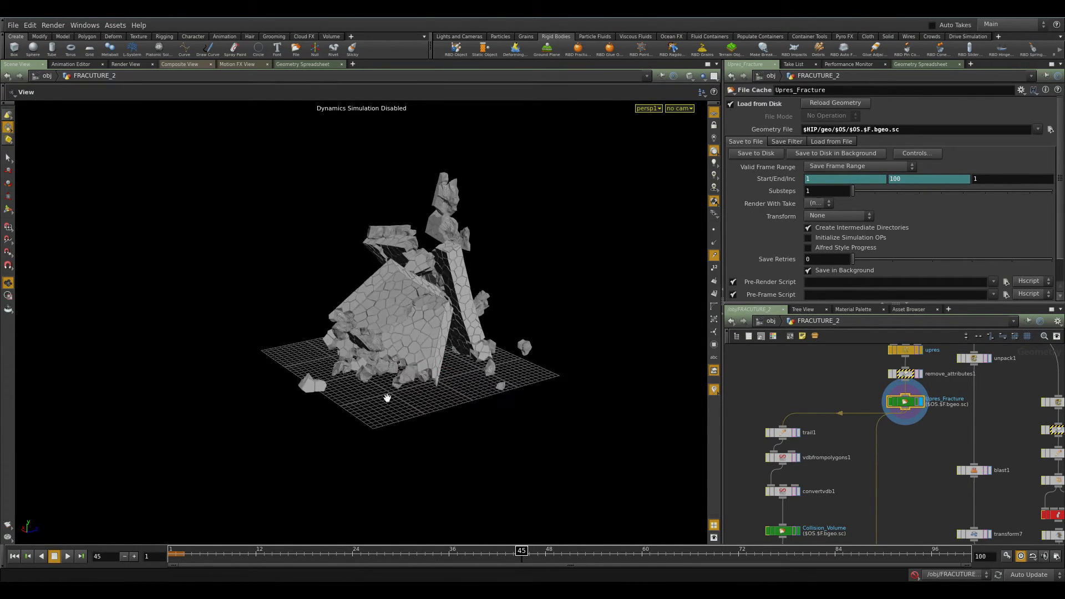
right_drag(405, 397, 476, 394)
drag(476, 393, 504, 362)
Inspect the trail1 and vdbfrompolygons1 nodes that build the collision volume.
middle_drag(828, 359, 842, 328)
scroll(811, 400, up, 1)
scroll(811, 401, up, 2)
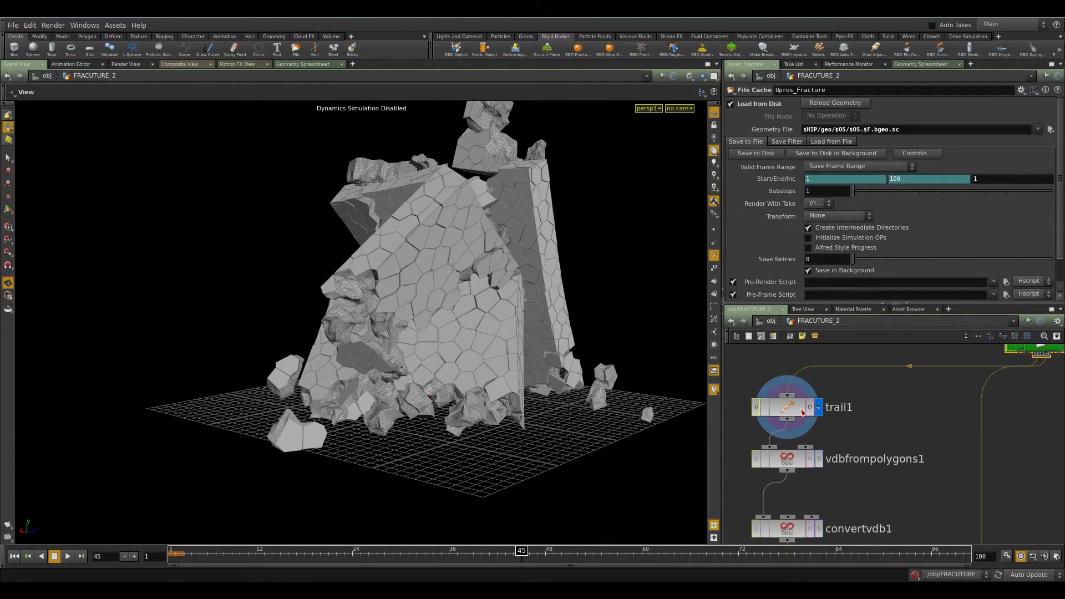
click(802, 411)
mouse_move(542, 280)
mouse_down()
mouse_move(481, 302)
mouse_move(483, 332)
mouse_move(550, 278)
mouse_up()
middle_drag(880, 443, 925, 369)
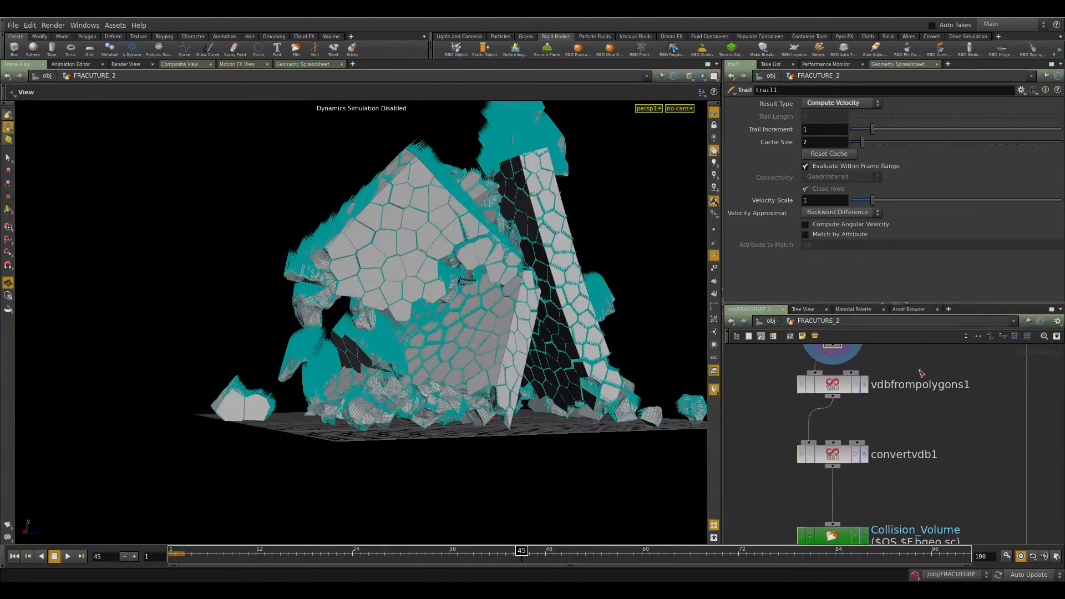
drag(844, 389, 844, 400)
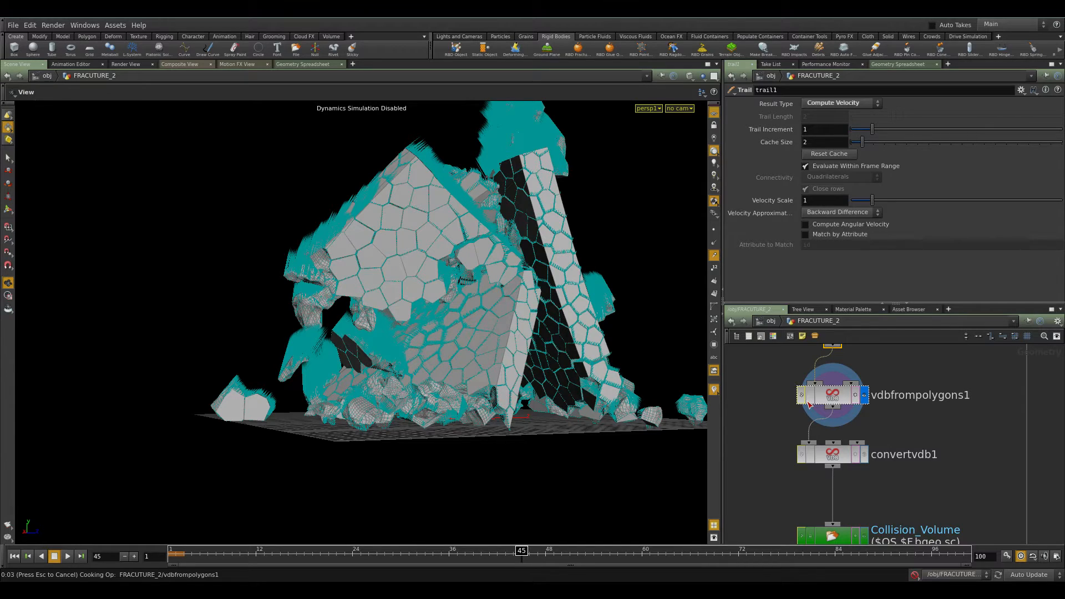
mouse_move(920, 465)
middle_down()
mouse_move(913, 382)
mouse_move(918, 471)
middle_up()
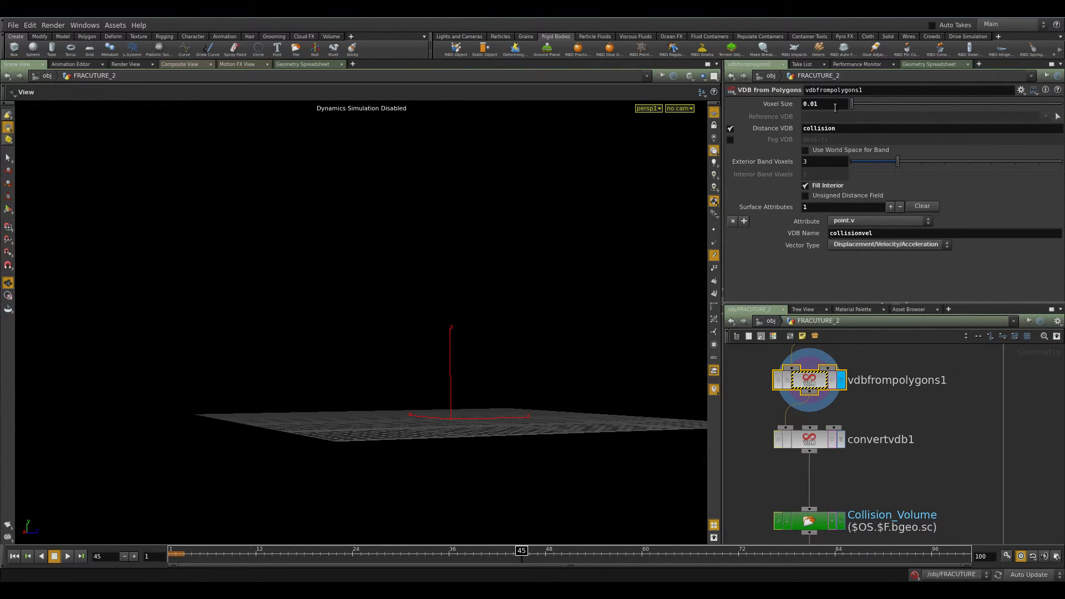
drag(852, 133, 678, 146)
click(840, 128)
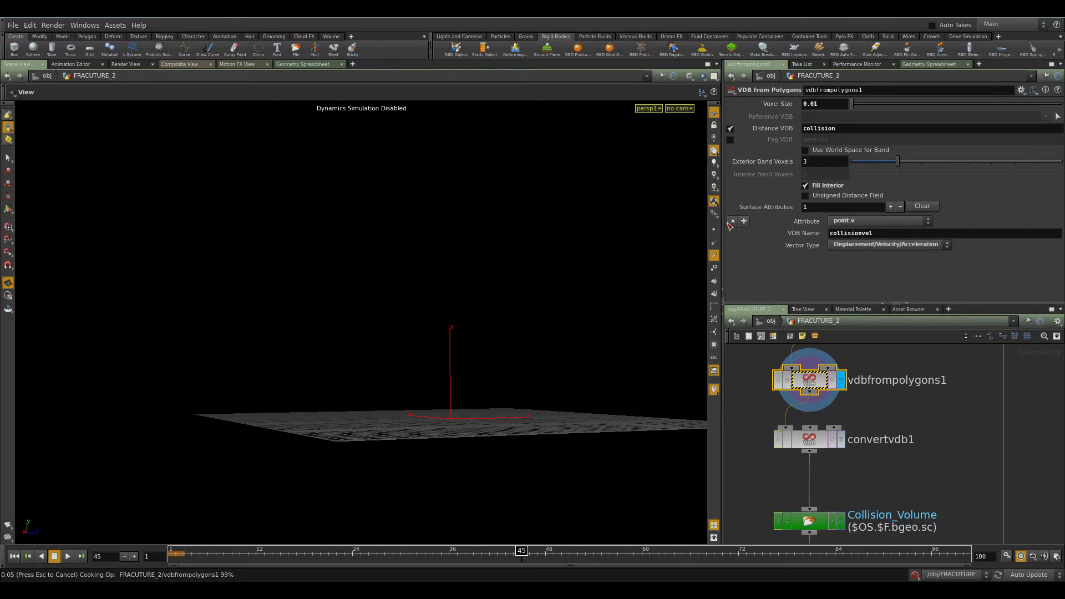
Add a second surface attribute entry to the vdbfrompolygons1 node.
click(744, 220)
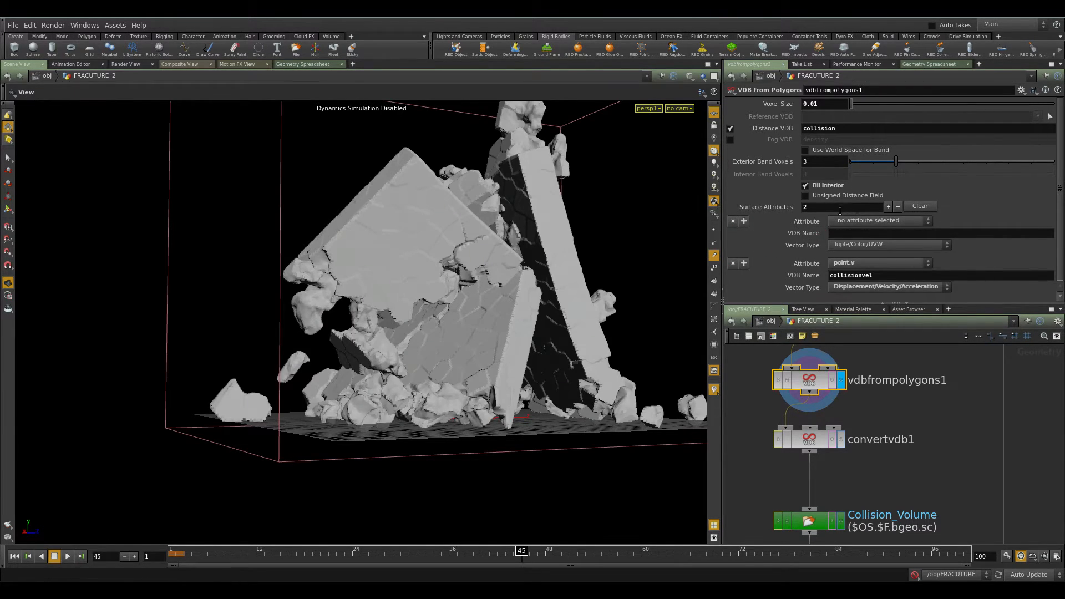
middle_drag(761, 503, 880, 509)
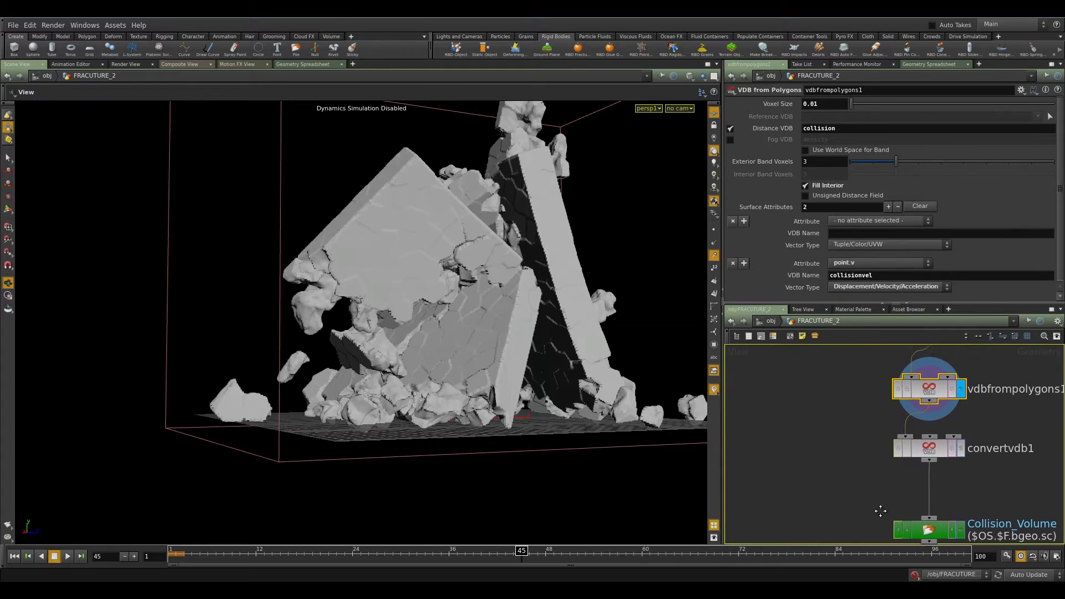
scroll(880, 509, down, 2)
Add a Fluid Source node beside the collision branch and set its Initialize preset to Collision.
key(Tab)
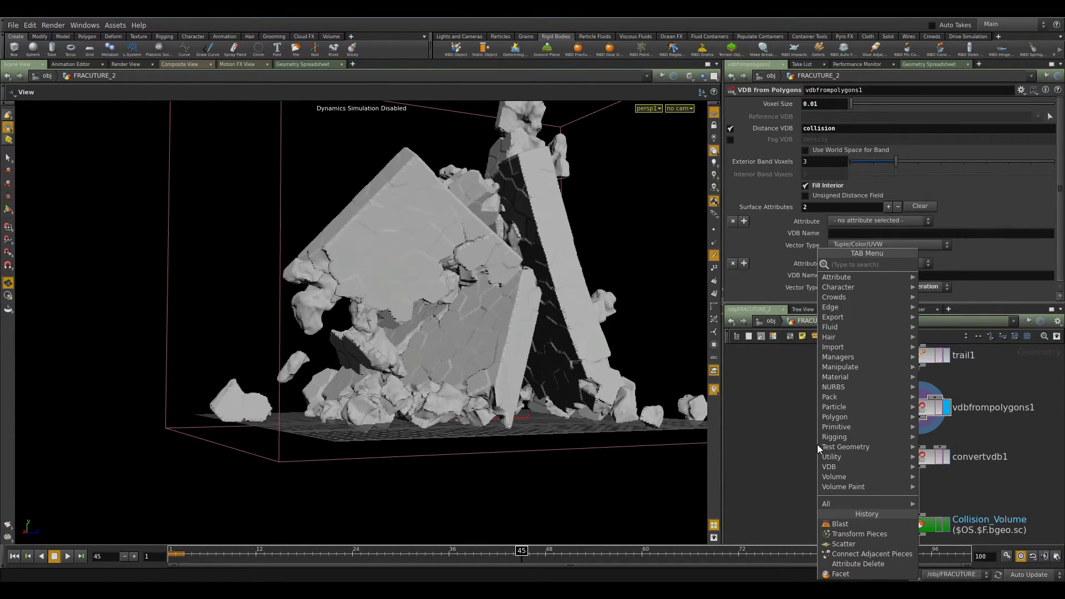
text(volume)
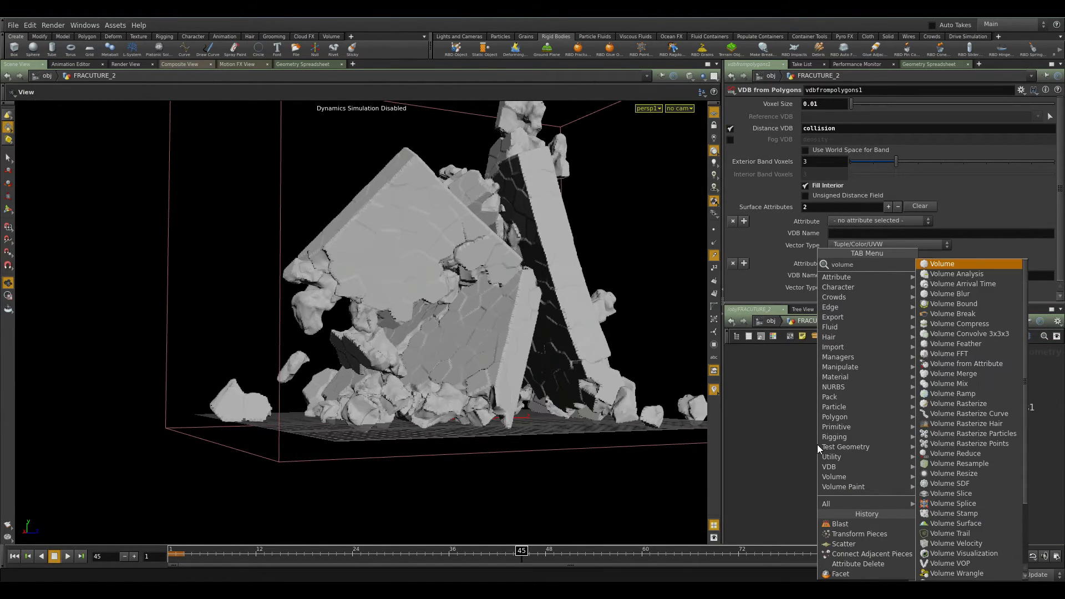
key(BackSpace)
key(BackSpace)
key(BackSpace)
key(BackSpace)
key(BackSpace)
text(so)
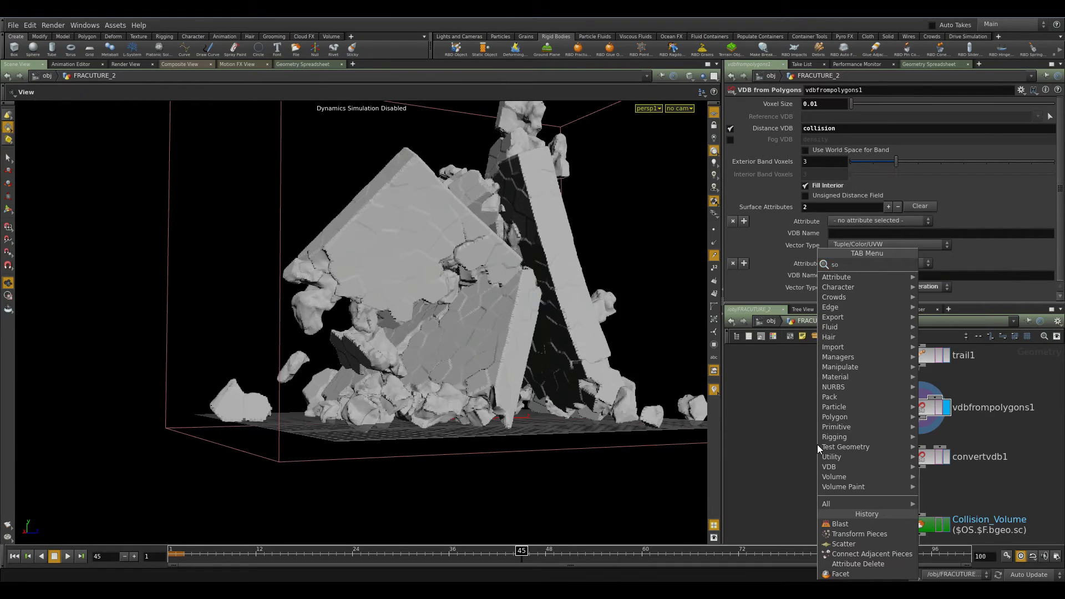
text(ru)
key(BackSpace)
key(BackSpace)
text(urce)
key(Down)
key(Down)
key(Down)
key(Return)
click(817, 444)
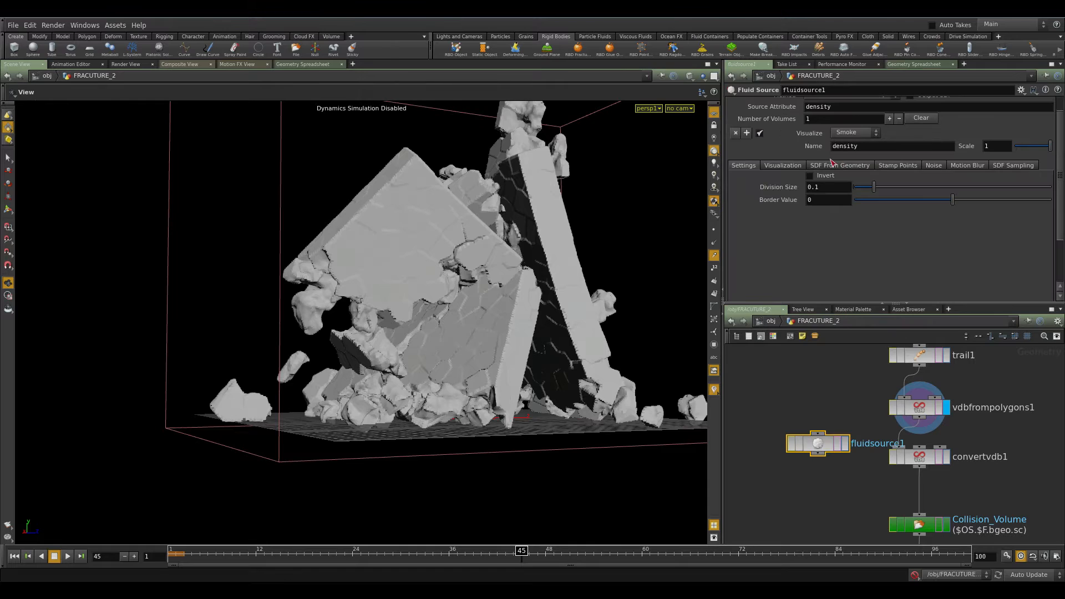
click(942, 105)
click(833, 116)
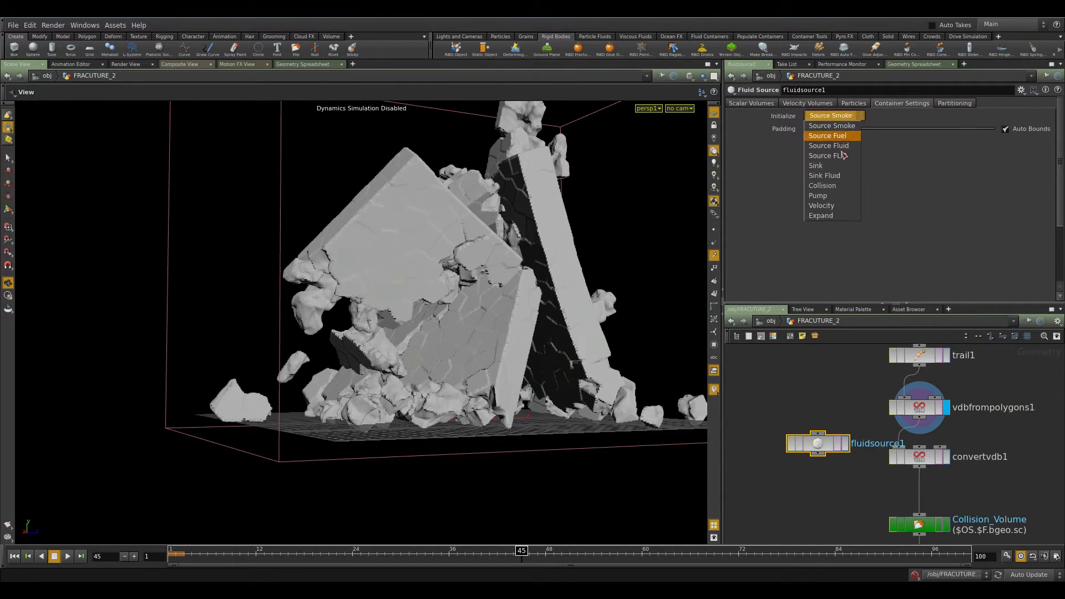
click(843, 193)
Connect the fluid source node to trail1's output and display it, then delete the node.
click(818, 431)
click(932, 424)
drag(841, 434, 919, 369)
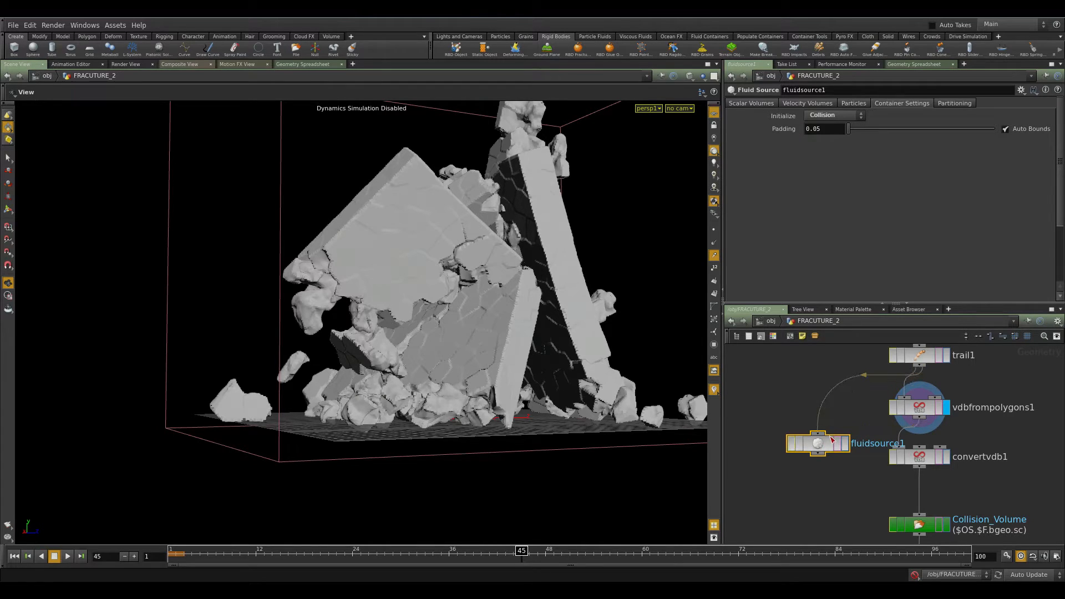
click(845, 444)
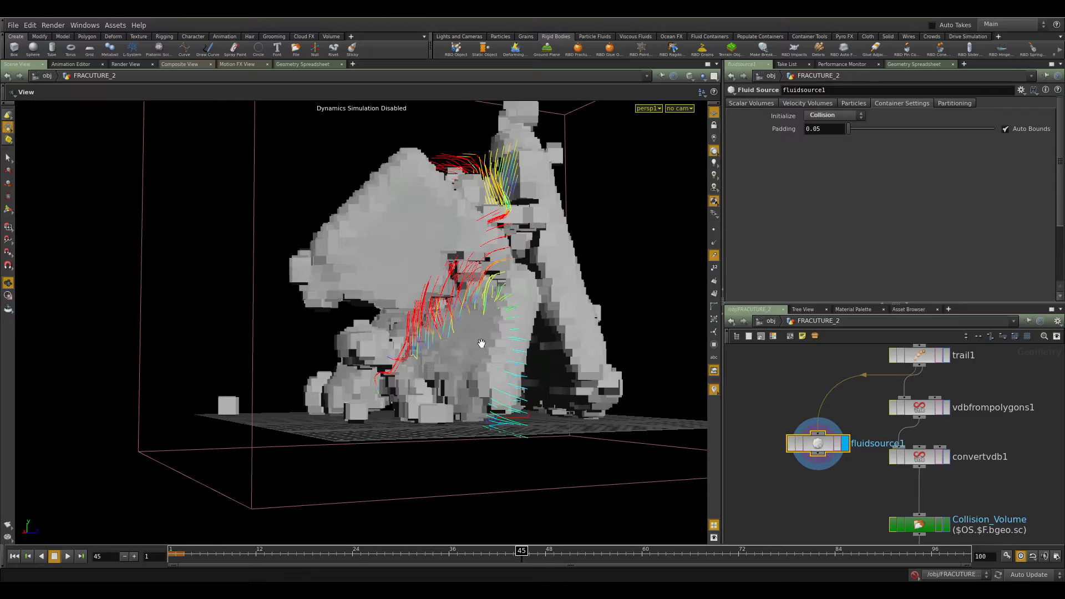
drag(516, 317, 541, 378)
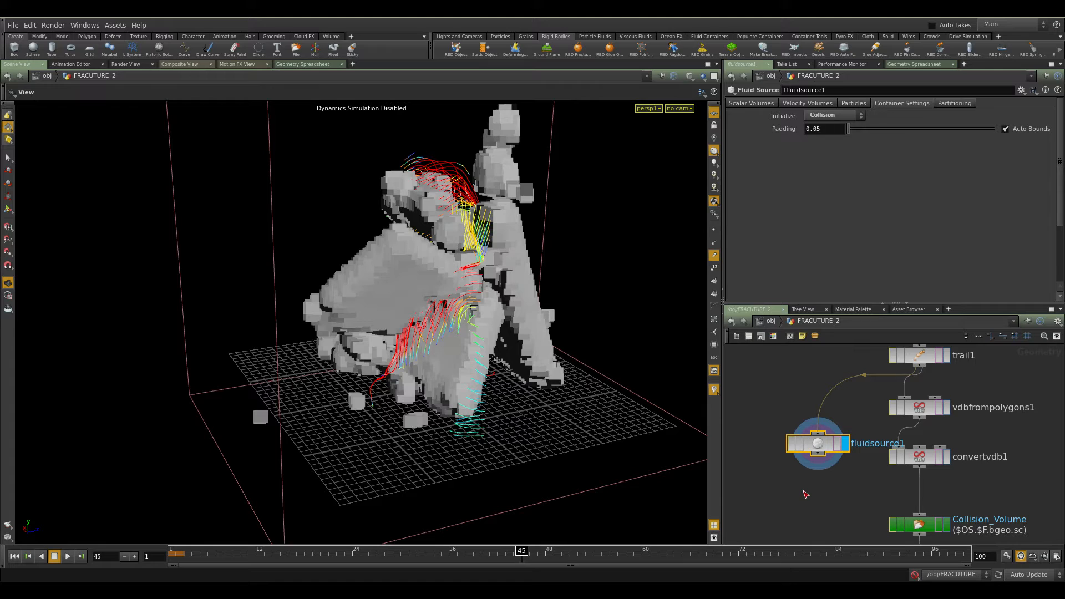
key(Delete)
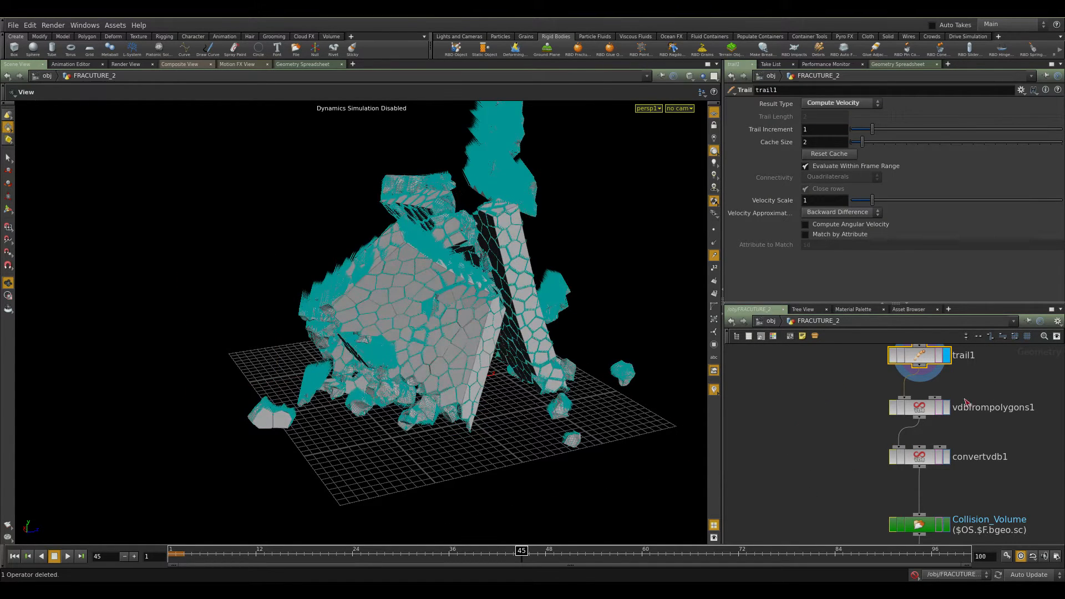
Set vdbfrompolygons1's added surface attribute to point.v with Displacement/Velocity/Acceleration type, then undo the surface attribute change.
click(946, 408)
click(912, 414)
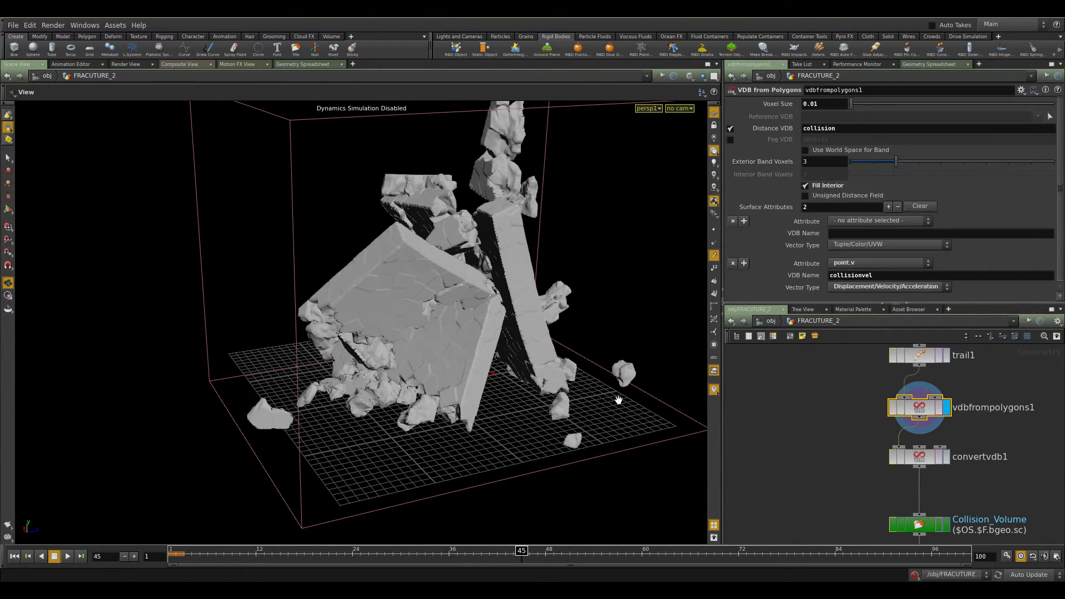
drag(536, 378, 797, 407)
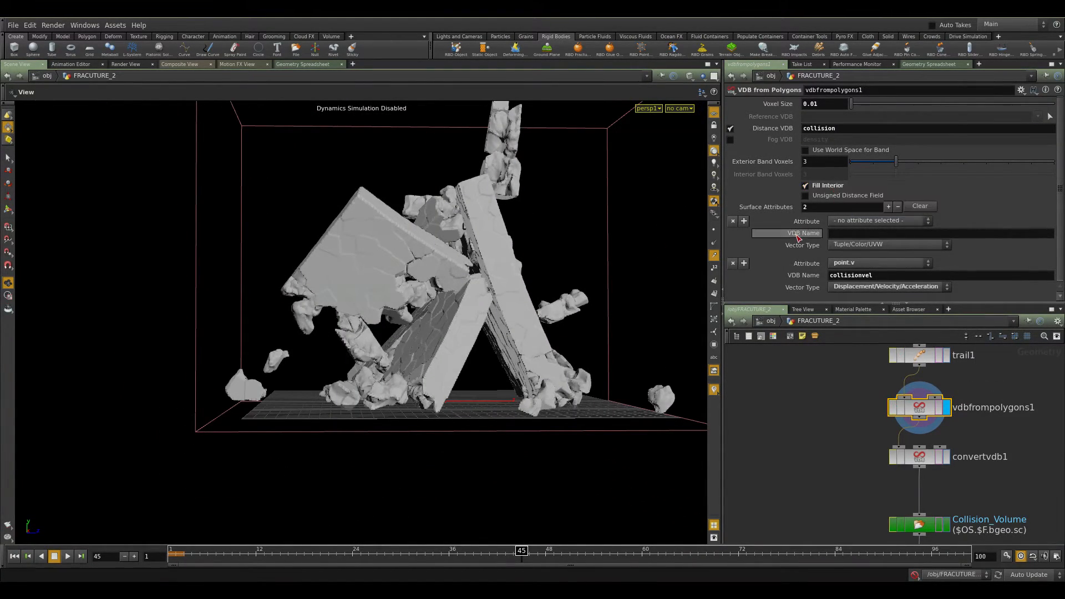
click(857, 223)
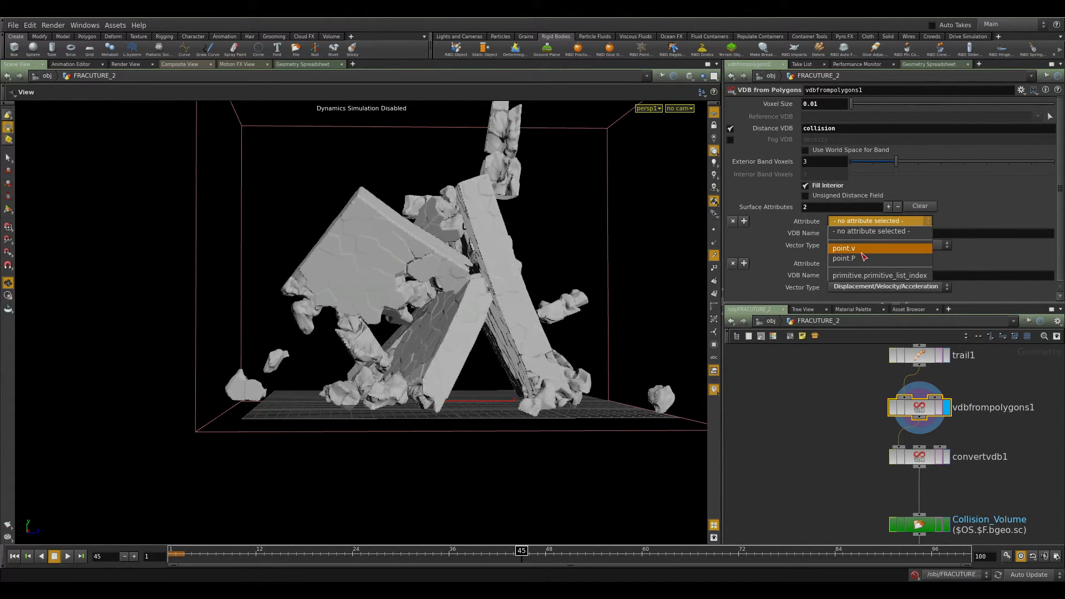
click(863, 229)
click(863, 223)
click(862, 250)
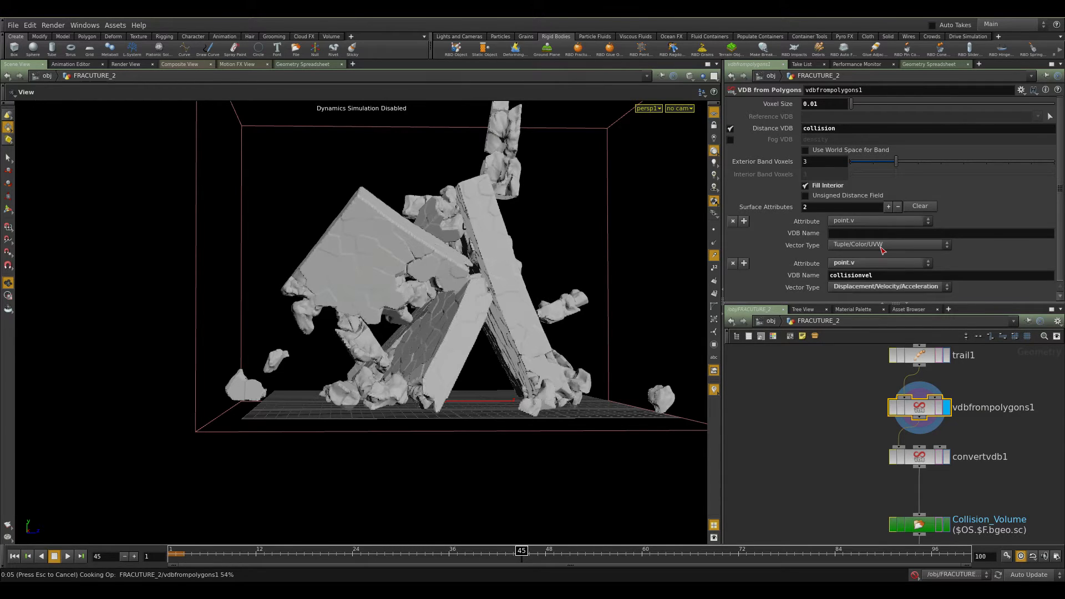
click(883, 249)
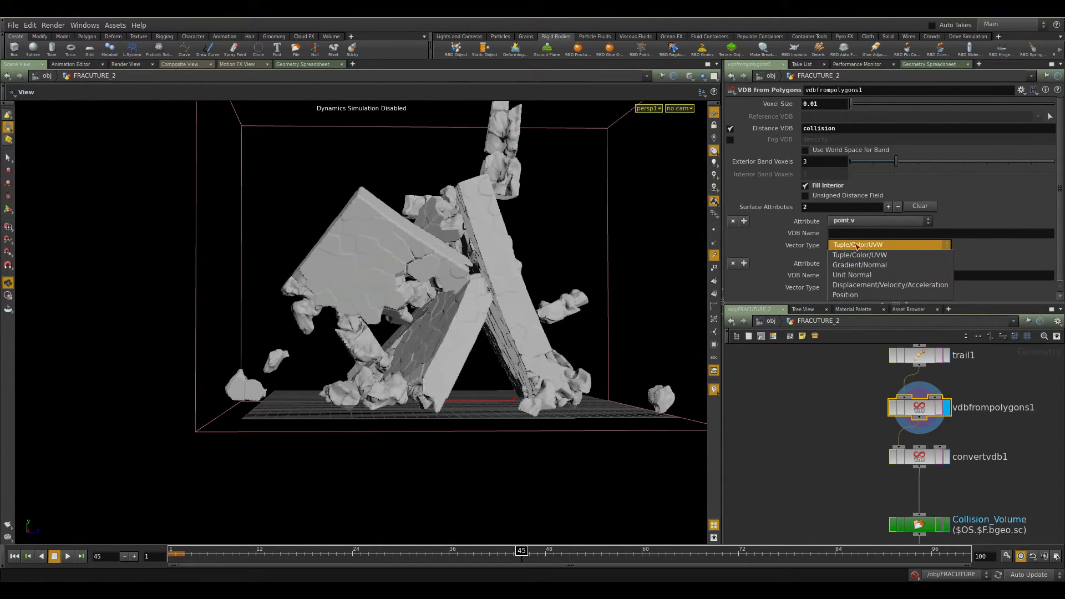
click(883, 286)
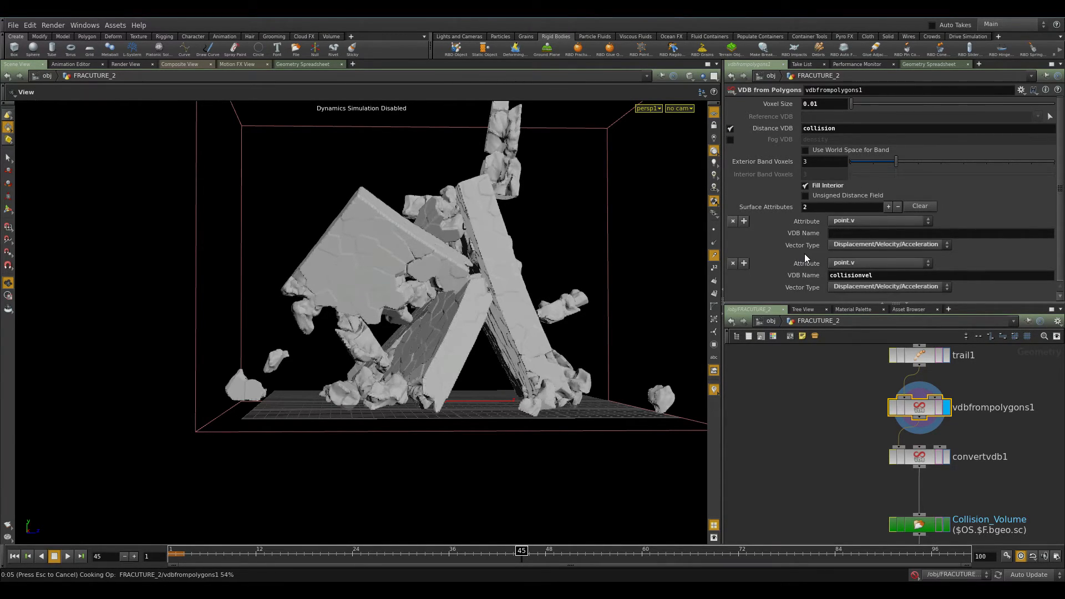
key(ctrl+z)
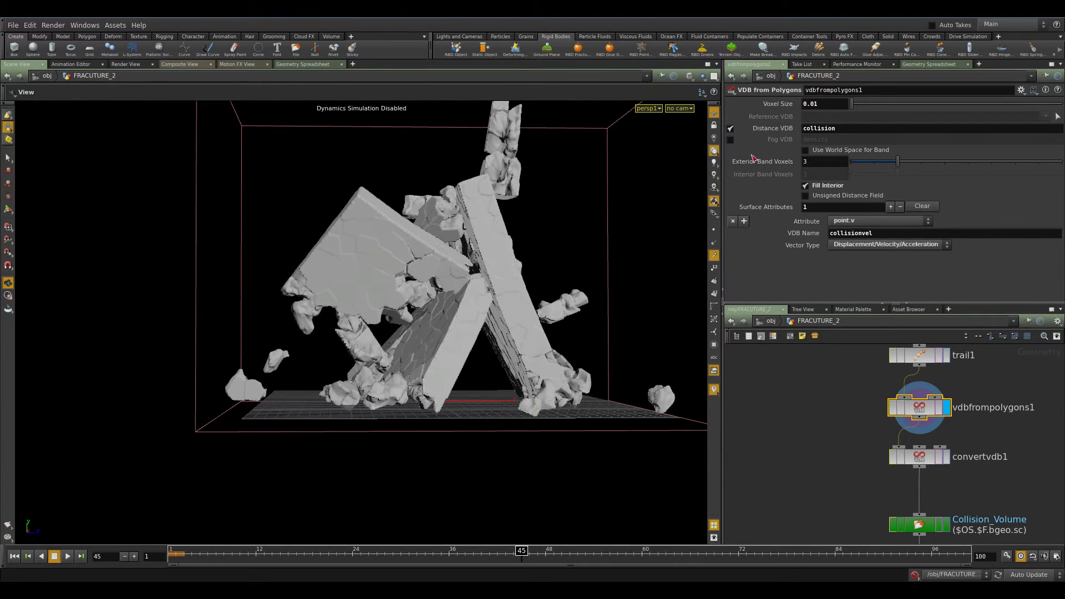
Select the convertvdb1 node to inspect its Convert To setting.
drag(456, 320, 476, 322)
click(930, 454)
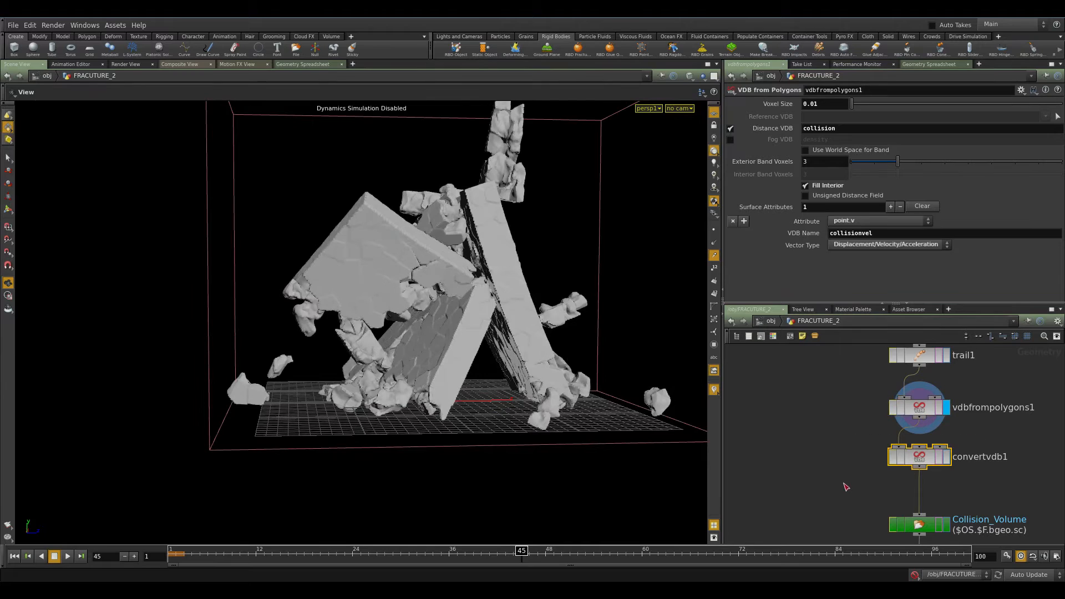
middle_drag(930, 454, 862, 437)
click(880, 440)
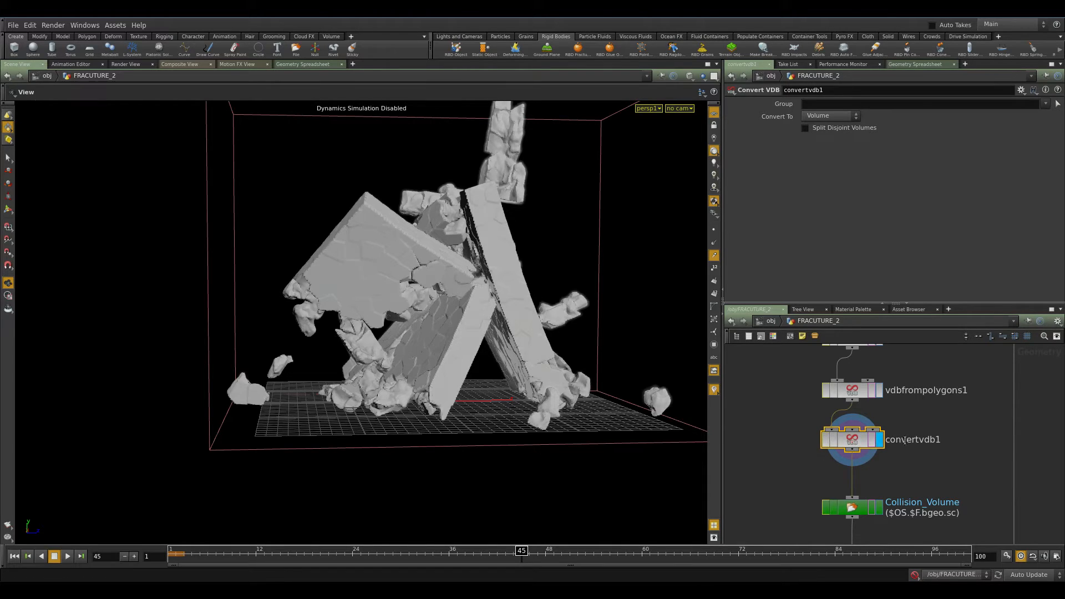
drag(862, 442, 863, 445)
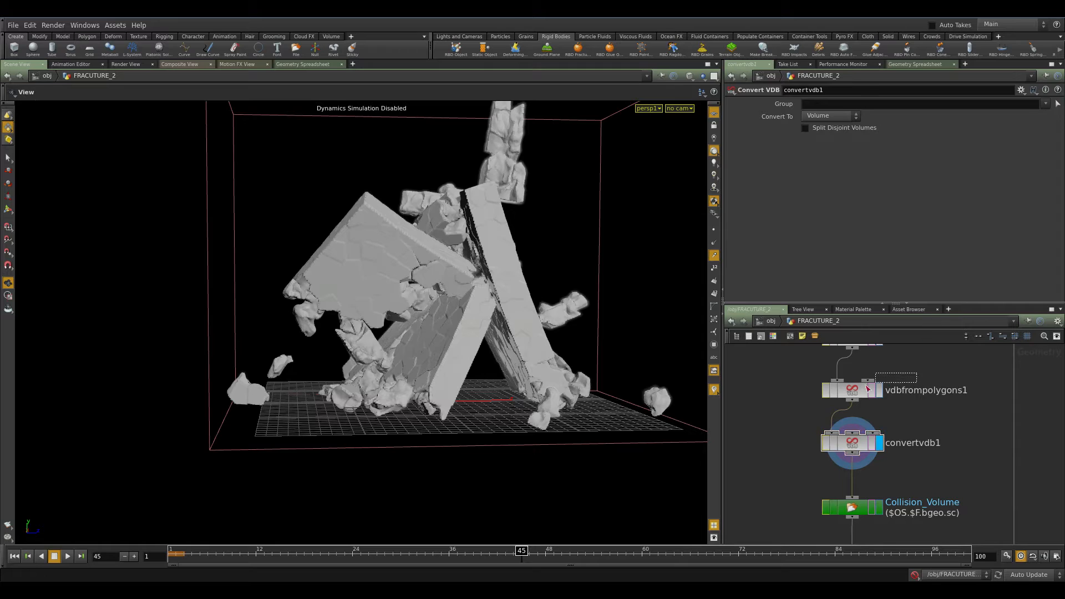
Inspect the node info of vdbfrompolygons1 and convertvdb1 to compare their volumes.
click(842, 395)
click(853, 449)
middle_click(855, 394)
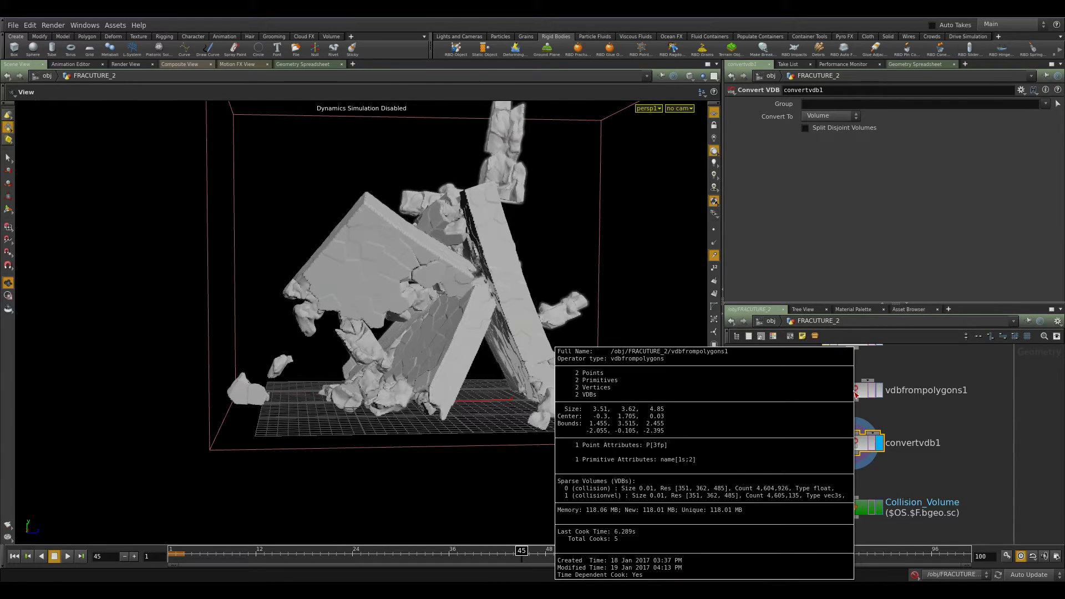
middle_click(857, 441)
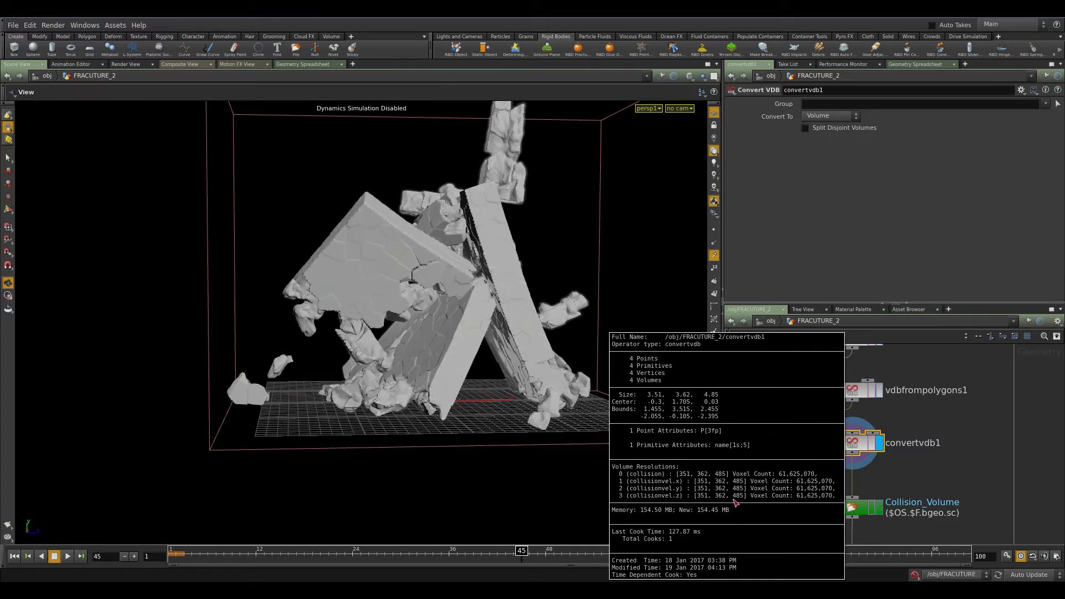
middle_click(852, 394)
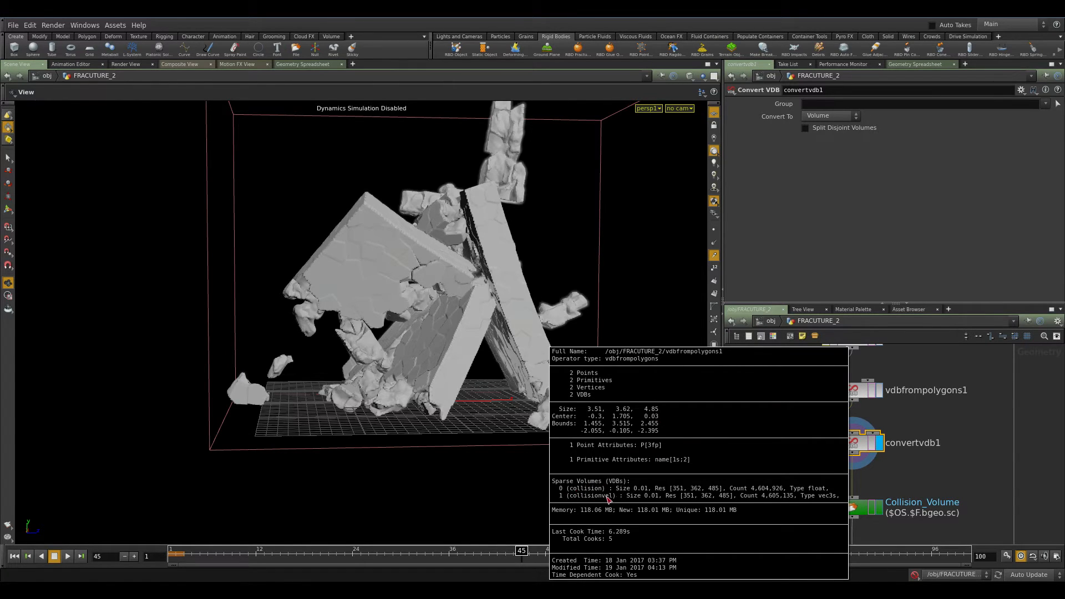
Locate the OUT_VDB output below Collision_Volume and open the smoke_sim network at the COLLISION source.
middle_drag(938, 481, 923, 449)
drag(922, 450, 809, 493)
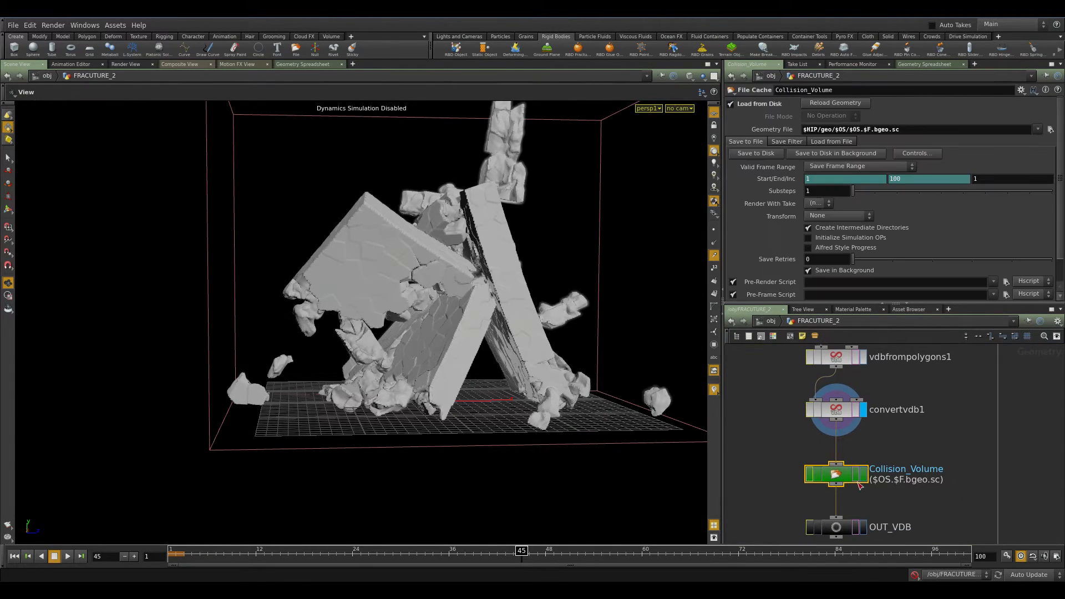
middle_drag(943, 529, 954, 461)
click(848, 459)
middle_drag(927, 499, 859, 489)
scroll(858, 488, down, 5)
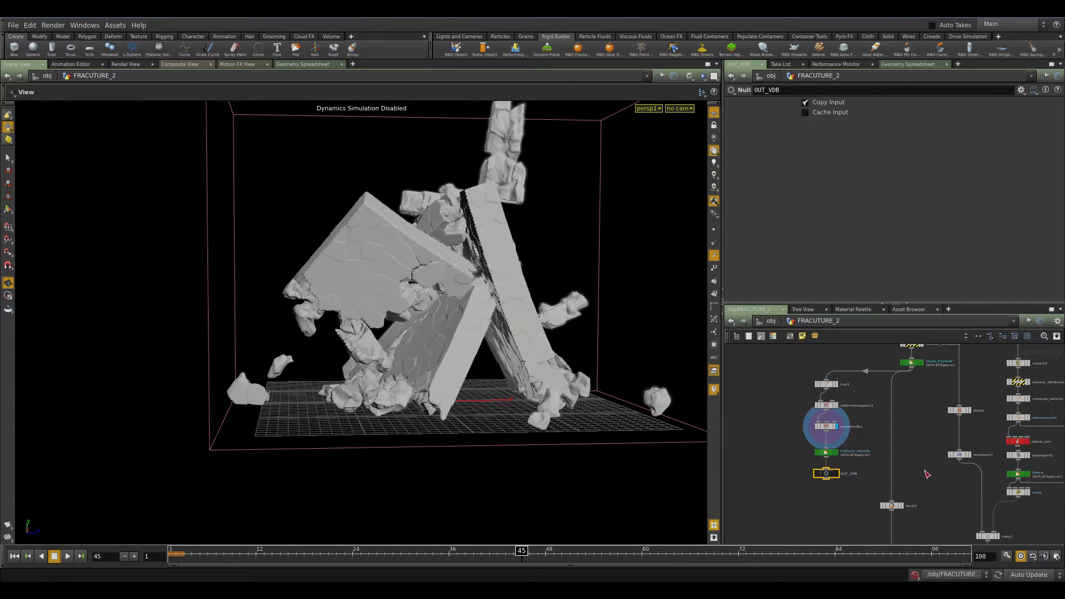
middle_drag(949, 473, 775, 405)
middle_drag(1015, 428, 871, 322)
middle_drag(935, 458, 968, 455)
scroll(930, 409, up, 3)
scroll(963, 447, up, 3)
double_click(842, 438)
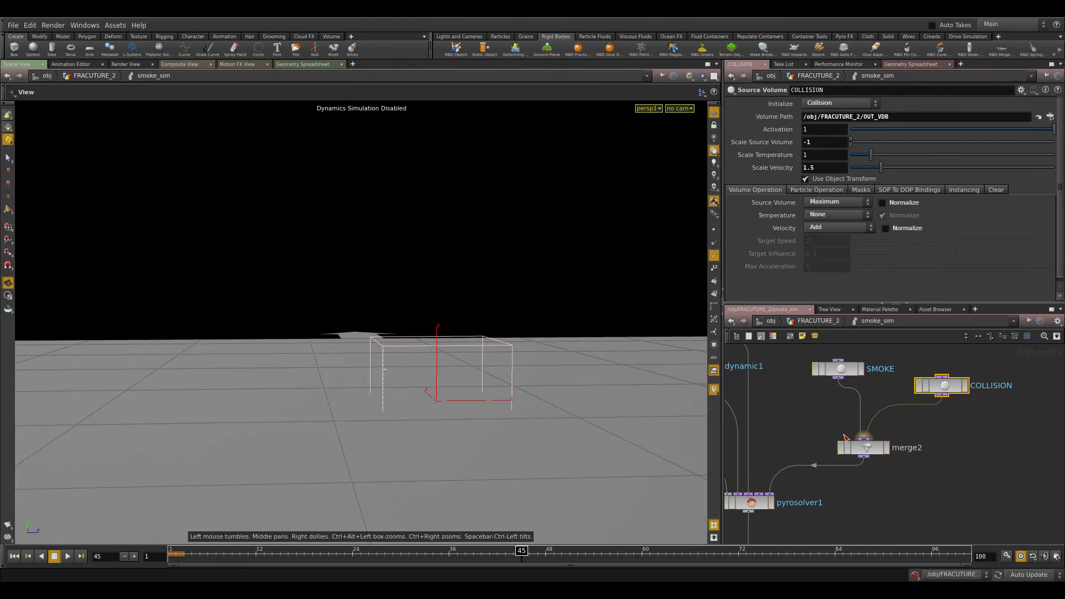
Set the COLLISION source volume's Scale Source Volume to -1.
drag(934, 421, 924, 364)
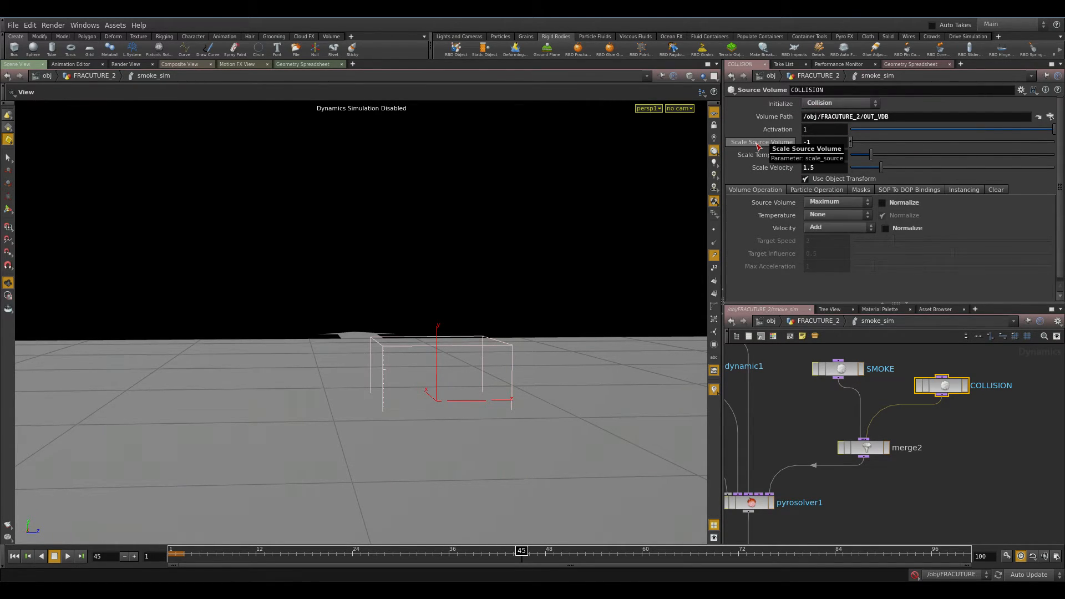
double_click(810, 143)
drag(810, 143, 737, 155)
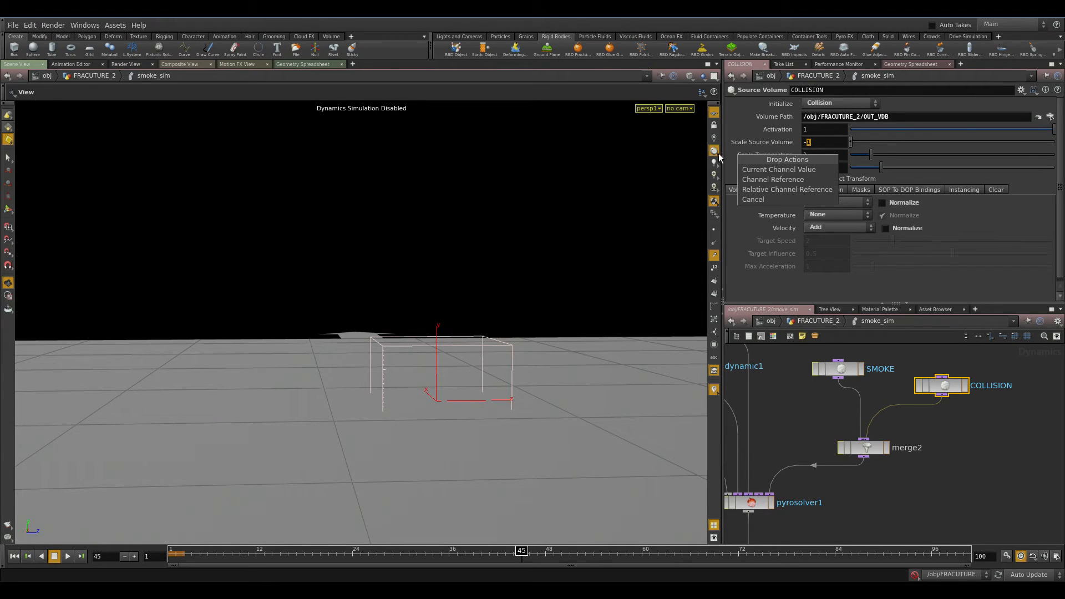
click(867, 150)
drag(810, 143, 721, 151)
text(1)
key(Return)
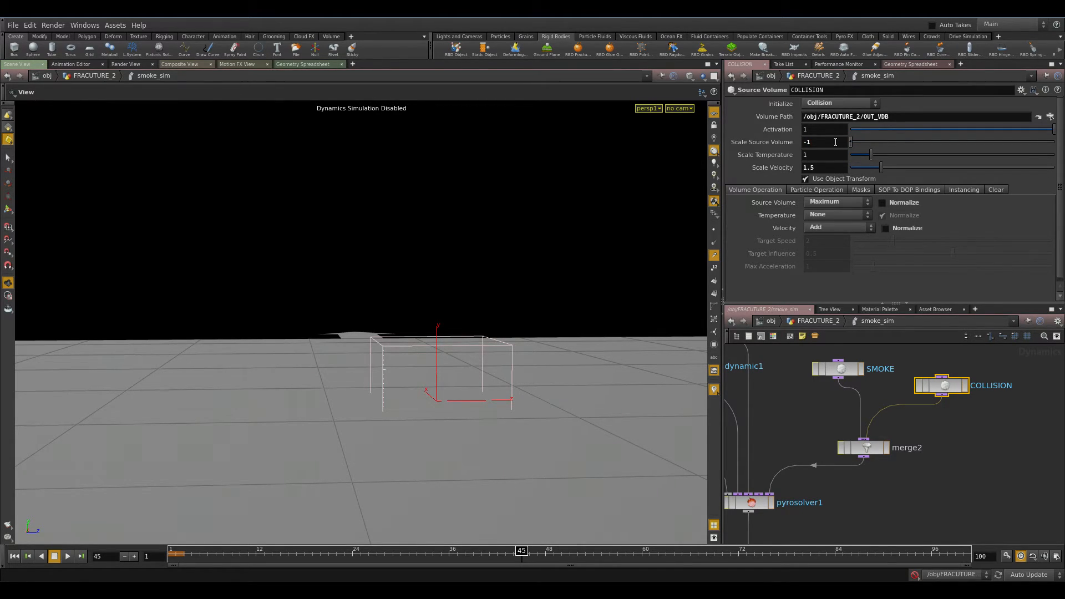
Review the COLLISION source's Masks and SOP To DOP Bindings fields.
click(860, 191)
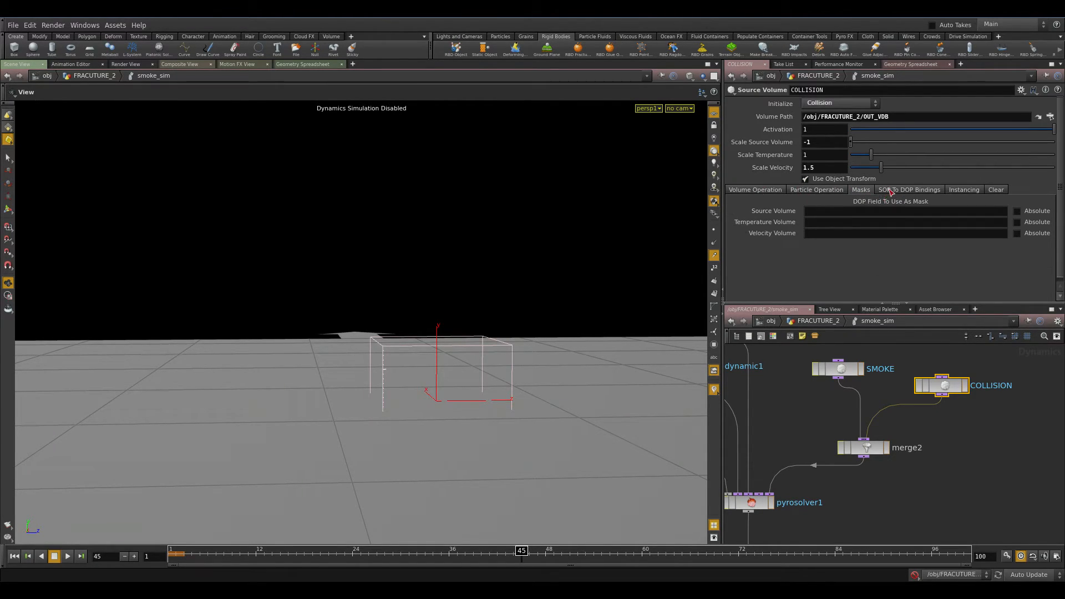
click(891, 190)
double_click(844, 202)
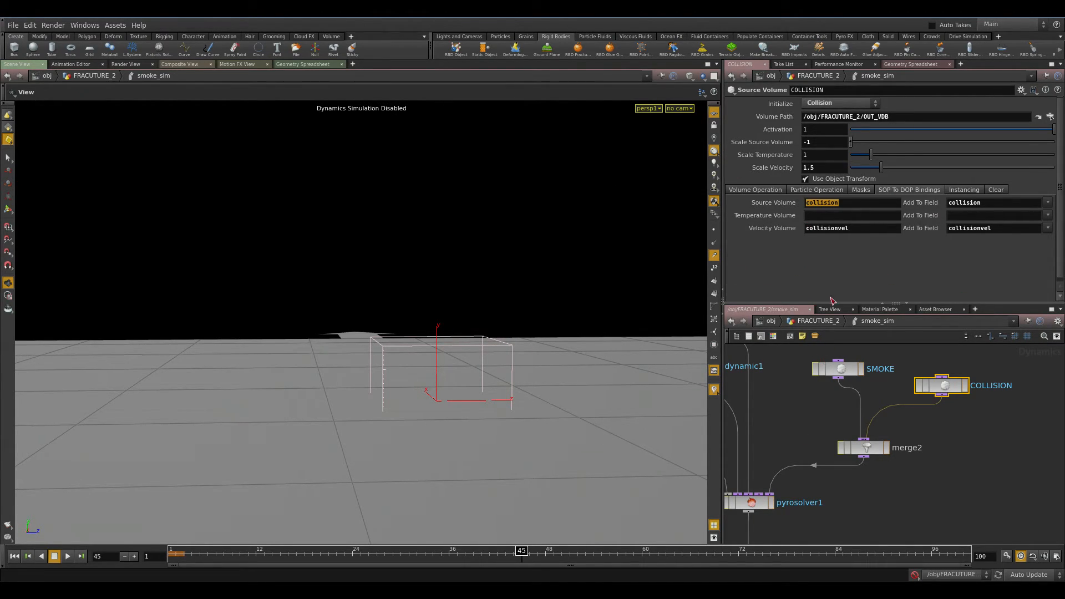
double_click(978, 203)
drag(857, 213, 785, 213)
drag(849, 233, 597, 235)
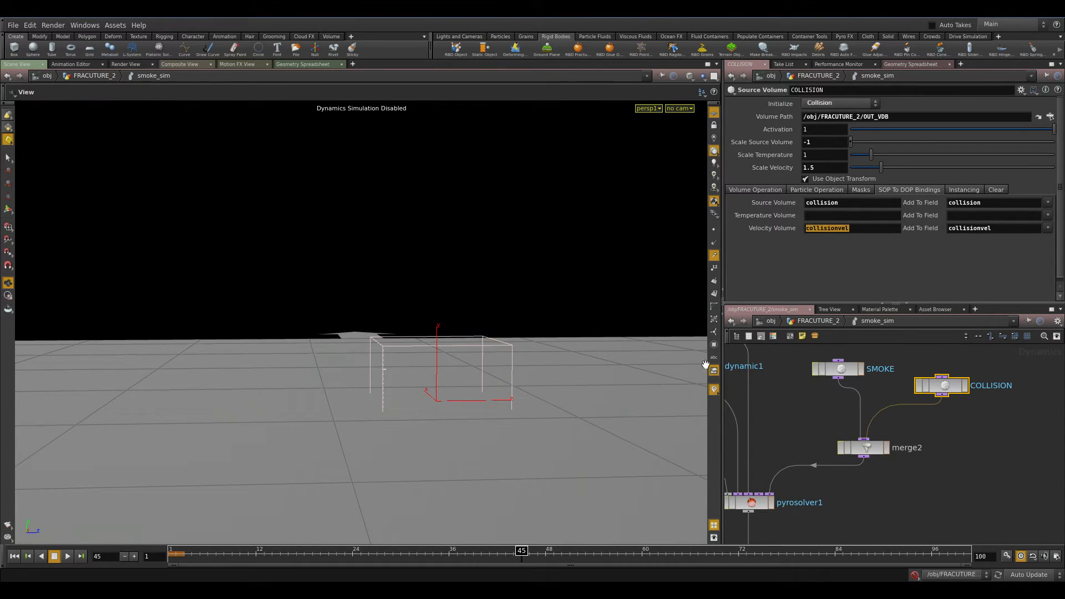
drag(846, 202, 599, 197)
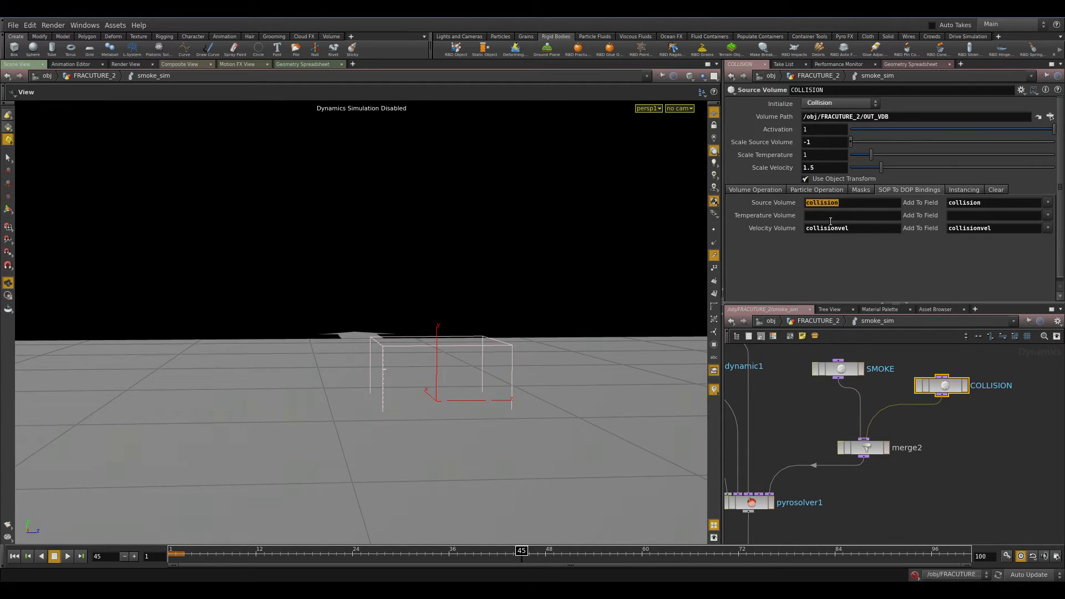
Inspect the parameters of the gas resize fluid dynamic node and the smoke object.
click(826, 324)
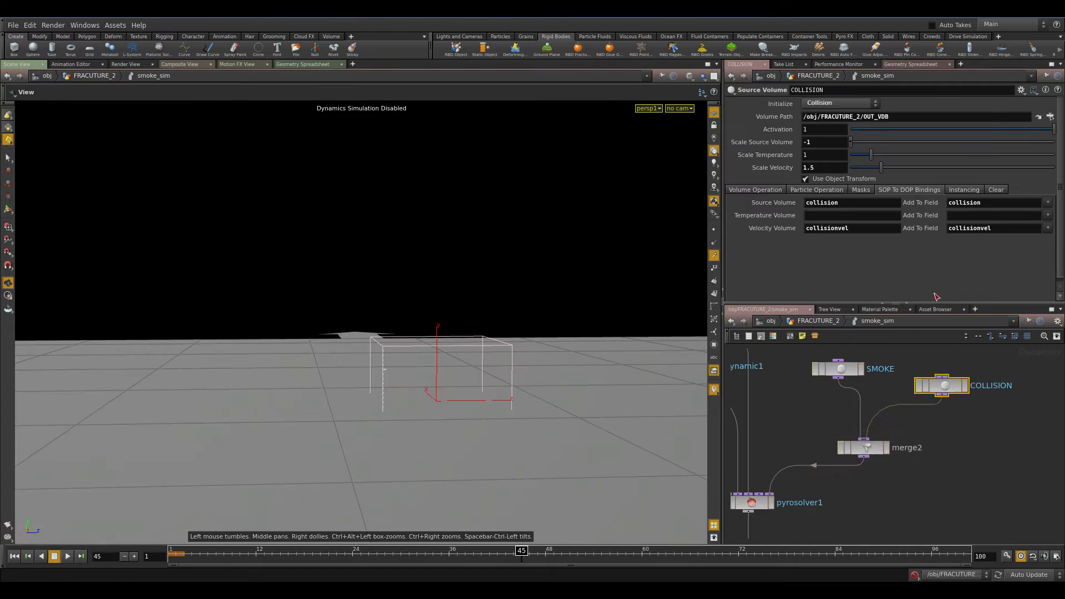
middle_drag(856, 508, 947, 526)
scroll(929, 443, down, 1)
middle_drag(934, 412, 907, 446)
scroll(913, 514, down, 1)
click(815, 504)
scroll(906, 446, up, 3)
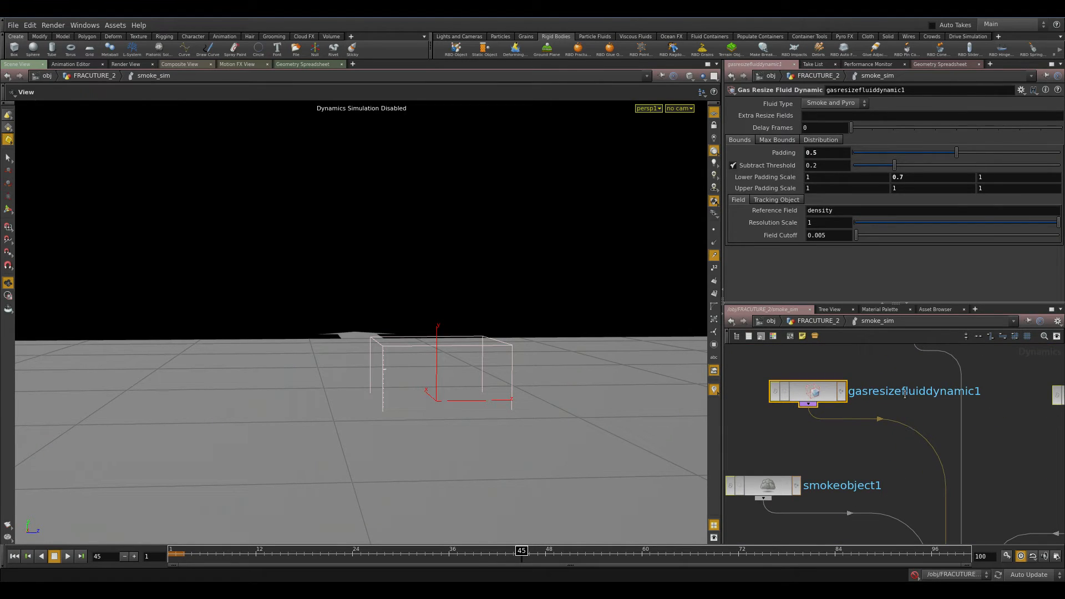
click(765, 488)
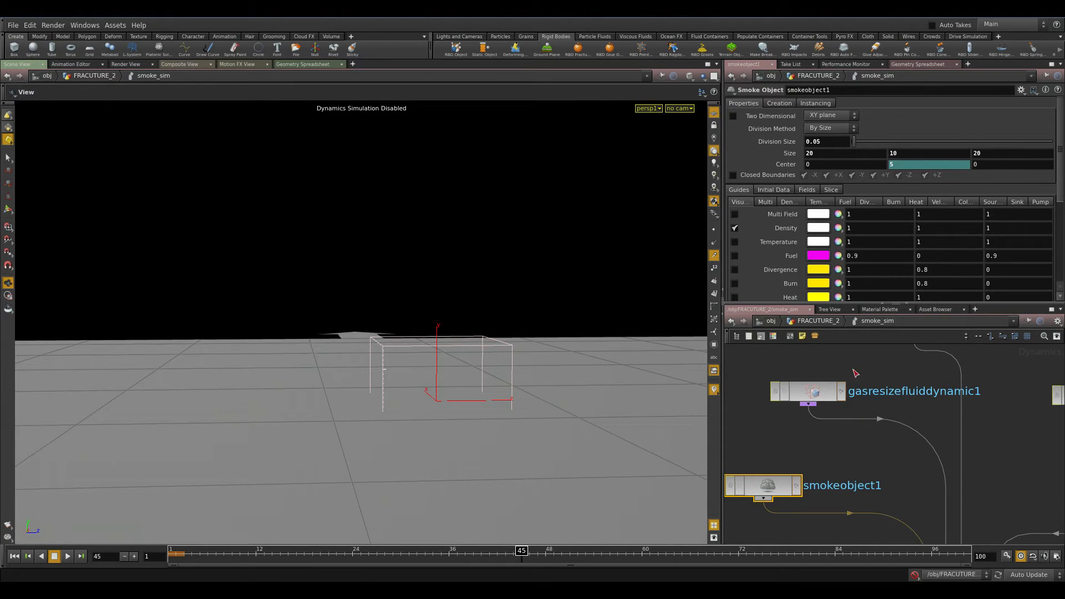
click(849, 390)
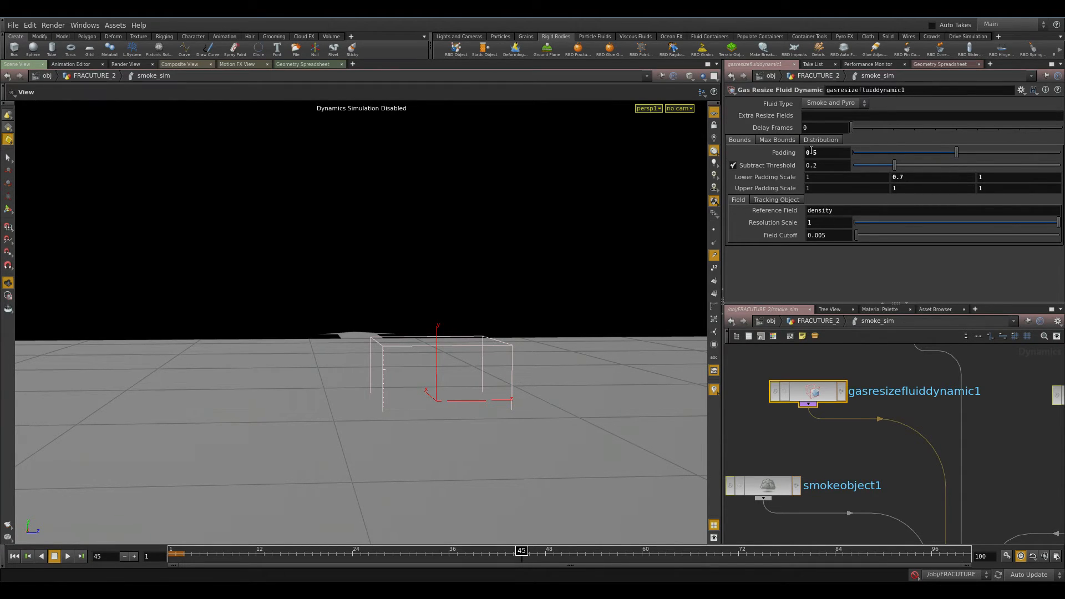
Examine merge3's input operators and the gasturbulence1 settings.
scroll(858, 475, down, 3)
middle_drag(955, 486, 930, 562)
scroll(869, 476, up, 3)
click(849, 523)
scroll(944, 441, down, 2)
middle_drag(952, 408, 923, 478)
scroll(940, 499, down, 2)
scroll(955, 496, up, 2)
click(852, 501)
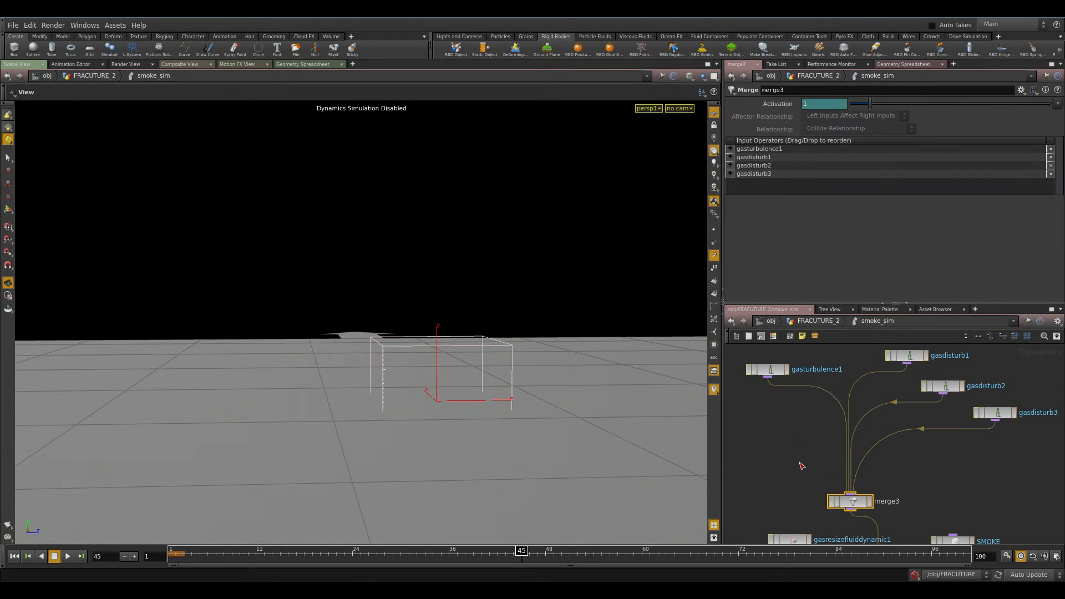
middle_drag(802, 466, 855, 489)
click(821, 423)
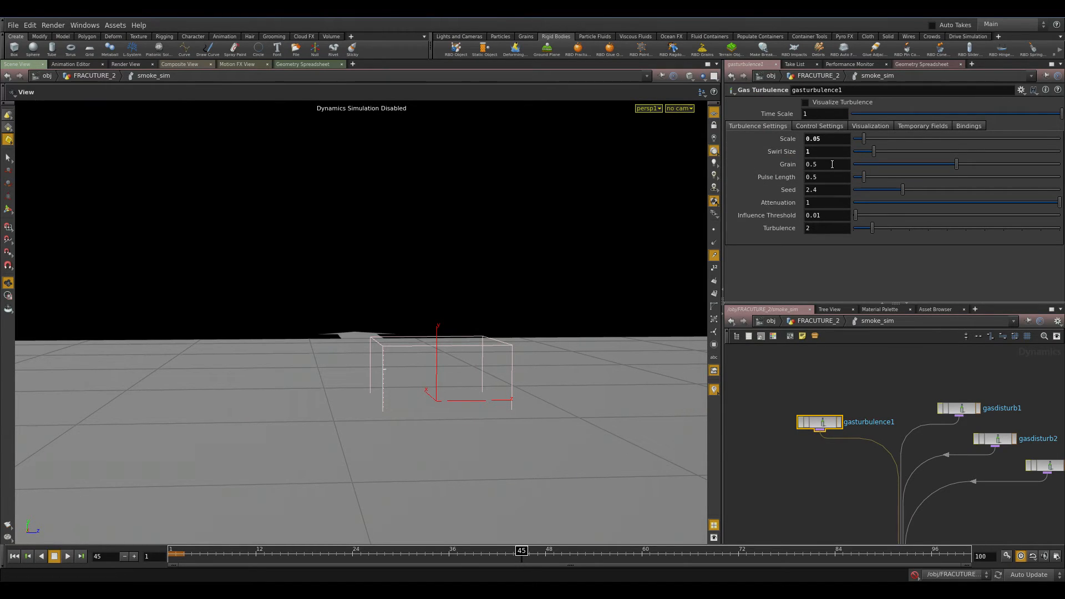
Compare the Disturbance and Block Size values of gasdisturb1, gasdisturb2 and gasdisturb3.
middle_drag(894, 382, 792, 361)
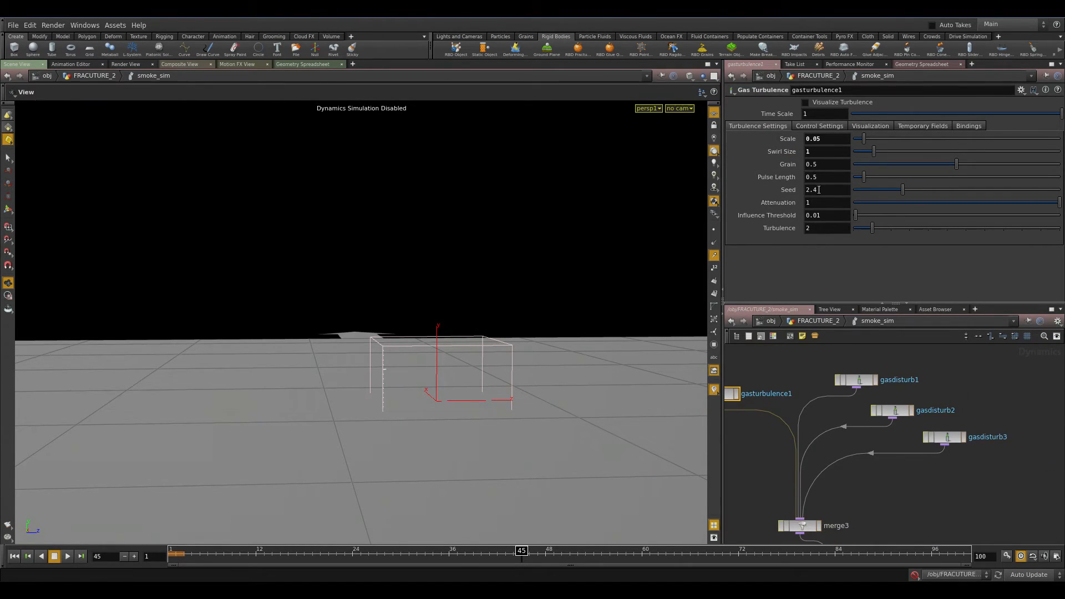
click(858, 380)
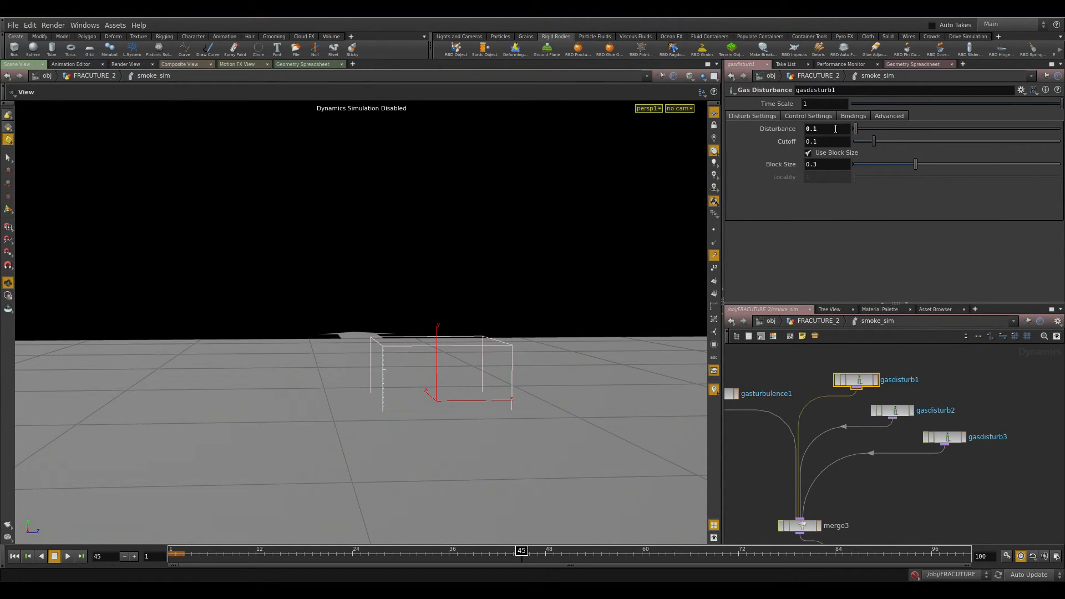
click(893, 411)
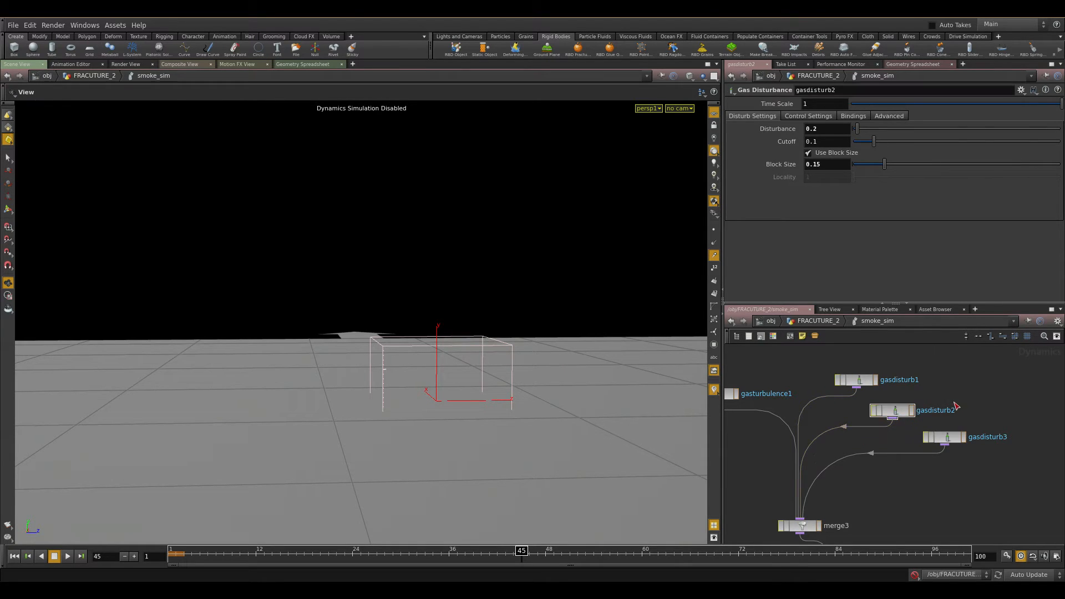
drag(838, 168, 812, 173)
drag(829, 131, 704, 143)
click(944, 437)
drag(841, 164, 748, 202)
drag(831, 130, 690, 180)
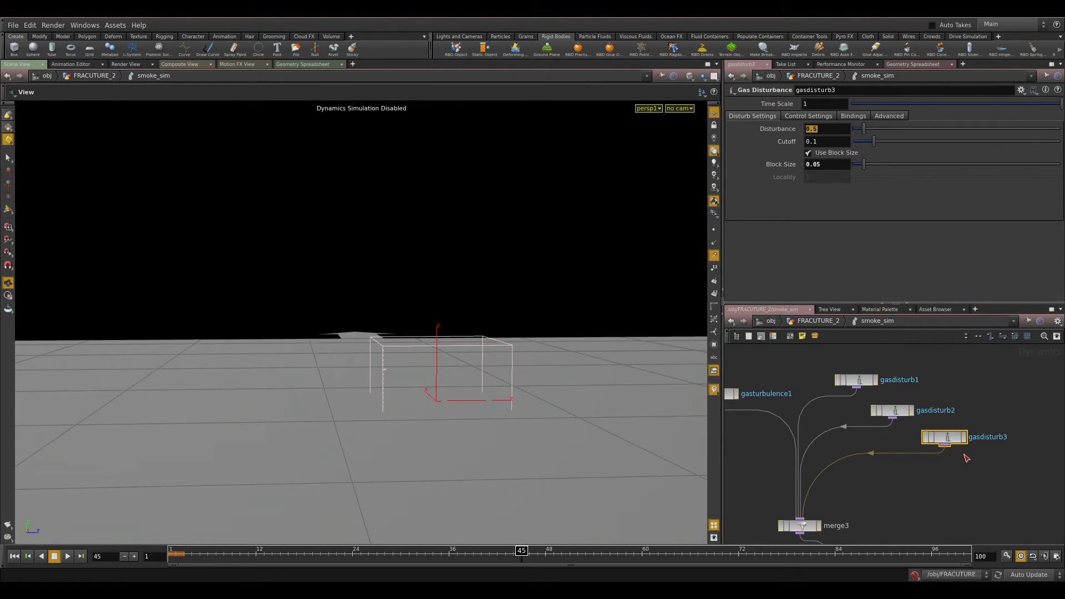
middle_drag(943, 500, 928, 424)
click(877, 445)
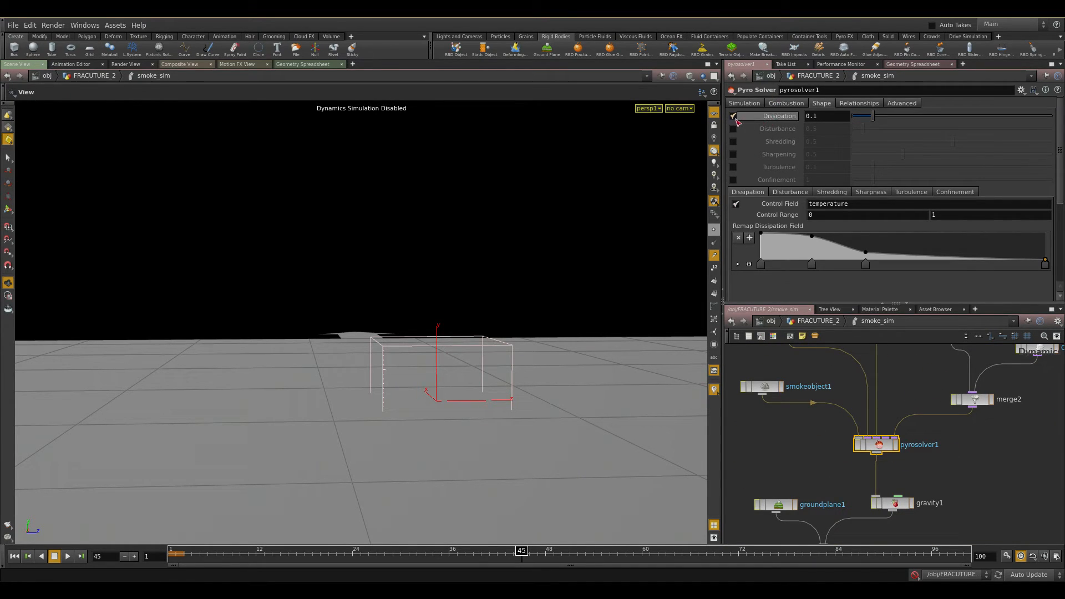
scroll(919, 416, down, 3)
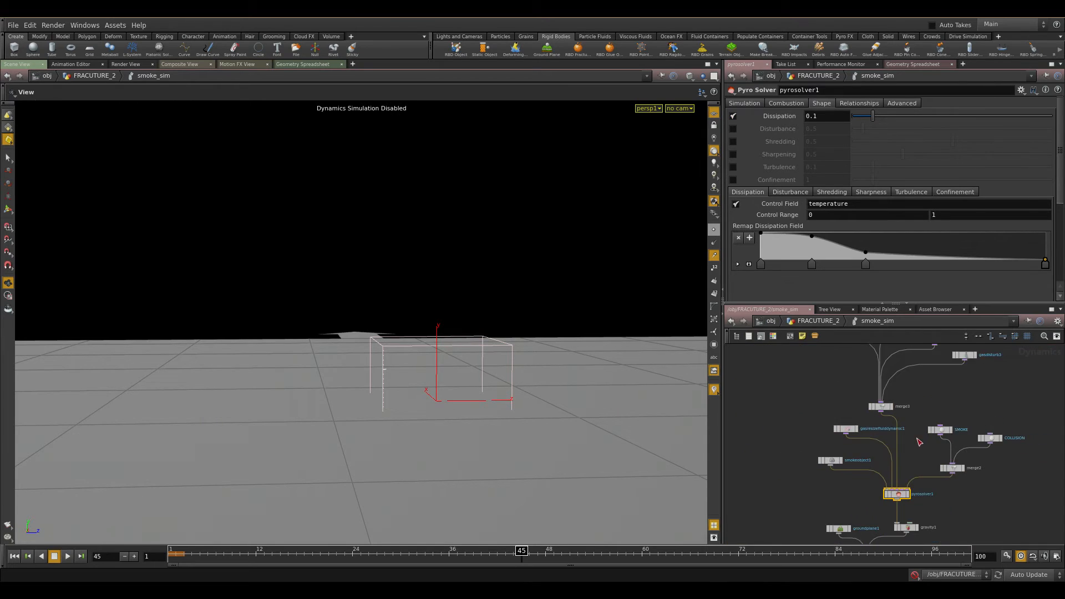
middle_drag(949, 398, 948, 450)
key(Tab)
text(gas do)
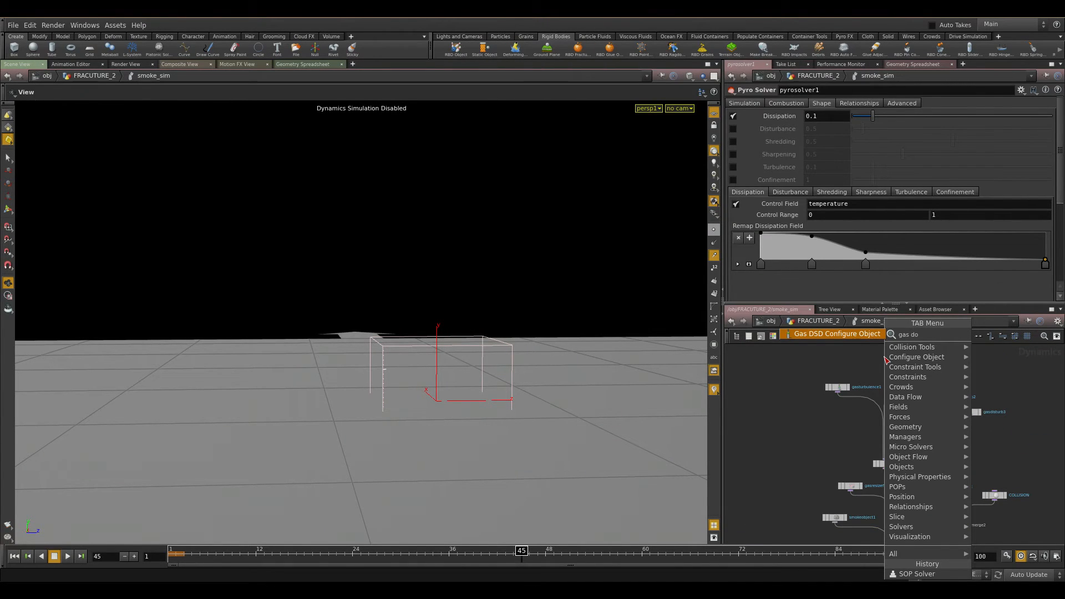
key(BackSpace)
text(iss)
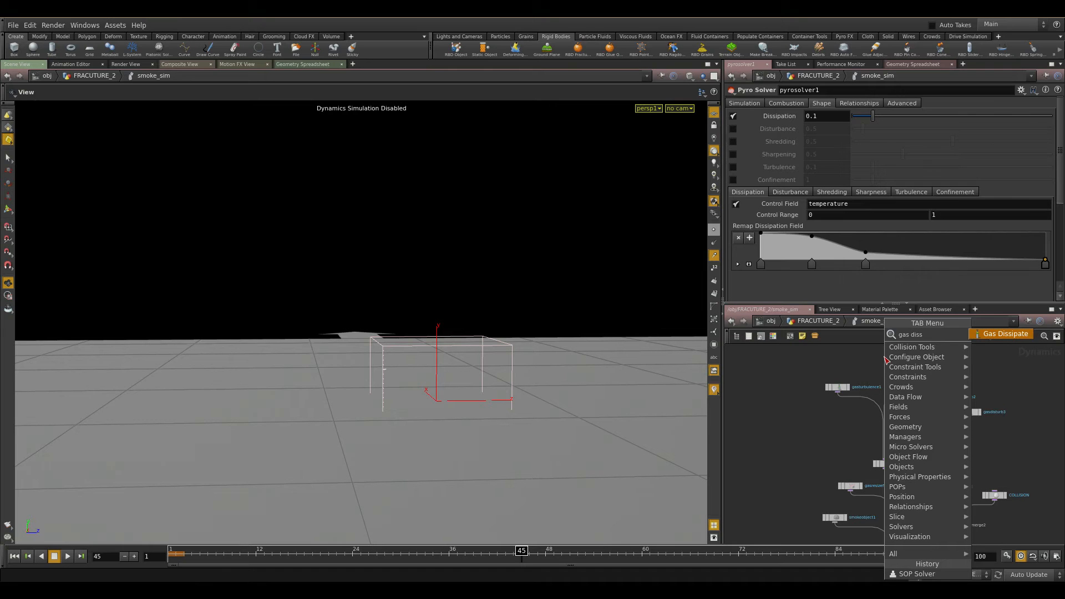
key(Return)
click(885, 360)
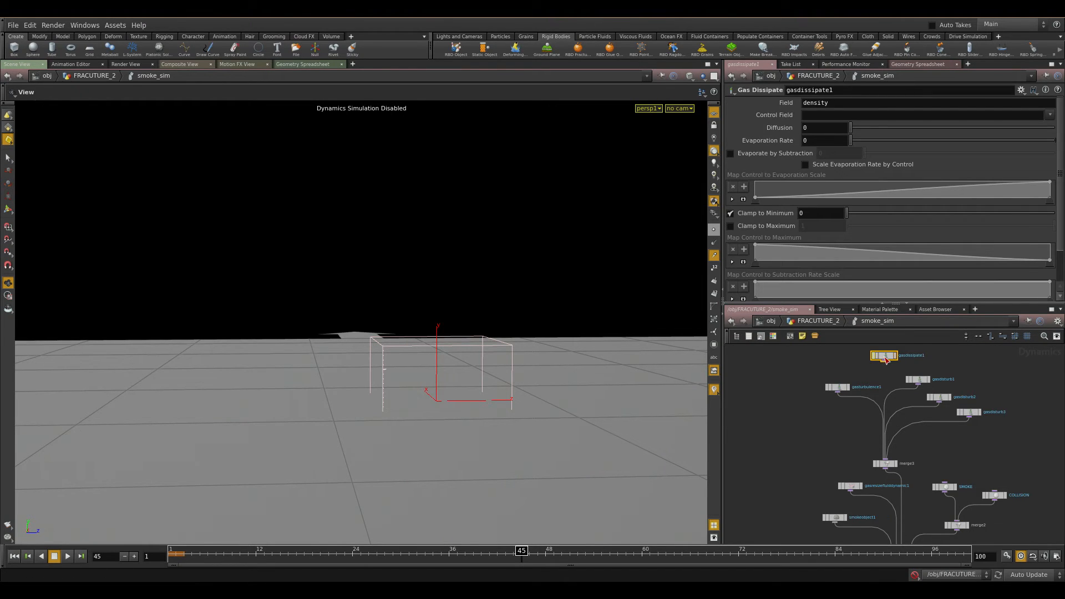
key(Delete)
Review pyrosolver1's Dissipation, Shedding, Sharpness, Simulation and Advanced settings.
scroll(1023, 495, up, 2)
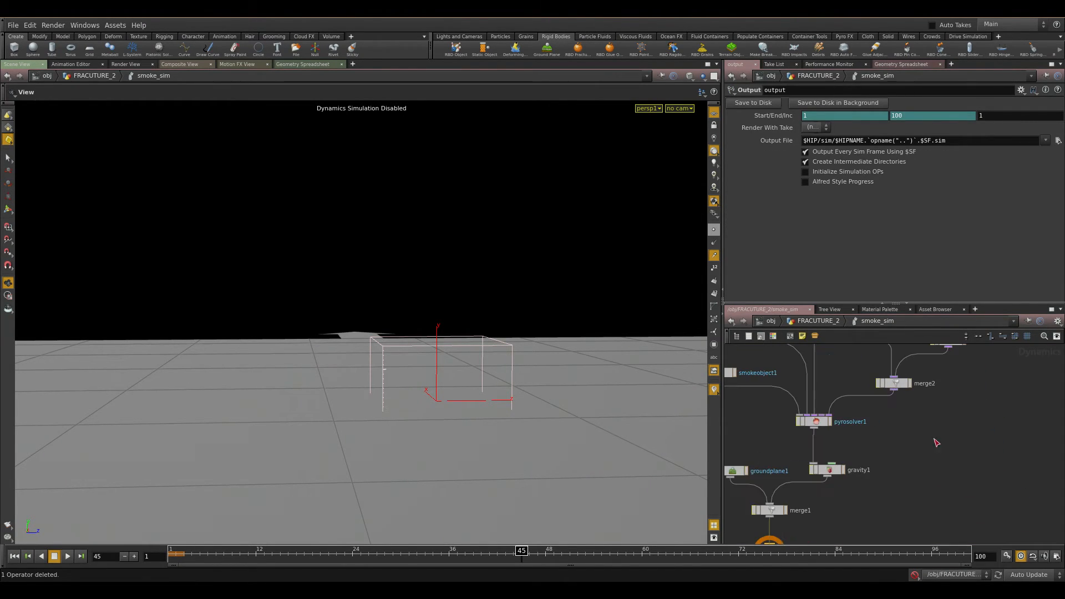
click(814, 420)
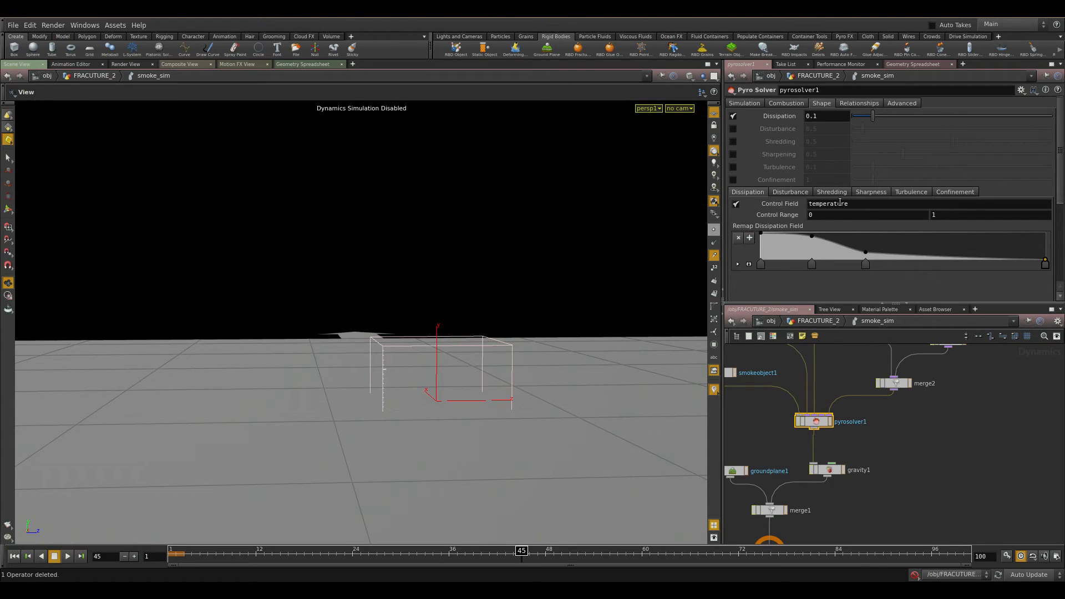
drag(823, 117, 797, 117)
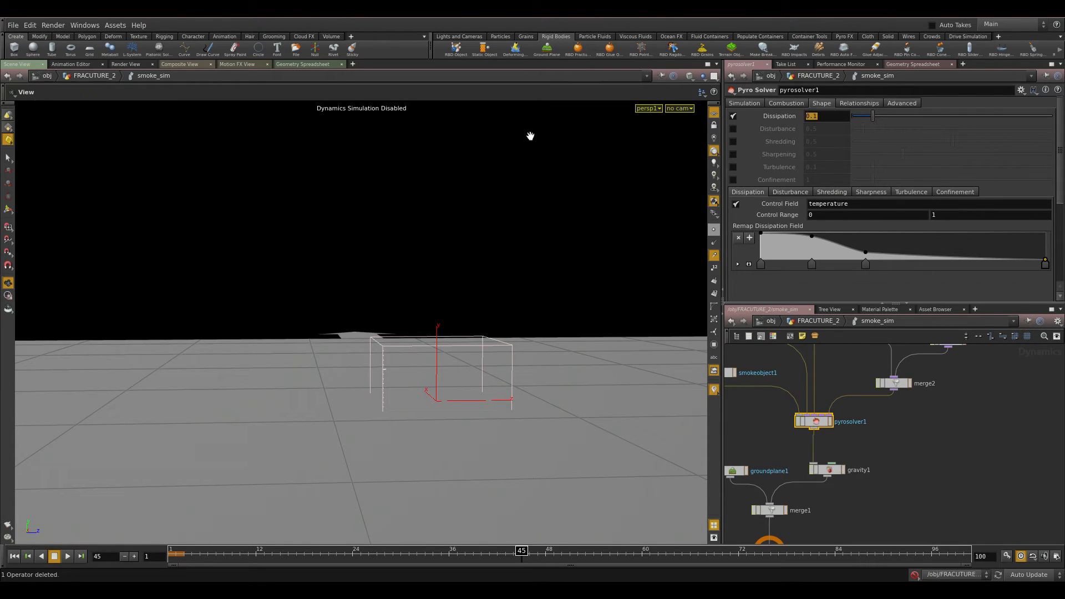
click(790, 192)
click(832, 192)
click(871, 192)
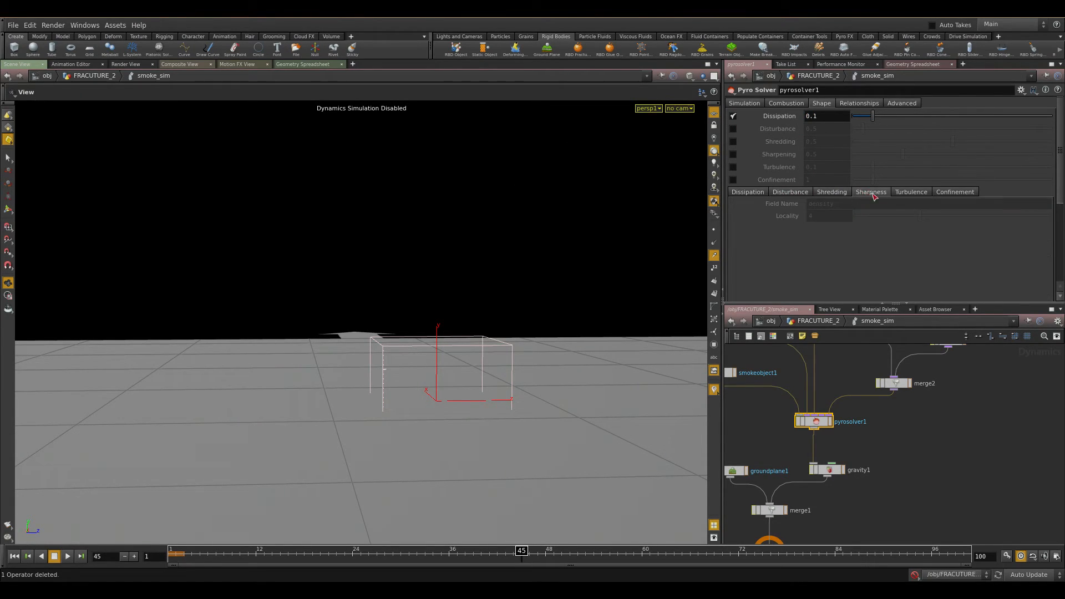
click(760, 105)
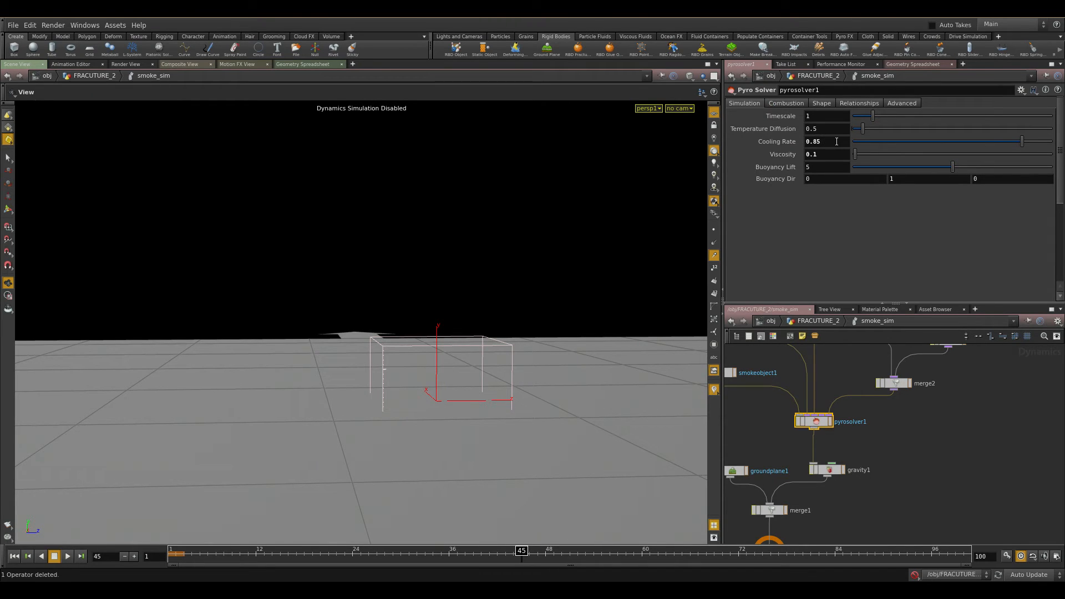
drag(826, 155, 749, 138)
key(Tab)
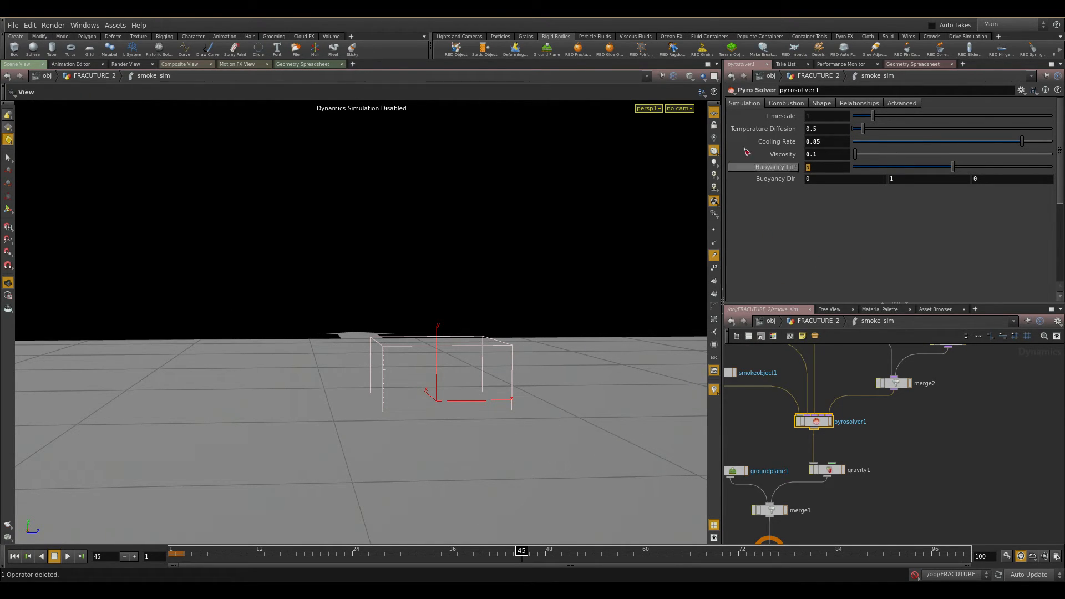
click(822, 116)
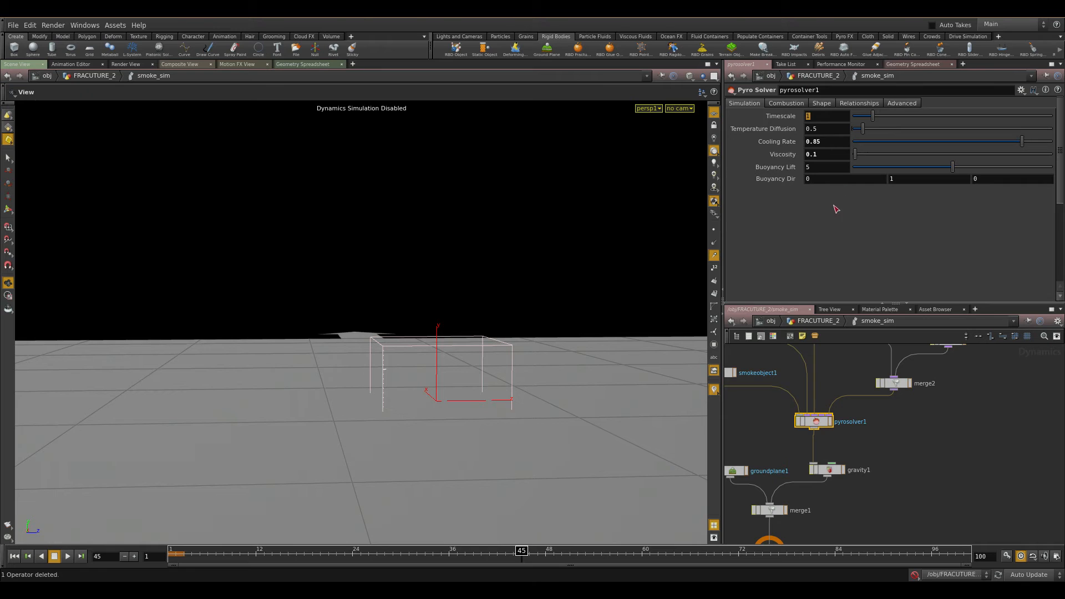
click(887, 104)
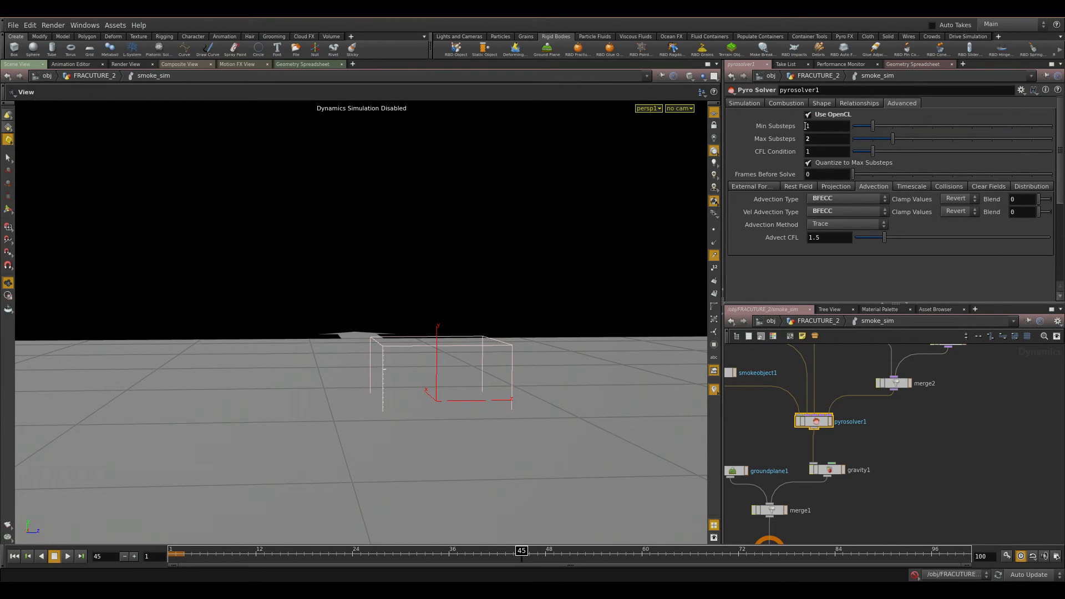
Examine the Advection Type and Vel Advection Type options in pyrosolver1's Advection settings.
key(Tab)
click(760, 187)
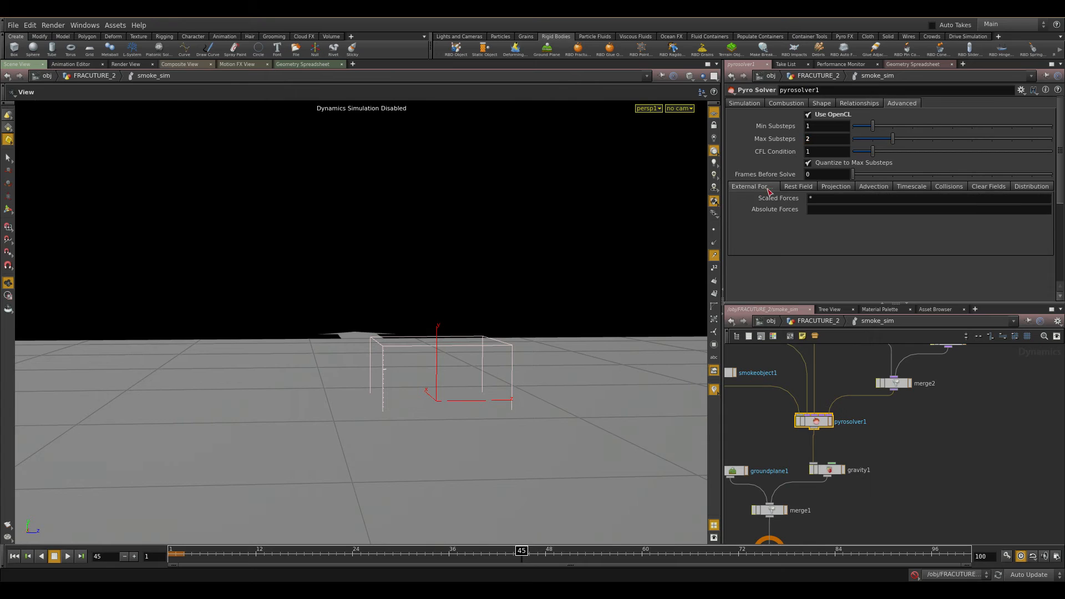
click(872, 188)
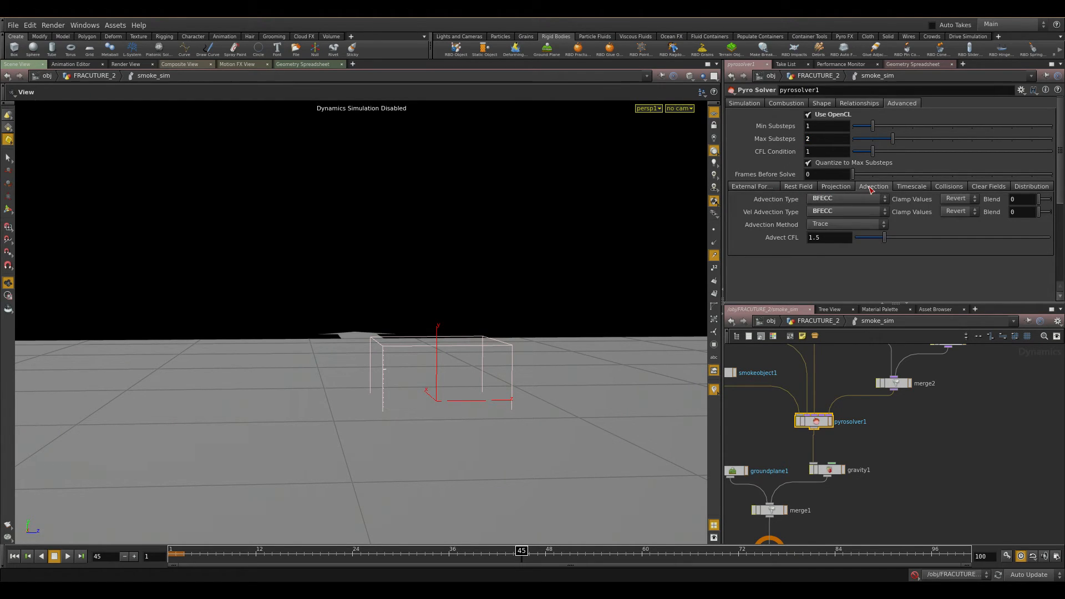
click(835, 199)
click(848, 228)
click(838, 211)
click(845, 239)
click(841, 212)
click(843, 234)
click(843, 199)
click(843, 222)
click(834, 217)
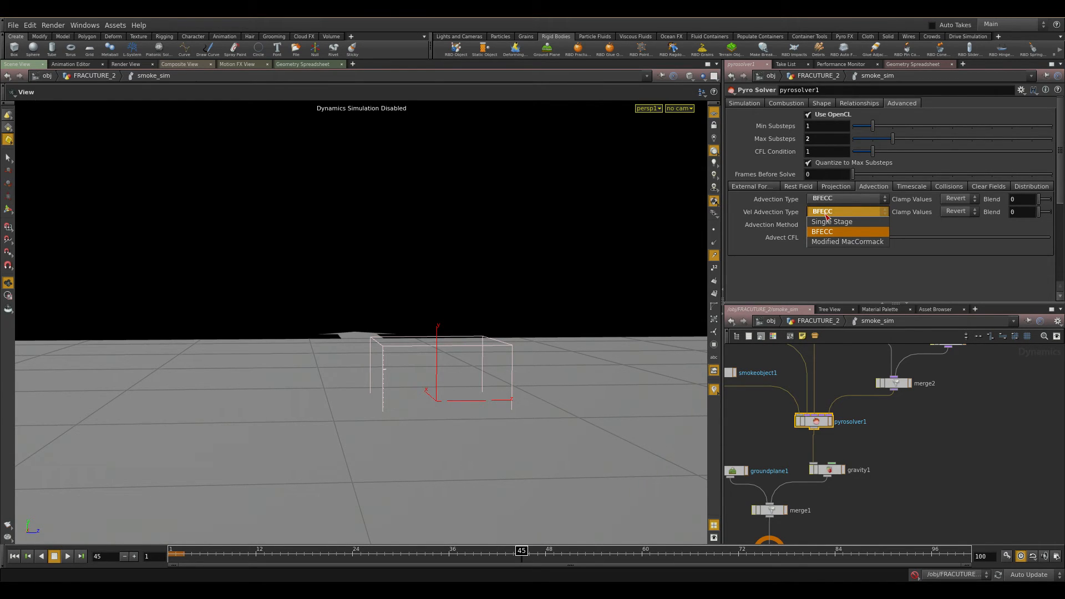
click(852, 242)
click(849, 216)
click(849, 231)
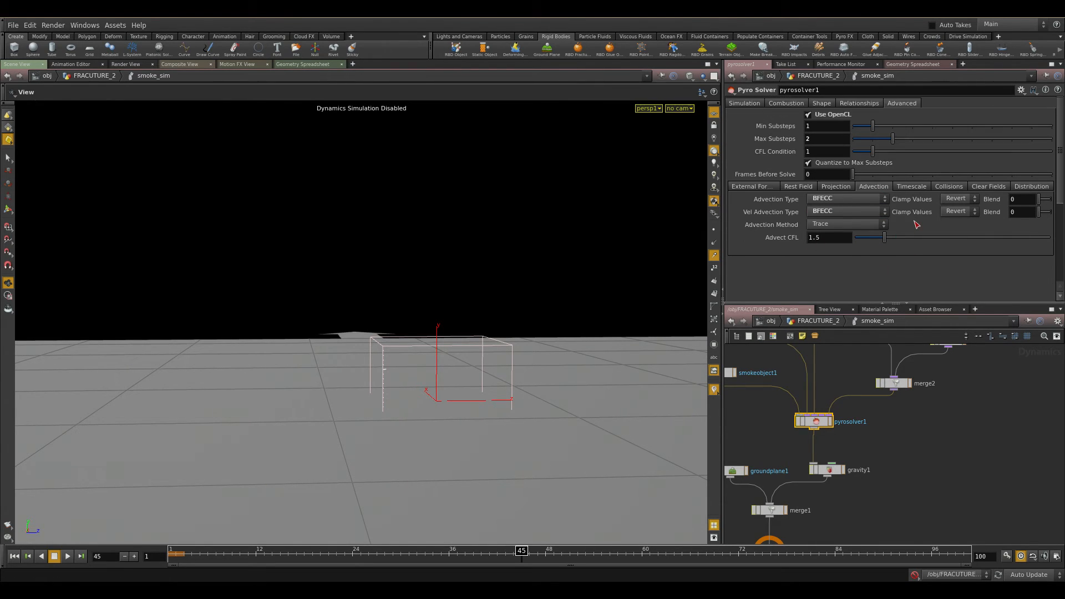
Leaf through pyrosolver1's remaining solver sub-tabs from Clear Fields back to External Forces.
click(948, 187)
click(978, 189)
click(1023, 188)
click(995, 189)
click(966, 189)
click(928, 187)
click(890, 189)
click(836, 187)
click(798, 188)
click(752, 187)
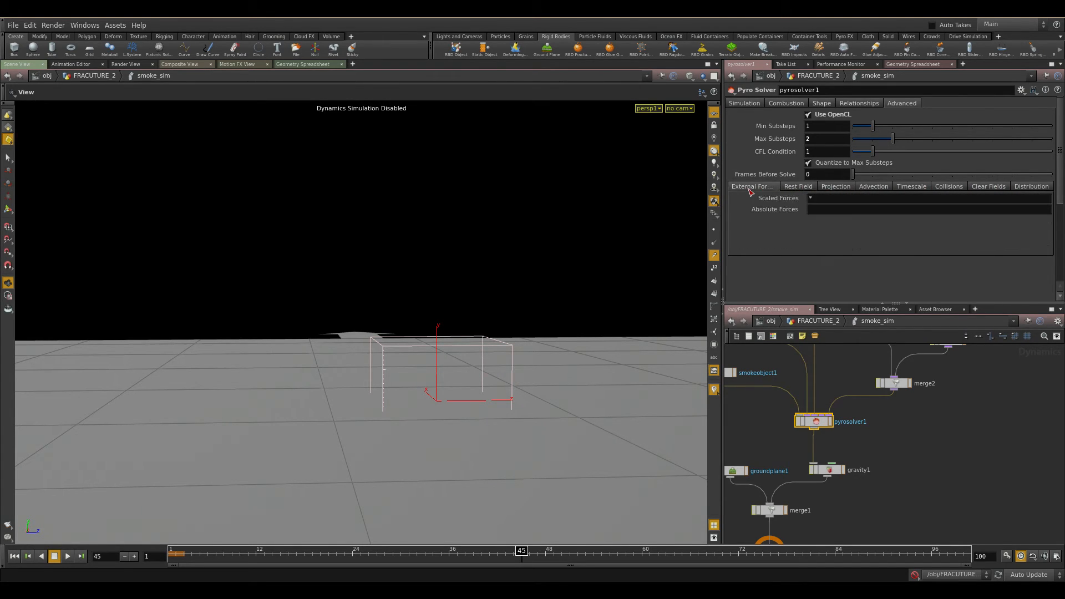
Review pyrosolver1's collision relationship settings and return to the FRACUTURE_2 level.
click(873, 105)
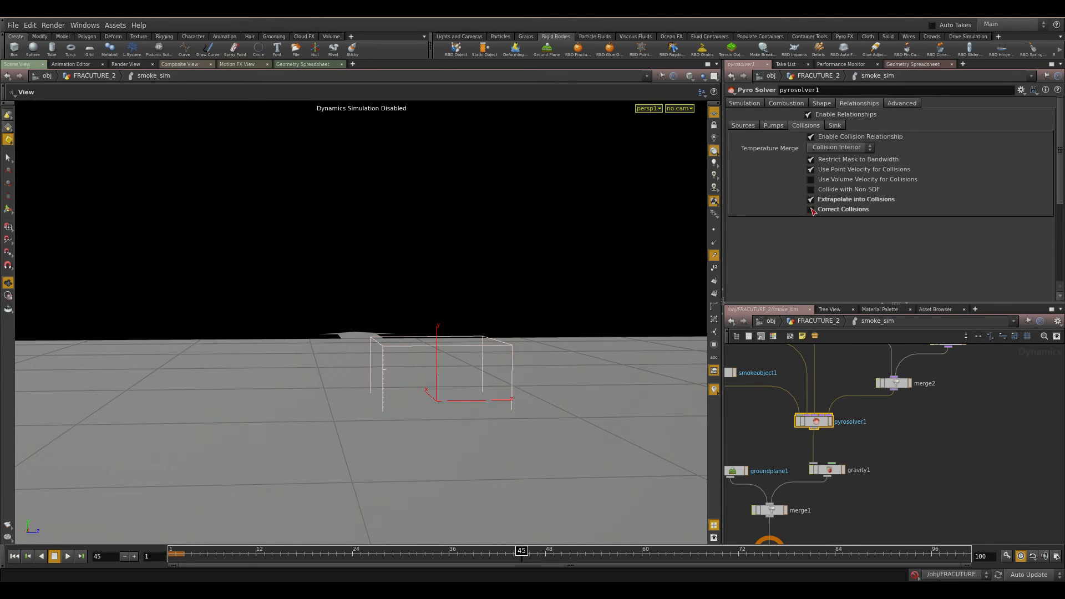
drag(504, 388, 523, 415)
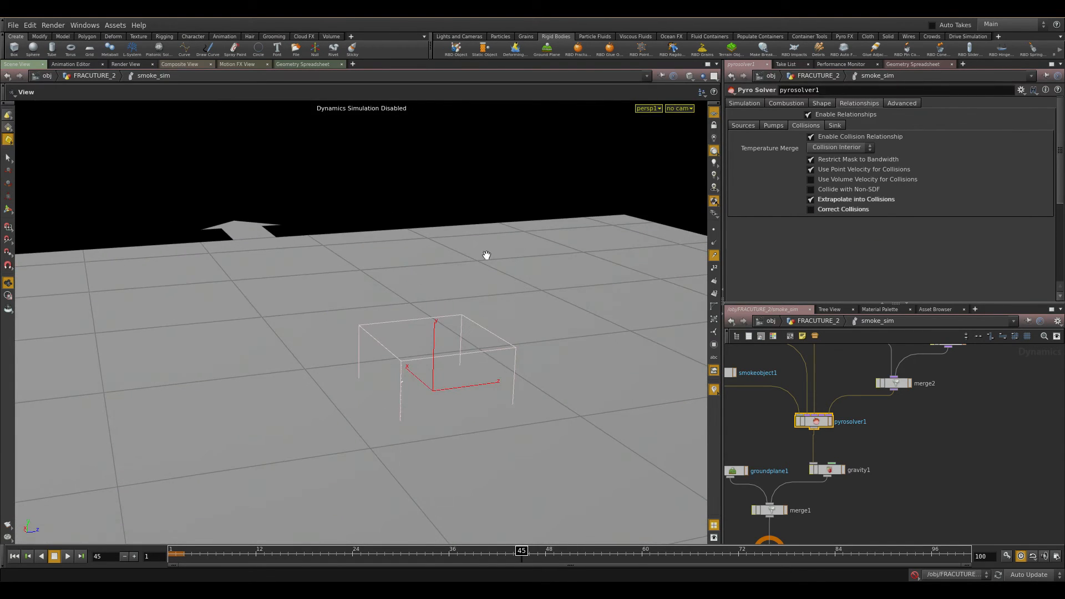
middle_drag(970, 377, 947, 431)
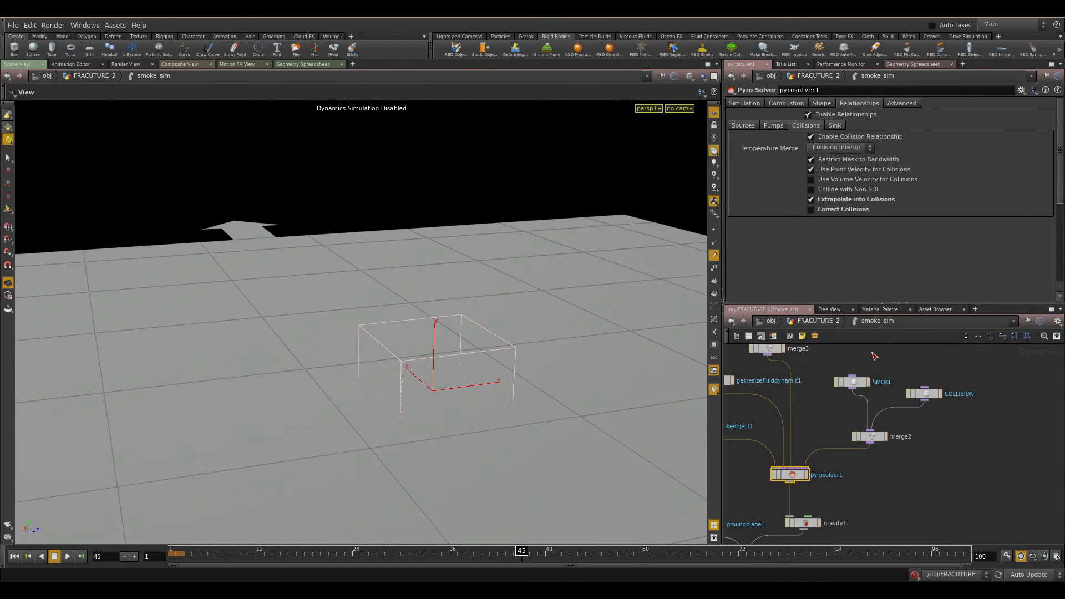
click(835, 324)
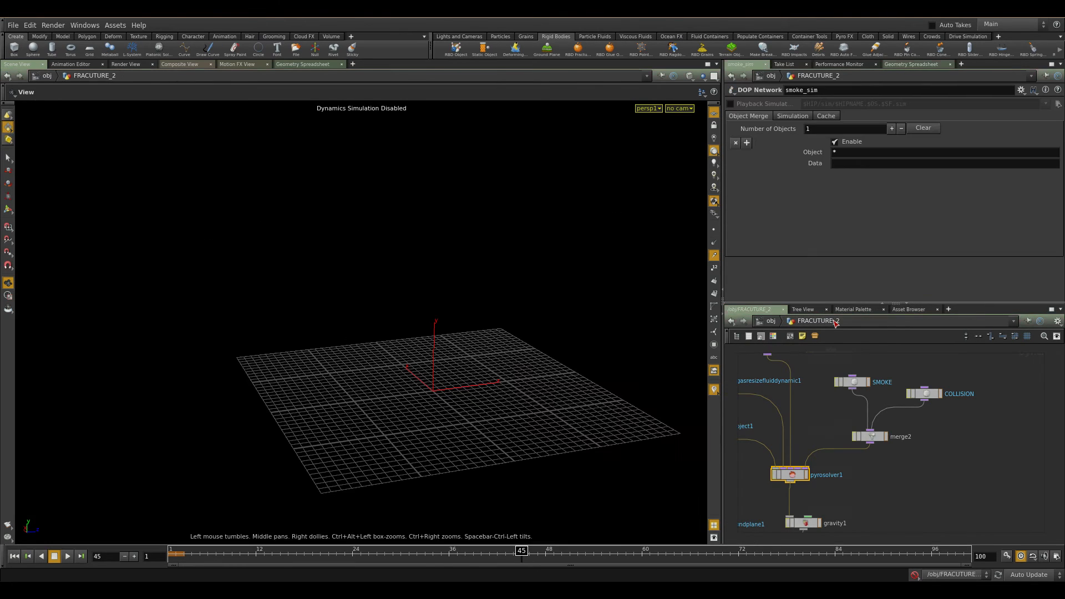
Locate the smoke_sim DOP network node in FRACUTURE_2 and step back into it.
middle_drag(823, 416, 970, 474)
scroll(873, 466, down, 3)
middle_drag(874, 466, 1021, 538)
middle_drag(853, 449, 956, 487)
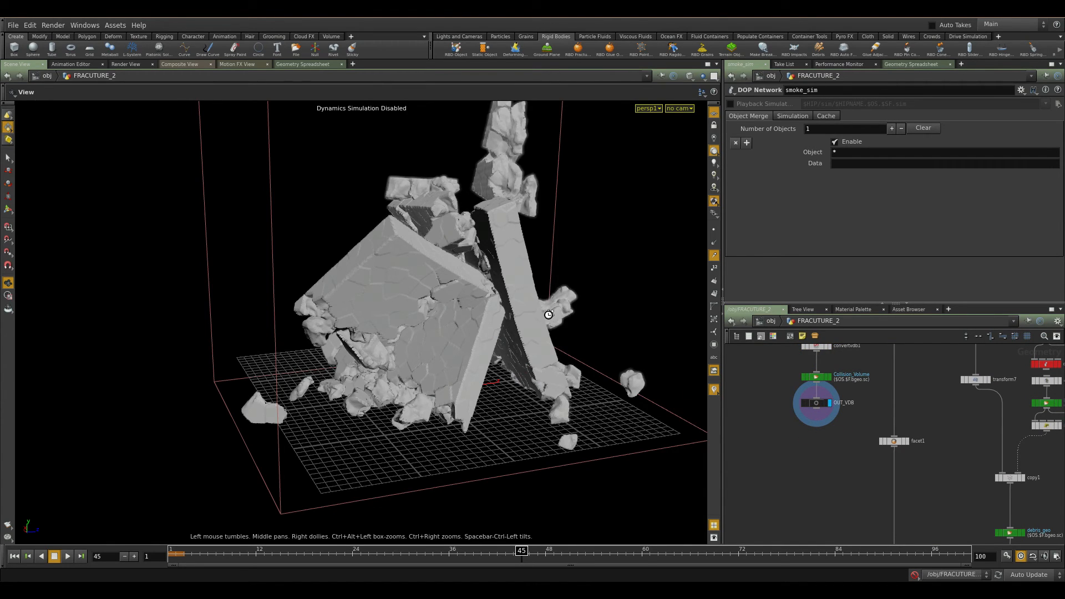
middle_drag(937, 471, 728, 357)
middle_drag(950, 446, 820, 375)
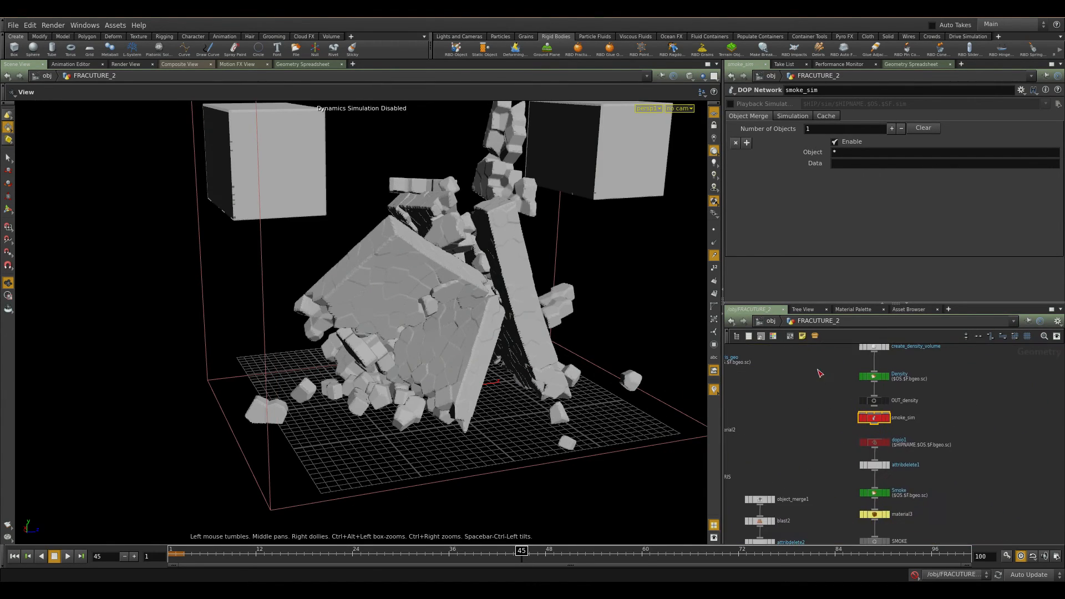
scroll(832, 422, up, 4)
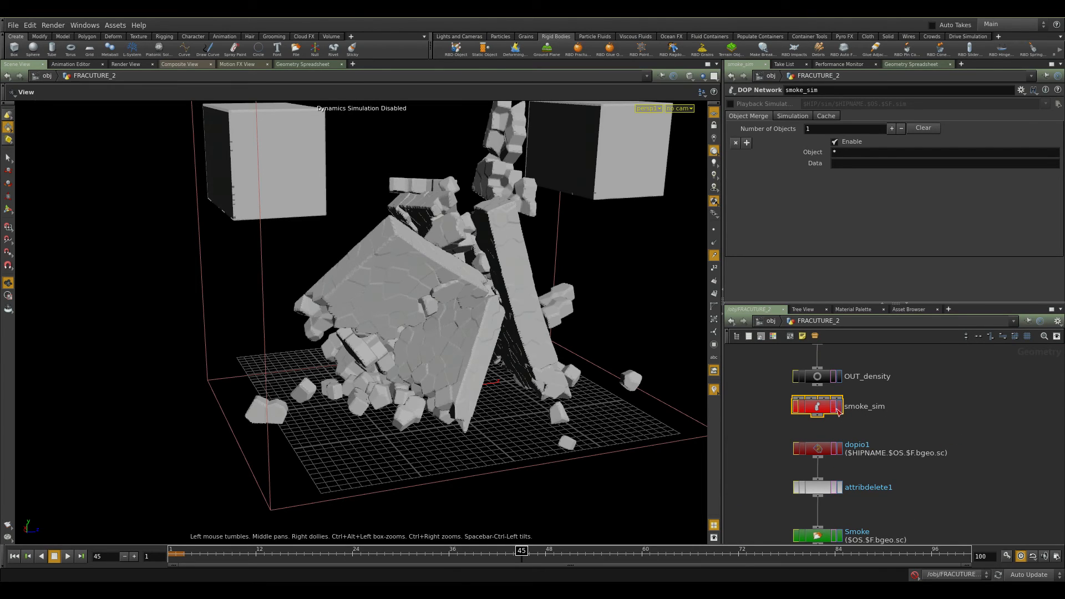
double_click(823, 409)
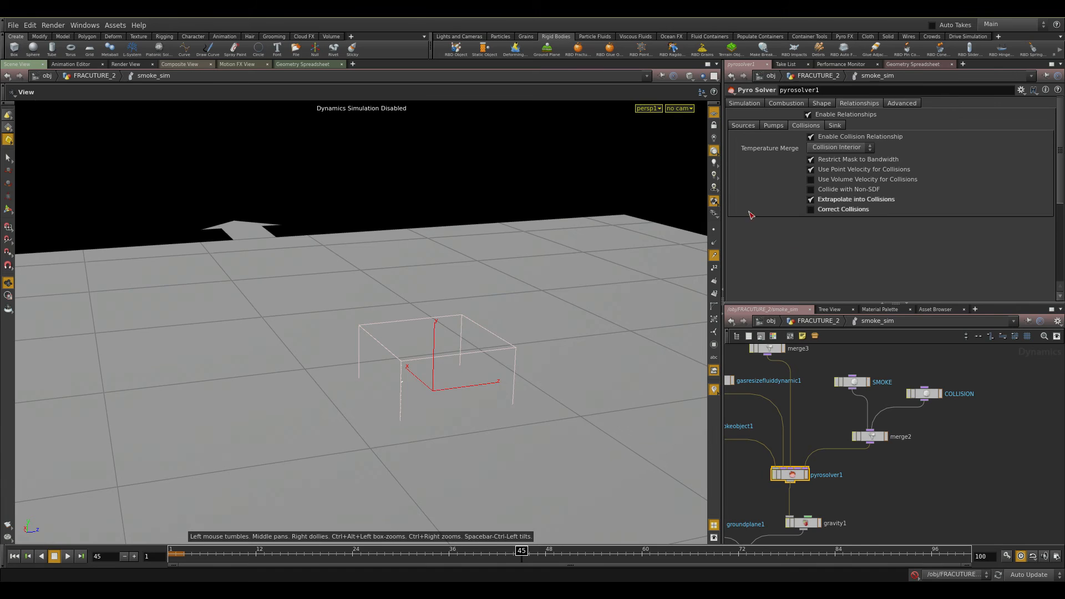
Recheck pyrosolver1's Simulation and Combustion parameters before returning to the FRACUTURE_2 geometry level.
middle_drag(818, 412, 872, 503)
scroll(881, 463, down, 3)
scroll(879, 456, up, 3)
middle_drag(887, 442, 921, 274)
middle_drag(969, 449, 944, 536)
click(758, 107)
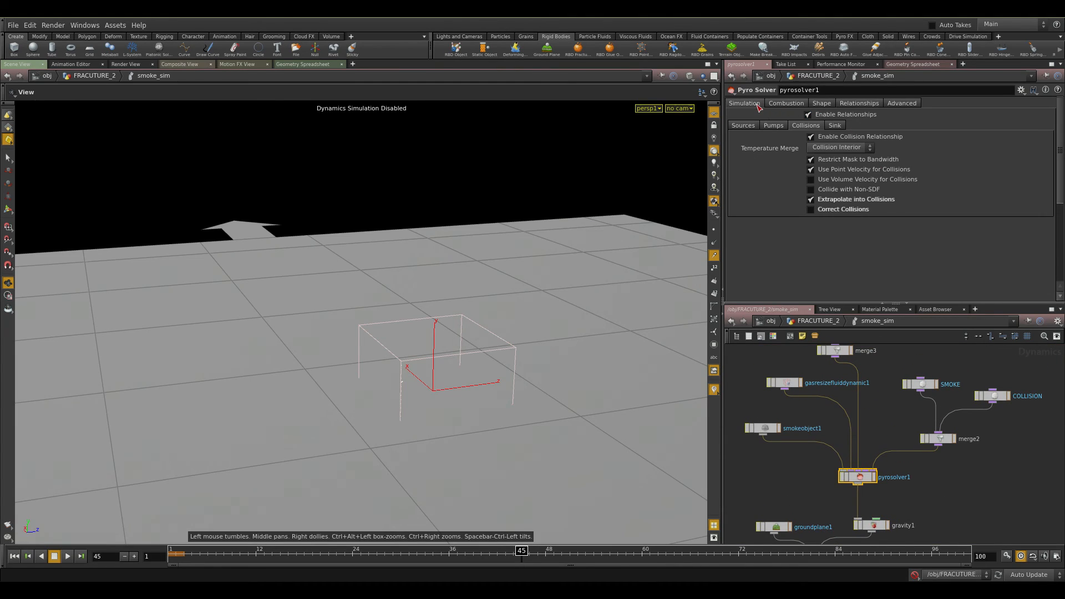
click(786, 103)
click(758, 105)
middle_drag(906, 379, 918, 488)
click(838, 324)
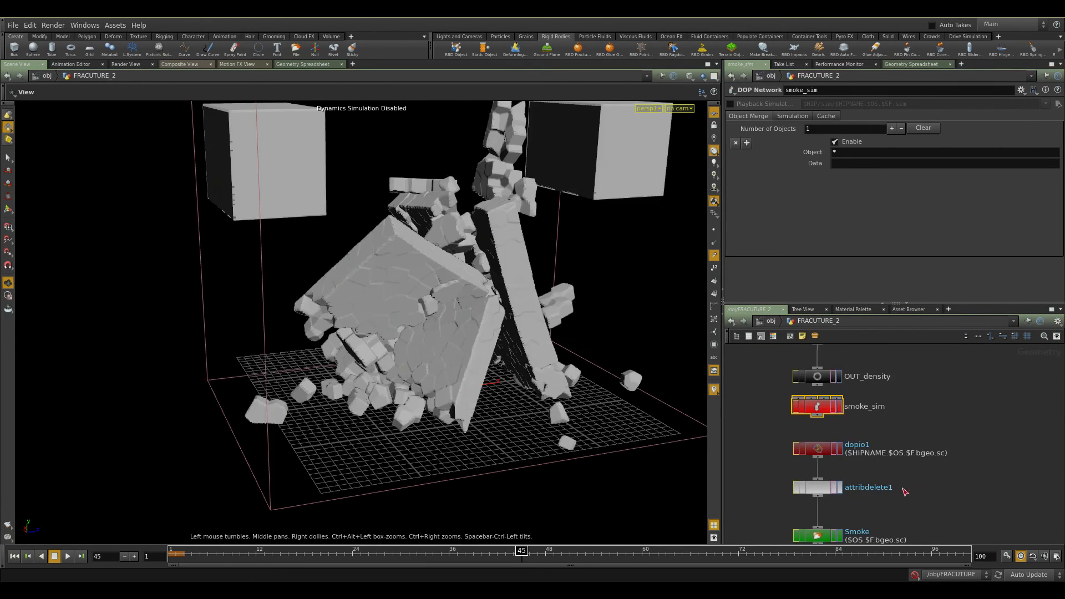
Inspect dopio1 and attribdelete1, and display the cached Smoke file output in the viewport.
middle_drag(915, 492, 937, 418)
click(840, 374)
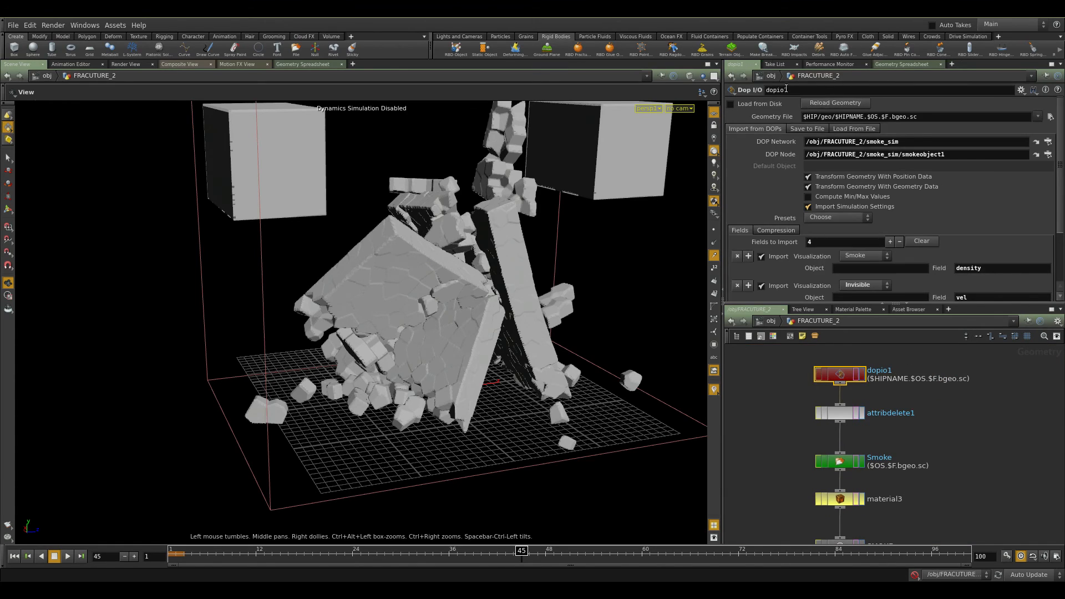
click(840, 413)
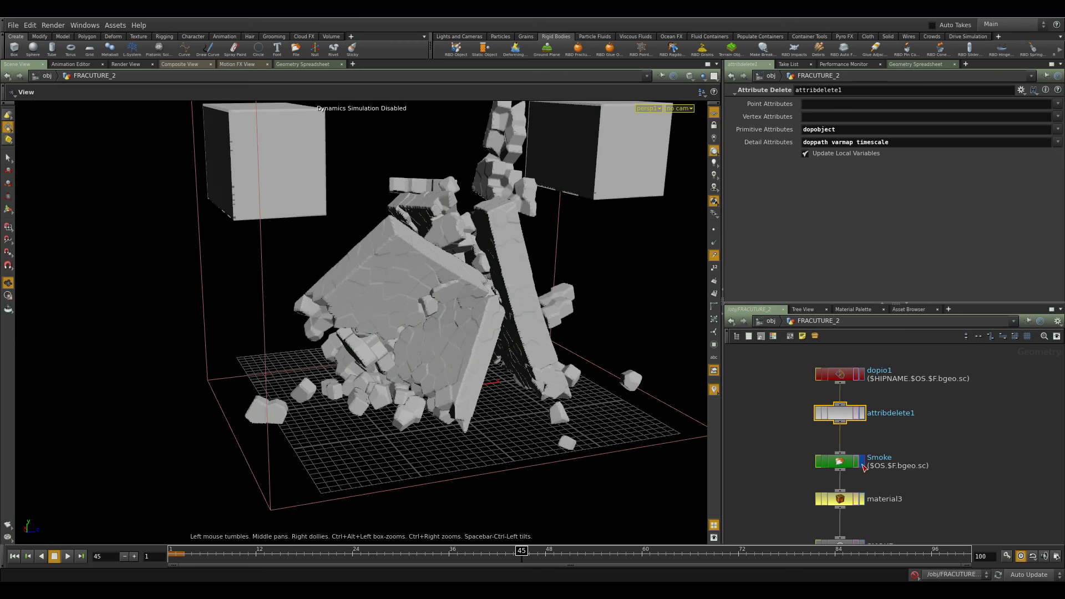
click(866, 461)
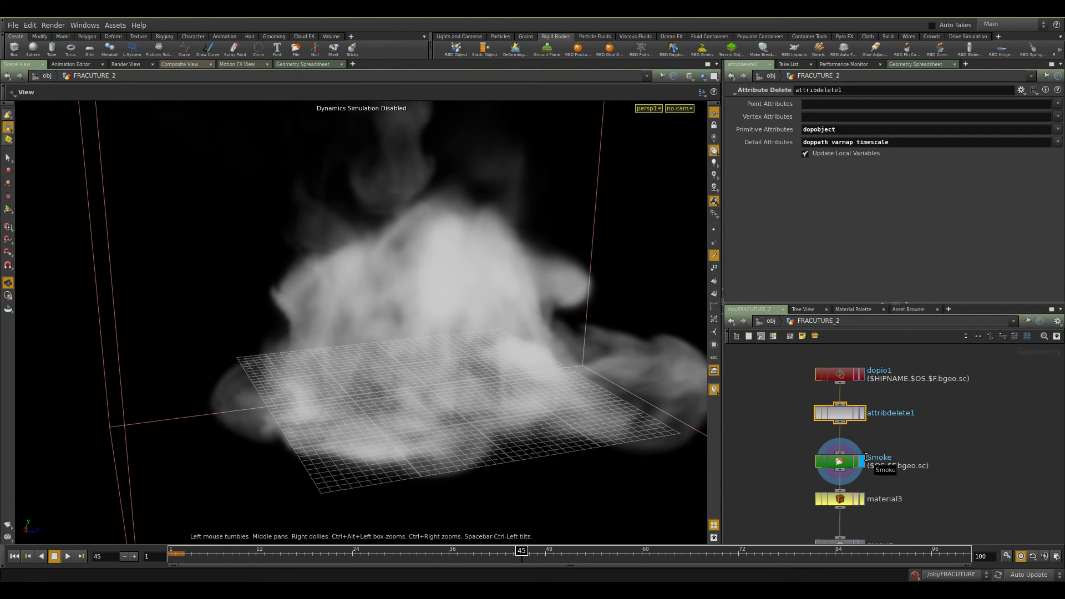
drag(499, 423, 565, 375)
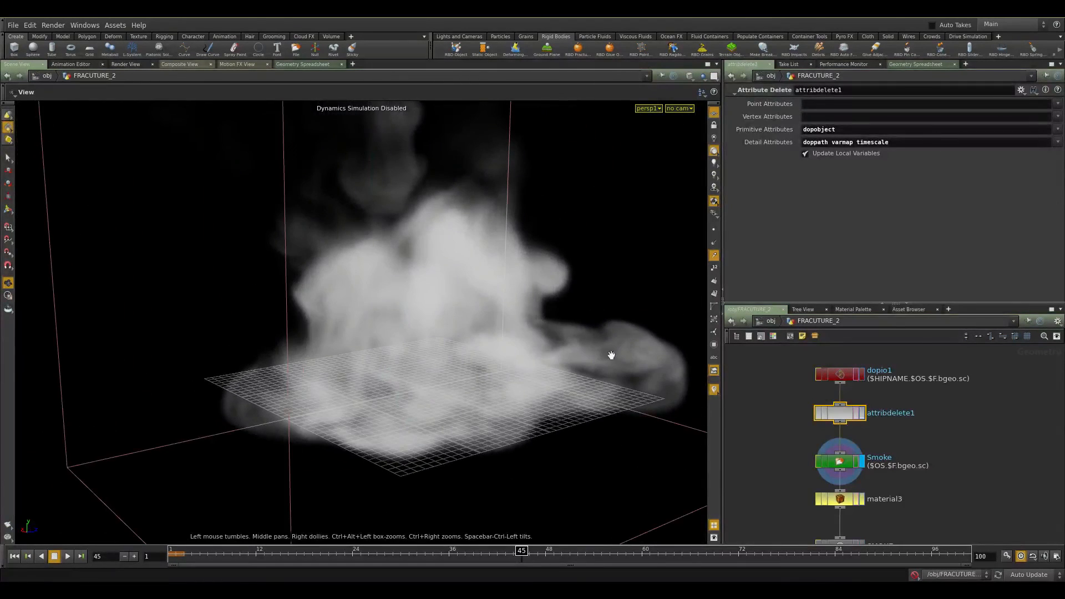
middle_drag(977, 537, 970, 466)
drag(970, 466, 812, 429)
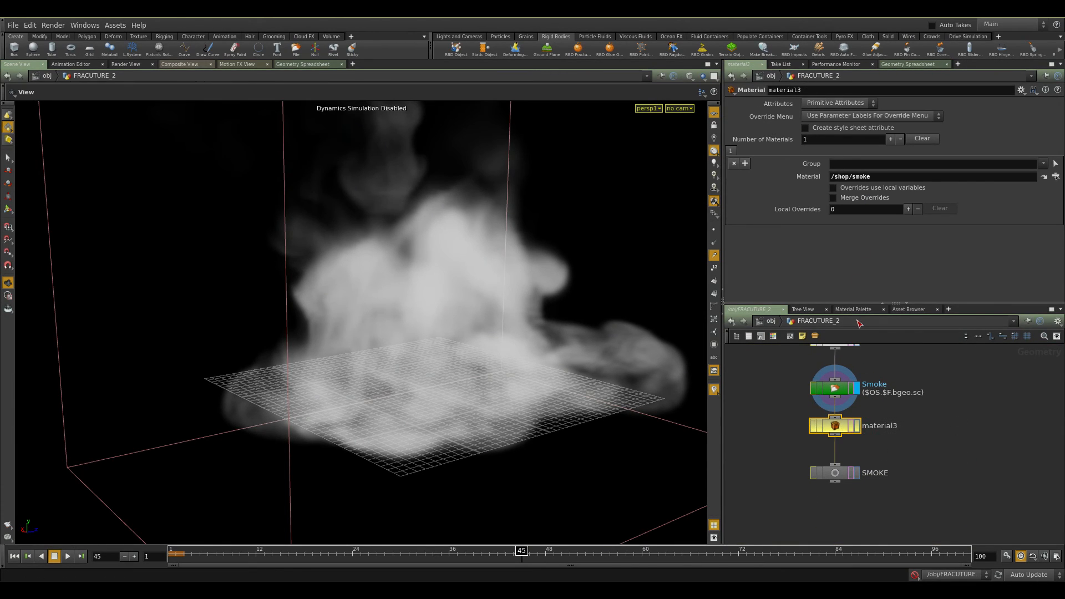
Examine the smoke shader's Density, Noise, Temperature and OpenGL settings in the shop material network.
click(876, 309)
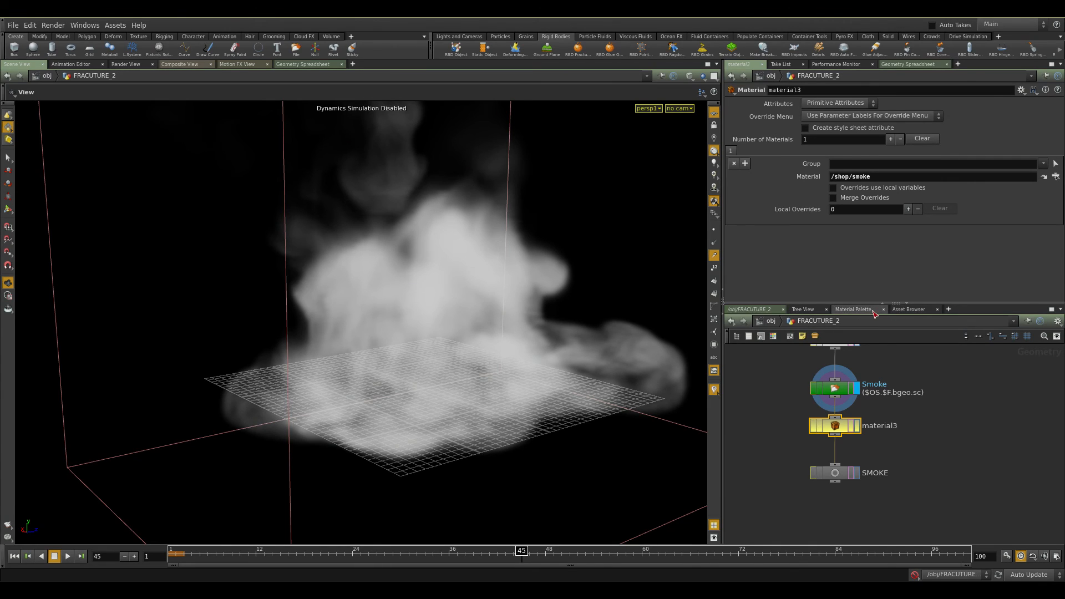
click(939, 369)
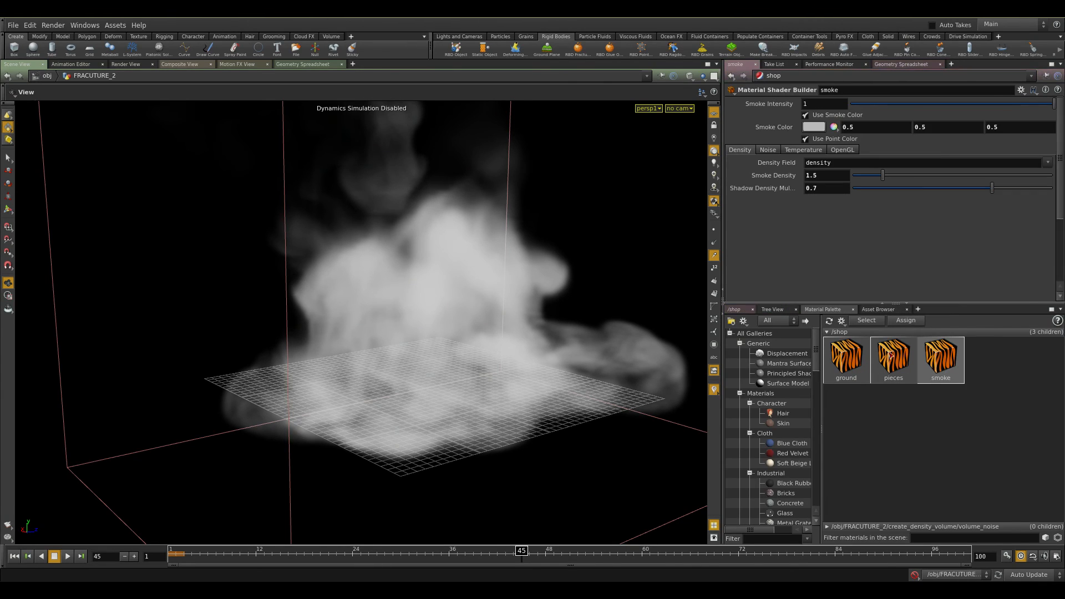
click(776, 152)
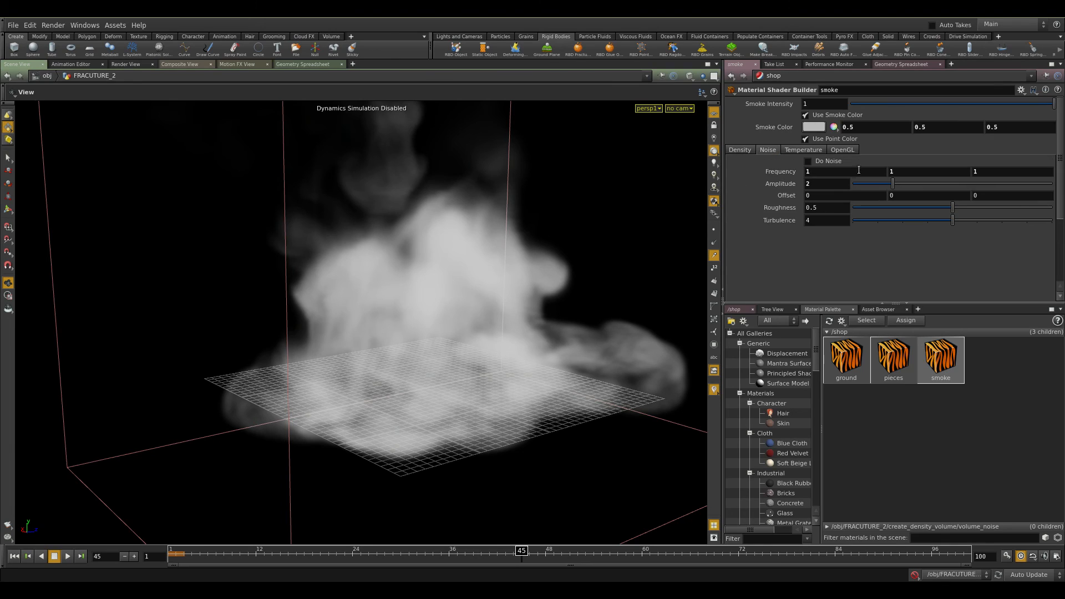
click(803, 150)
drag(846, 165, 662, 186)
click(1048, 165)
click(1013, 174)
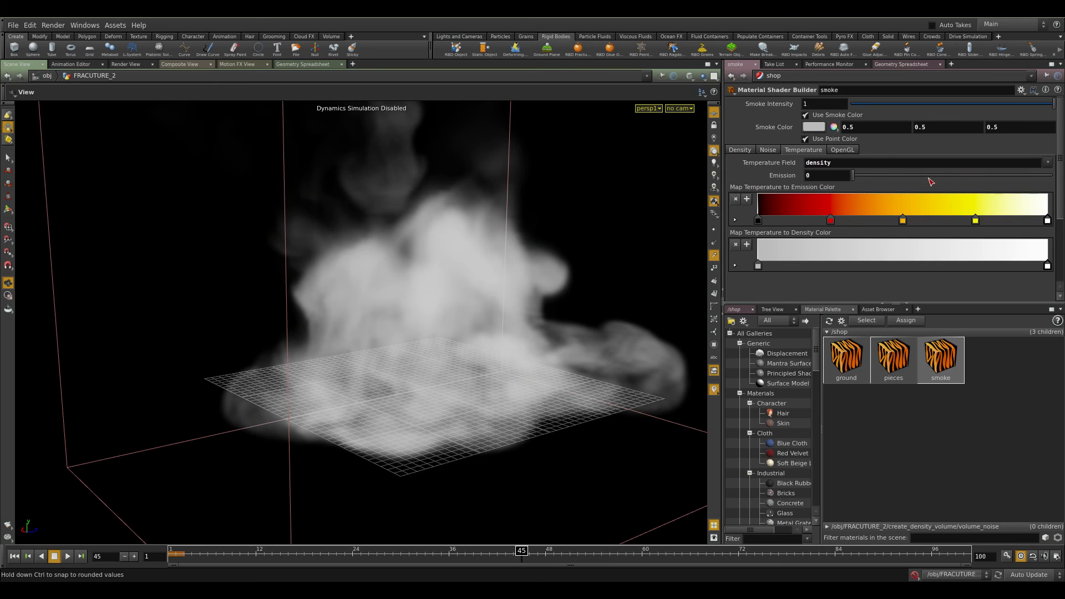
click(839, 152)
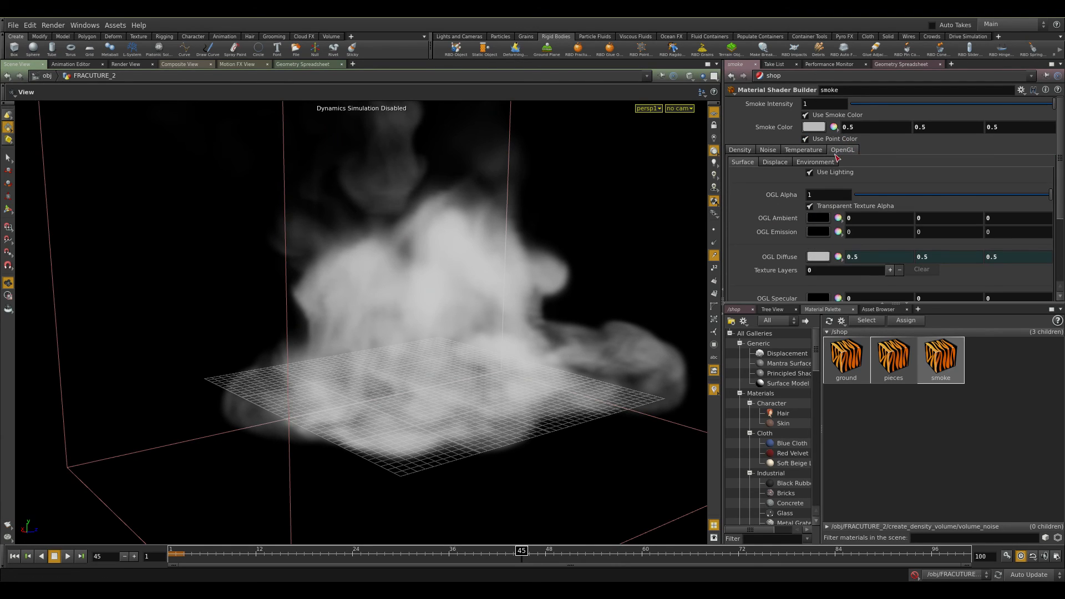
click(736, 309)
click(774, 322)
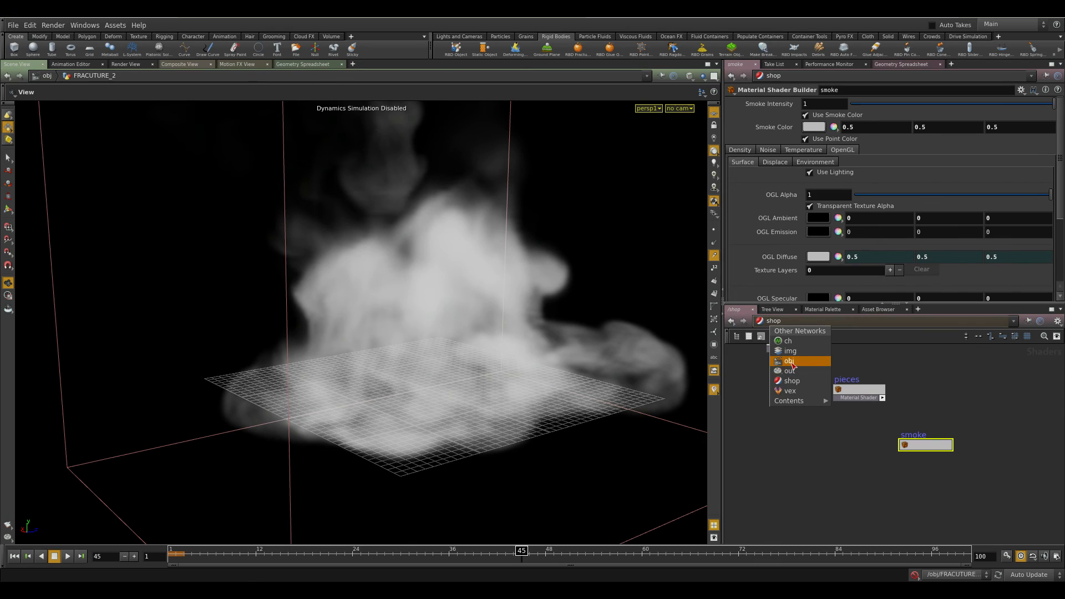
click(789, 360)
Display the OUT_RENDER node inside FRACUTURE_2 and return to the obj level.
double_click(795, 415)
drag(931, 444, 834, 514)
middle_drag(838, 518, 952, 443)
scroll(952, 443, down, 4)
middle_drag(896, 505, 932, 440)
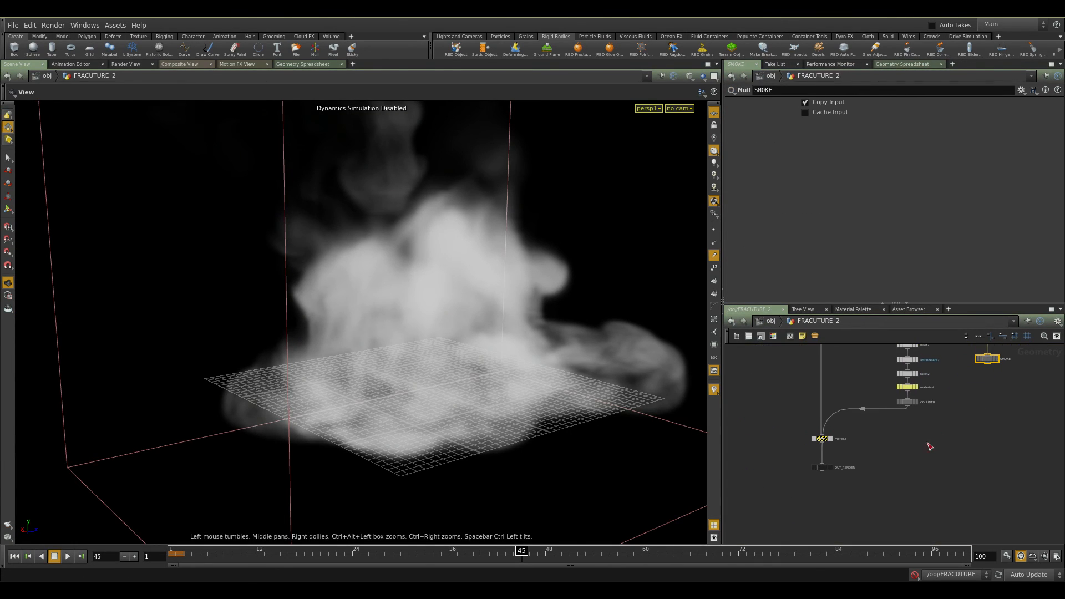
scroll(890, 436, up, 2)
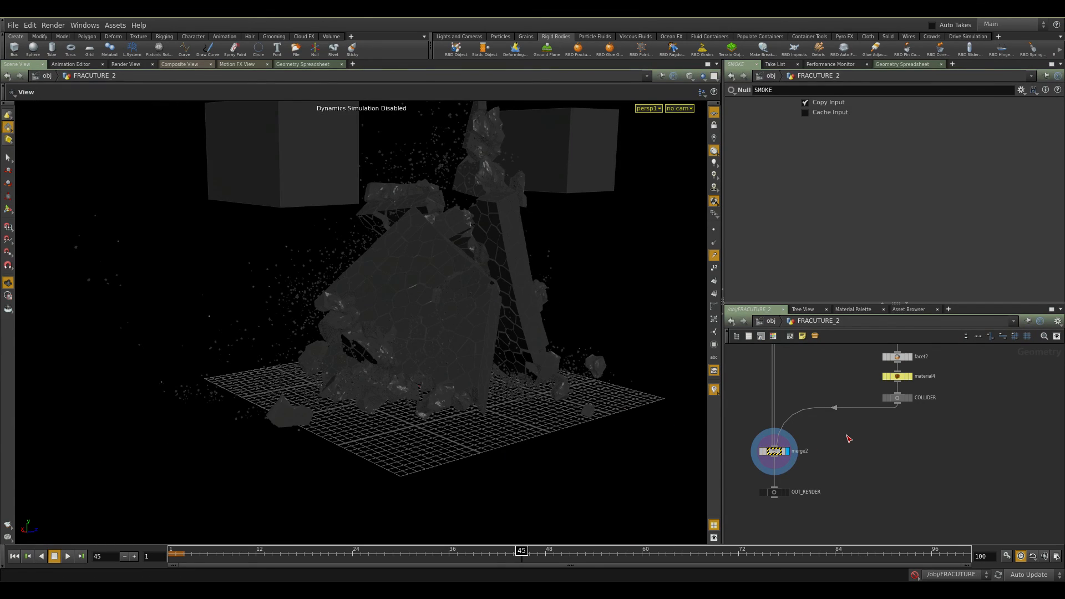
click(776, 493)
click(787, 493)
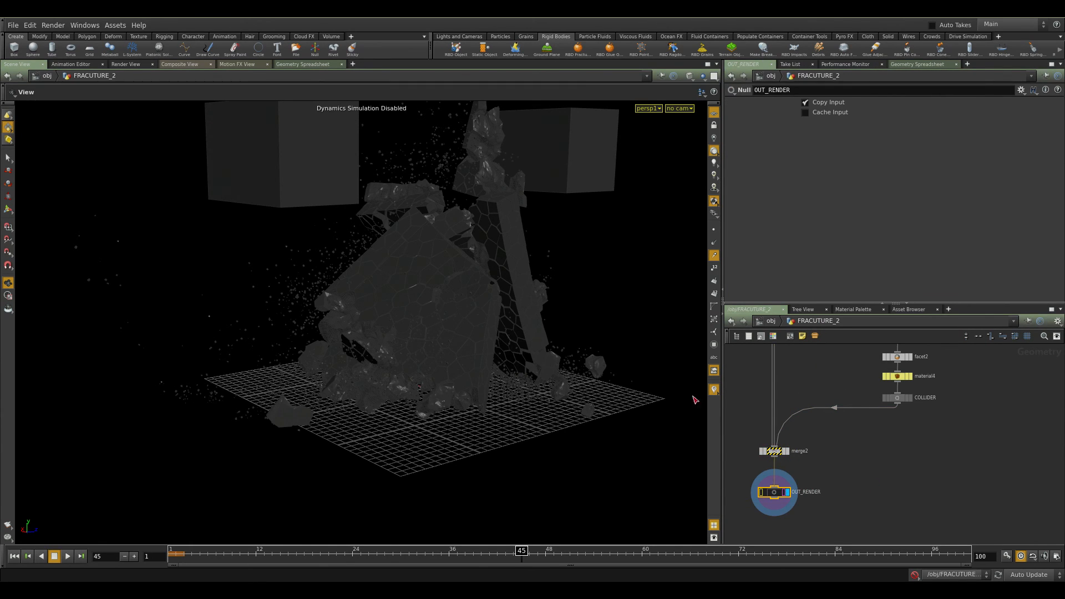
drag(530, 328, 489, 302)
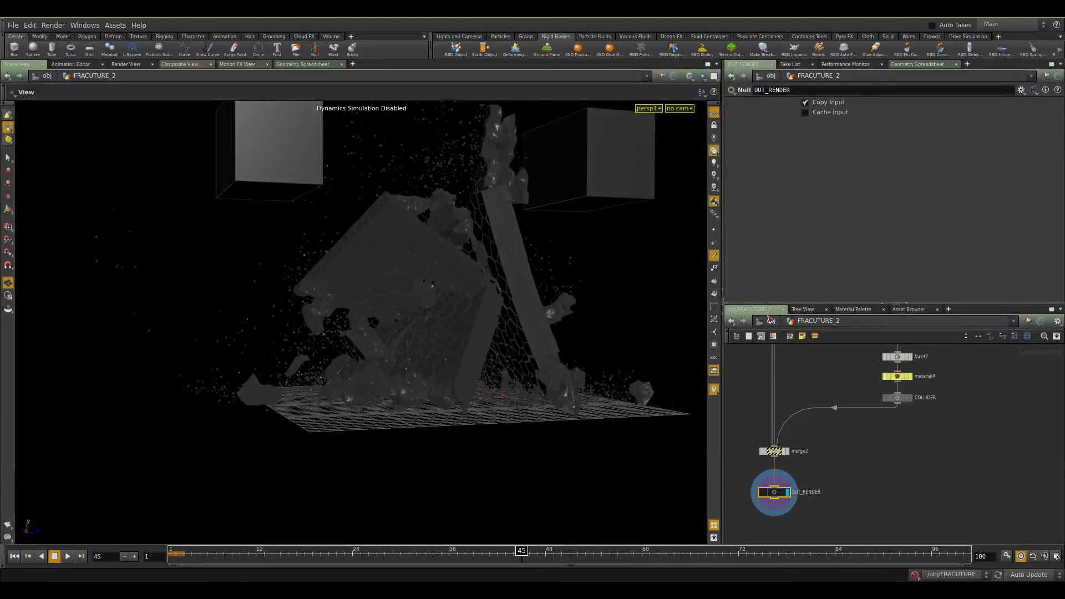
click(770, 320)
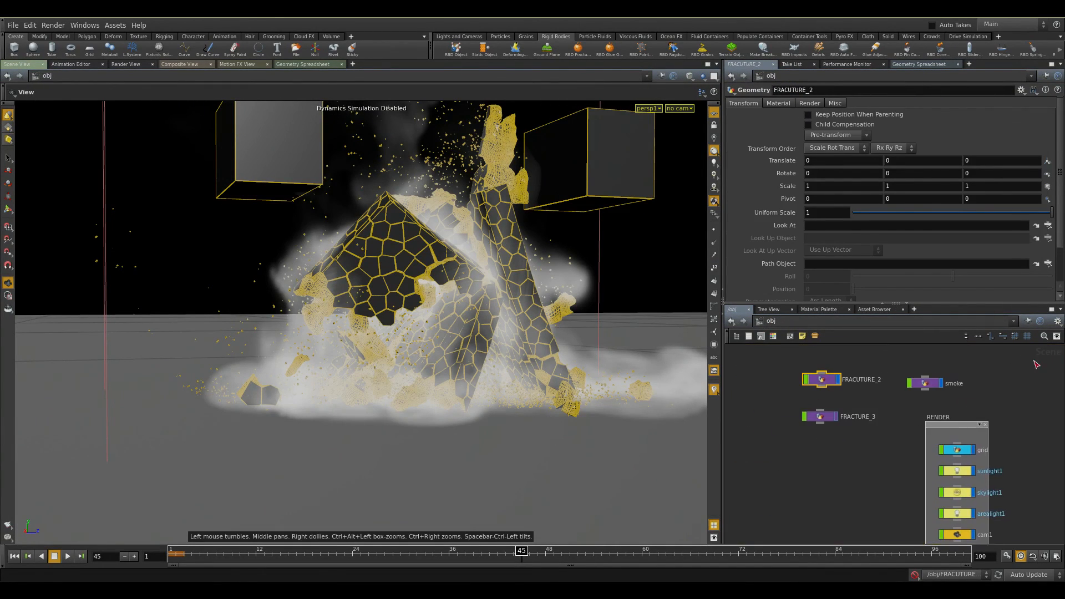
Open the smoke object and examine its object_merge1 node referencing /obj/FRACUTURE_2/SMOKE.
scroll(1036, 363, up, 2)
click(883, 387)
scroll(945, 367, down, 2)
middle_drag(925, 372, 927, 404)
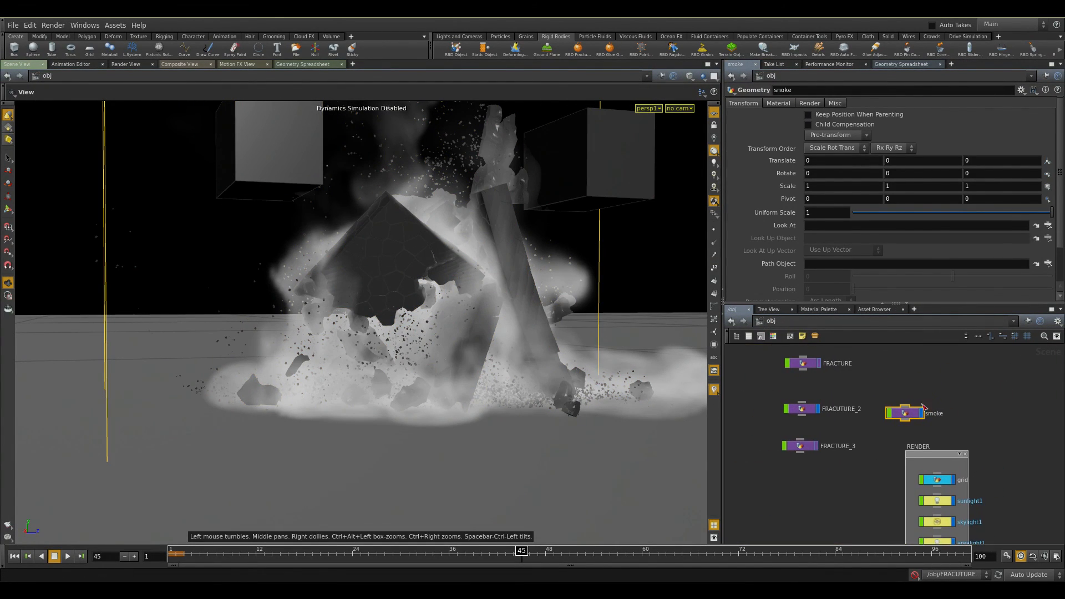
double_click(905, 414)
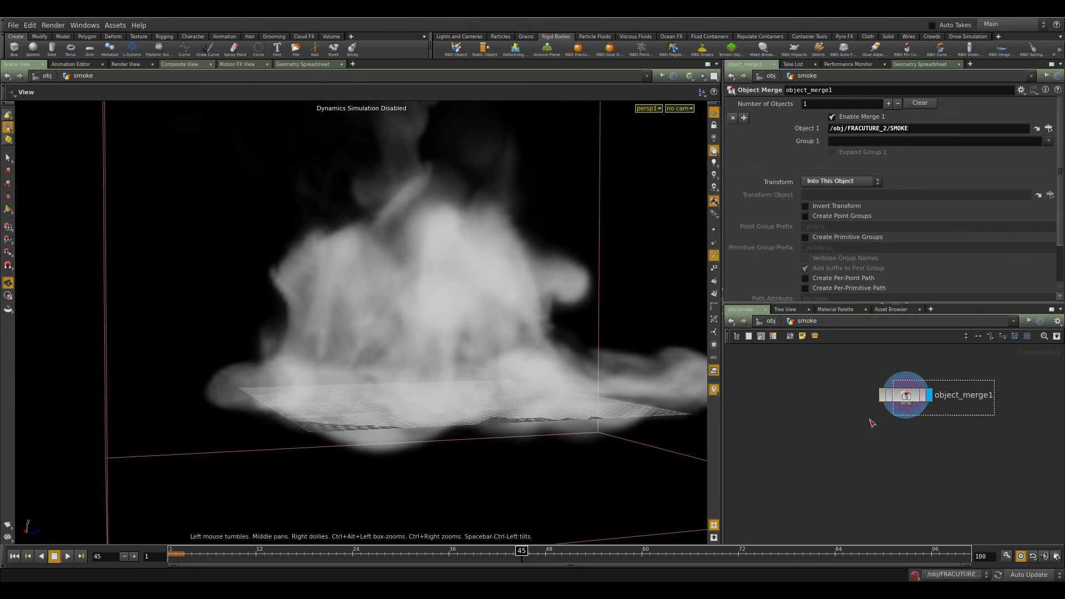
drag(524, 300, 617, 324)
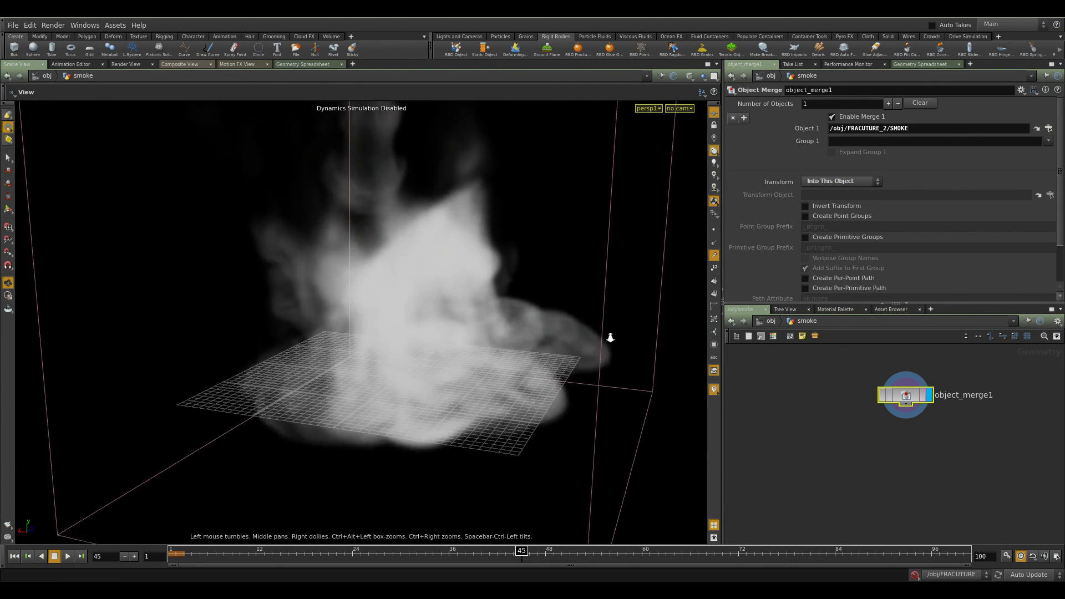
right_drag(628, 335, 405, 361)
drag(405, 361, 344, 364)
right_drag(345, 364, 459, 357)
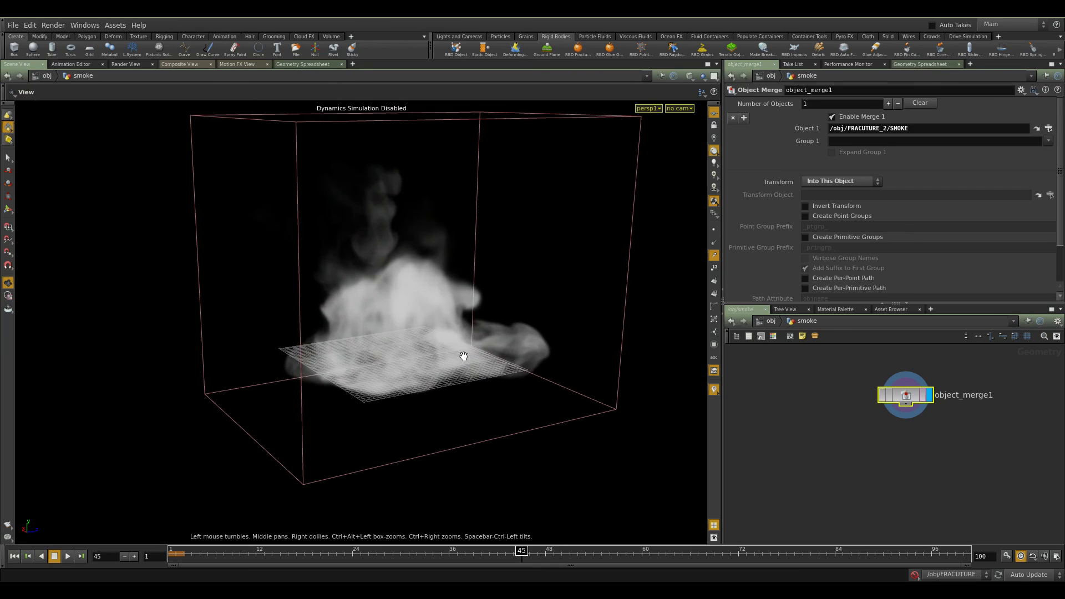
Review the RENDER network box nodes and skylight1 settings, and view the scene through cam1.
click(771, 321)
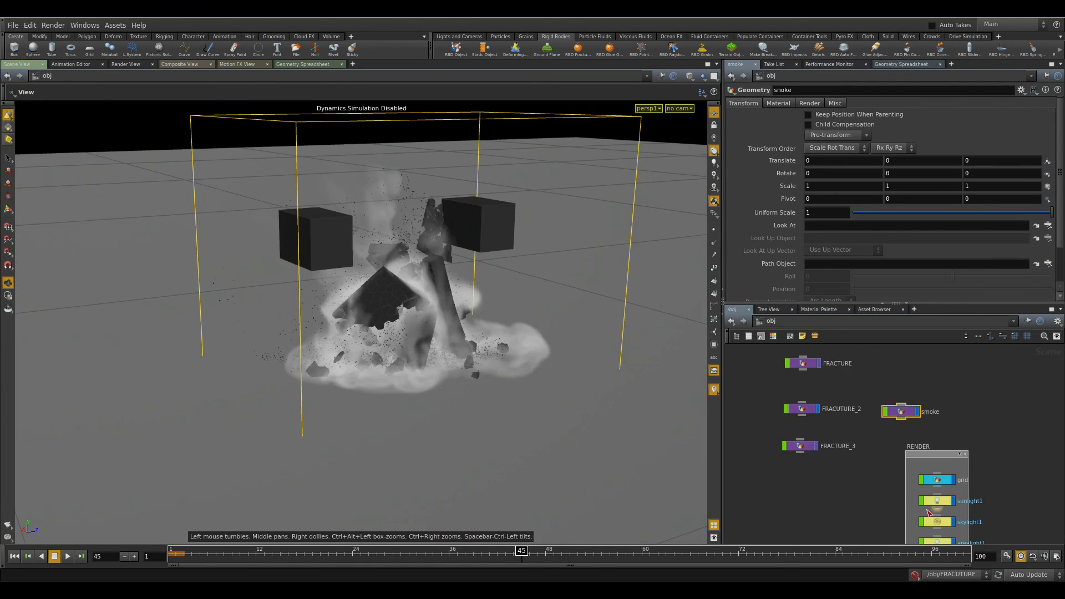
middle_drag(873, 452, 815, 356)
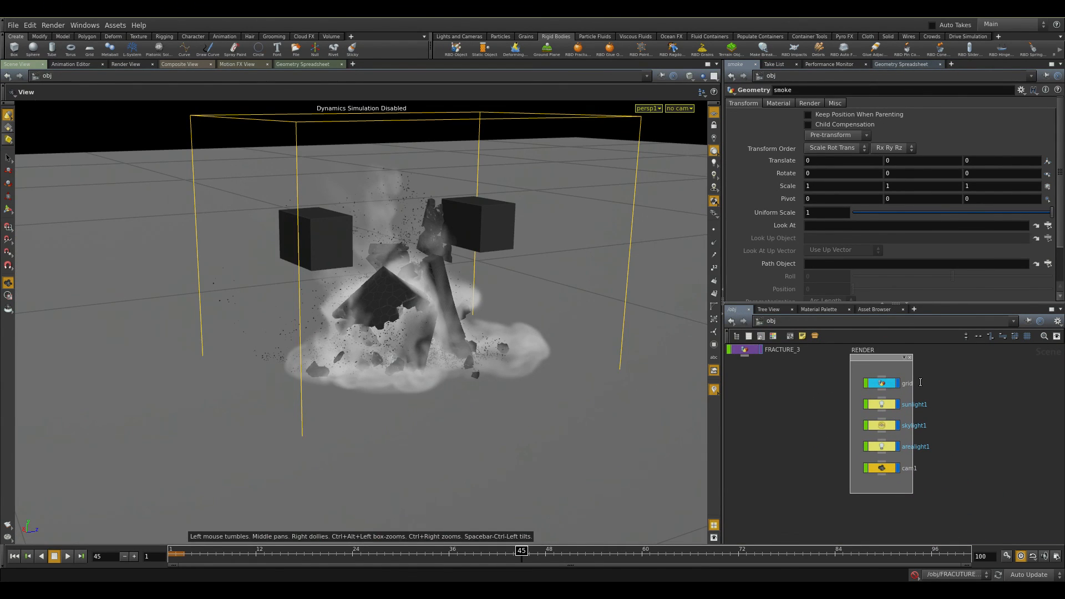
drag(981, 425, 888, 444)
click(882, 426)
click(680, 108)
click(702, 155)
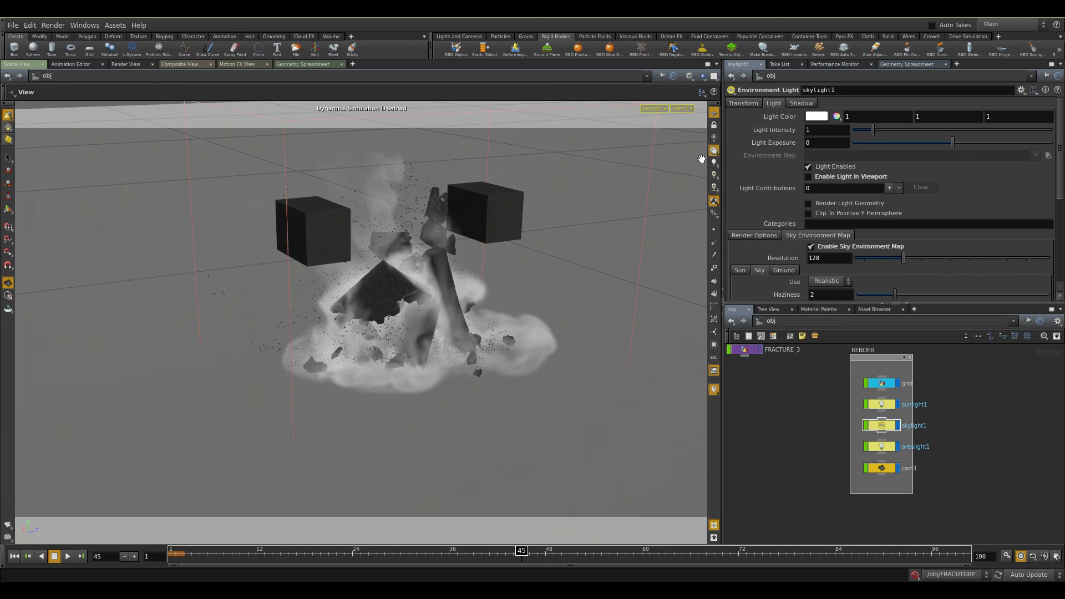
Select the FRACUTURE_2 object and dive into its network.
middle_drag(774, 382, 849, 489)
click(814, 412)
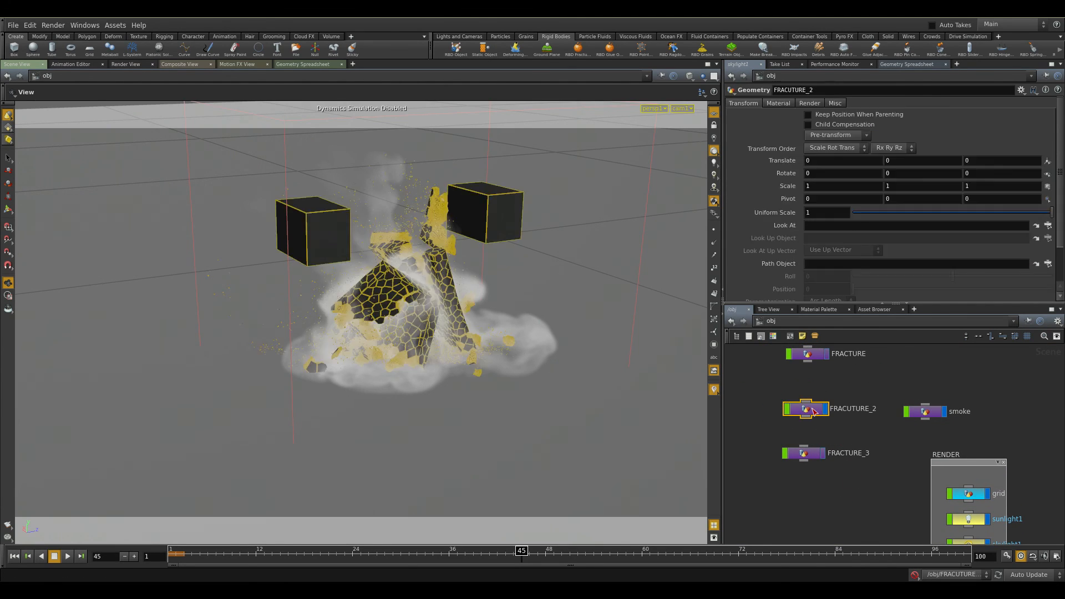
double_click(814, 412)
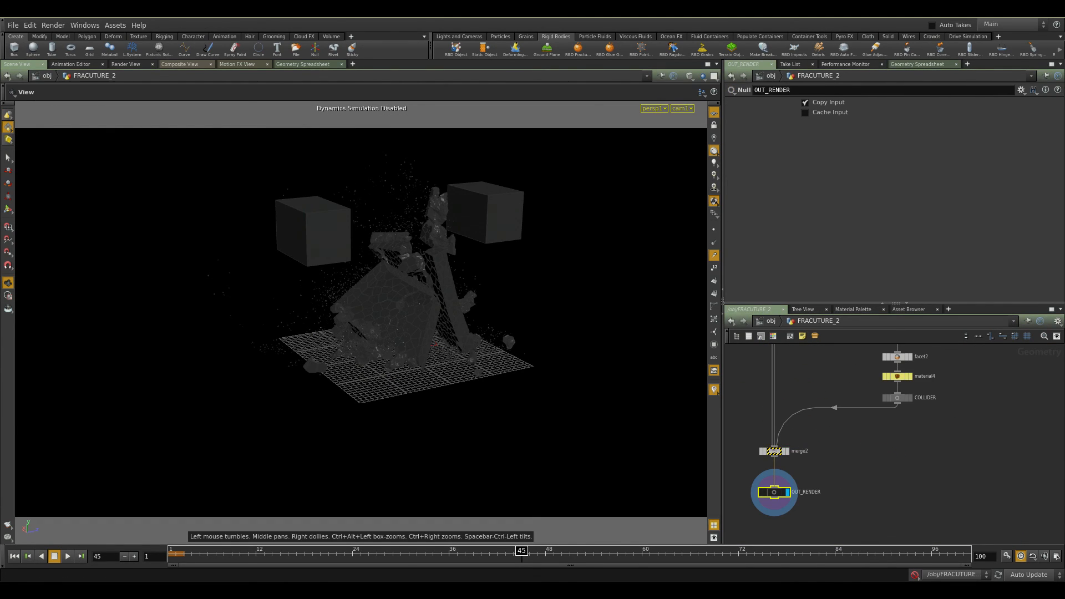